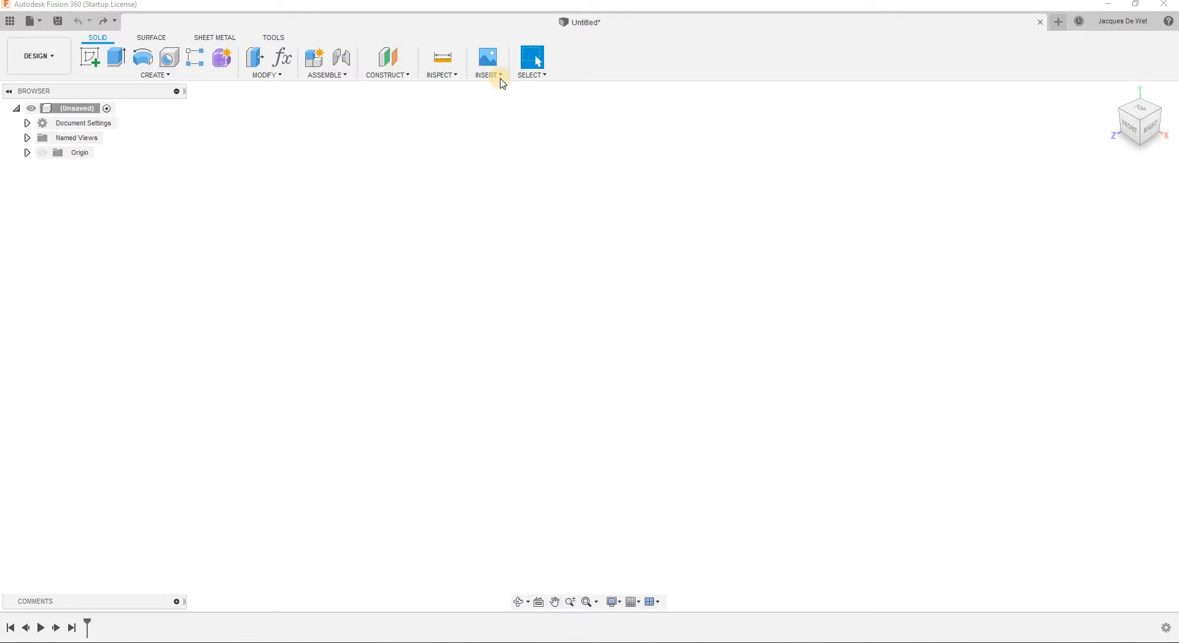
Insert the spar-logo image as a canvas on the XY plane, keeping the default opacity and scale.
{"action": "left_click", "coordinate": [500, 79]}
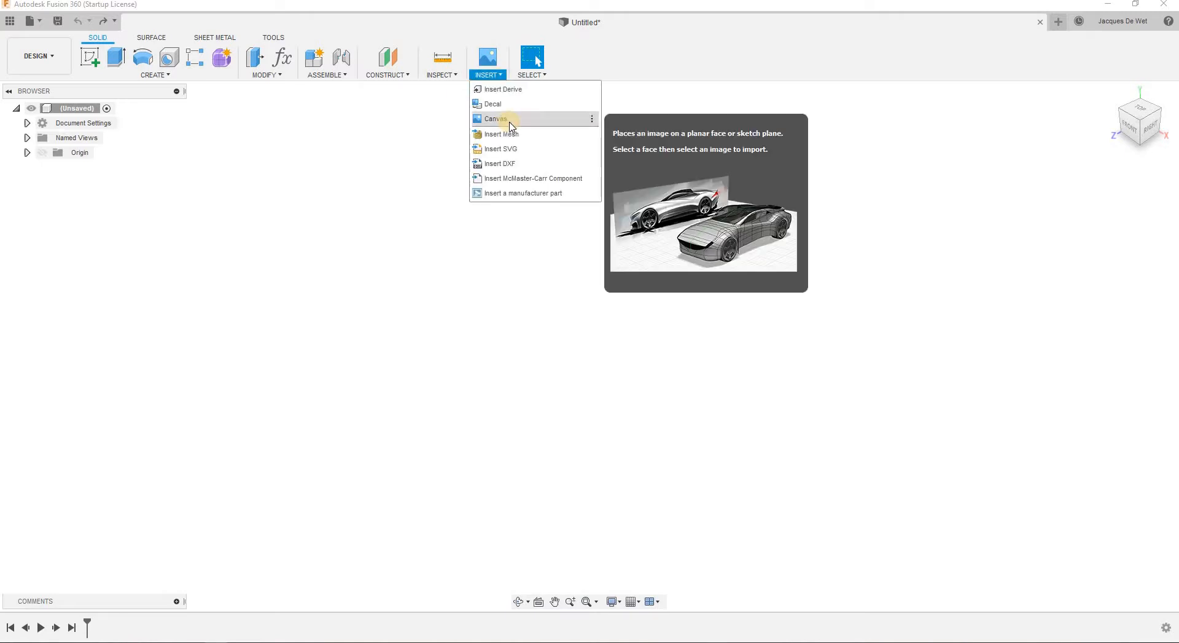
{"action": "left_click", "coordinate": [510, 121]}
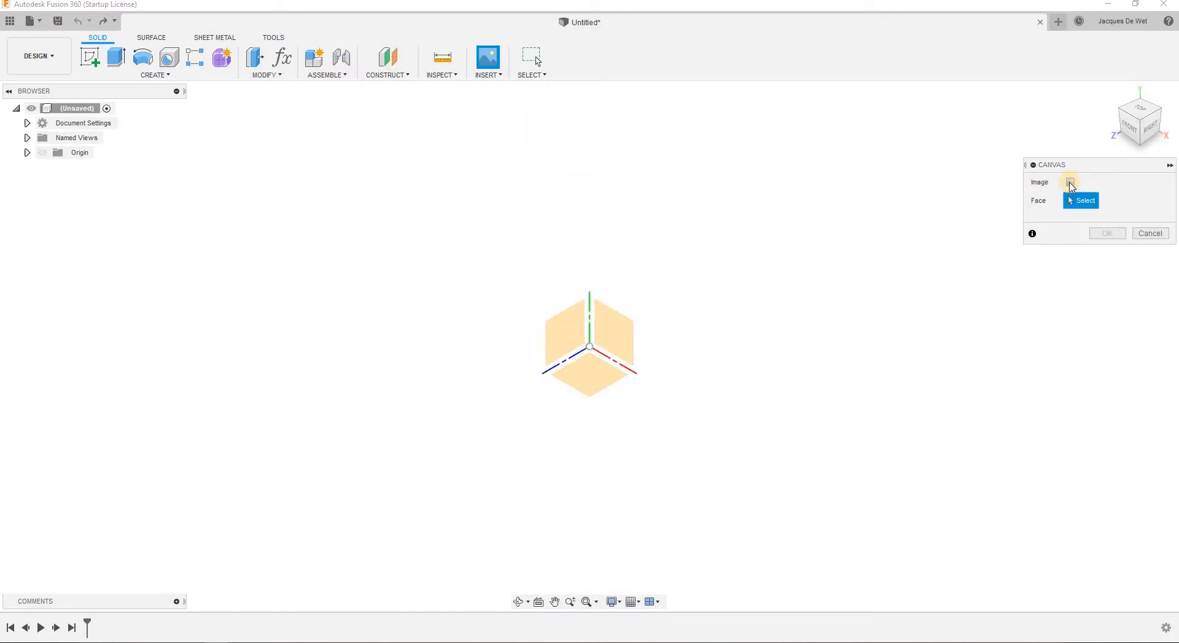
{"action": "left_click", "coordinate": [1070, 183]}
{"action": "left_click", "coordinate": [292, 134]}
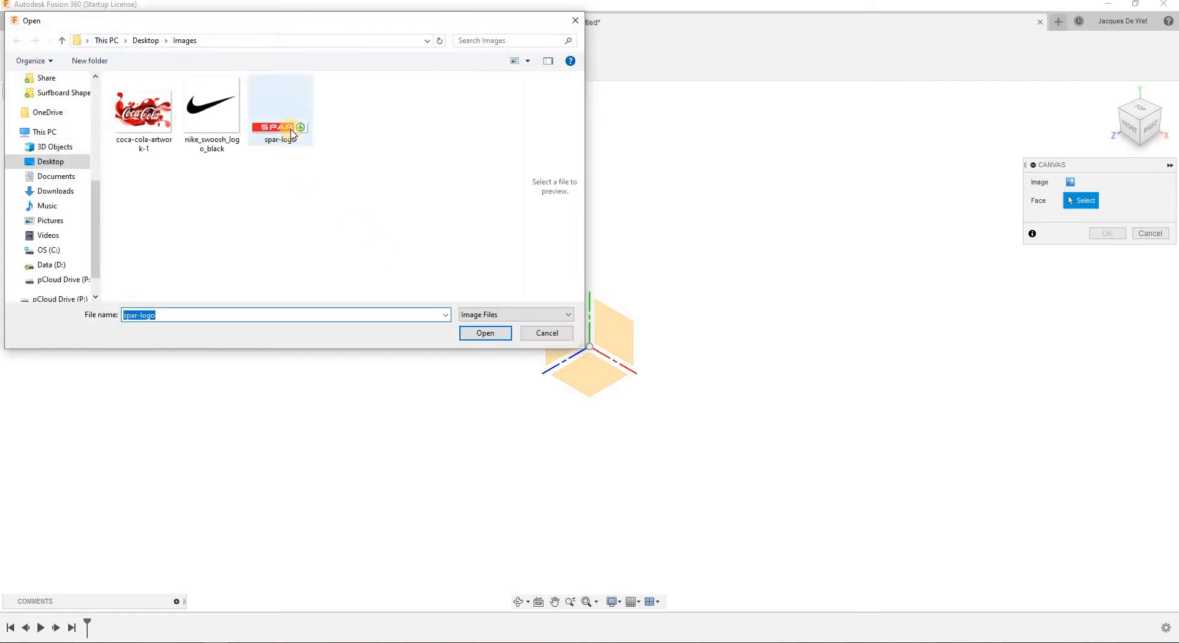
{"action": "double_click", "coordinate": [293, 134]}
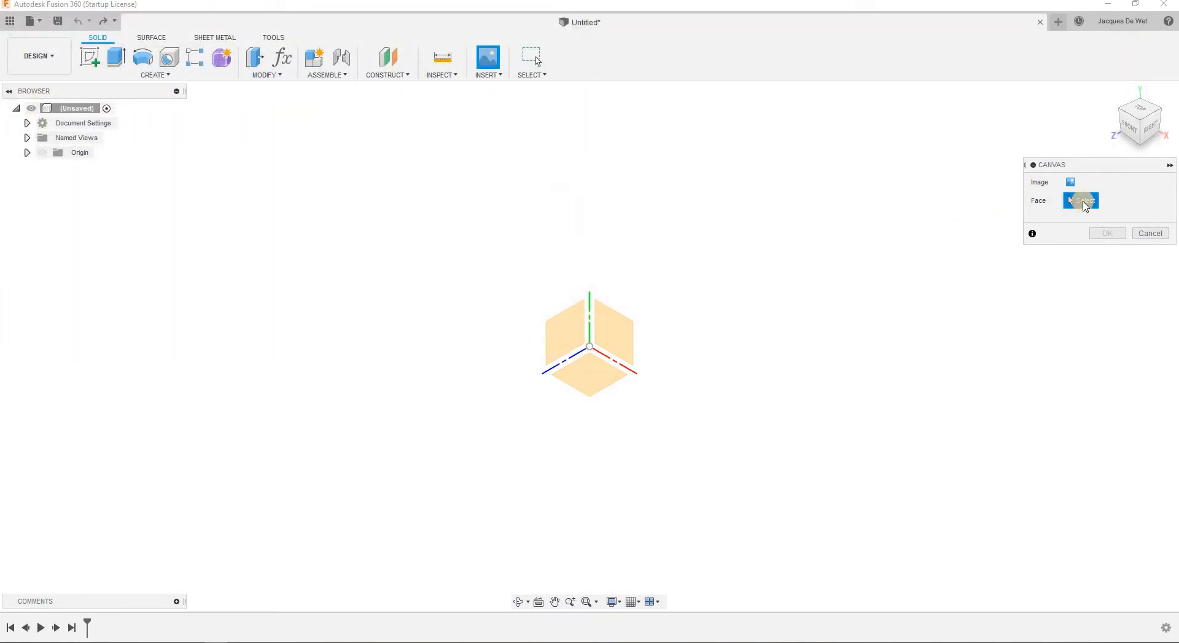
{"action": "left_click", "coordinate": [625, 339]}
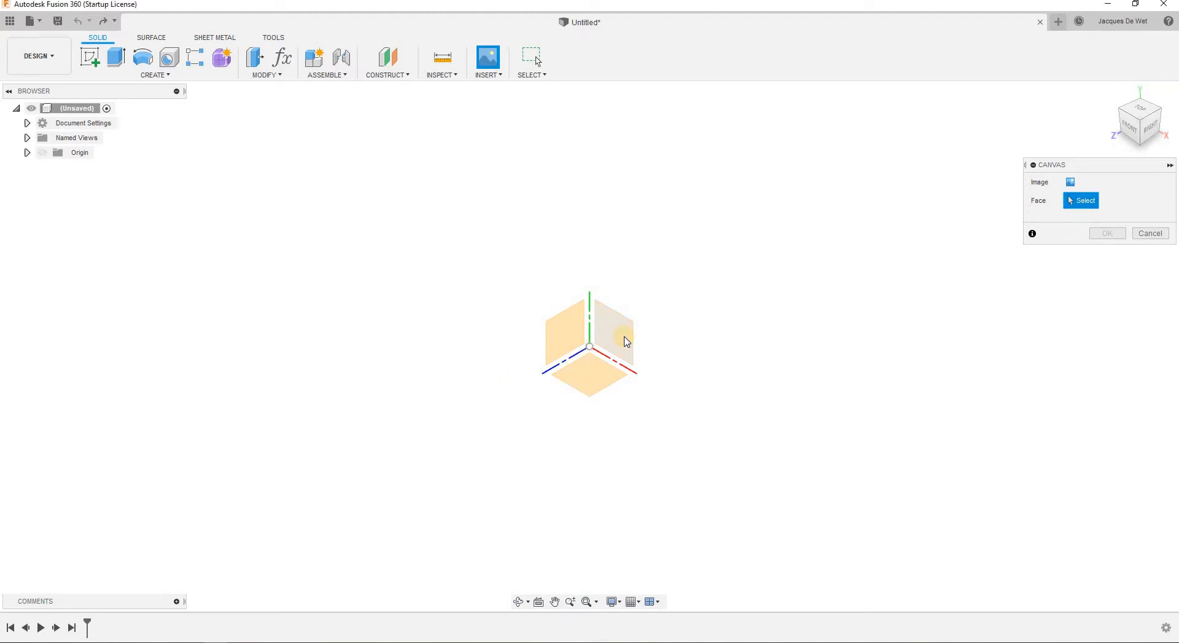
{"action": "left_click", "coordinate": [1107, 455]}
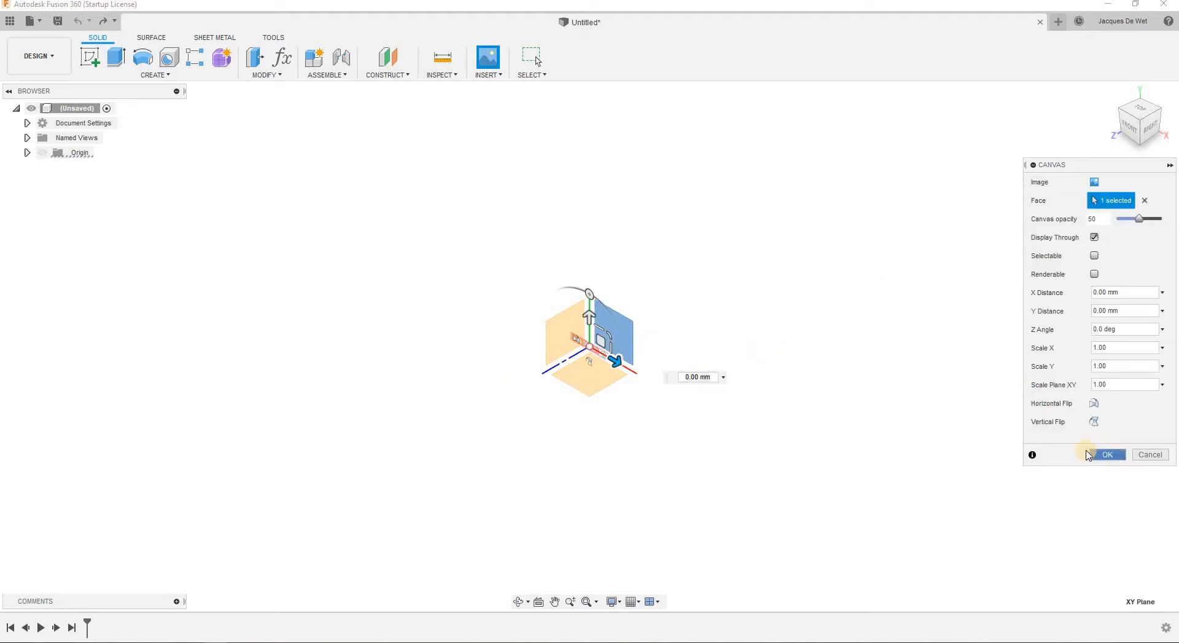
Start a sketch on the XY plane and draw a 500 × 500 mm construction rectangle from the origin.
{"action": "left_click", "coordinate": [90, 58]}
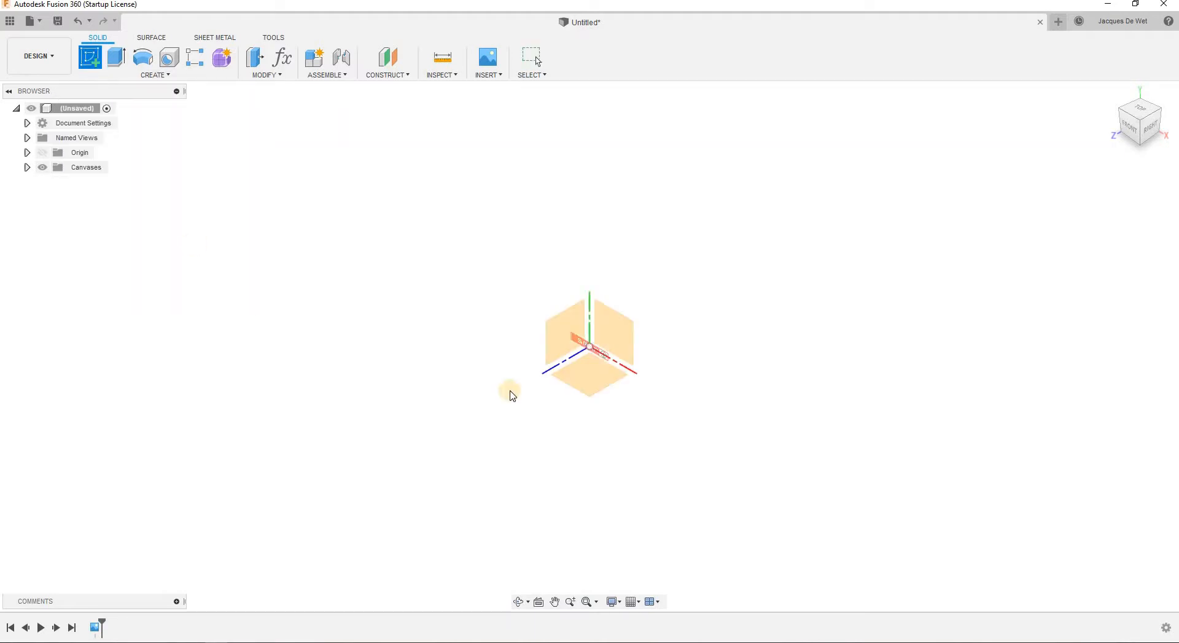
{"action": "left_click", "coordinate": [635, 334]}
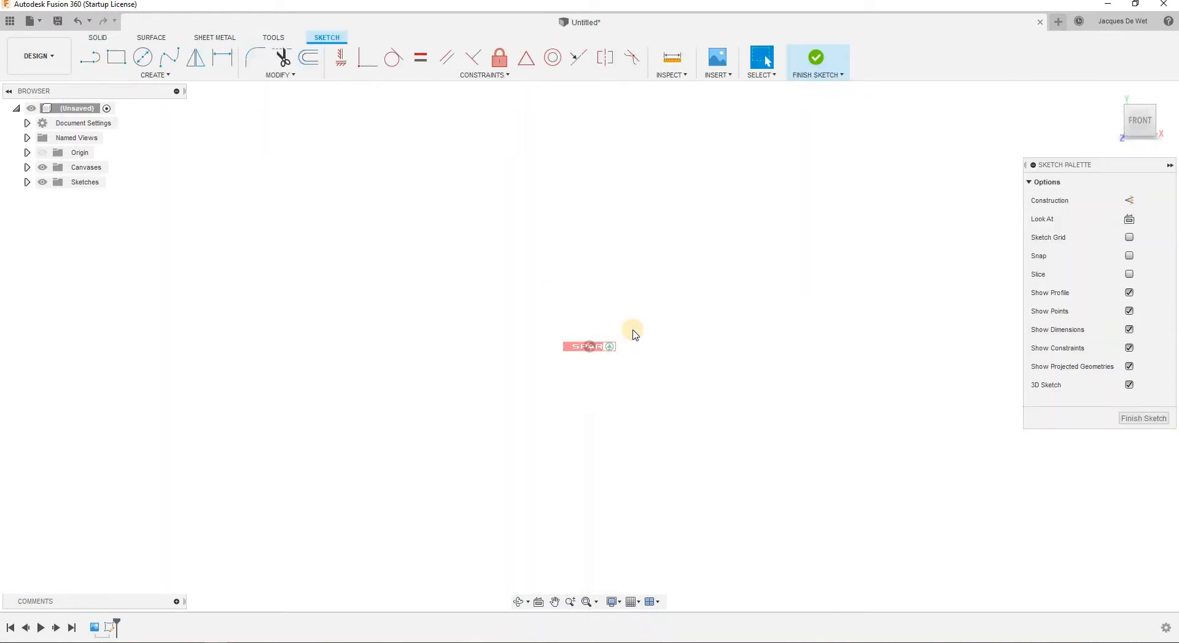
{"action": "left_click", "coordinate": [118, 58]}
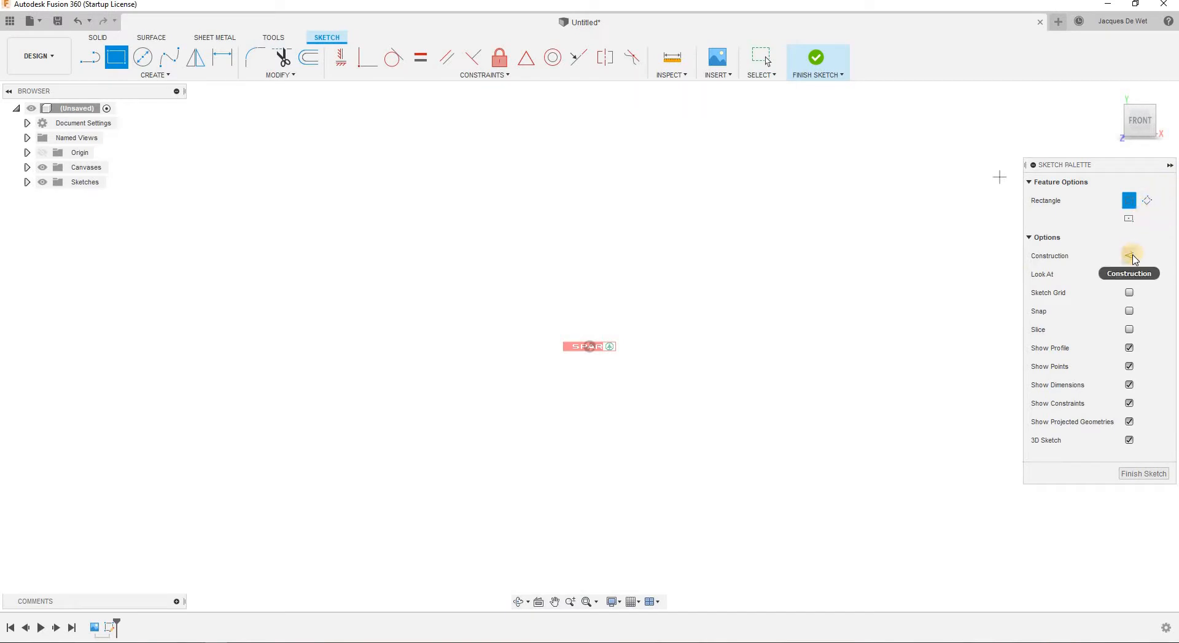
{"action": "left_click", "coordinate": [590, 347]}
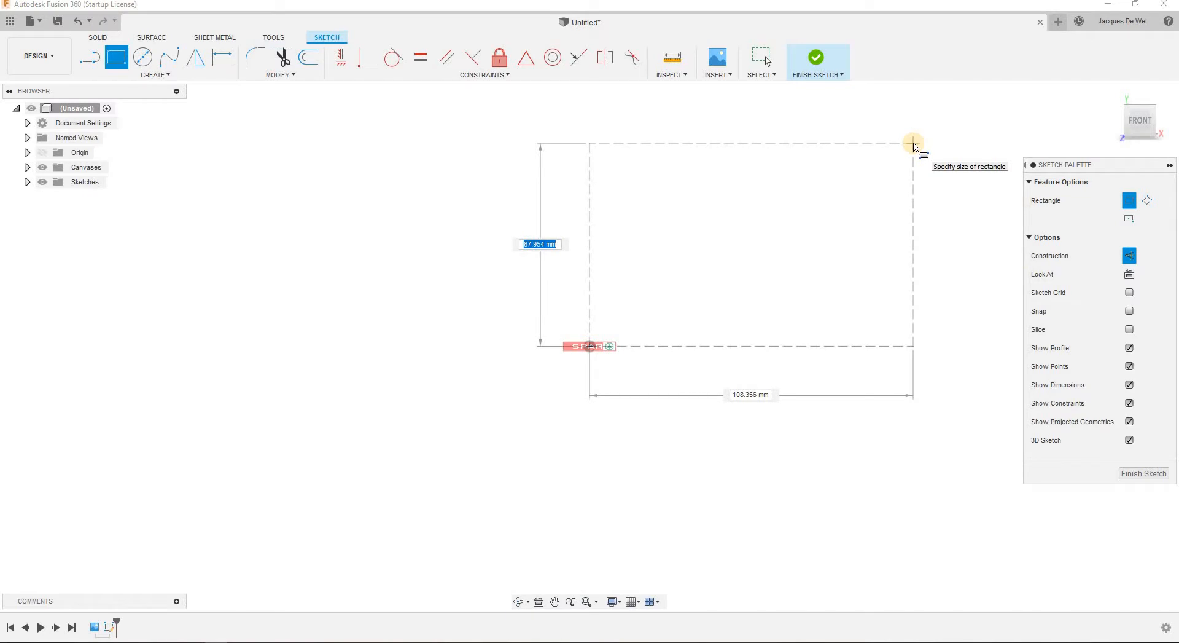
{"action": "type", "text": "500"}
{"action": "key", "text": "Tab"}
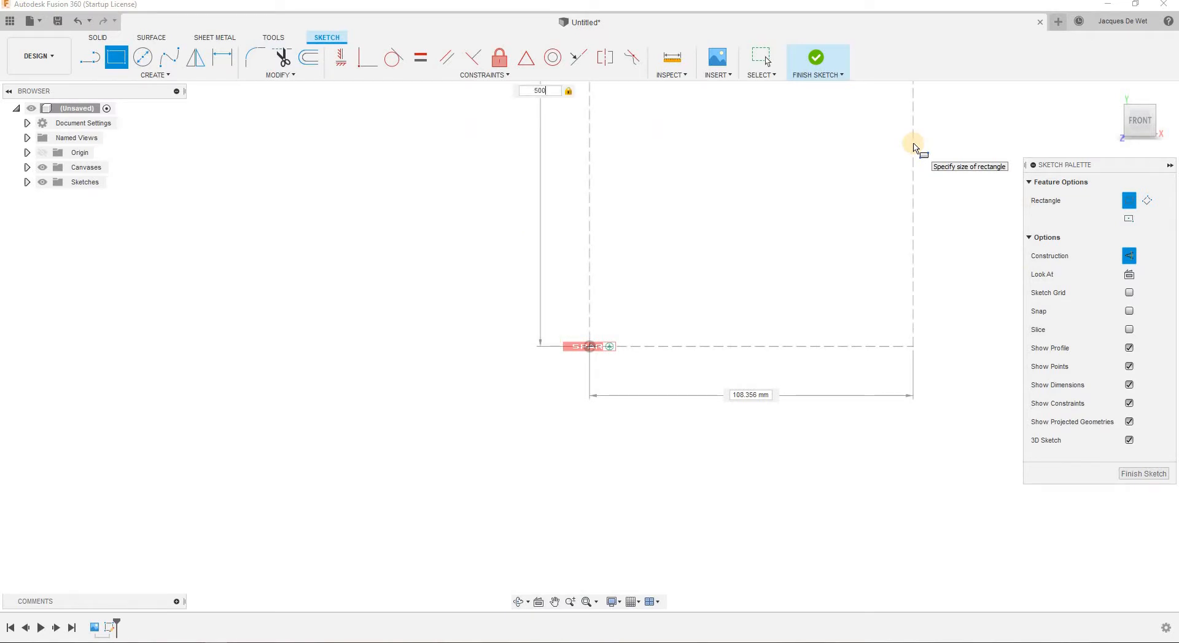
{"action": "type", "text": "500"}
{"action": "key", "text": "Tab"}
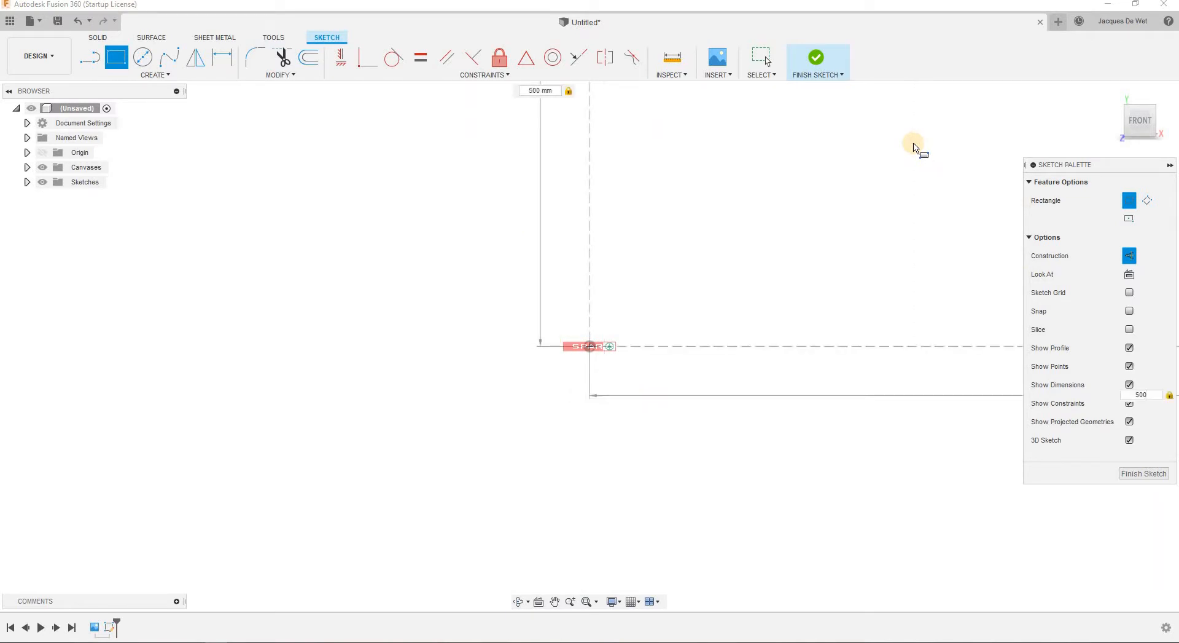
{"action": "key", "text": "Return"}
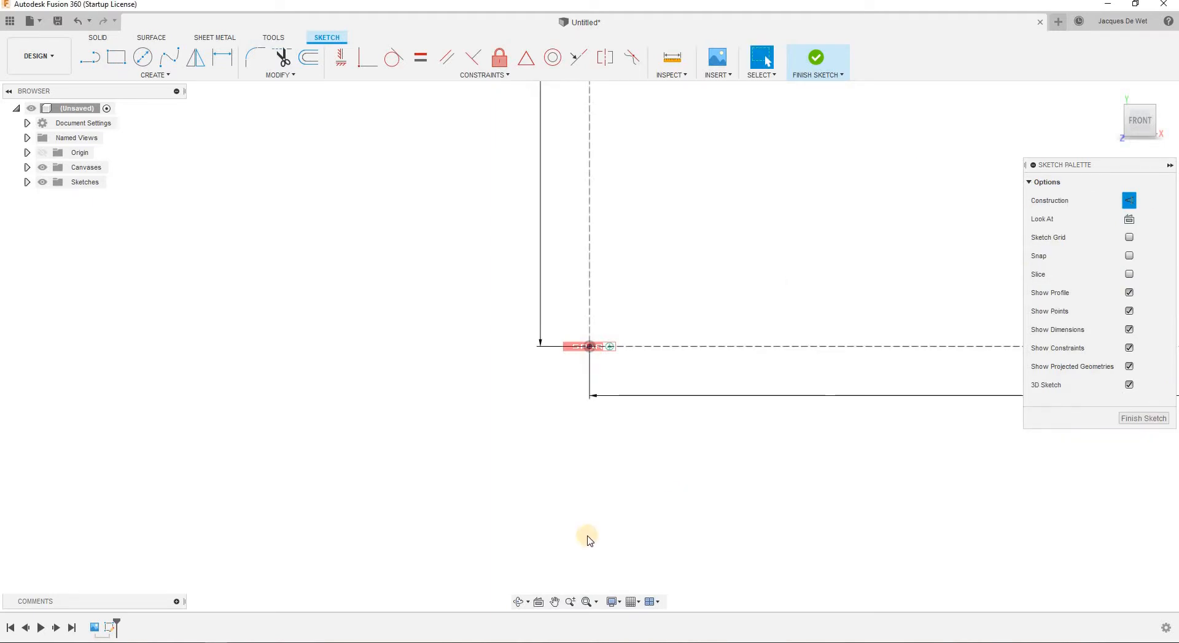
Edit the spar-logo canvas, scaling it up uniformly and shifting it so the letter A spans the width of the 500 mm square.
{"action": "left_click", "coordinate": [586, 602]}
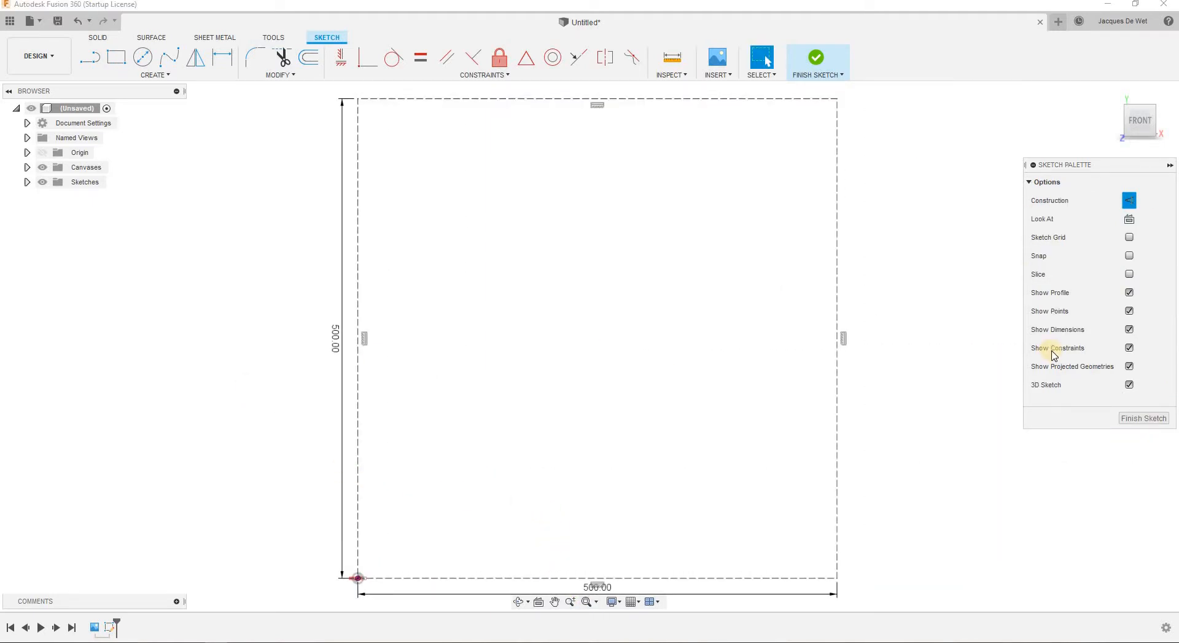
{"action": "left_click", "coordinate": [27, 167]}
{"action": "right_click", "coordinate": [96, 184]}
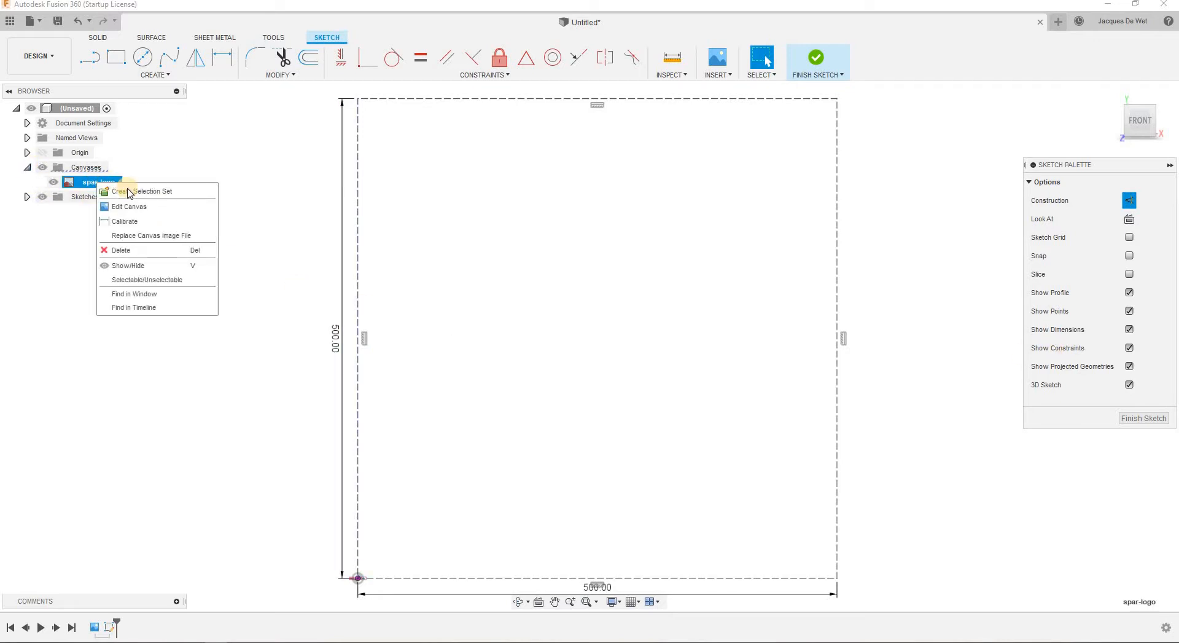
{"action": "left_click", "coordinate": [157, 207]}
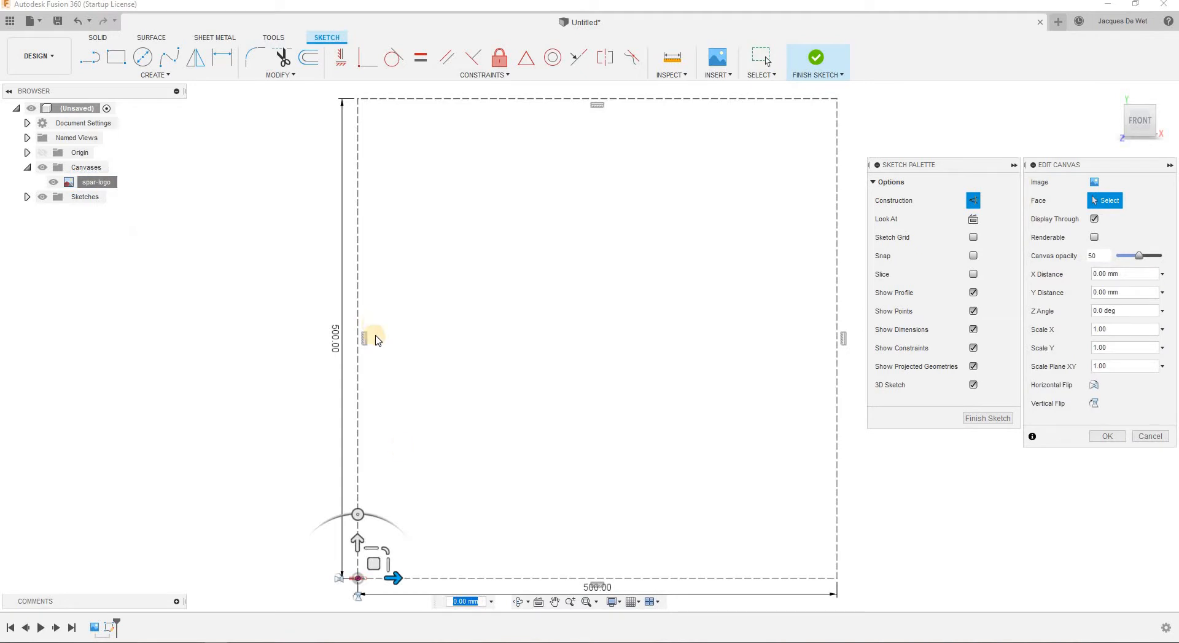
{"action": "mouse_move", "coordinate": [392, 548]}
{"action": "left_mouse_down"}
{"action": "mouse_move", "coordinate": [540, 434]}
{"action": "mouse_move", "coordinate": [702, 253]}
{"action": "mouse_move", "coordinate": [450, 501]}
{"action": "mouse_move", "coordinate": [385, 547]}
{"action": "left_mouse_up"}
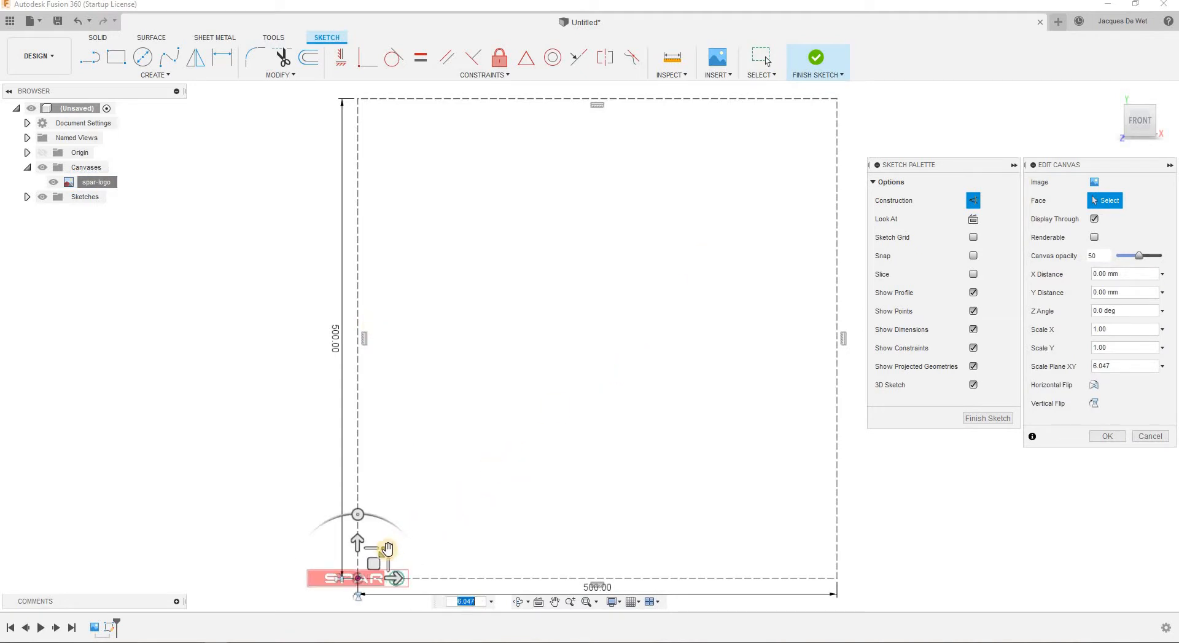
{"action": "left_click_drag", "start_coordinate": [477, 435], "coordinate": [384, 556]}
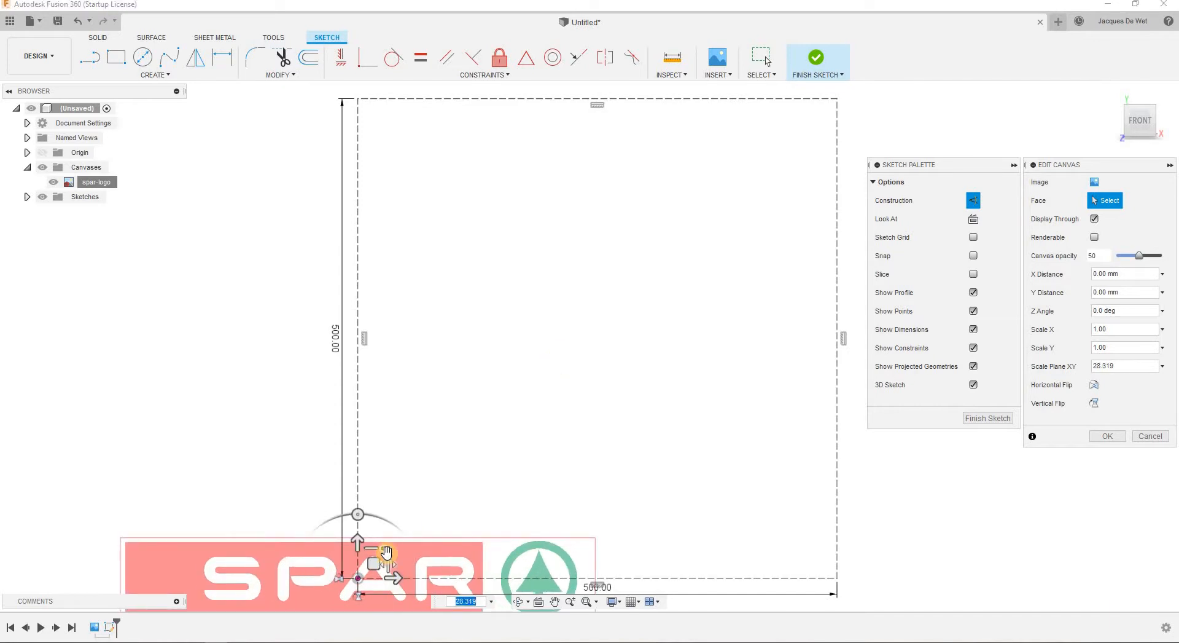
{"action": "left_click_drag", "start_coordinate": [438, 481], "coordinate": [523, 381]}
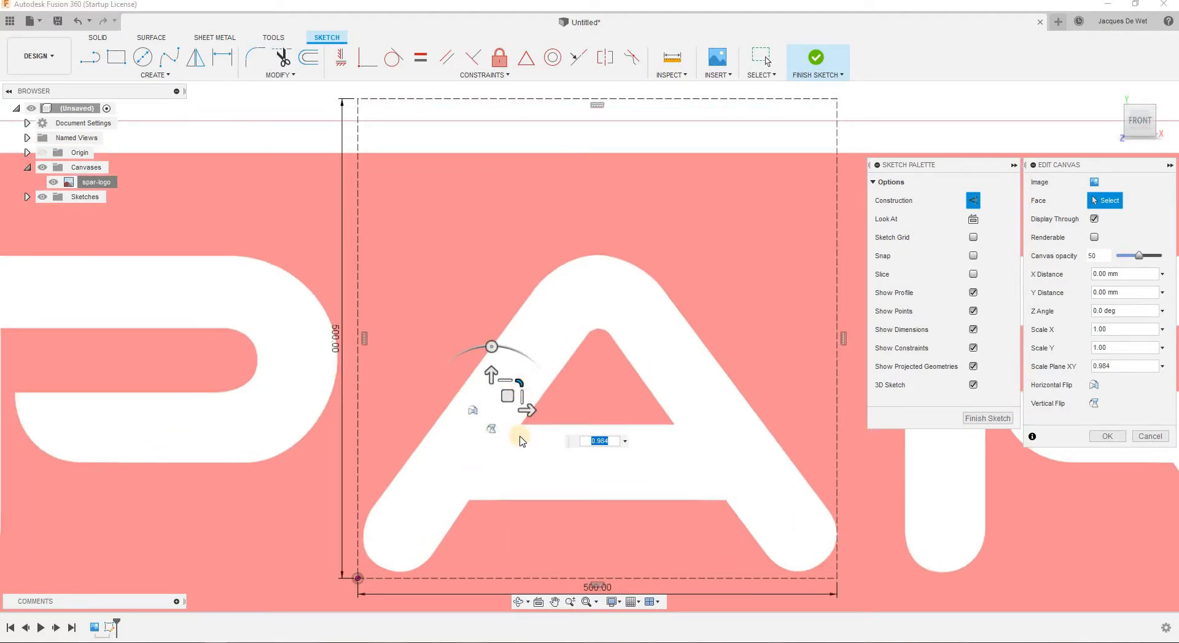
{"action": "left_click_drag", "start_coordinate": [511, 404], "coordinate": [508, 404]}
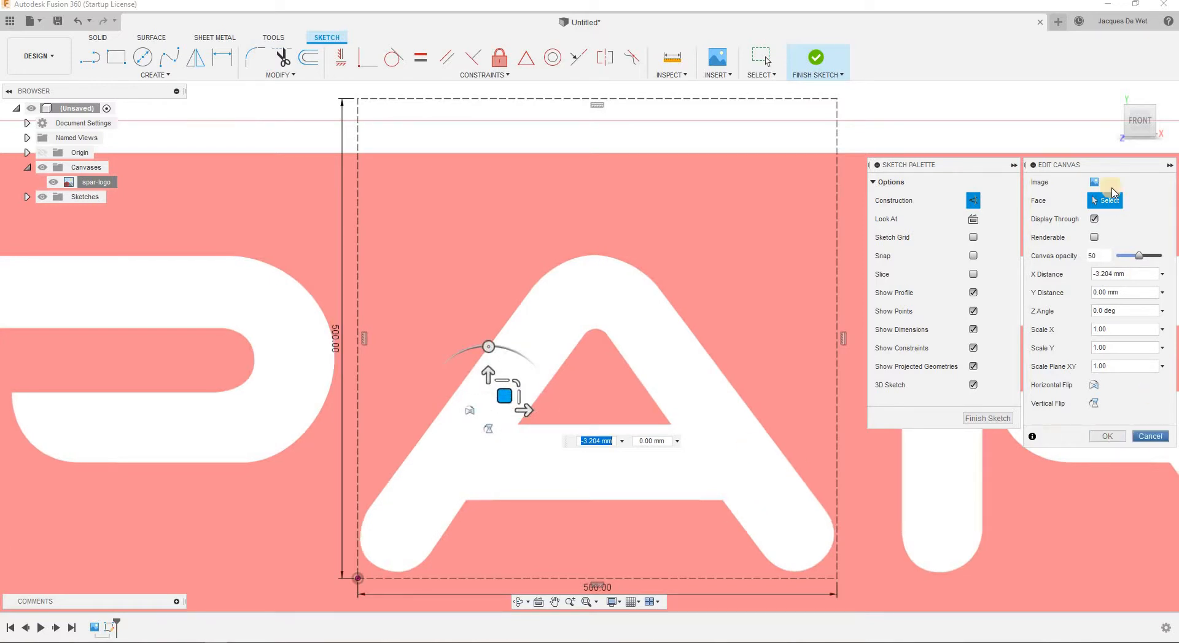
{"action": "key", "text": "Return"}
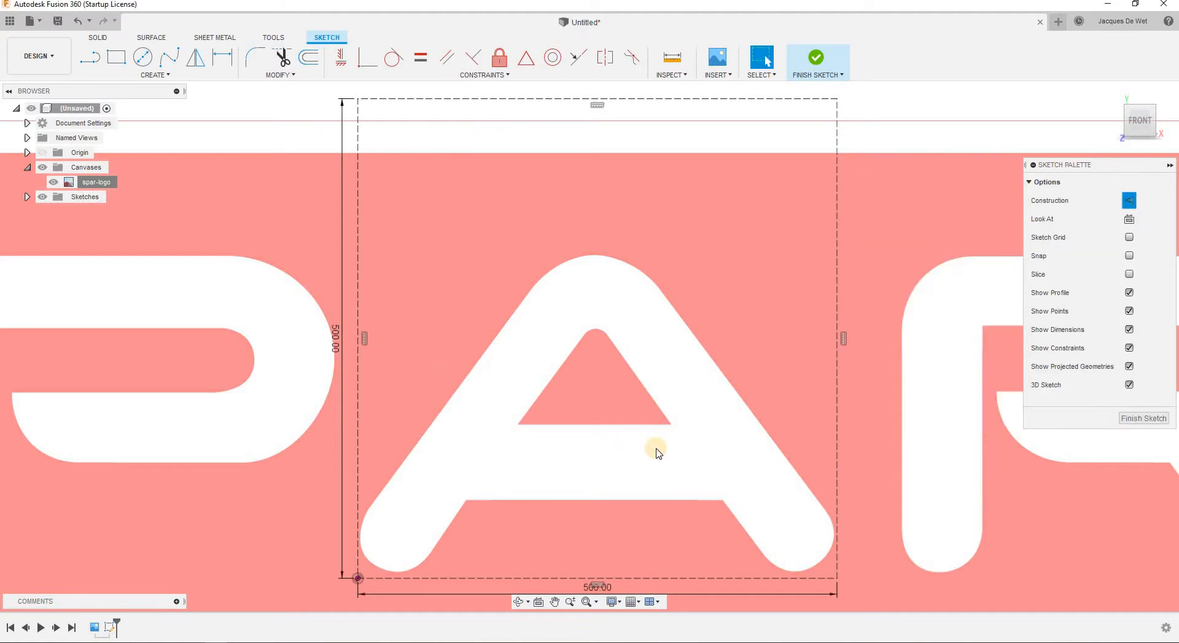
Trace the underside of the A's crossbar and the inner edges of both legs with solid, non-construction lines.
{"action": "scroll", "coordinate": [600, 448], "scroll_direction": "up", "scroll_amount": 2}
{"action": "middle_click_drag", "start_coordinate": [607, 415], "coordinate": [606, 363]}
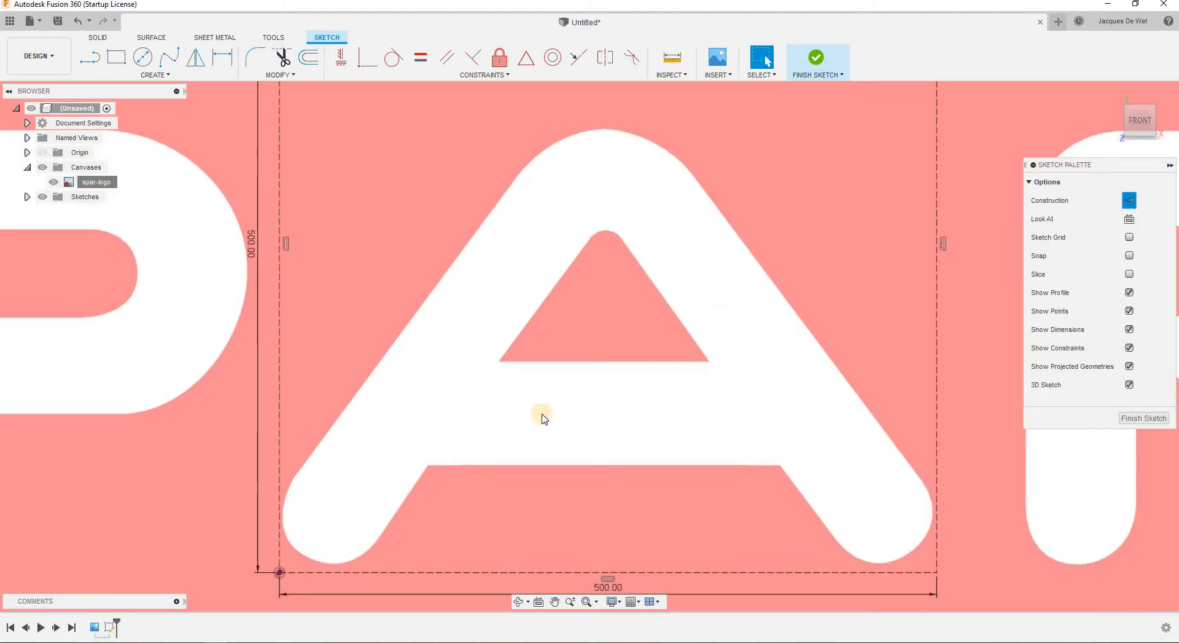
{"action": "left_click", "coordinate": [84, 60]}
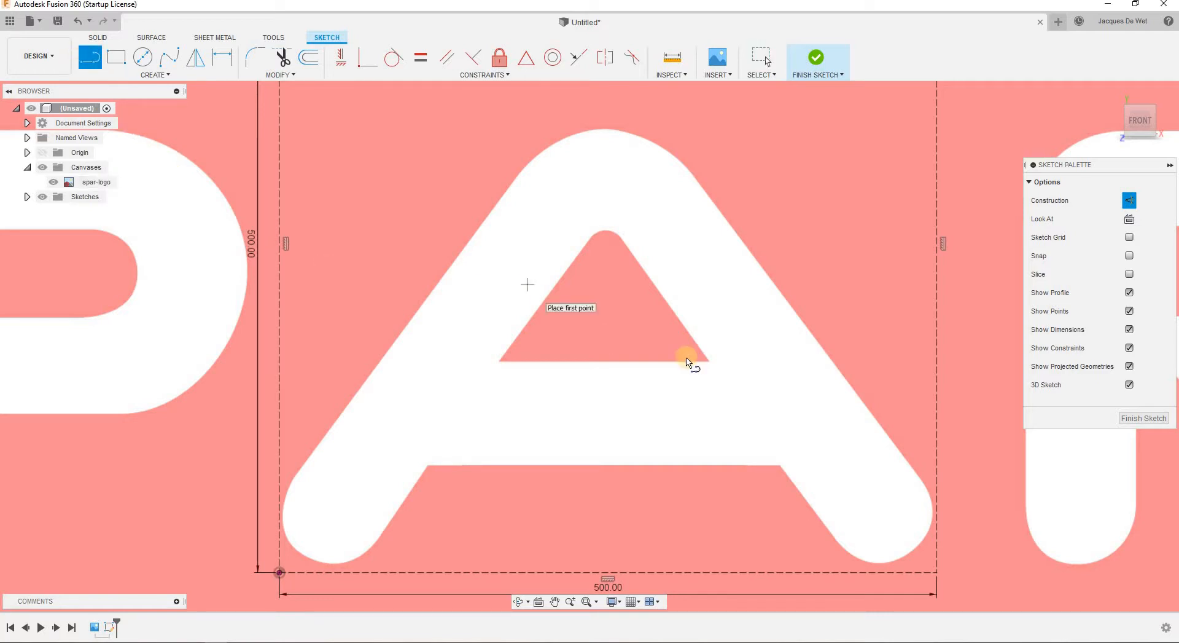
{"action": "left_click", "coordinate": [428, 465]}
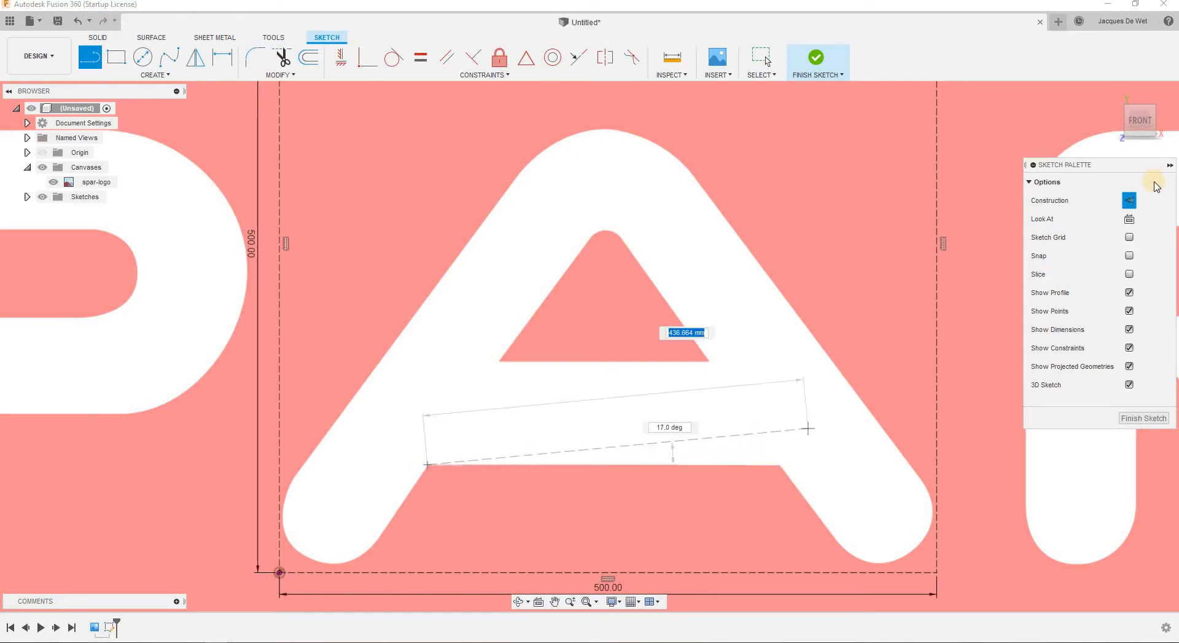
{"action": "left_click", "coordinate": [1130, 200]}
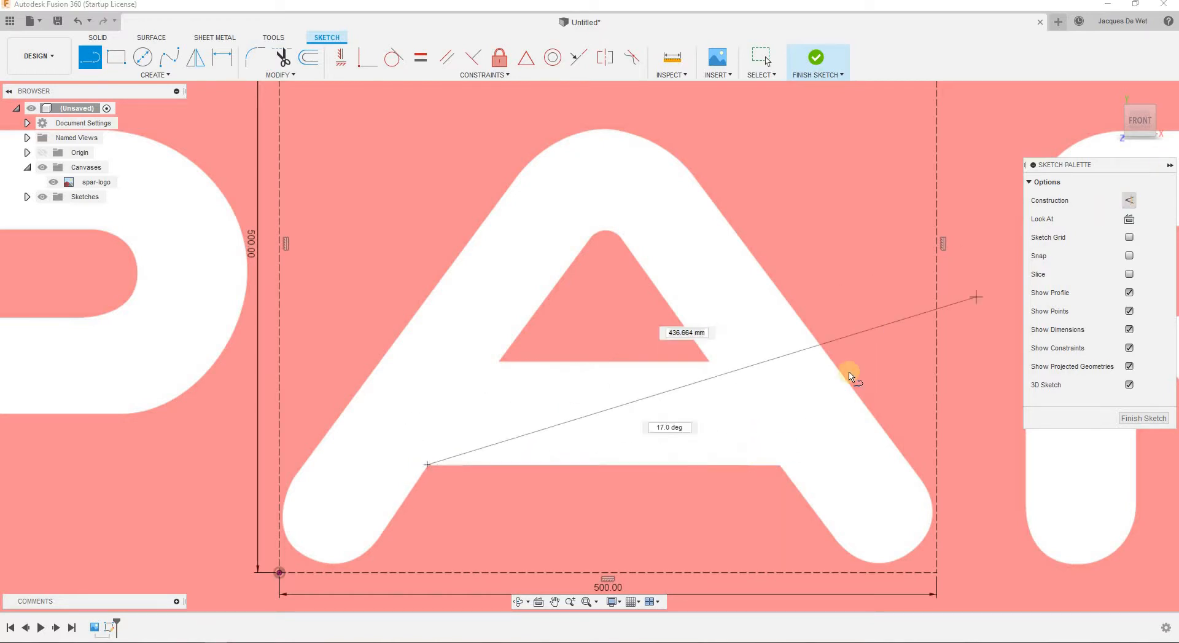
{"action": "left_click", "coordinate": [779, 465]}
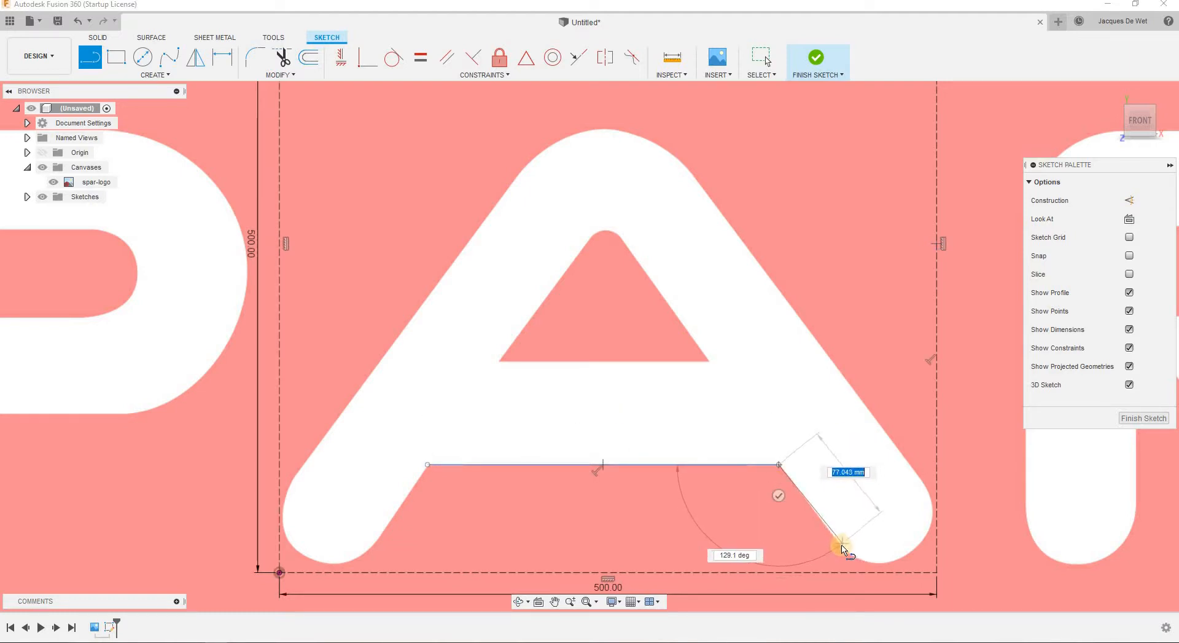
{"action": "left_click", "coordinate": [842, 546]}
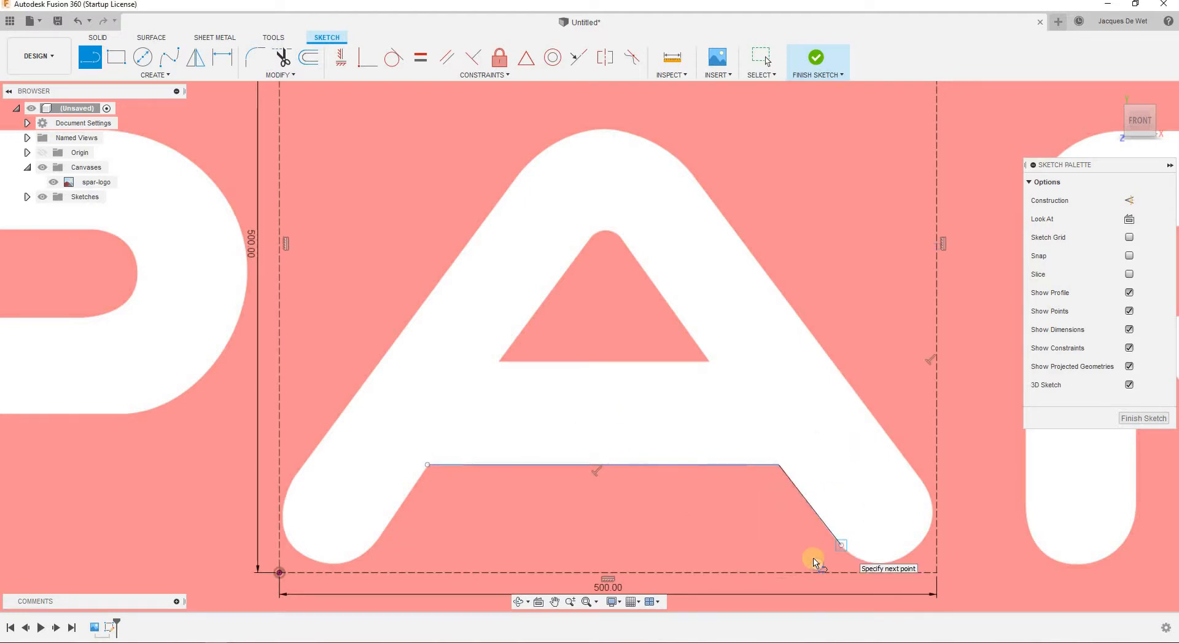
{"action": "left_click", "coordinate": [430, 467]}
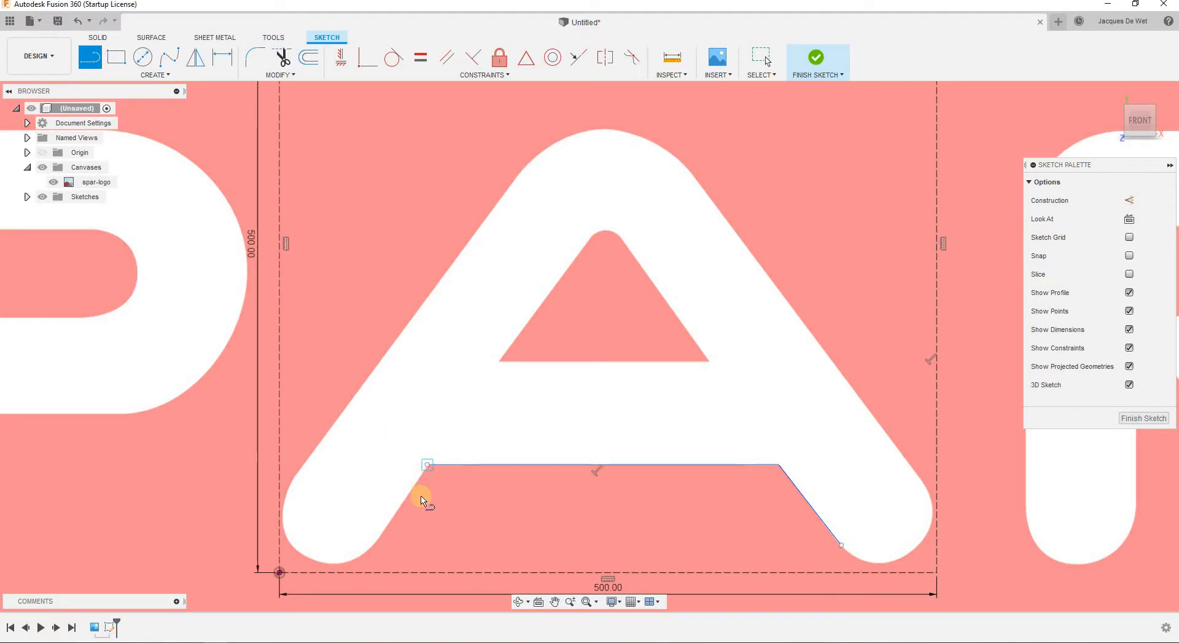
{"action": "left_click", "coordinate": [379, 541]}
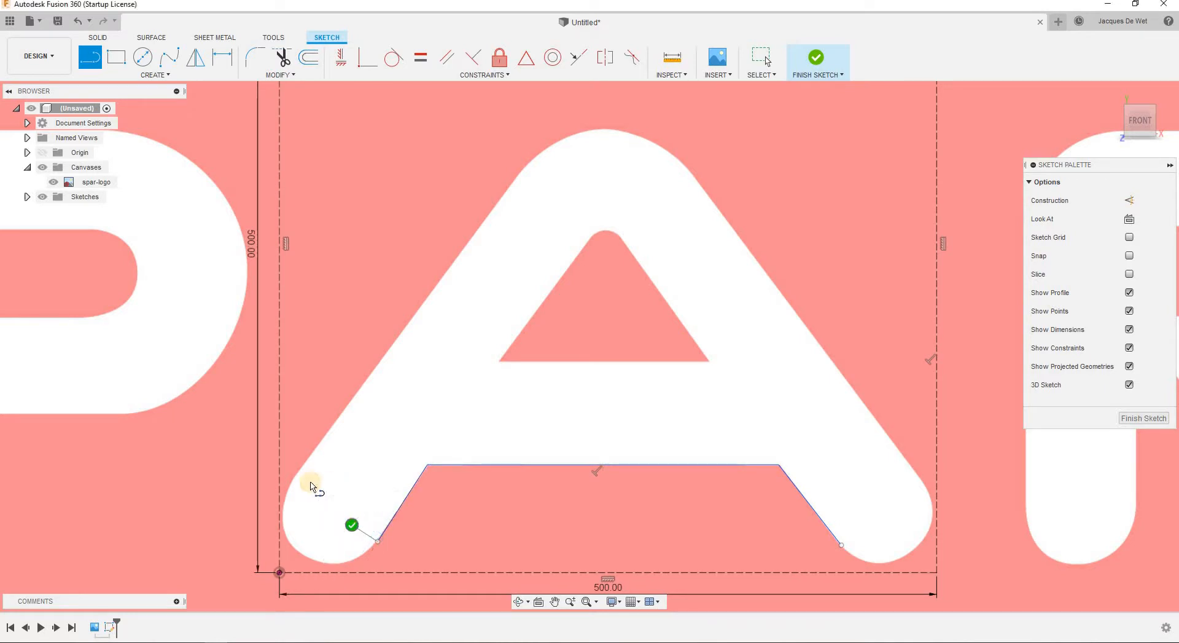
Trace the A's two outer slanted edges with separate straight lines, the right one about 301 mm long.
{"action": "left_click", "coordinate": [515, 182]}
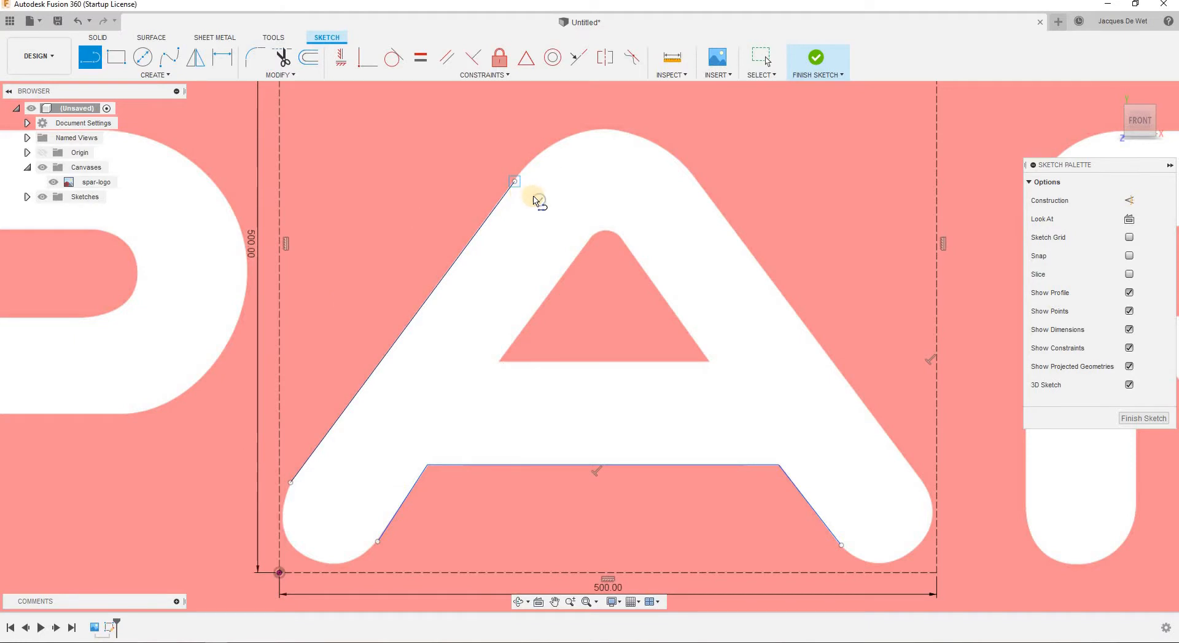
{"action": "left_click", "coordinate": [688, 172]}
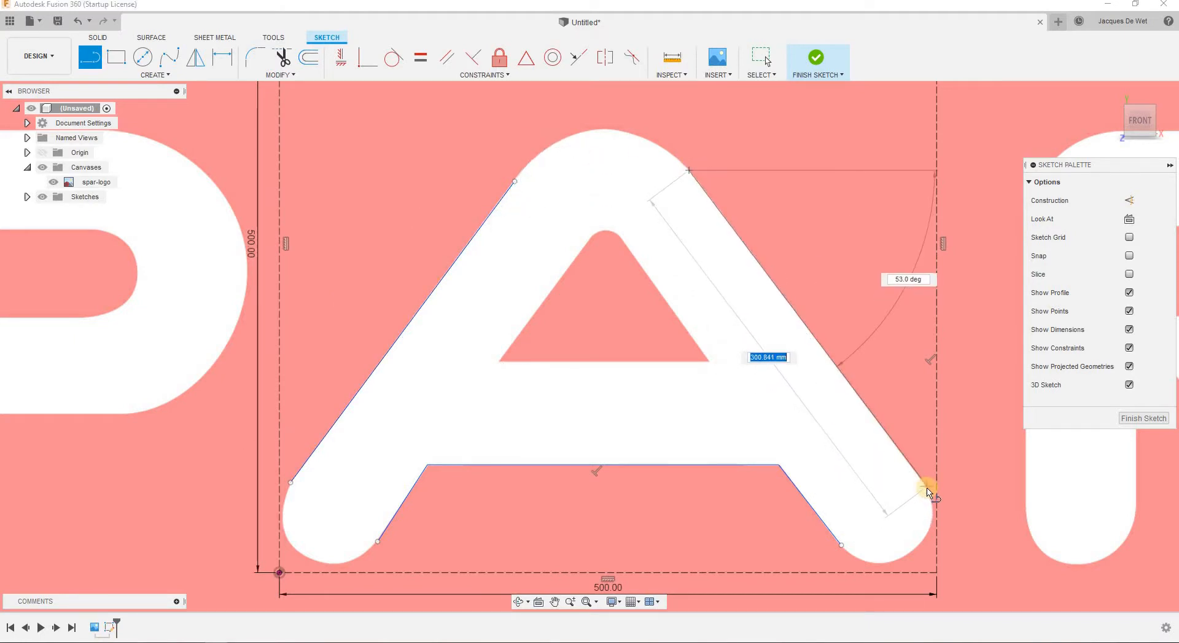
{"action": "left_click", "coordinate": [927, 488]}
{"action": "left_click", "coordinate": [901, 507]}
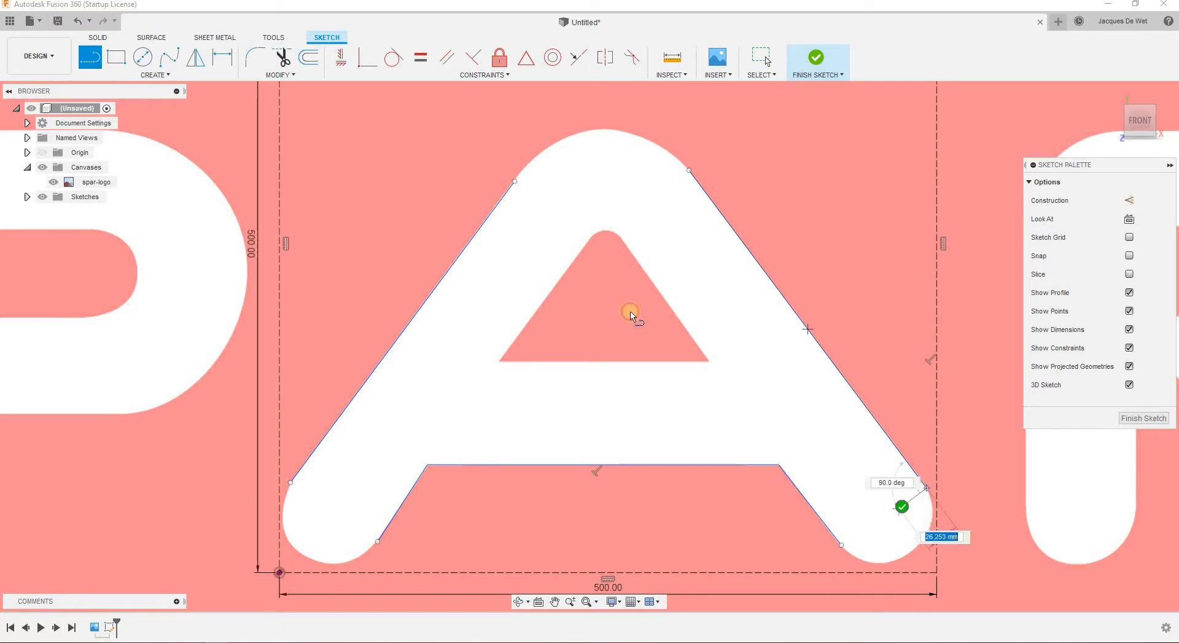
Trace the A's inner triangular opening with three connected lines, its base about 159 mm long, leaving the rounded tip open.
{"action": "left_click", "coordinate": [627, 248]}
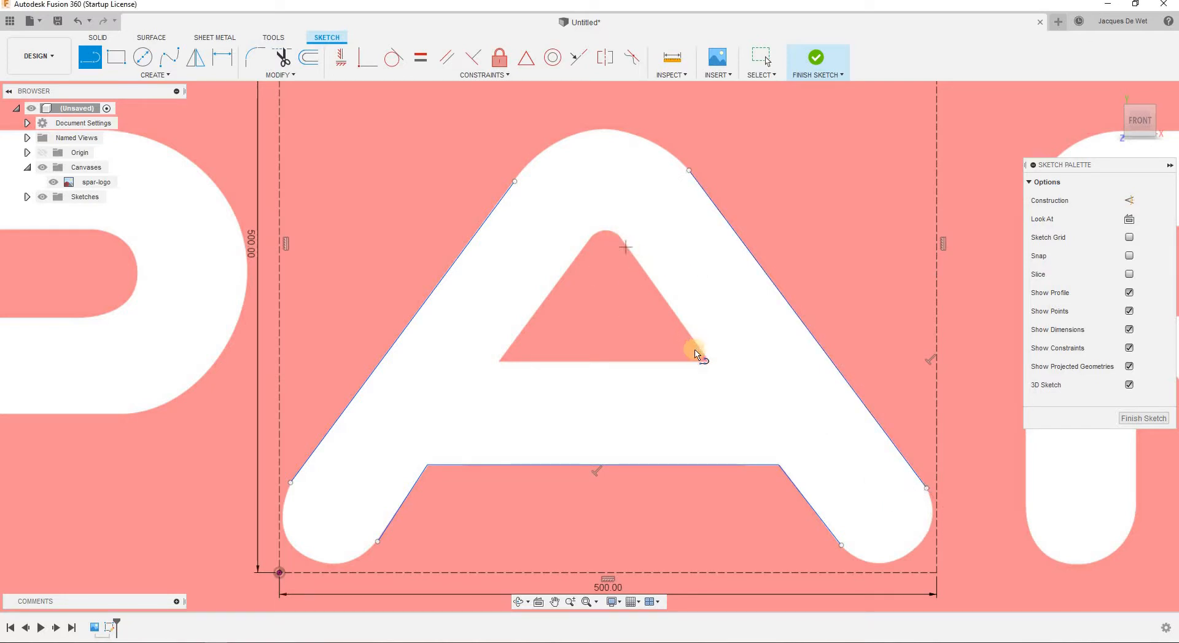
{"action": "left_click", "coordinate": [708, 362]}
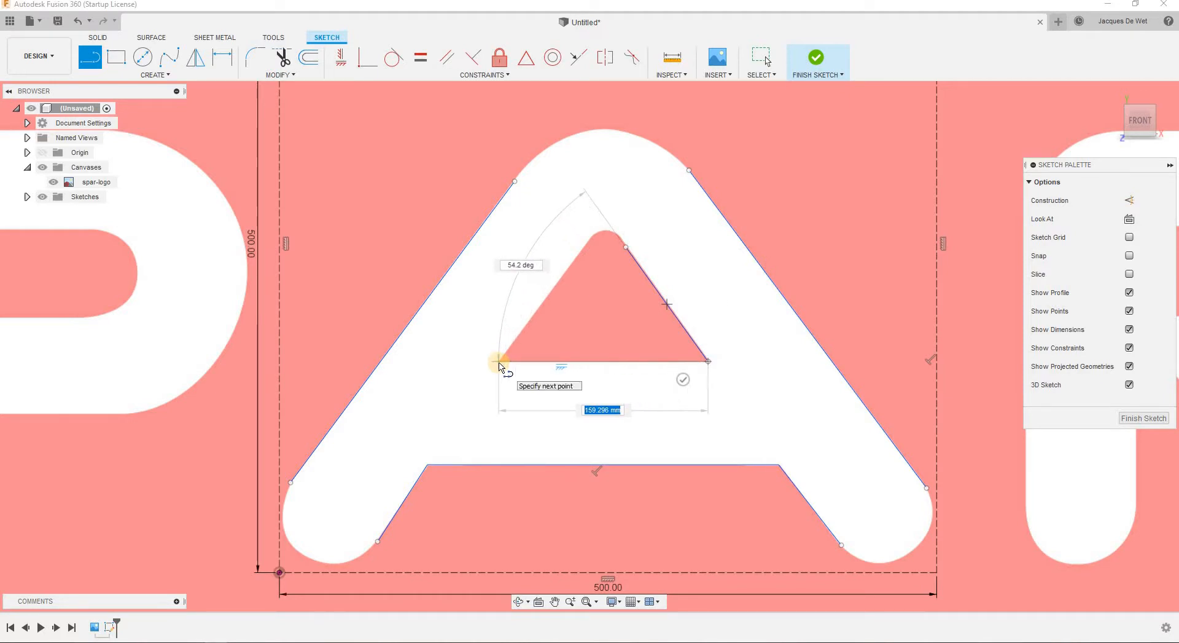
{"action": "left_click", "coordinate": [499, 362]}
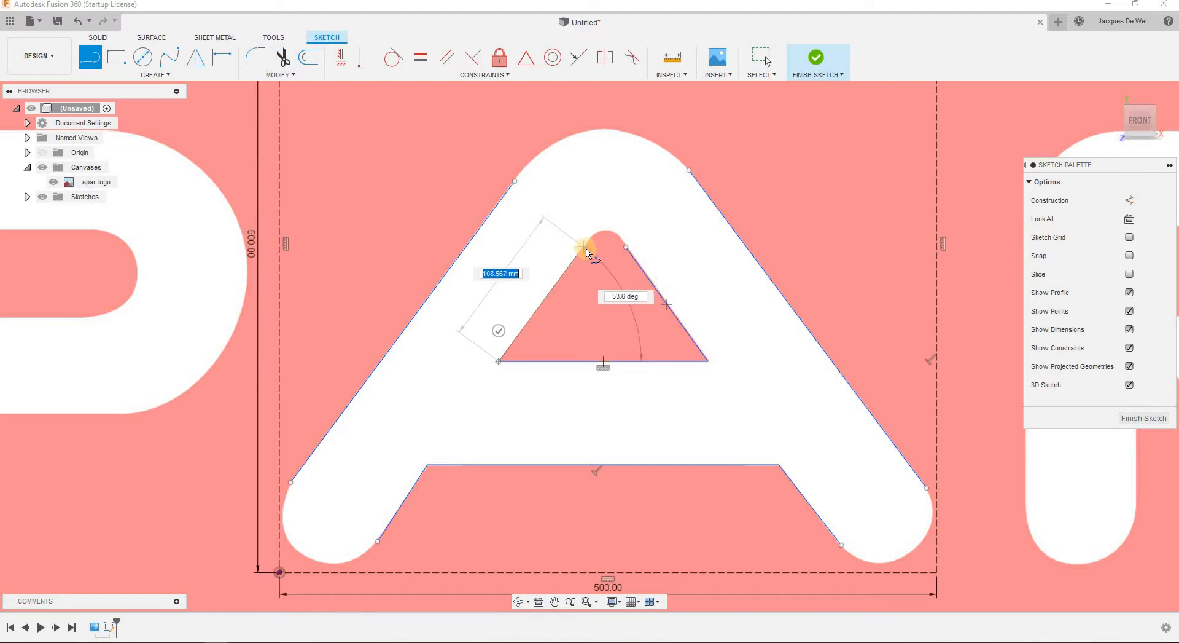
{"action": "left_click", "coordinate": [585, 246]}
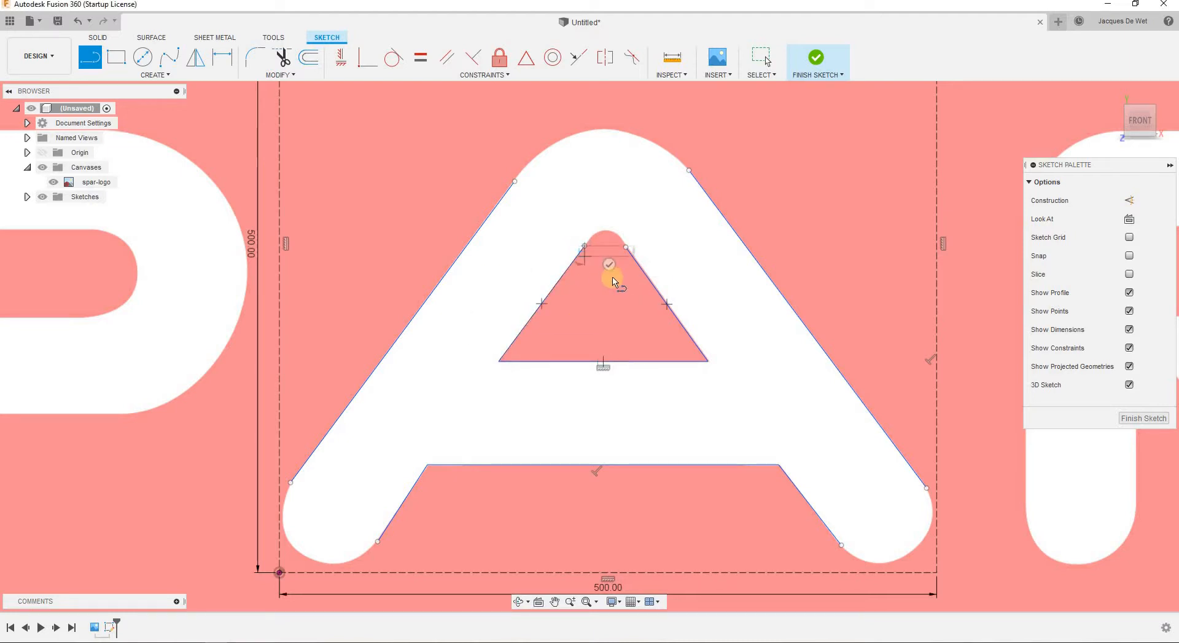
{"action": "key", "text": "Escape"}
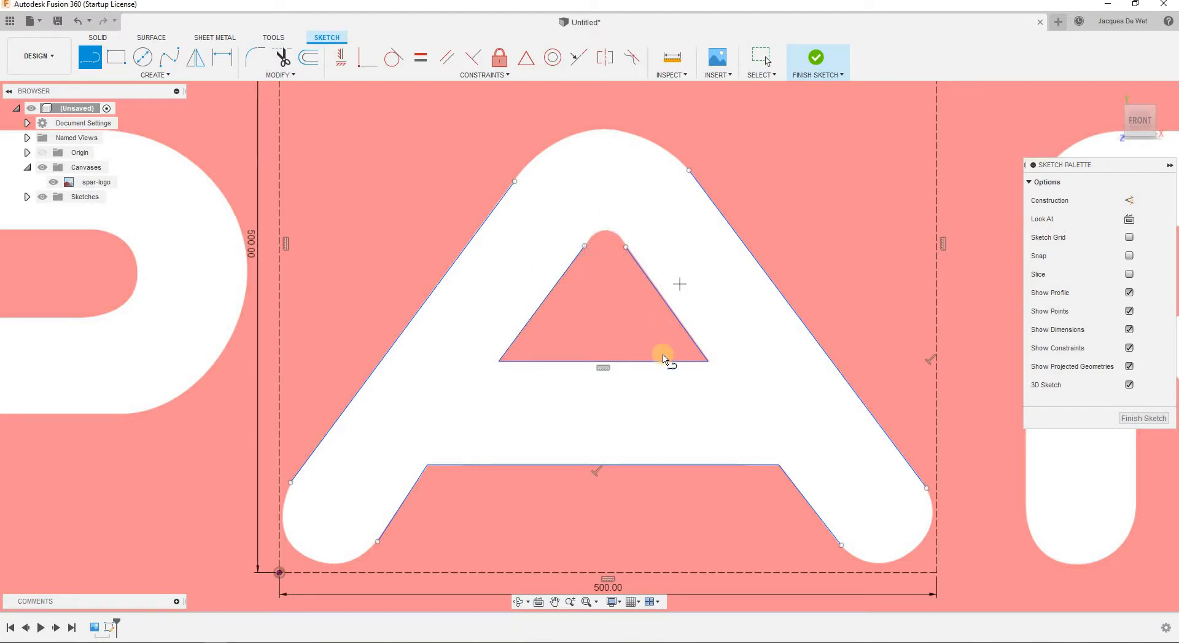
Move the inner triangle's lower right corner point outward so it sits exactly on the canvas image's corner.
{"action": "scroll", "coordinate": [678, 357], "scroll_direction": "up", "scroll_amount": 3}
{"action": "scroll", "coordinate": [678, 358], "scroll_direction": "up", "scroll_amount": 2}
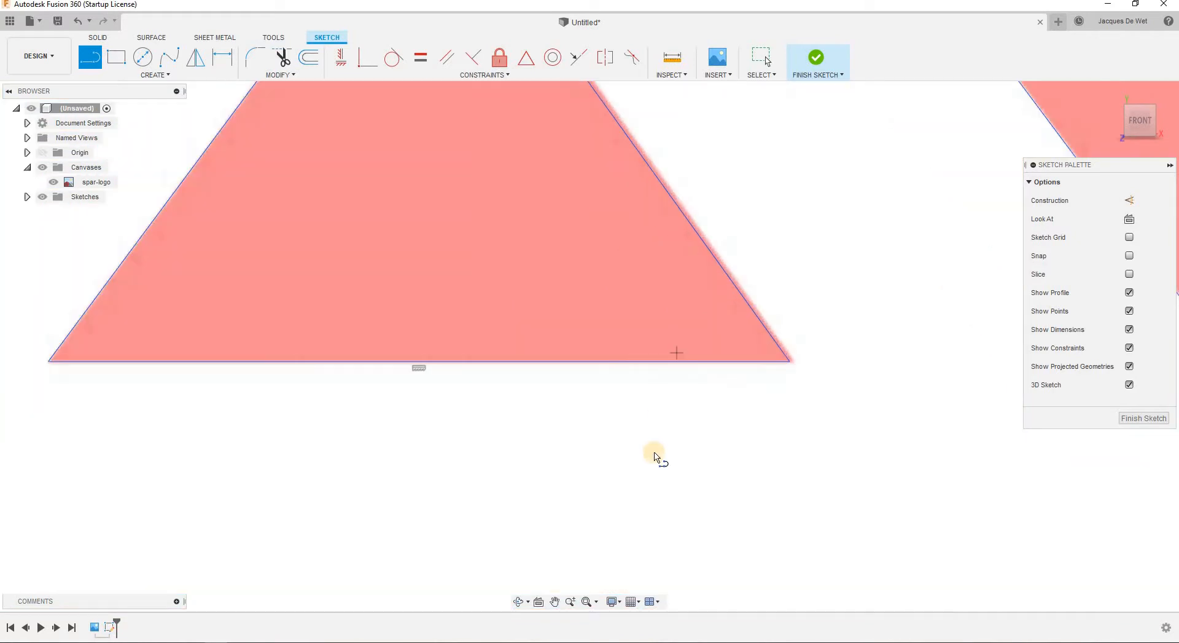
{"action": "right_click", "coordinate": [651, 447]}
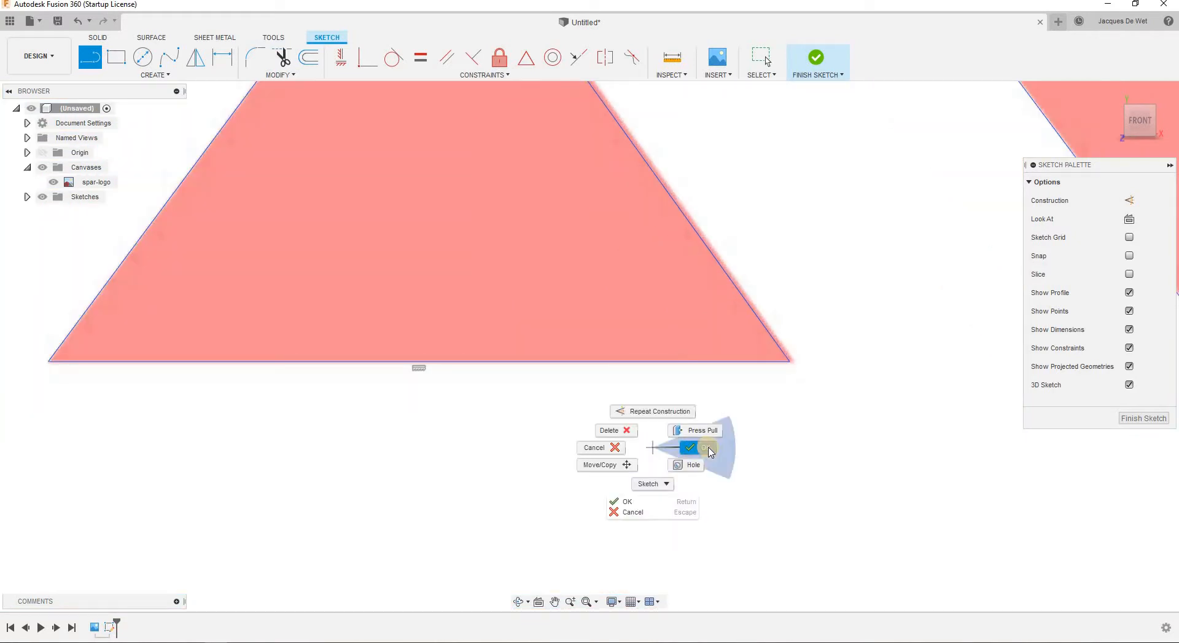
{"action": "left_click", "coordinate": [491, 427]}
{"action": "scroll", "coordinate": [529, 420], "scroll_direction": "down", "scroll_amount": 2}
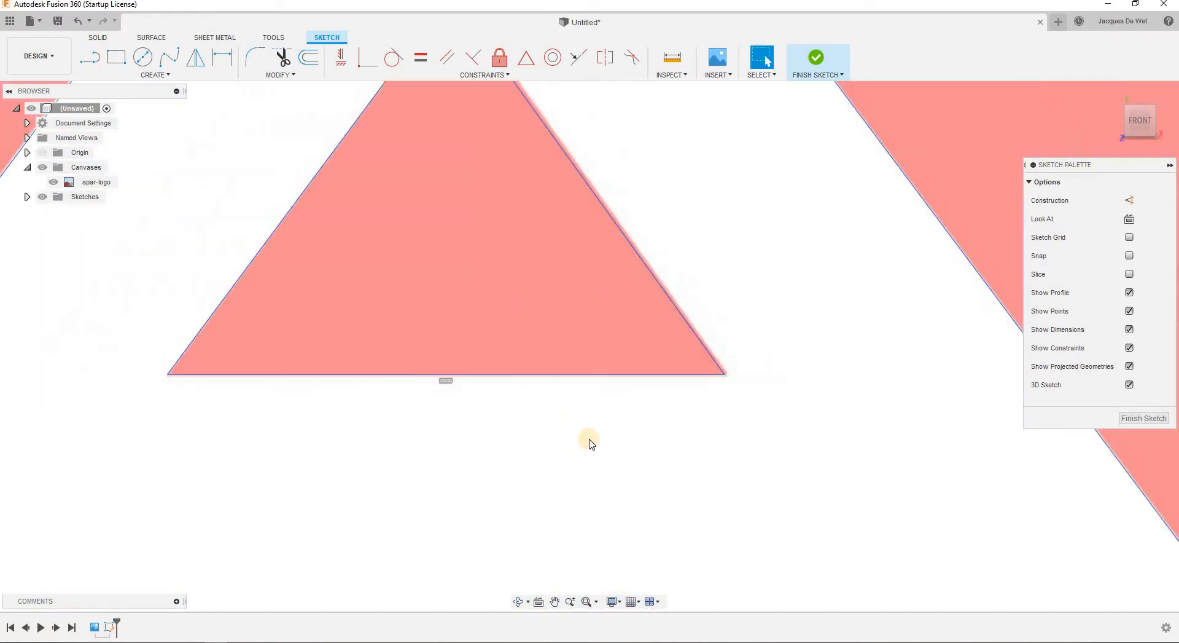
{"action": "scroll", "coordinate": [577, 432], "scroll_direction": "up", "scroll_amount": 2}
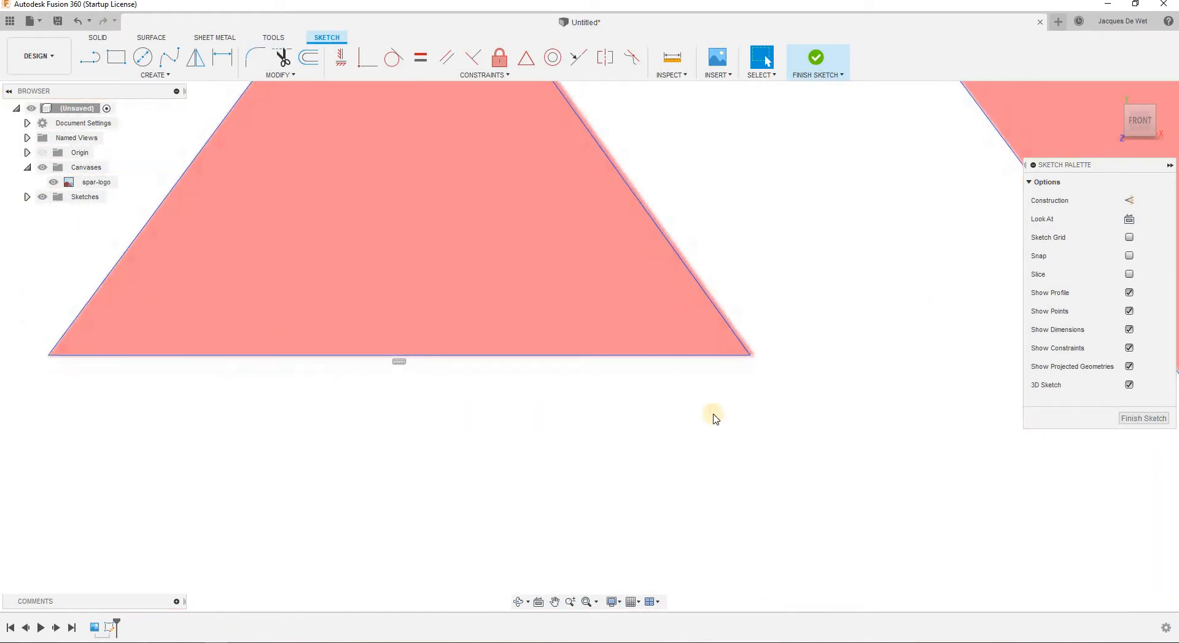
{"action": "scroll", "coordinate": [805, 355], "scroll_direction": "up", "scroll_amount": 2}
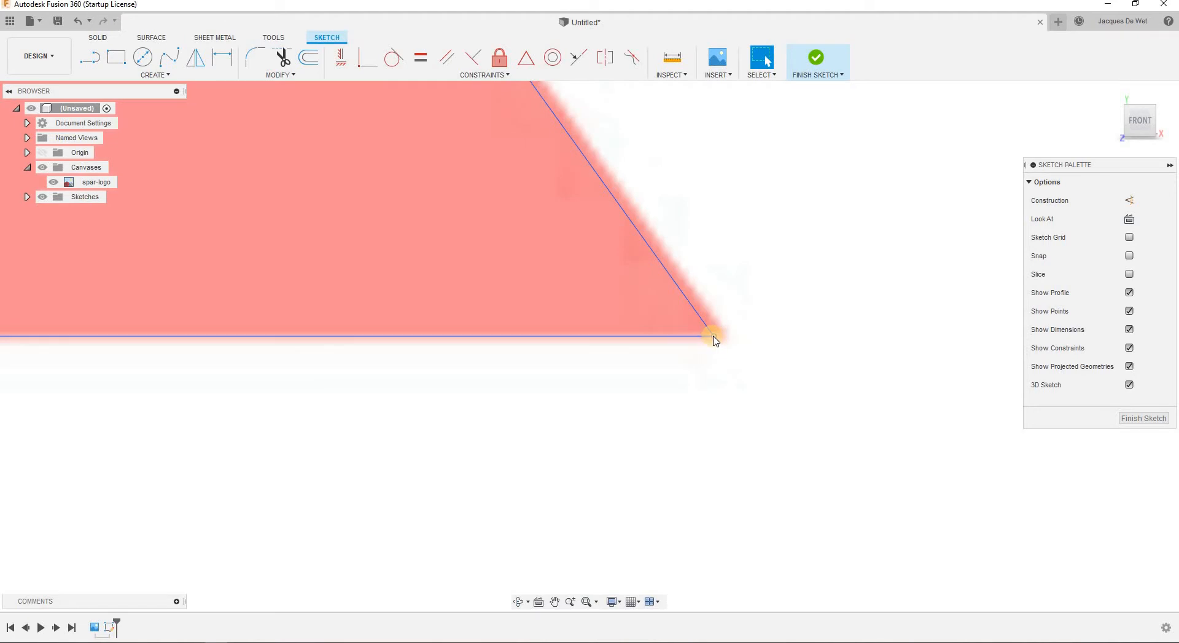
{"action": "left_click_drag", "start_coordinate": [722, 339], "coordinate": [726, 343]}
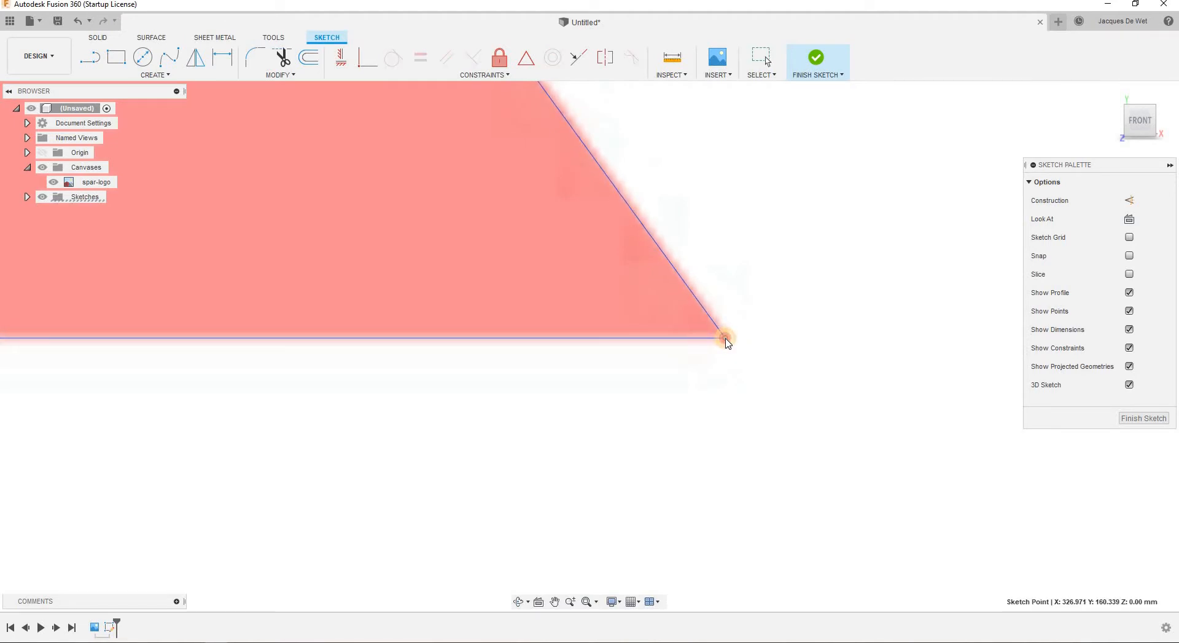
Fix the inner triangle's lower right corner point in place.
{"action": "scroll", "coordinate": [265, 438], "scroll_direction": "down", "scroll_amount": 1}
{"action": "mouse_move", "coordinate": [454, 442]}
{"action": "middle_mouse_down"}
{"action": "mouse_move", "coordinate": [801, 446]}
{"action": "mouse_move", "coordinate": [916, 459]}
{"action": "middle_mouse_up"}
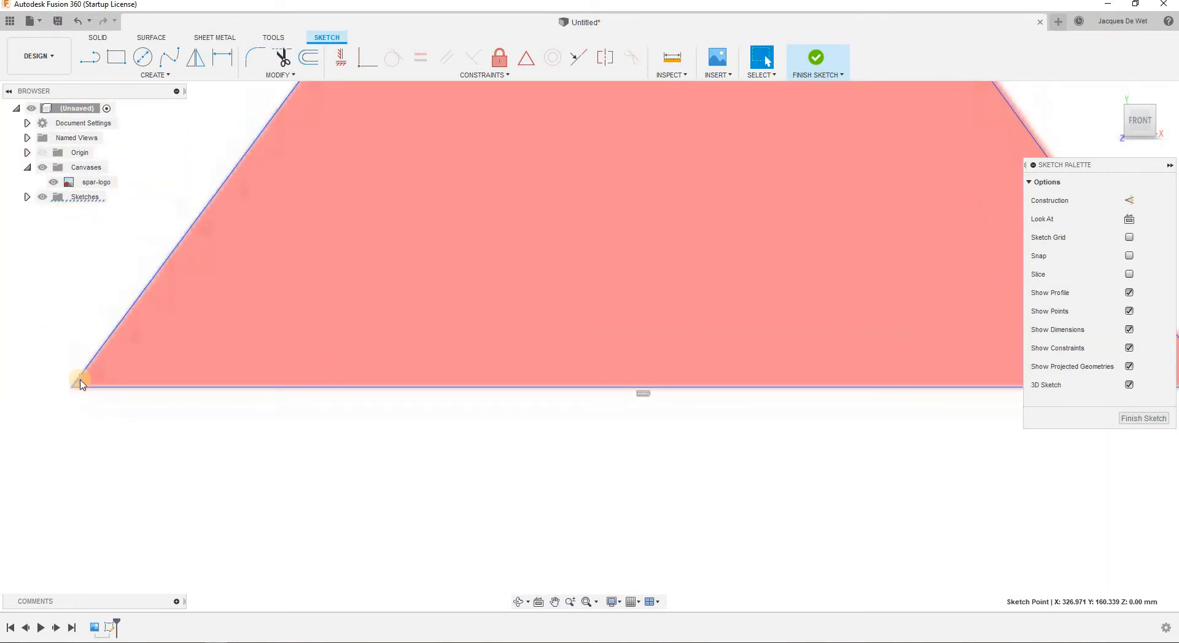
{"action": "right_click", "coordinate": [385, 392]}
{"action": "left_click", "coordinate": [369, 454]}
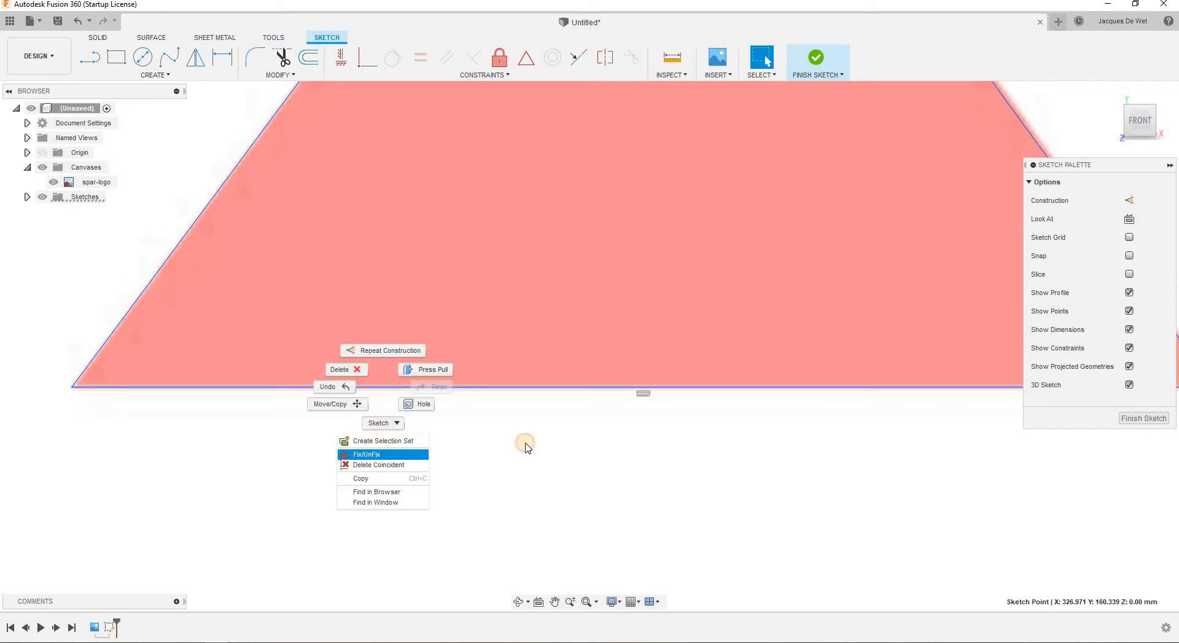
Apply a Horizontal/Vertical constraint between the two open upper endpoints of the inner triangle.
{"action": "scroll", "coordinate": [767, 424], "scroll_direction": "down", "scroll_amount": 5}
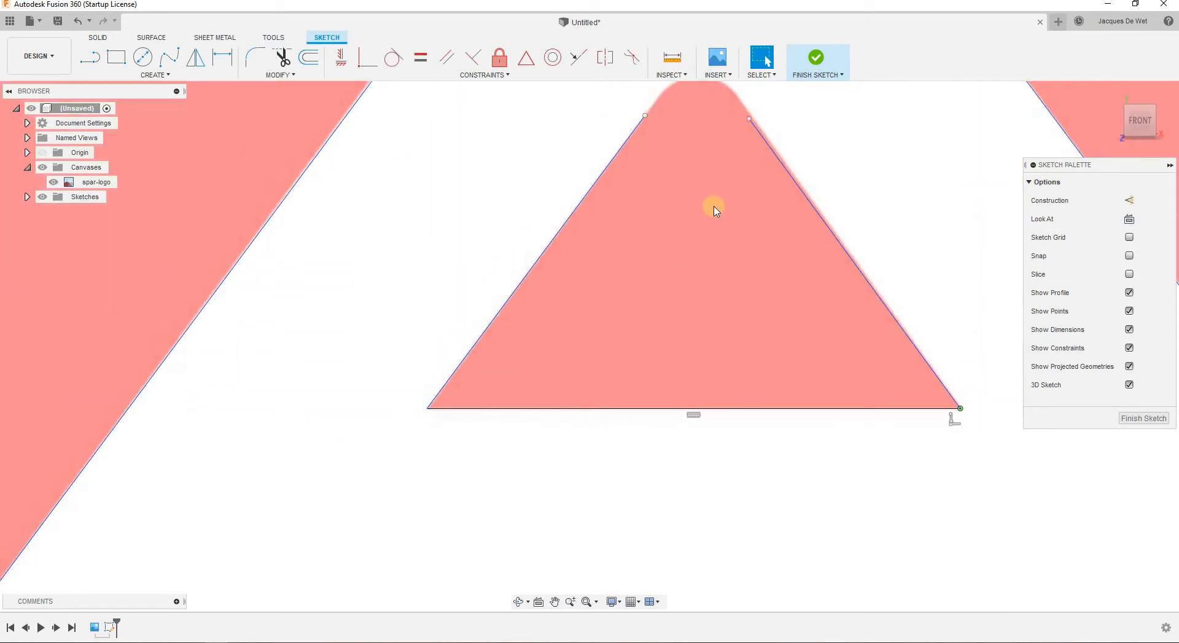
{"action": "mouse_move", "coordinate": [711, 203]}
{"action": "middle_mouse_down"}
{"action": "mouse_move", "coordinate": [626, 403]}
{"action": "mouse_move", "coordinate": [473, 411]}
{"action": "middle_mouse_up"}
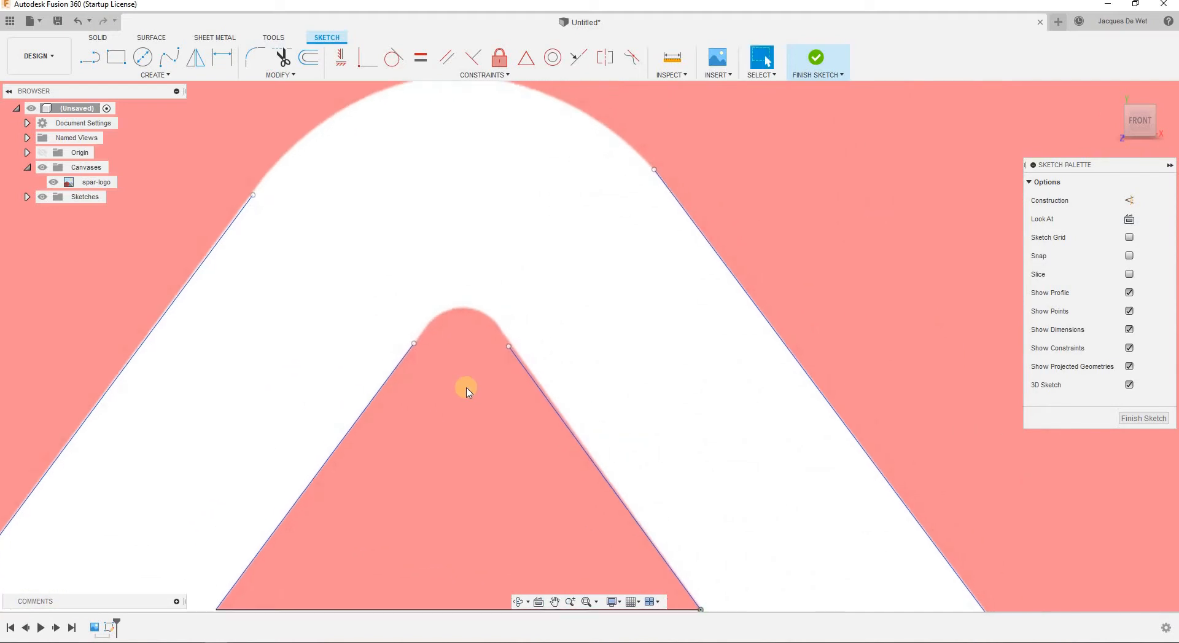
{"action": "scroll", "coordinate": [469, 390], "scroll_direction": "up", "scroll_amount": 6}
{"action": "middle_click_drag", "start_coordinate": [497, 274], "coordinate": [514, 468]}
{"action": "scroll", "coordinate": [513, 461], "scroll_direction": "up", "scroll_amount": 5}
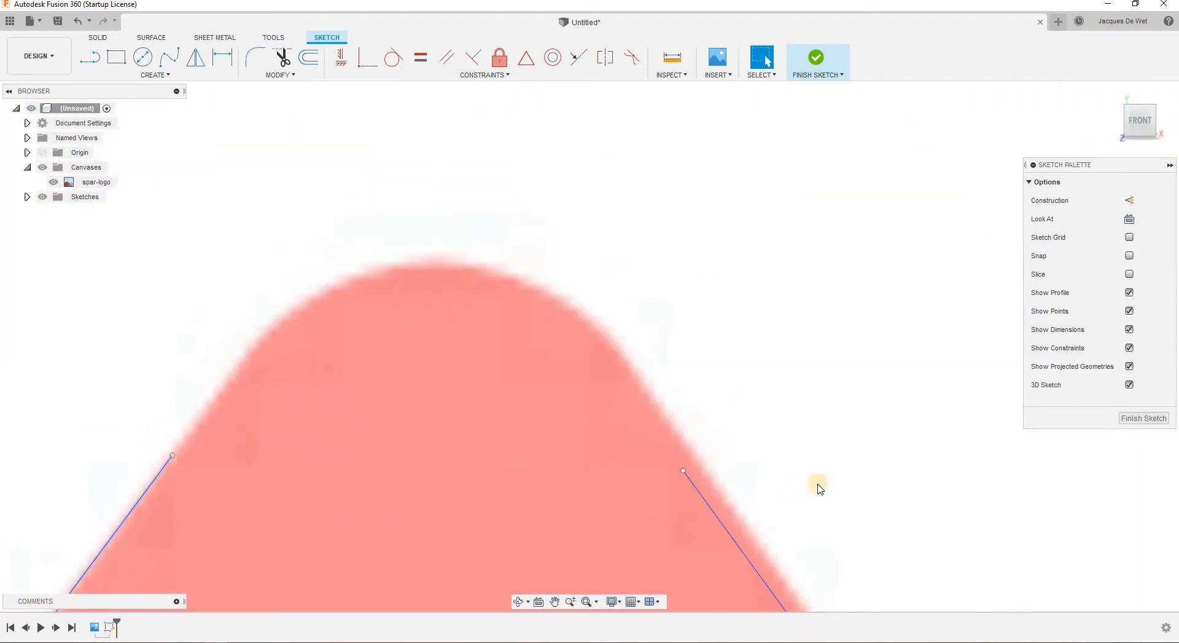
{"action": "left_click", "coordinate": [344, 64]}
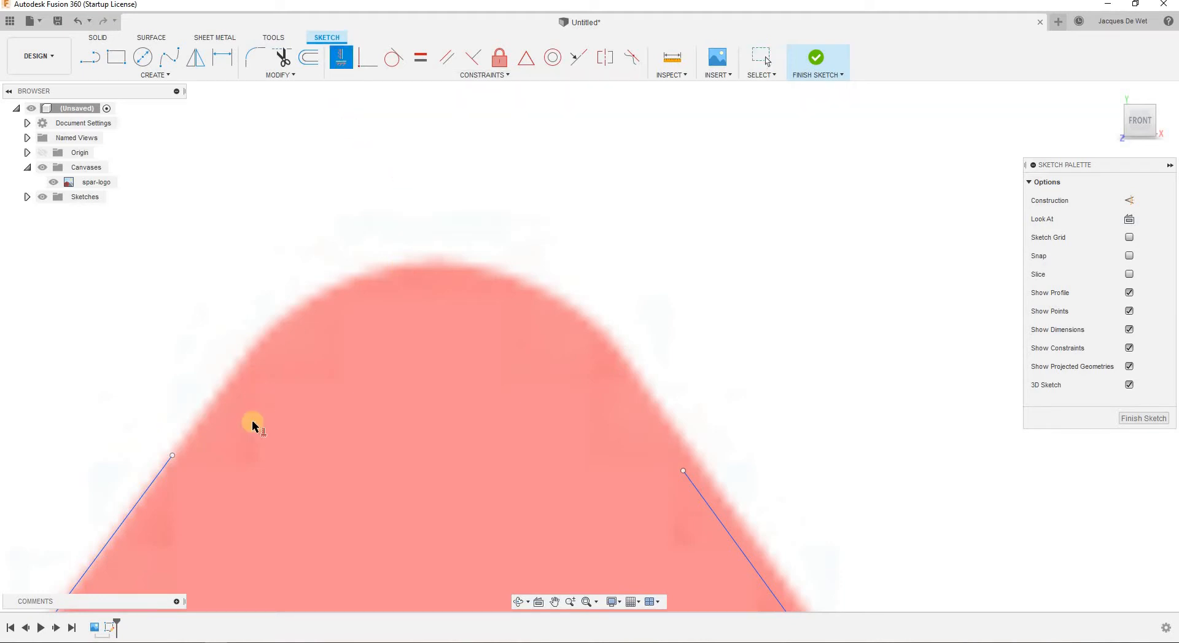
{"action": "left_click", "coordinate": [172, 455]}
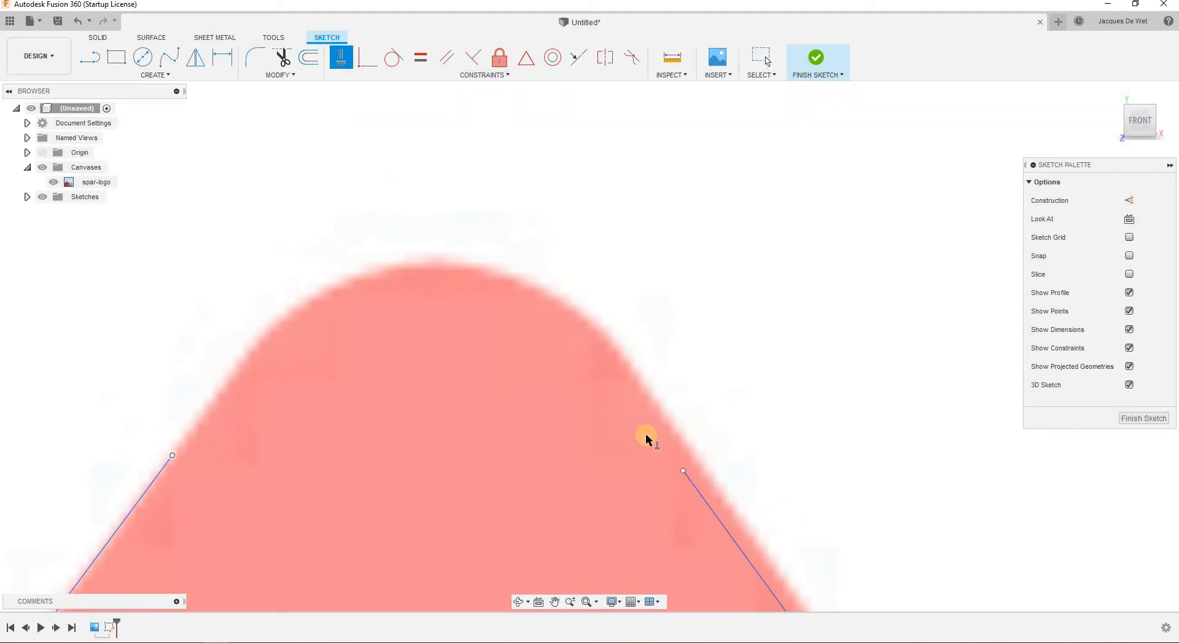
{"action": "left_click", "coordinate": [684, 472]}
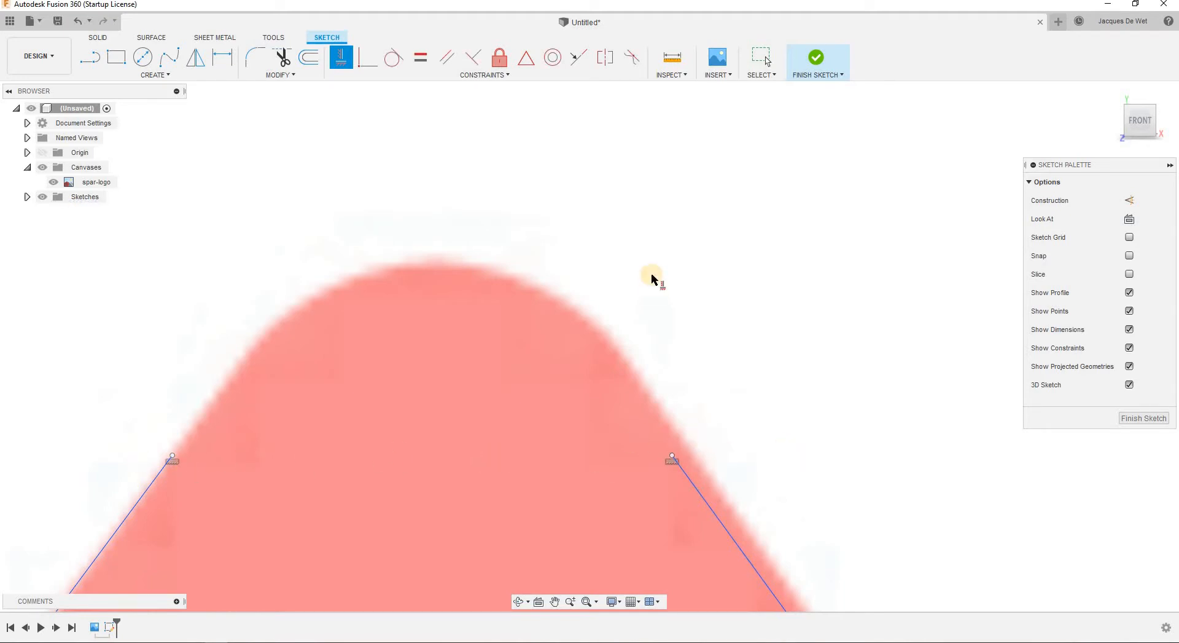
{"action": "key", "text": "Escape"}
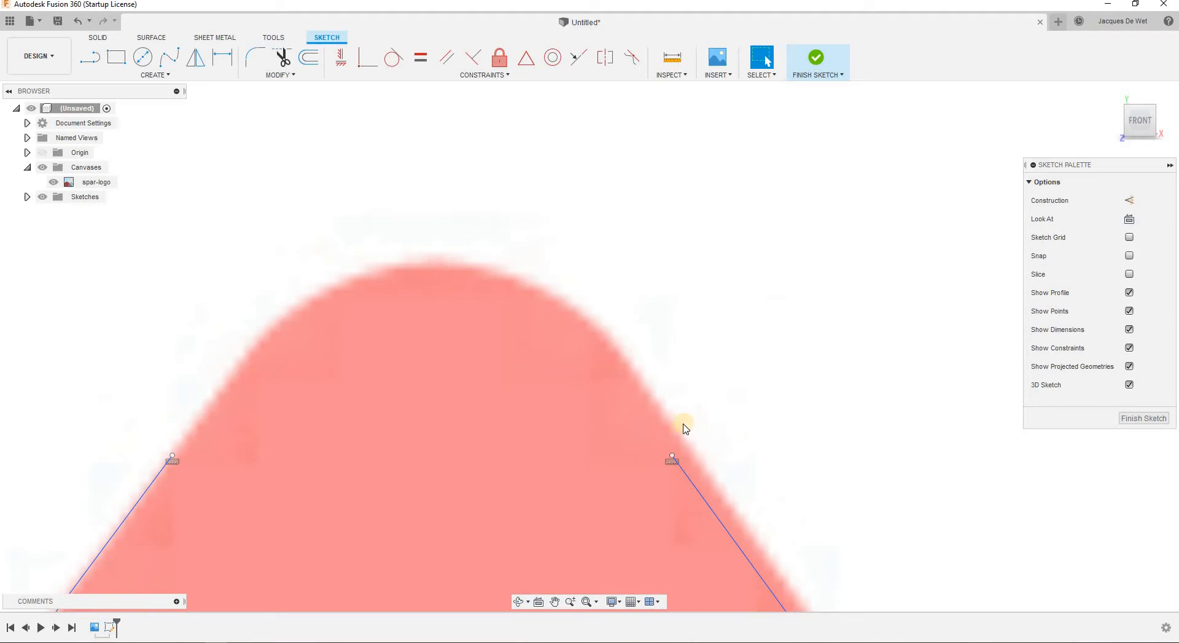
Move the inner triangle's upper right endpoint onto the canvas edge and fix both upper endpoints in place.
{"action": "left_click_drag", "start_coordinate": [681, 457], "coordinate": [705, 471]}
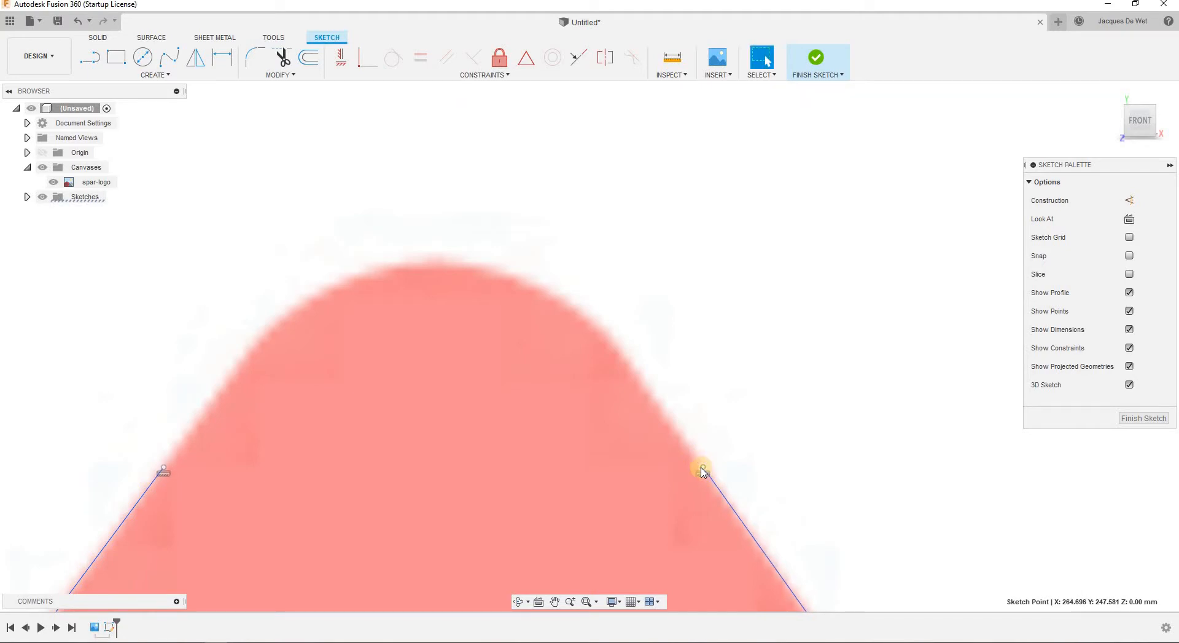
{"action": "right_click", "coordinate": [703, 471]}
{"action": "left_click", "coordinate": [701, 569]}
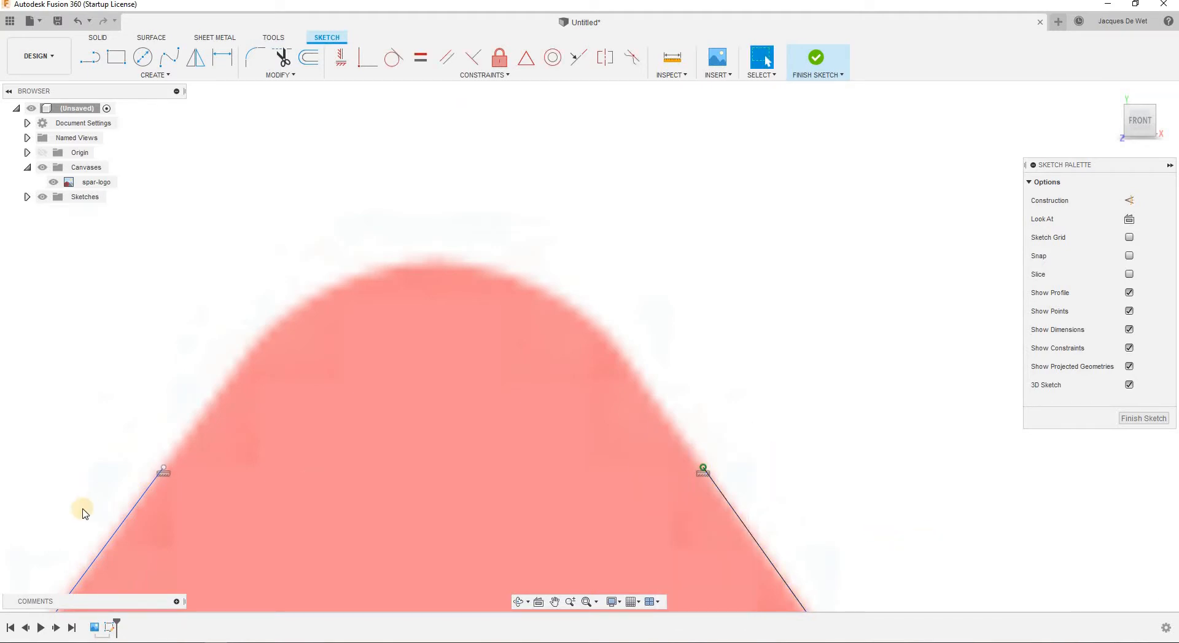
{"action": "right_click", "coordinate": [164, 469]}
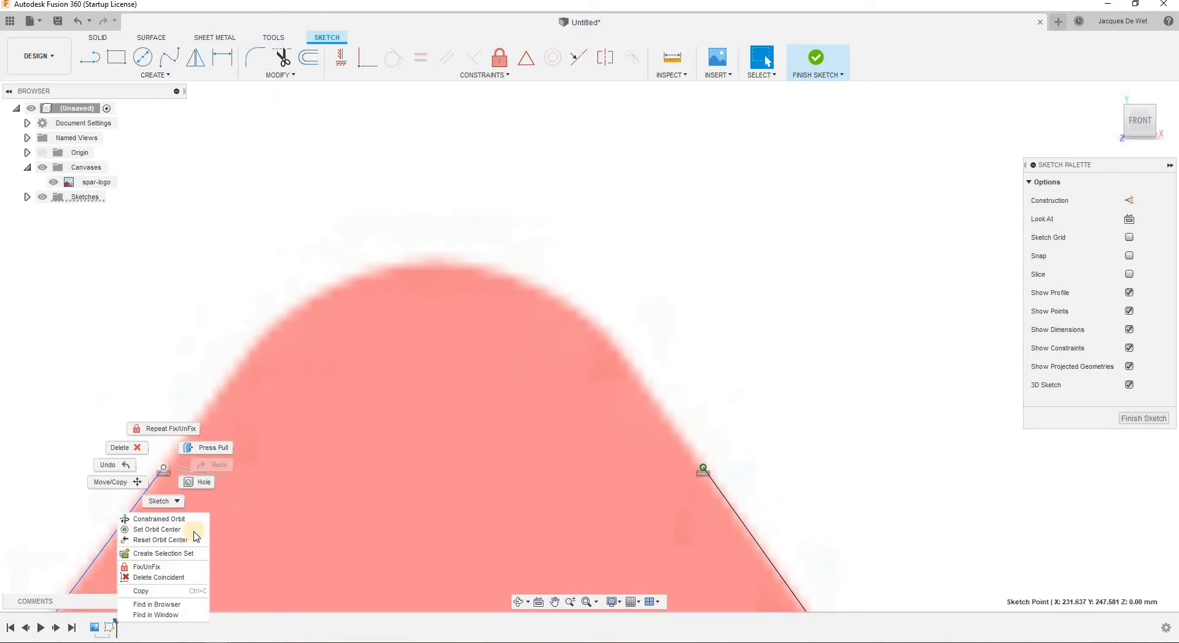
{"action": "left_click", "coordinate": [187, 565]}
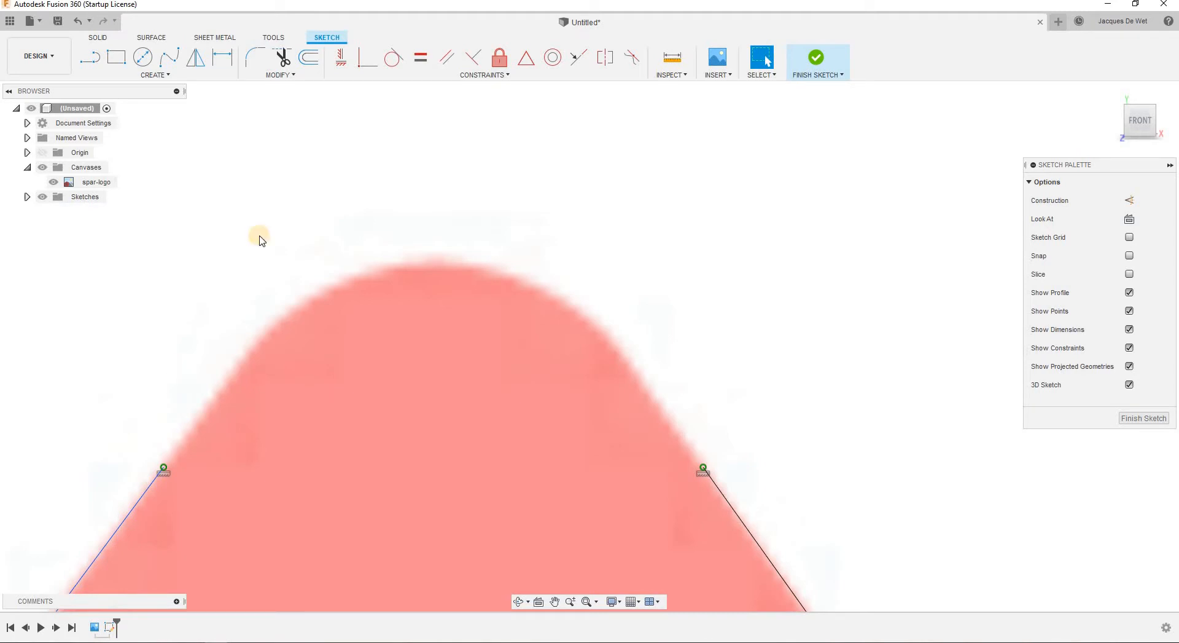
Draw a fit point spline from the upper left endpoint over the rounded tip's apex to the upper right endpoint.
{"action": "left_click", "coordinate": [169, 57]}
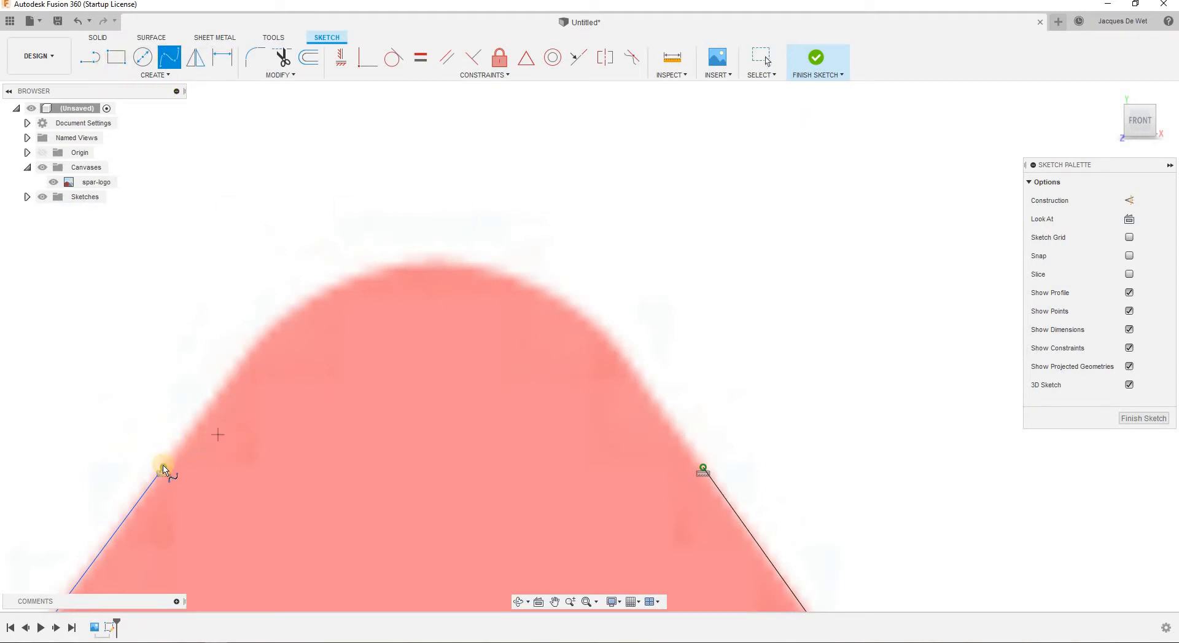
{"action": "left_click", "coordinate": [430, 262]}
{"action": "left_click", "coordinate": [707, 470]}
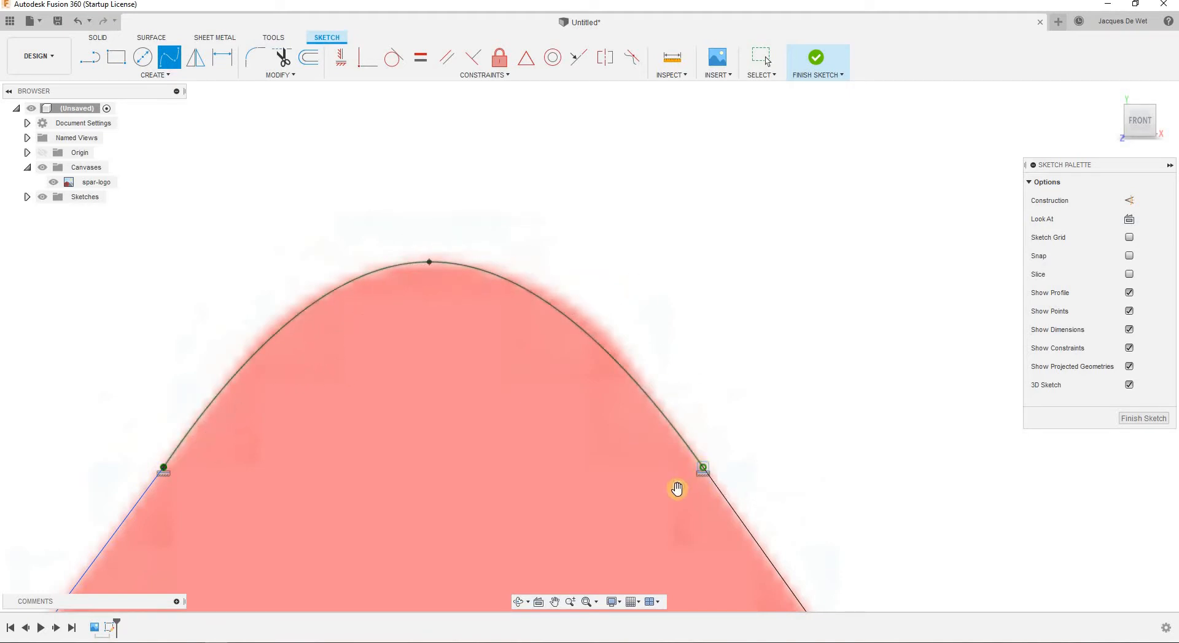
{"action": "key", "text": "Return"}
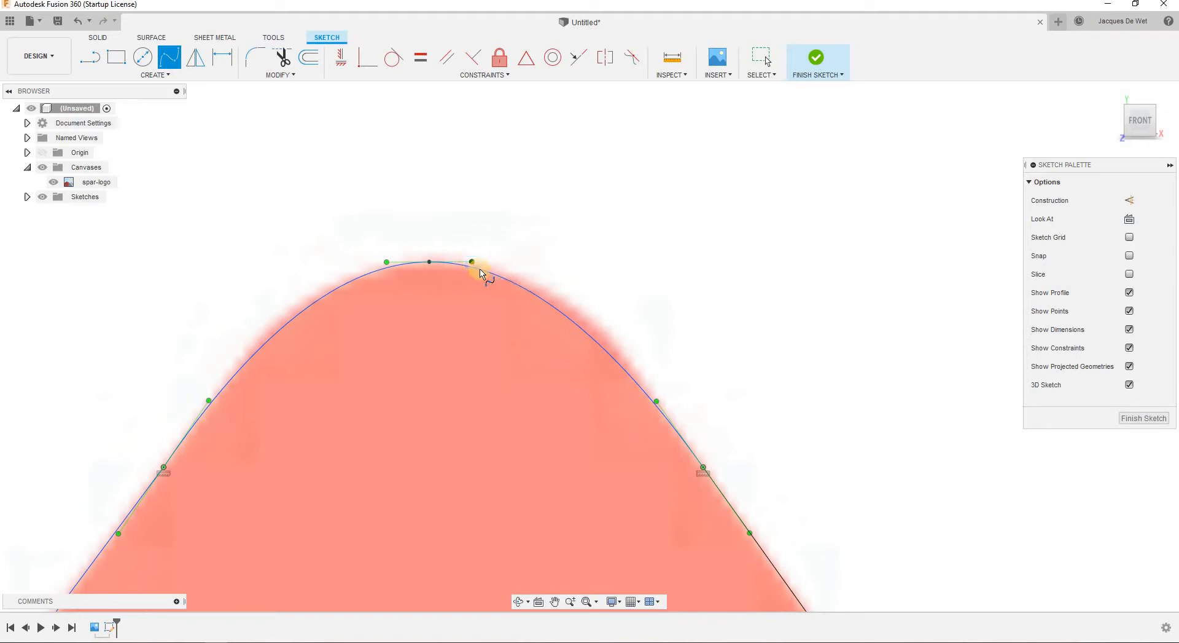
{"action": "right_click", "coordinate": [480, 324]}
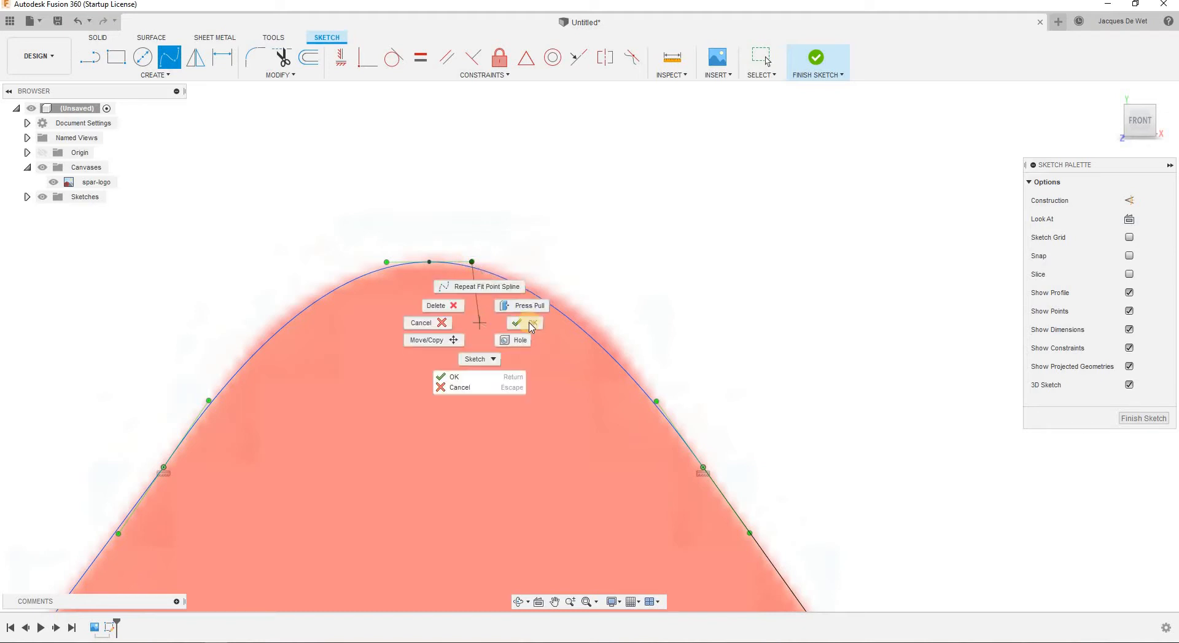
{"action": "left_click", "coordinate": [526, 305]}
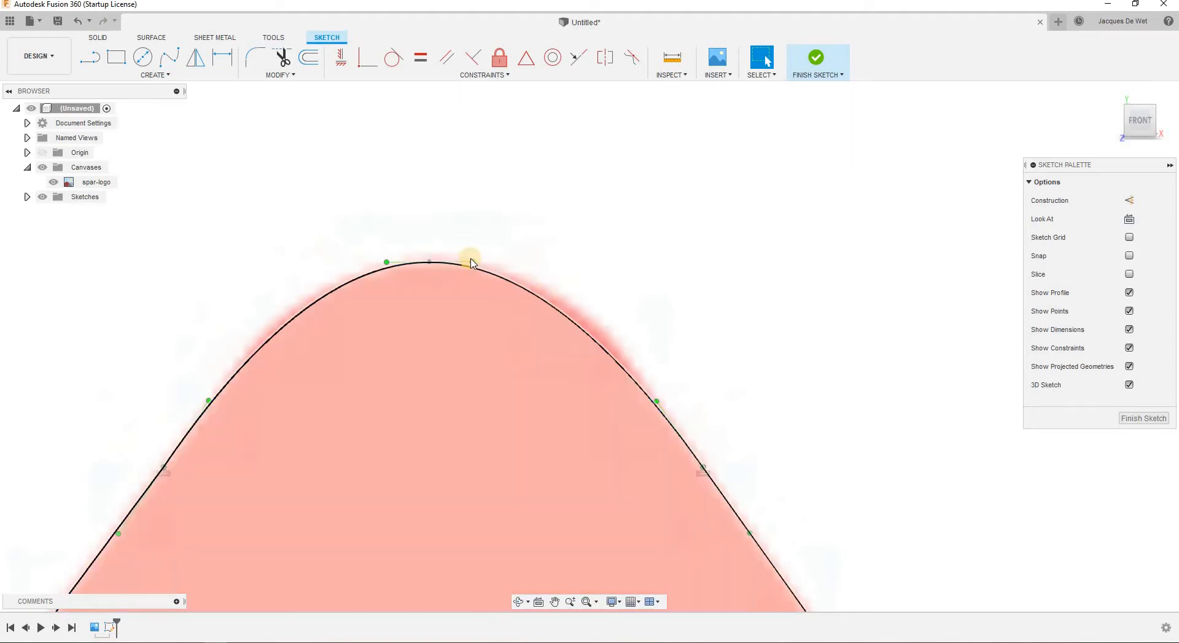
Lengthen the spline's apex tangent handle slightly and align both end tangent handles with the triangle's slanted sides.
{"action": "left_click_drag", "start_coordinate": [472, 262], "coordinate": [480, 264]}
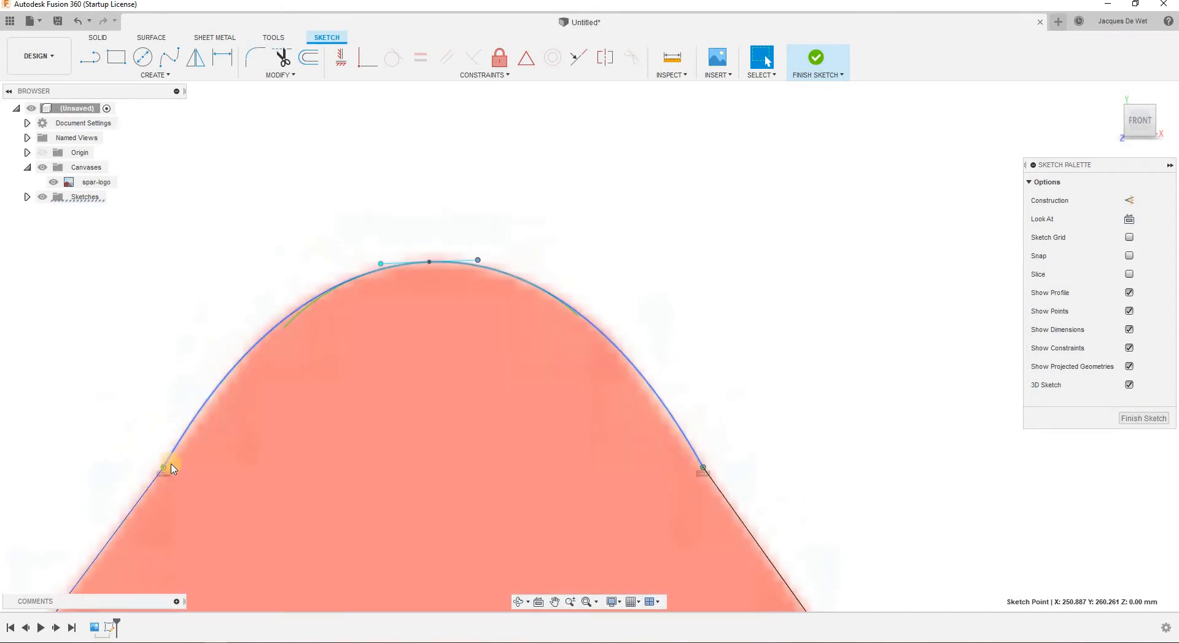
{"action": "left_click", "coordinate": [169, 456]}
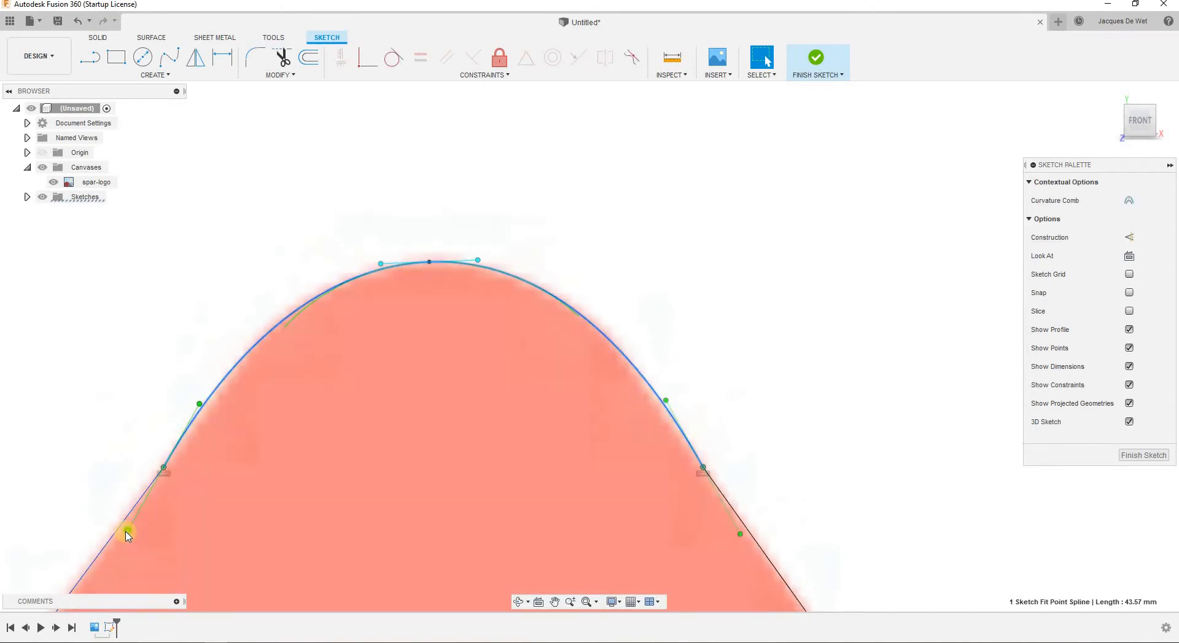
{"action": "left_click", "coordinate": [125, 524]}
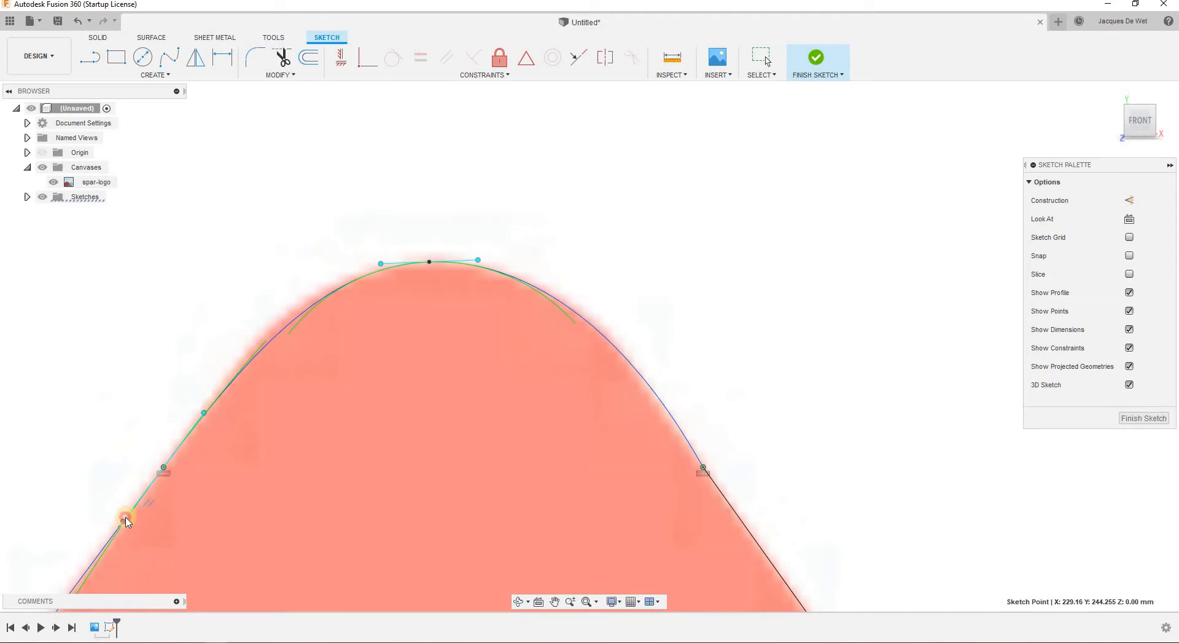
{"action": "left_click_drag", "start_coordinate": [125, 521], "coordinate": [134, 507]}
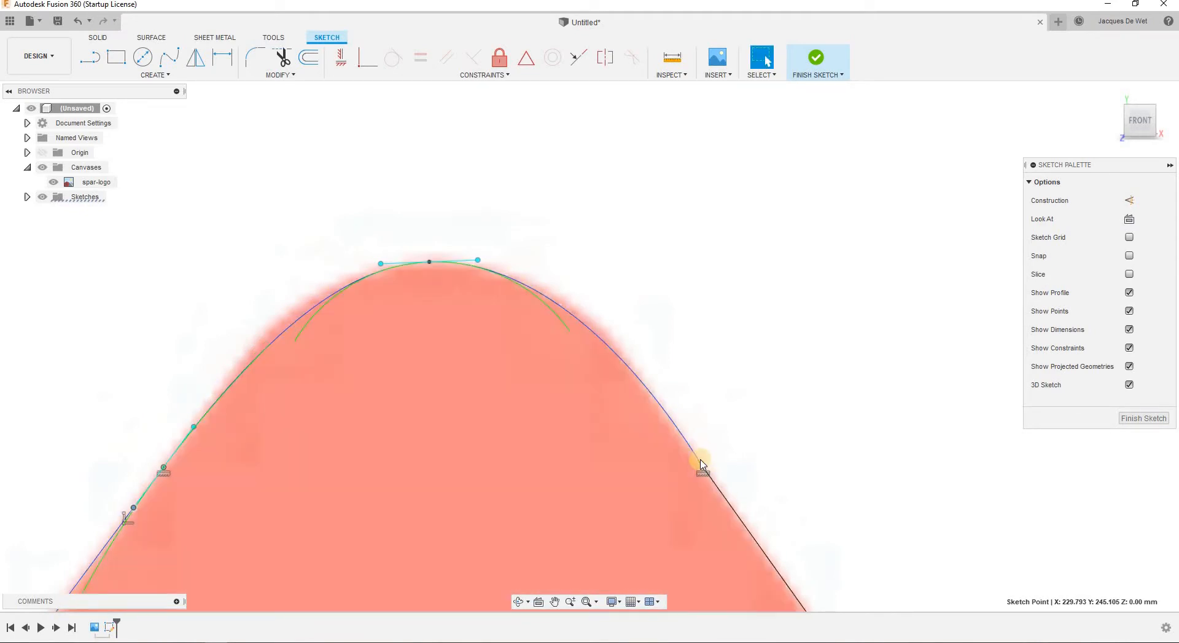
{"action": "left_click", "coordinate": [694, 454]}
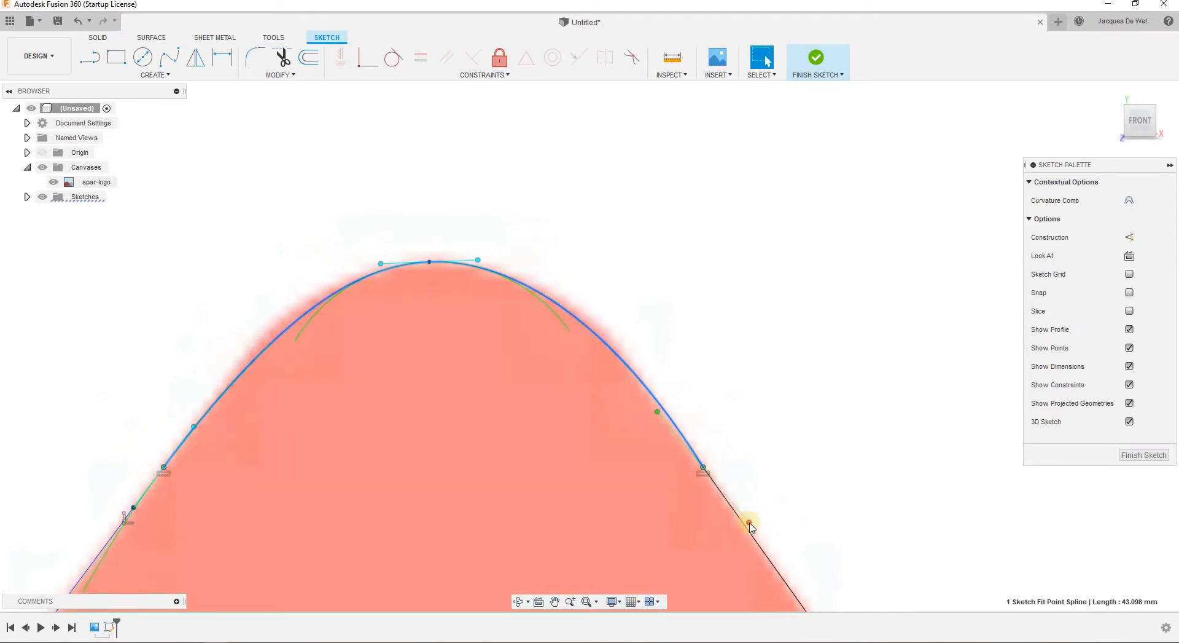
{"action": "left_click_drag", "start_coordinate": [743, 531], "coordinate": [750, 527]}
{"action": "key", "text": "Escape"}
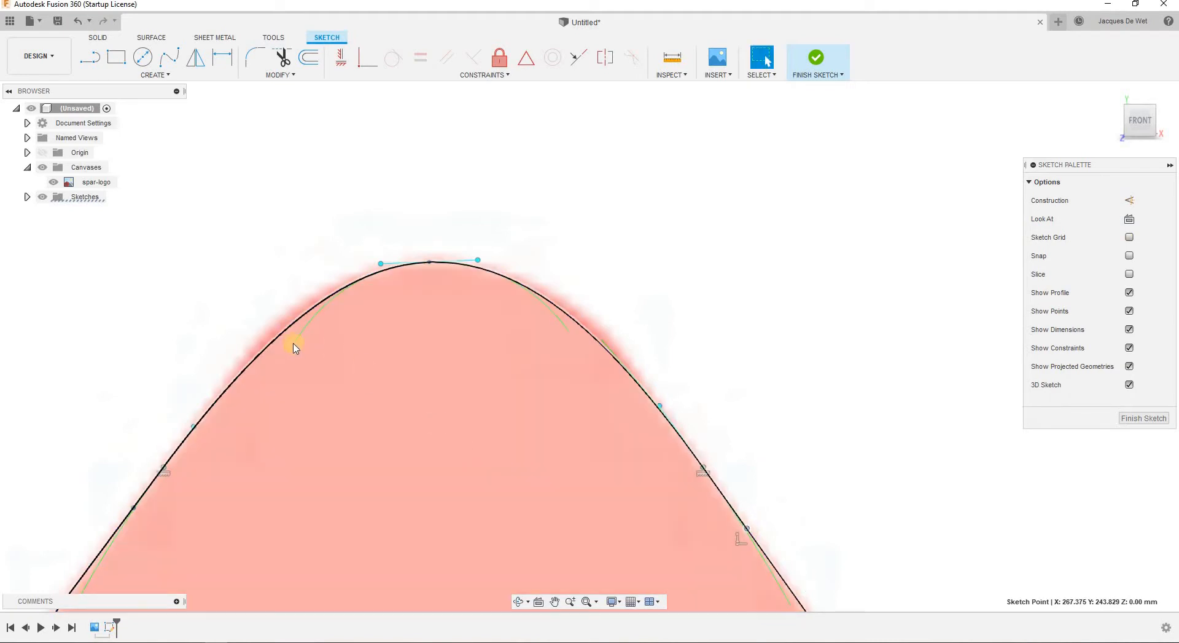
Lengthen the inner triangle spline's apex tangent handle and level it so the curve follows the rounded tip of the canvas.
{"action": "left_click", "coordinate": [479, 259]}
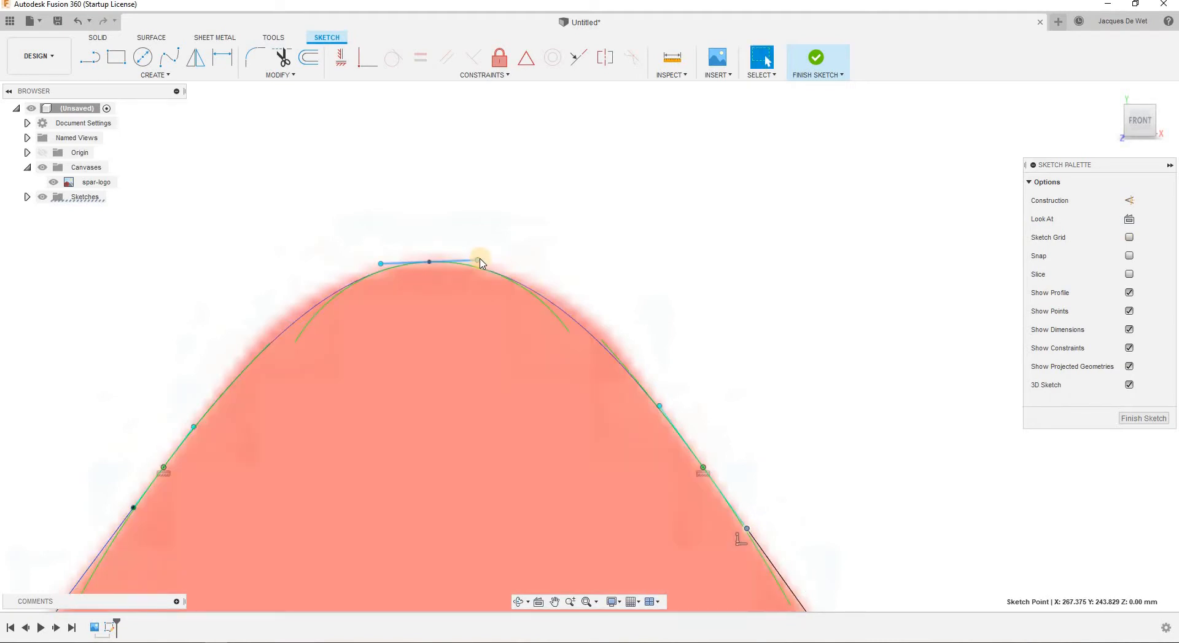
{"action": "left_click_drag", "start_coordinate": [484, 260], "coordinate": [484, 260]}
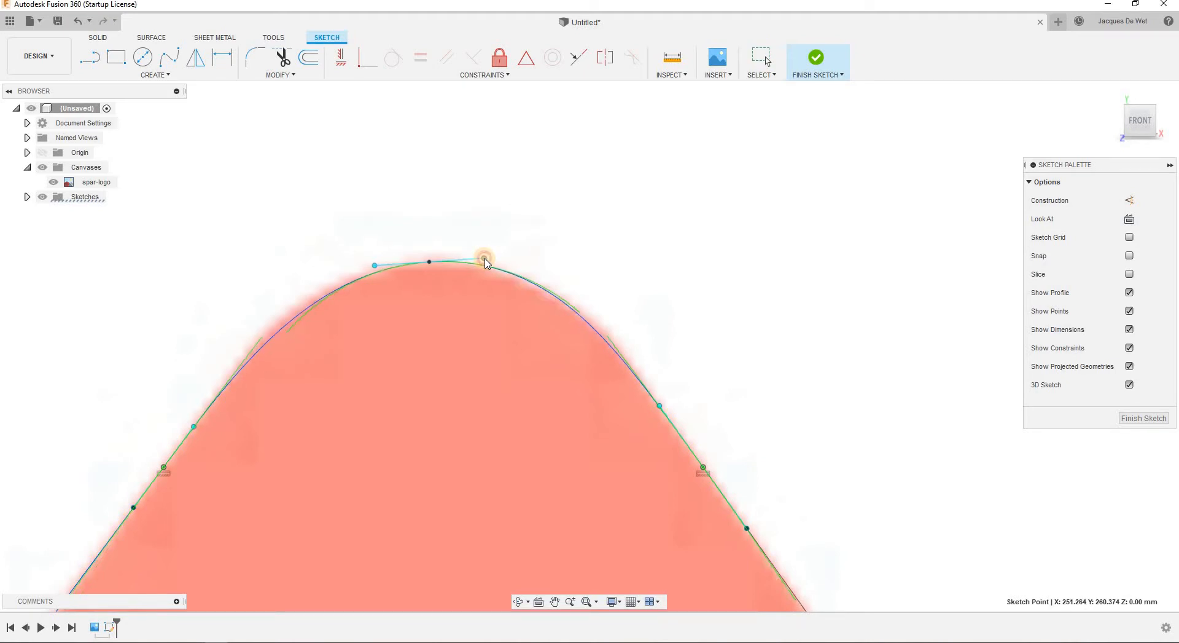
{"action": "left_click", "coordinate": [432, 263]}
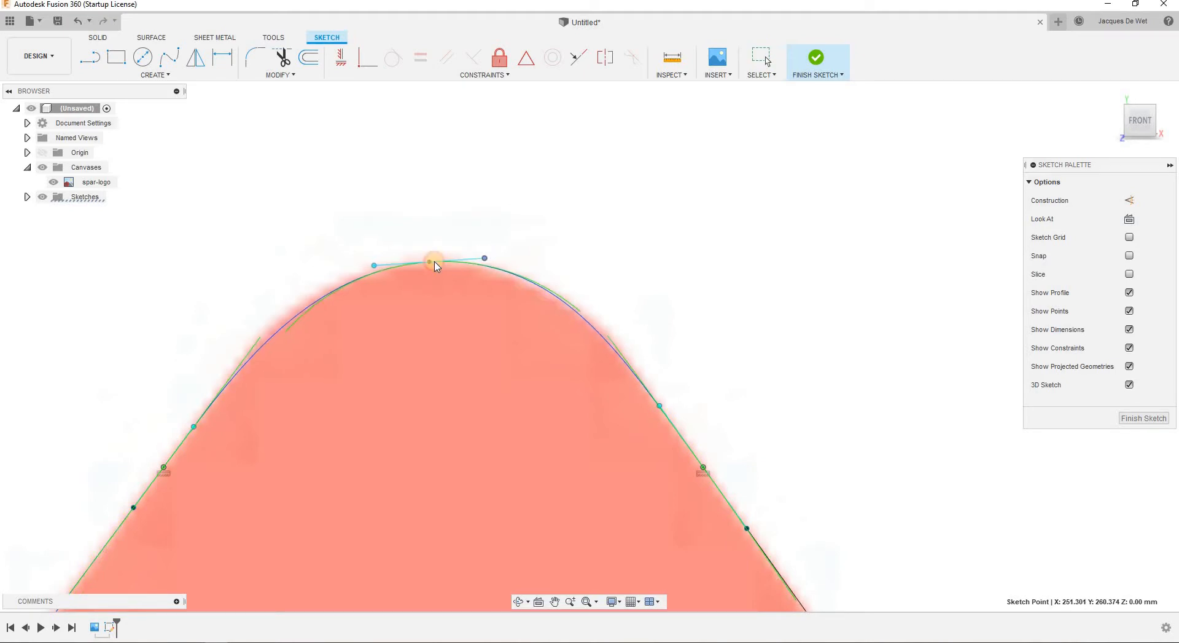
{"action": "left_click", "coordinate": [486, 261]}
{"action": "left_click_drag", "start_coordinate": [486, 261], "coordinate": [486, 265]}
Apply a Horizontal/Vertical constraint between the two open upper endpoints of the letter A's outer sides.
{"action": "scroll", "coordinate": [482, 376], "scroll_direction": "down", "scroll_amount": 5}
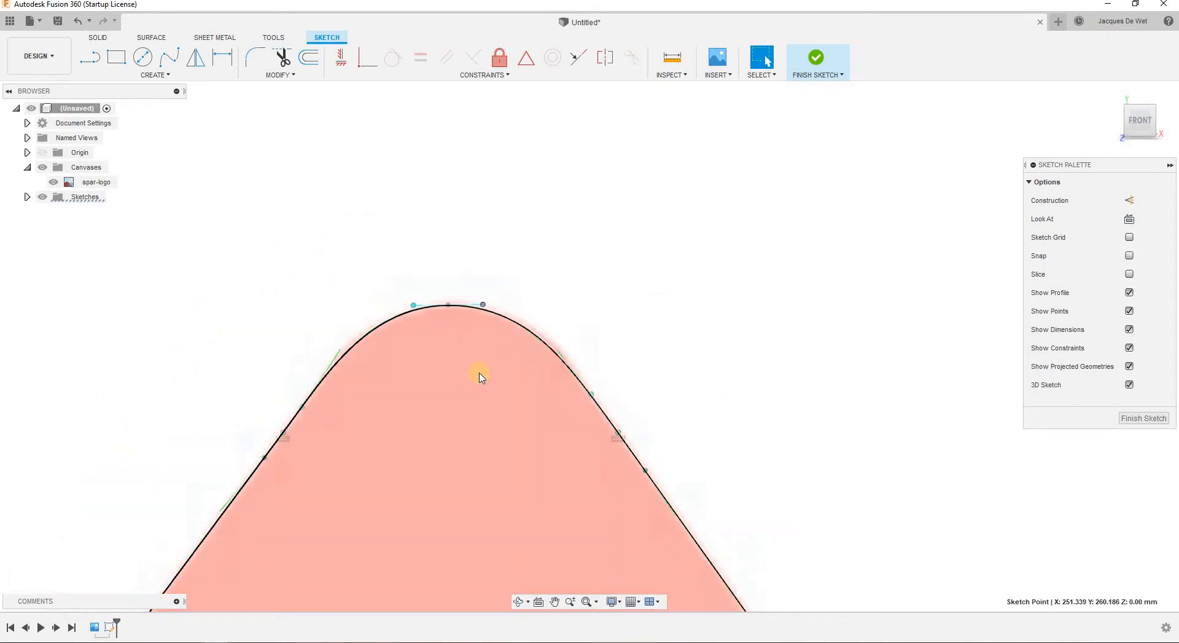
{"action": "scroll", "coordinate": [477, 369], "scroll_direction": "down", "scroll_amount": 5}
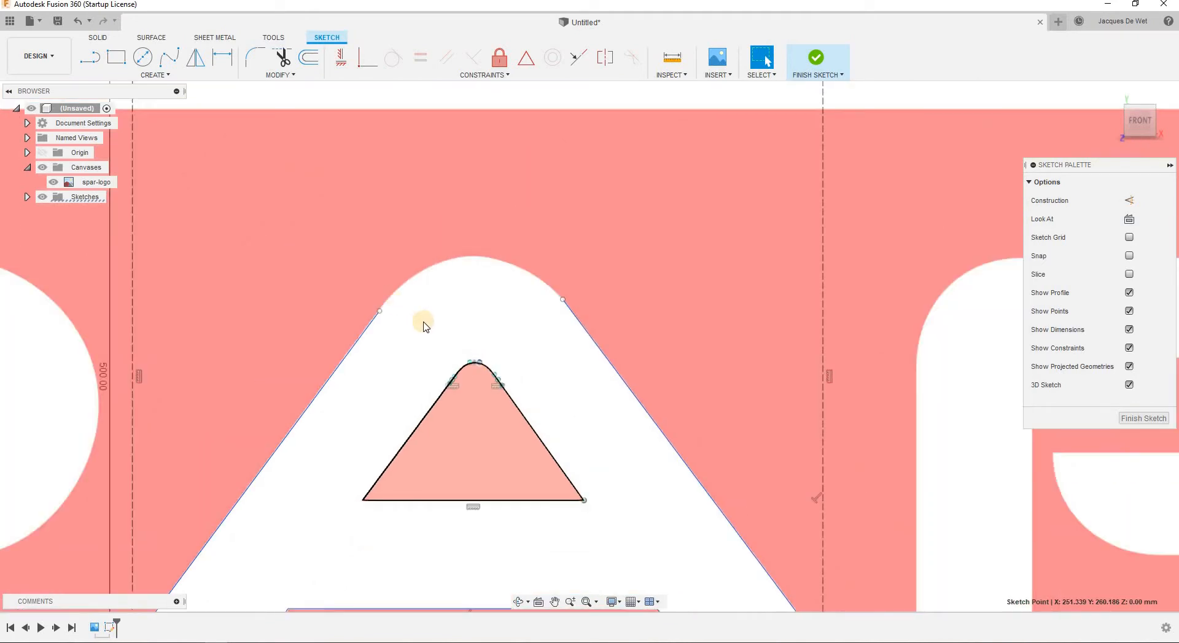
{"action": "scroll", "coordinate": [425, 323], "scroll_direction": "up", "scroll_amount": 6}
{"action": "mouse_move", "coordinate": [523, 291]}
{"action": "middle_mouse_down"}
{"action": "mouse_move", "coordinate": [529, 341]}
{"action": "mouse_move", "coordinate": [510, 431]}
{"action": "middle_mouse_up"}
{"action": "middle_click_drag", "start_coordinate": [477, 301], "coordinate": [432, 367]}
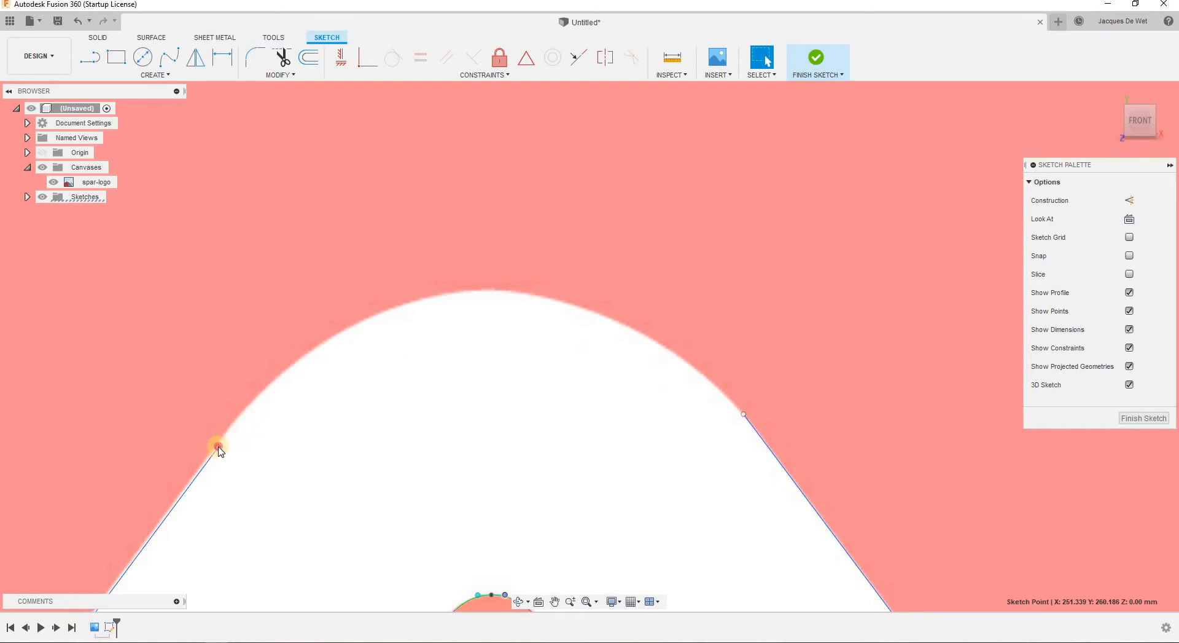
{"action": "left_click", "coordinate": [340, 67]}
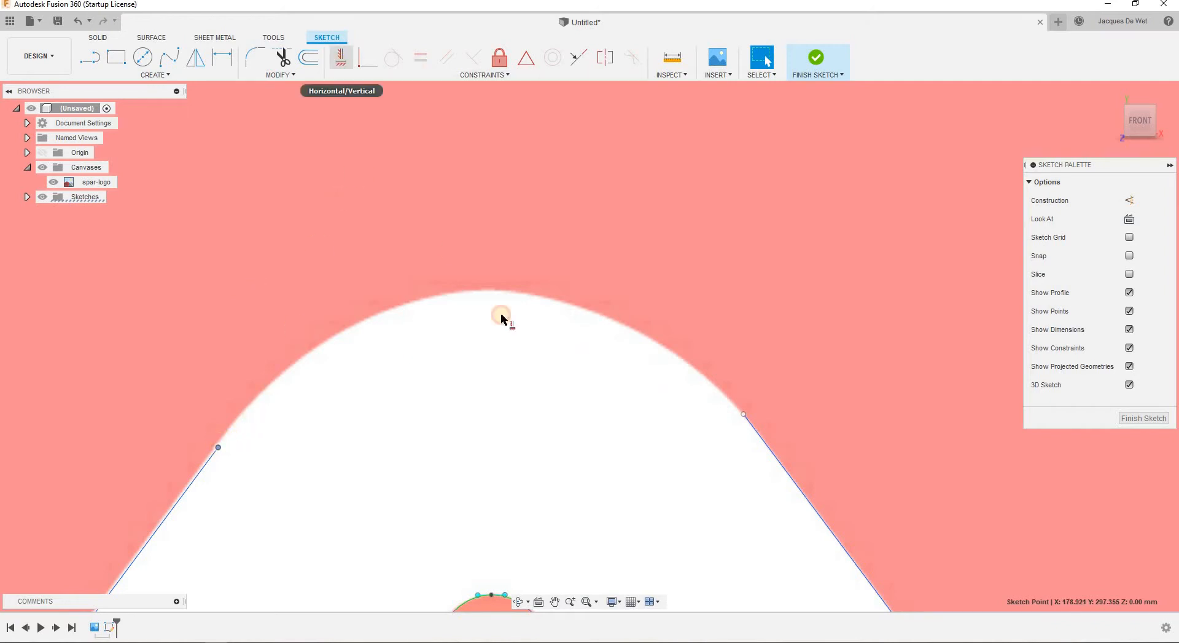
{"action": "left_click", "coordinate": [742, 416]}
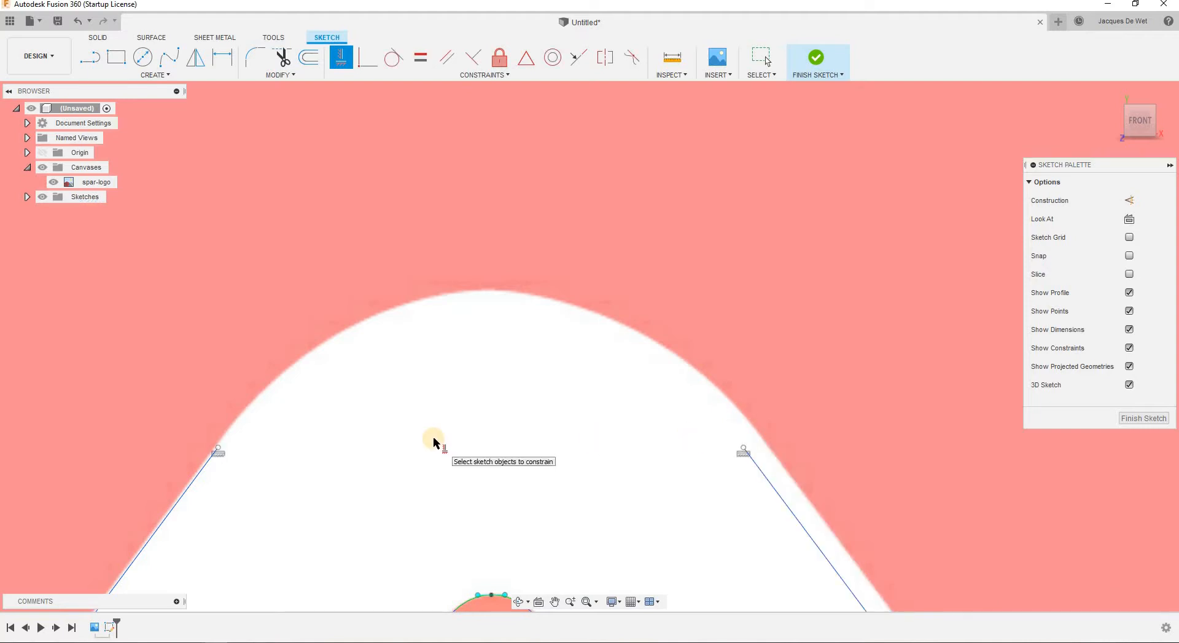
{"action": "key", "text": "Escape"}
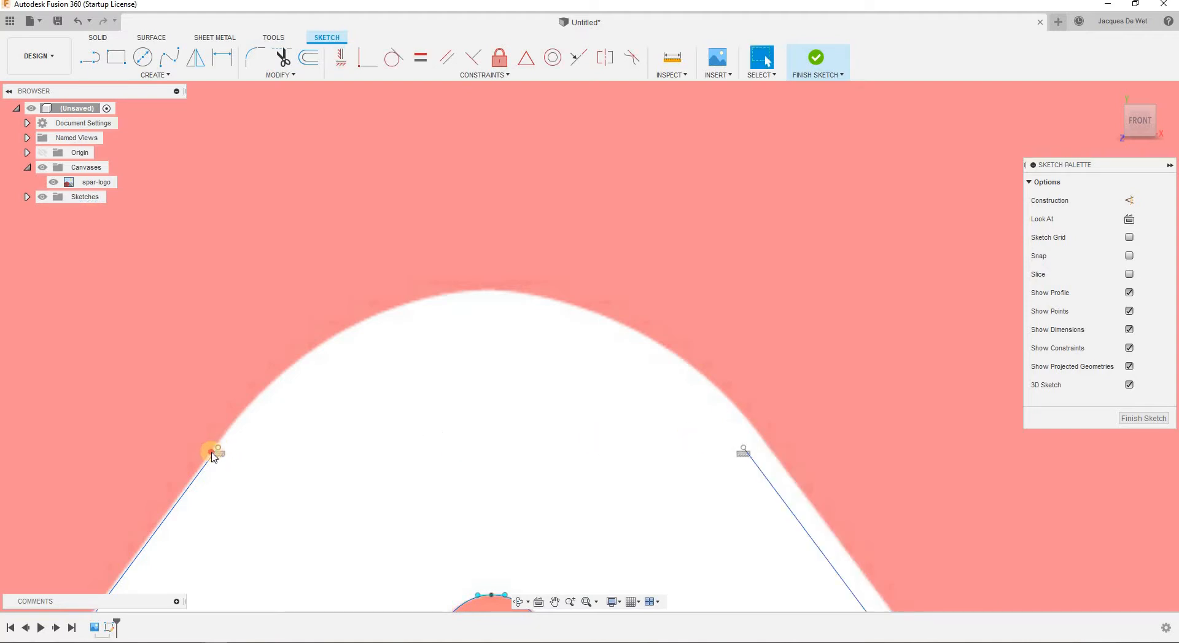
Move the upper endpoints of the A's outer sides onto the canvas edges and fix both in place.
{"action": "mouse_move", "coordinate": [213, 456]}
{"action": "left_mouse_down"}
{"action": "mouse_move", "coordinate": [182, 496]}
{"action": "mouse_move", "coordinate": [195, 476]}
{"action": "left_mouse_up"}
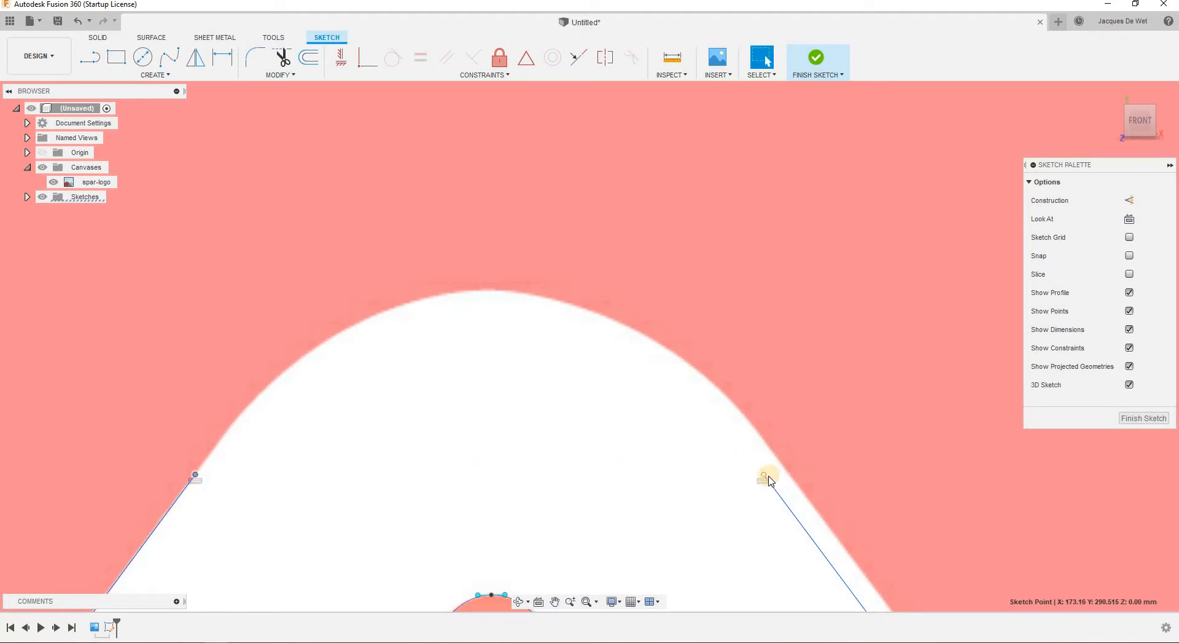
{"action": "left_click_drag", "start_coordinate": [783, 478], "coordinate": [789, 478]}
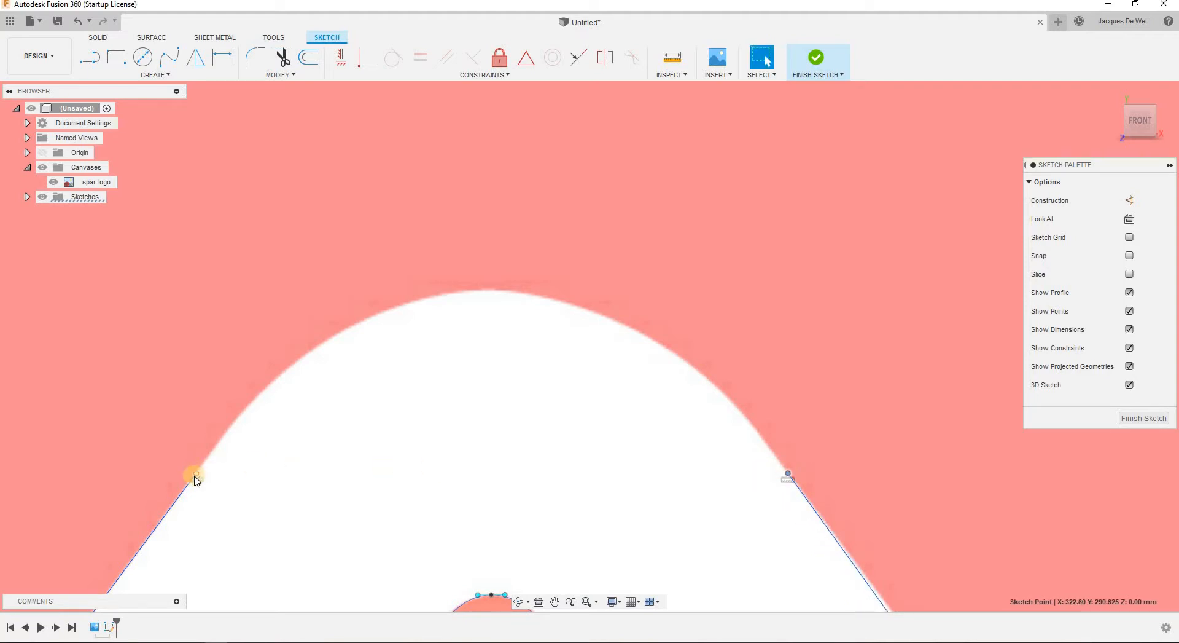
{"action": "right_click", "coordinate": [195, 479]}
{"action": "left_click", "coordinate": [783, 473]}
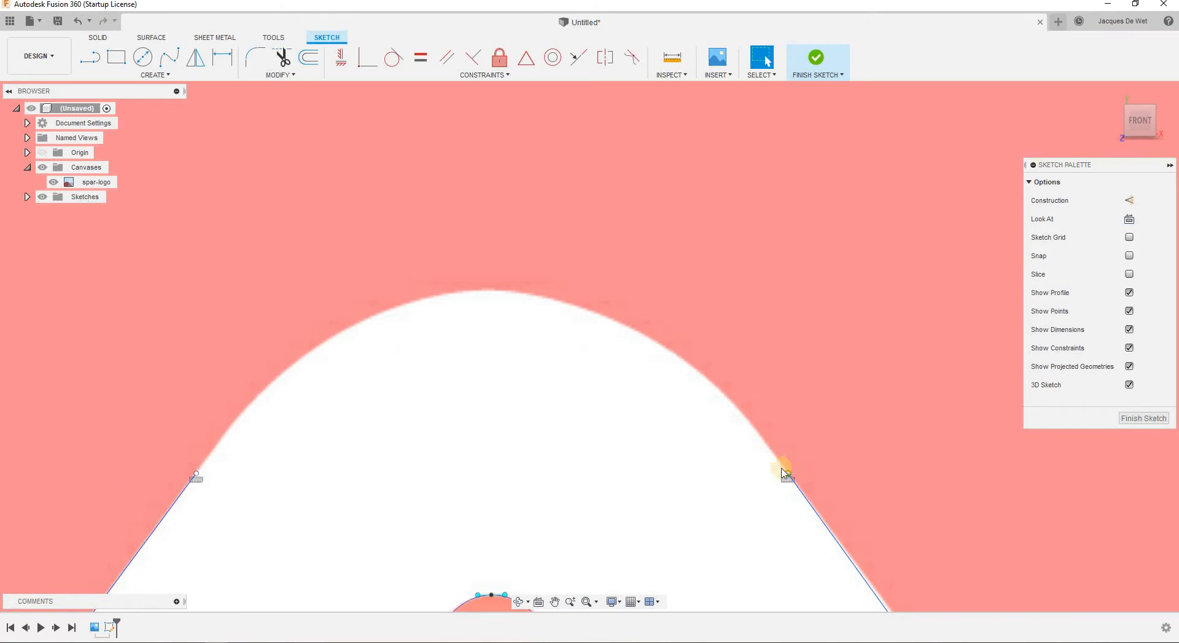
{"action": "right_click", "coordinate": [197, 476]}
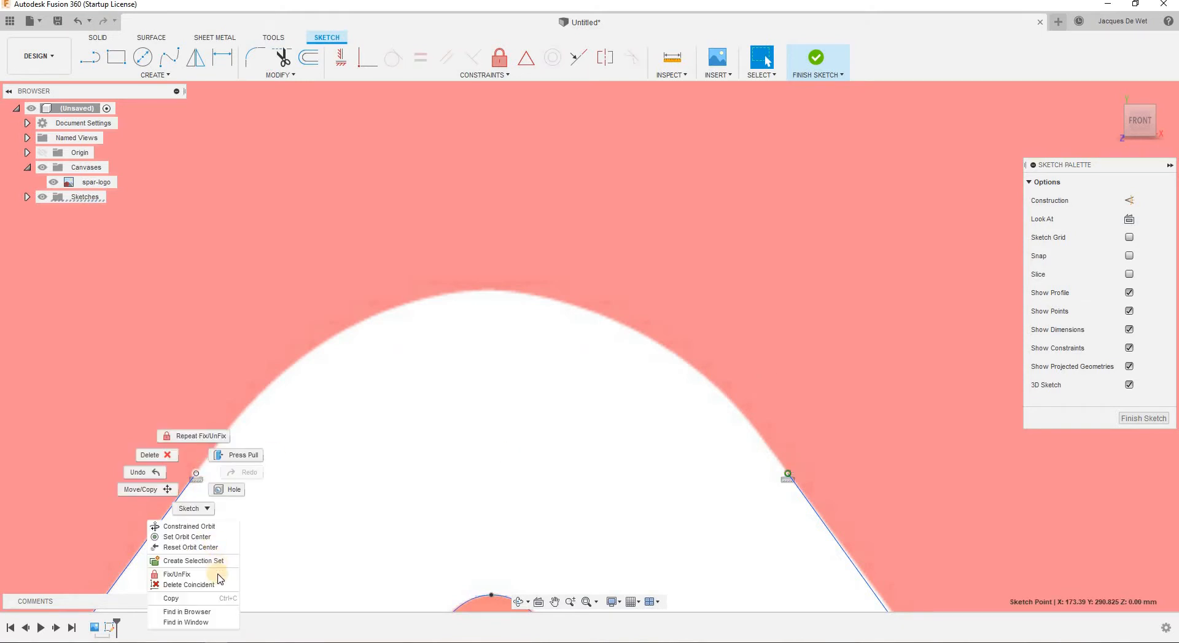
{"action": "left_click", "coordinate": [541, 488]}
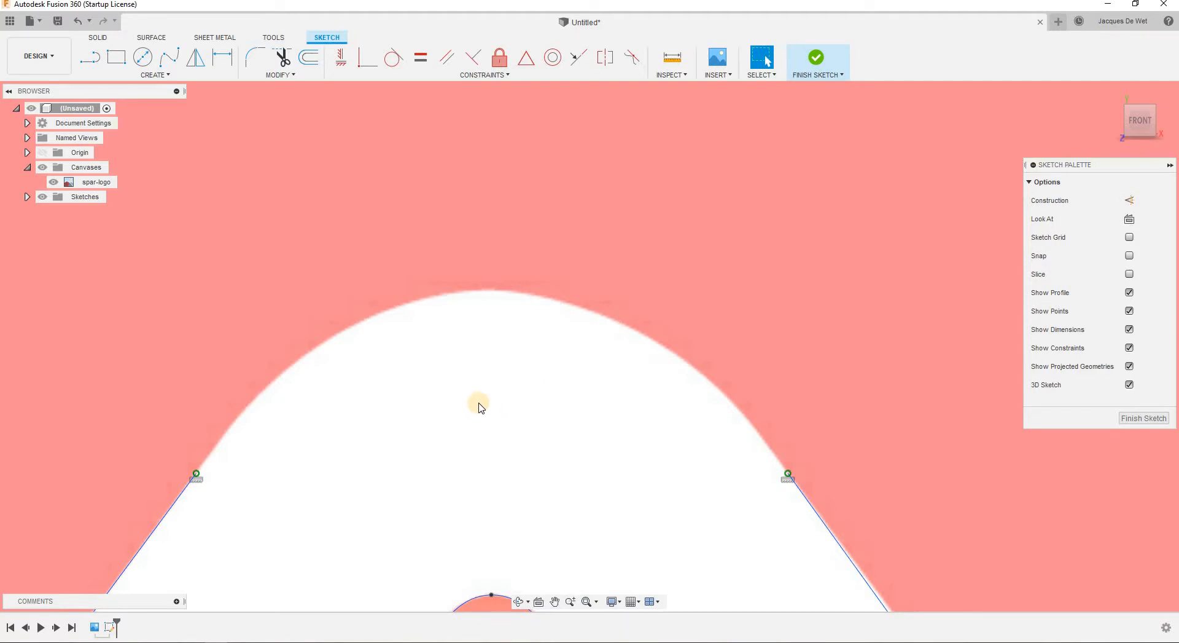
Apply a Horizontal/Vertical constraint between the lower endpoints of the A's two outer sides.
{"action": "scroll", "coordinate": [478, 401], "scroll_direction": "down", "scroll_amount": 8}
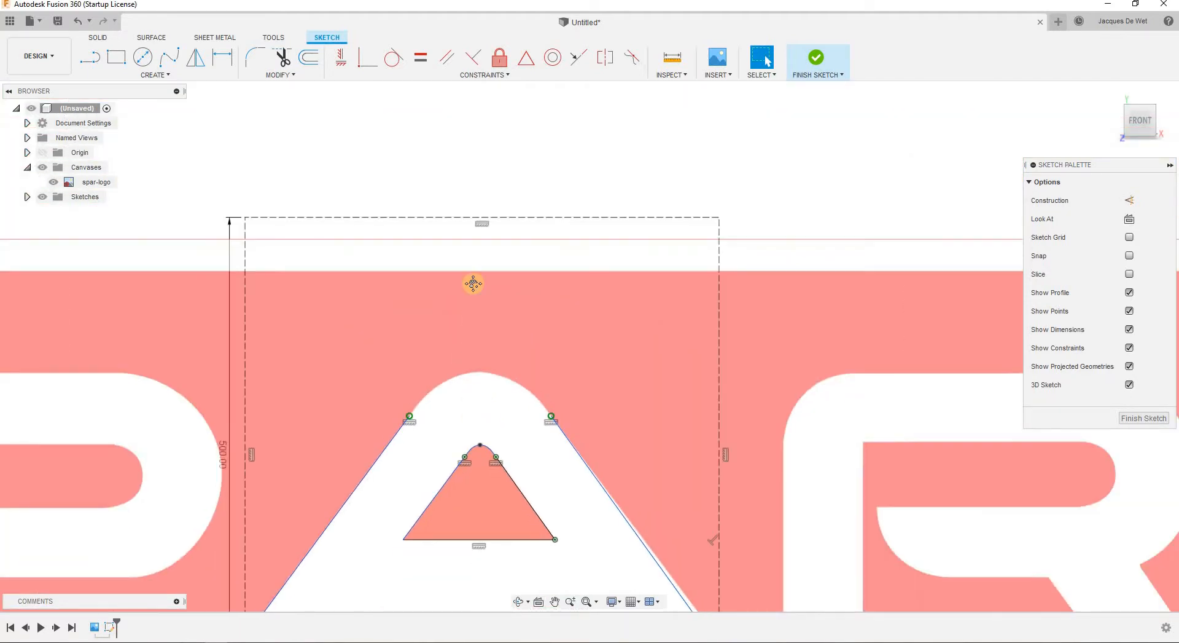
{"action": "scroll", "coordinate": [662, 473], "scroll_direction": "up", "scroll_amount": 3}
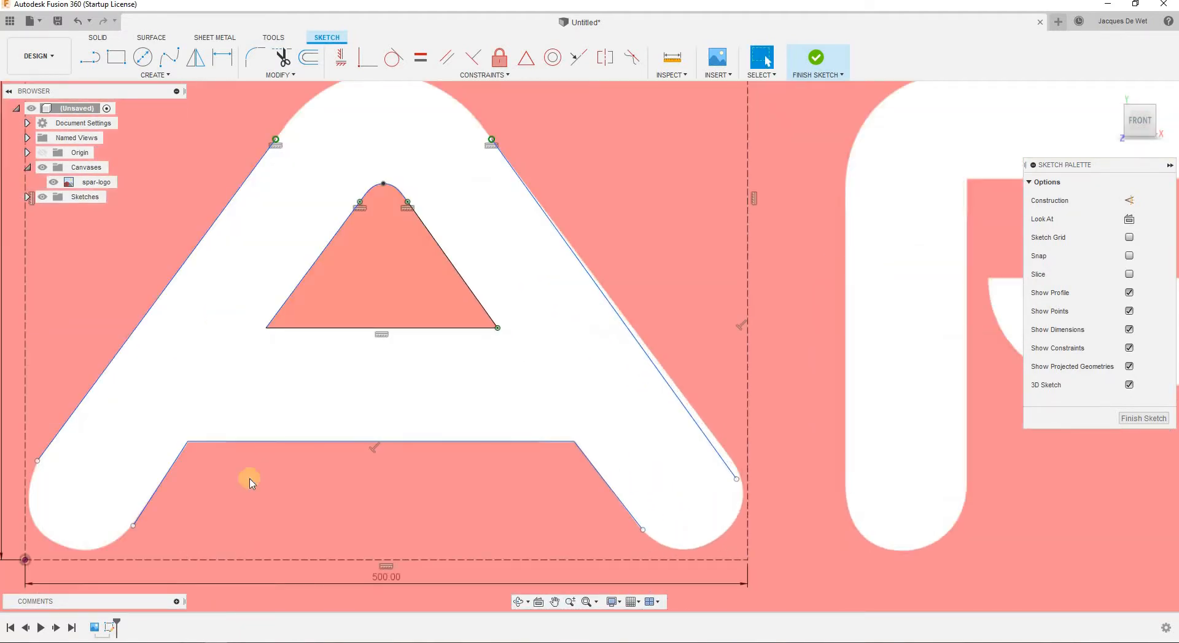
{"action": "left_click", "coordinate": [343, 56]}
{"action": "left_click", "coordinate": [37, 461]}
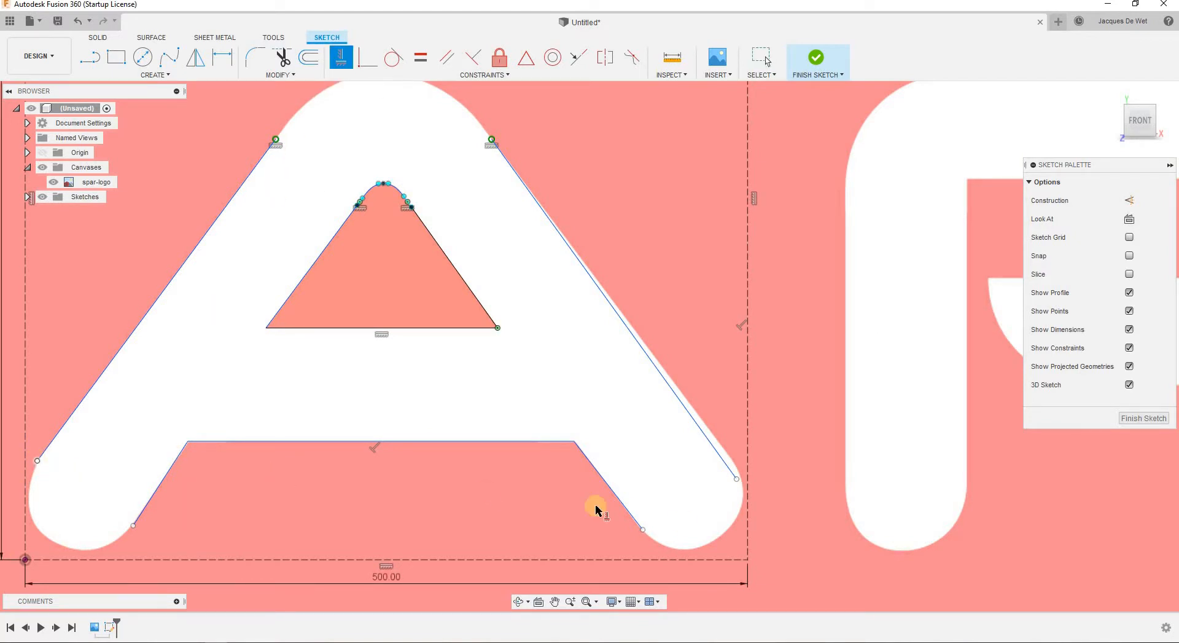
{"action": "left_click", "coordinate": [737, 478]}
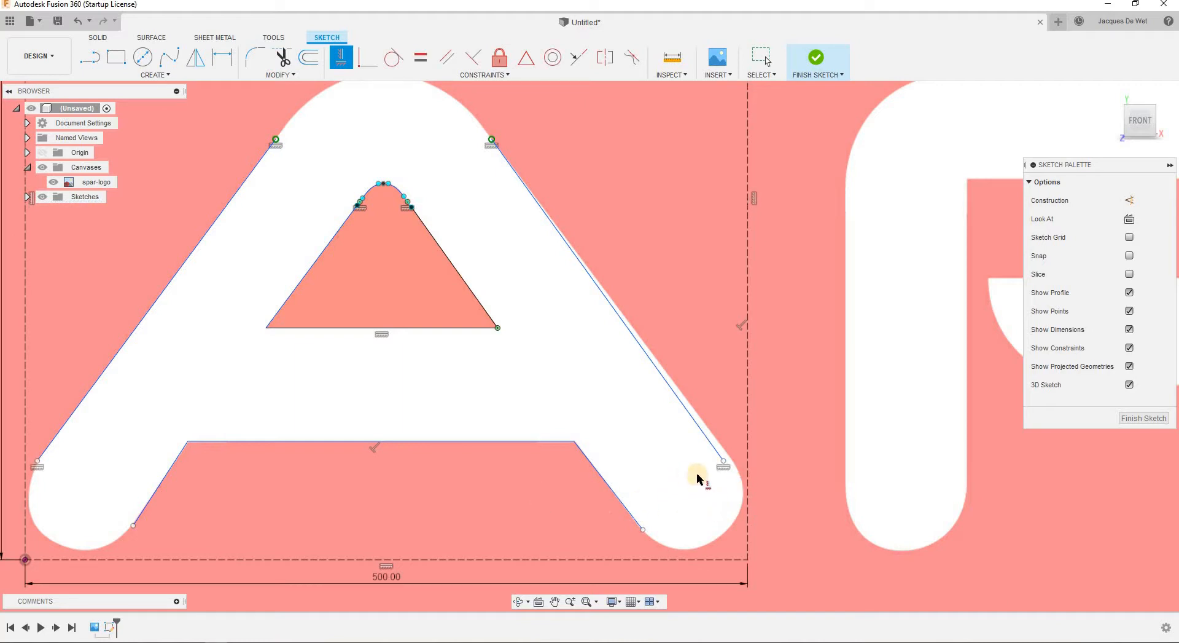
{"action": "scroll", "coordinate": [706, 489], "scroll_direction": "up", "scroll_amount": 5}
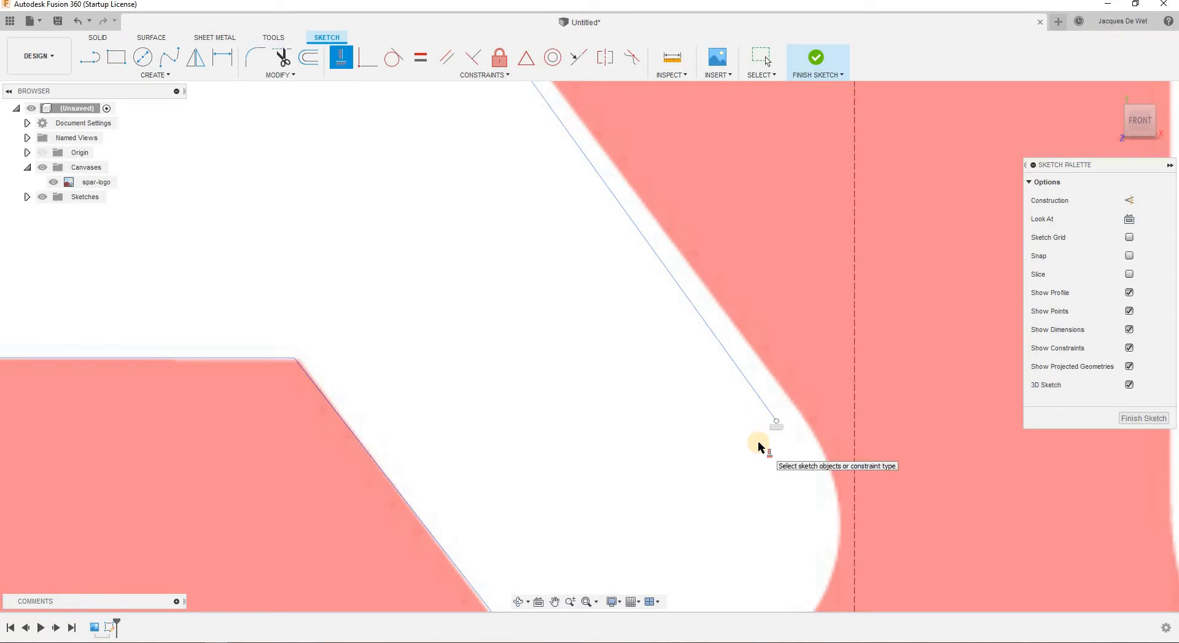
{"action": "right_click", "coordinate": [773, 449]}
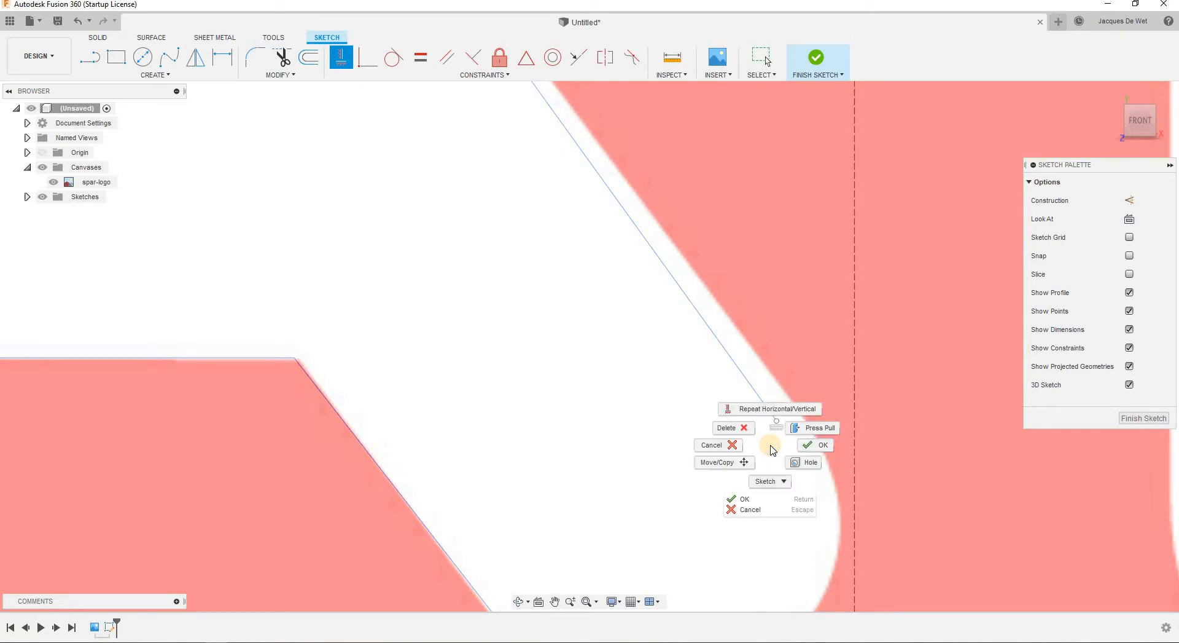
{"action": "left_click", "coordinate": [822, 445]}
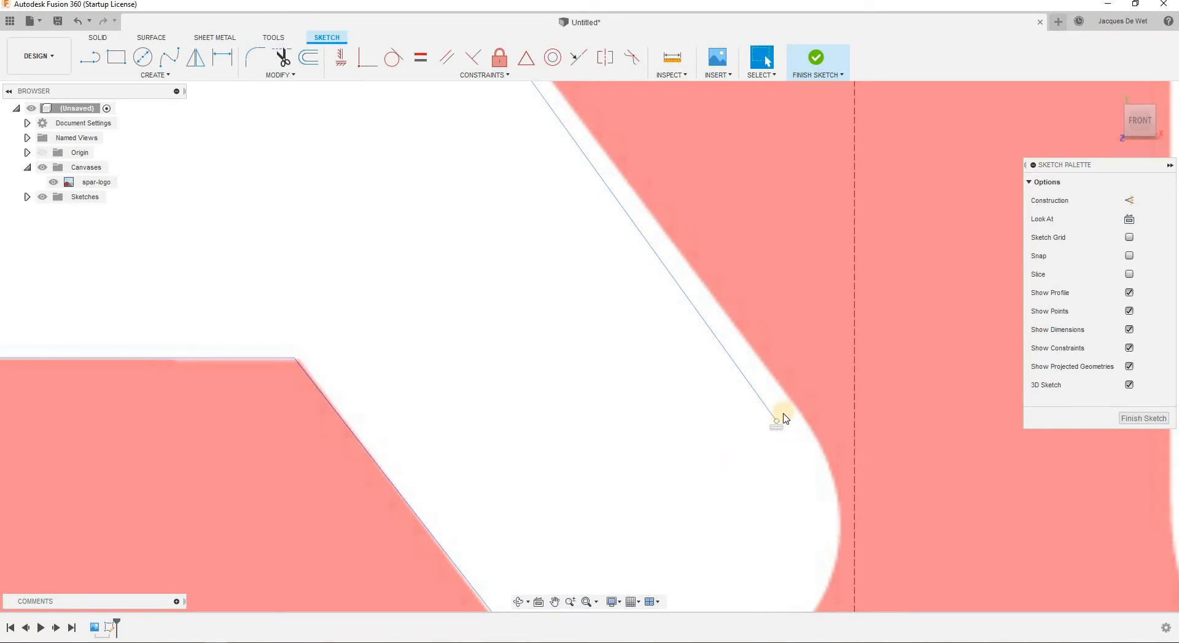
Move the lower endpoint of the A's right outer side onto the canvas edge and fix it in place.
{"action": "left_click_drag", "start_coordinate": [776, 420], "coordinate": [797, 409]}
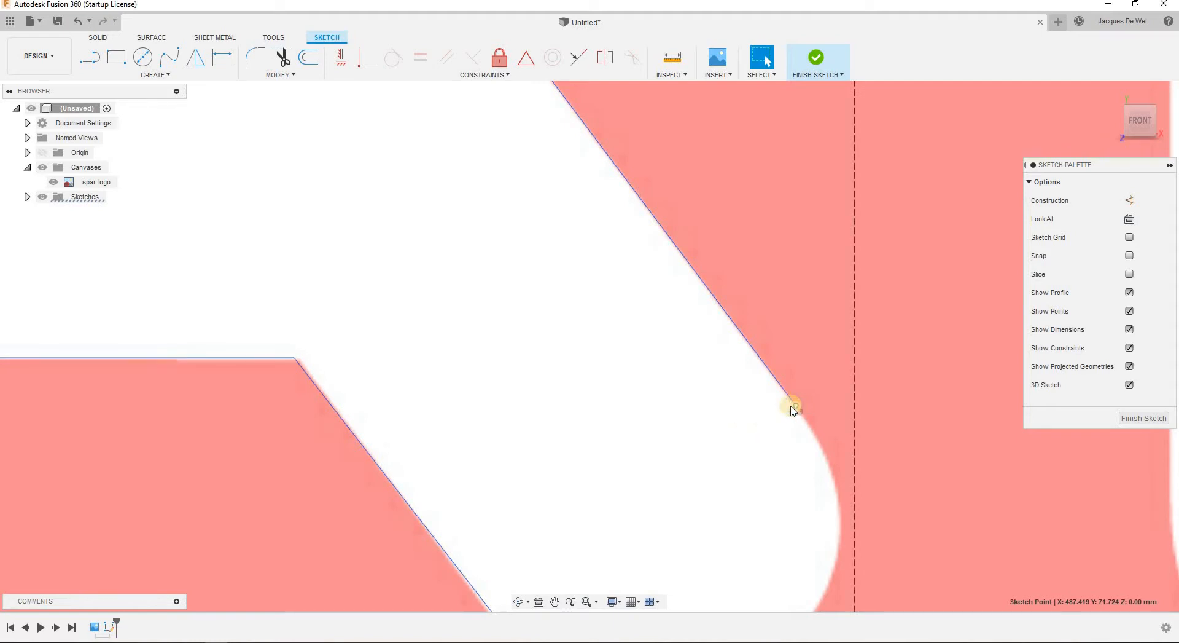
{"action": "right_click", "coordinate": [795, 407]}
{"action": "left_click", "coordinate": [803, 472]}
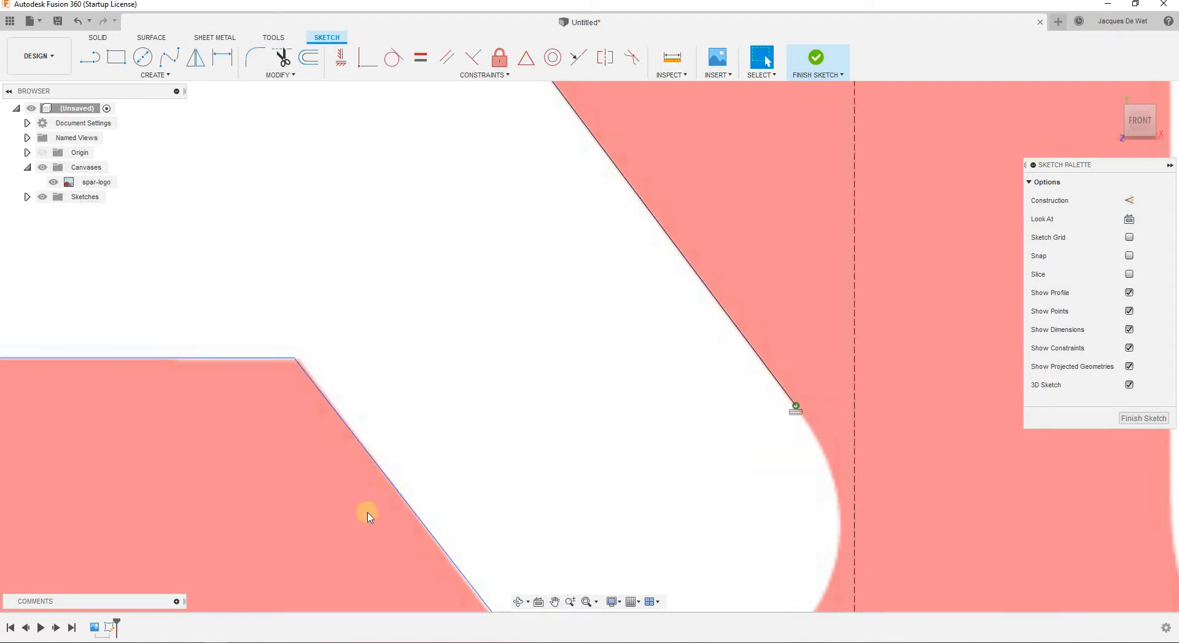
Fix the lower endpoint of the A's left outer side in place.
{"action": "scroll", "coordinate": [378, 473], "scroll_direction": "down", "scroll_amount": 5}
{"action": "middle_click_drag", "start_coordinate": [440, 549], "coordinate": [841, 544]}
{"action": "middle_click_drag", "start_coordinate": [266, 436], "coordinate": [583, 474]}
{"action": "scroll", "coordinate": [333, 470], "scroll_direction": "down", "scroll_amount": 1}
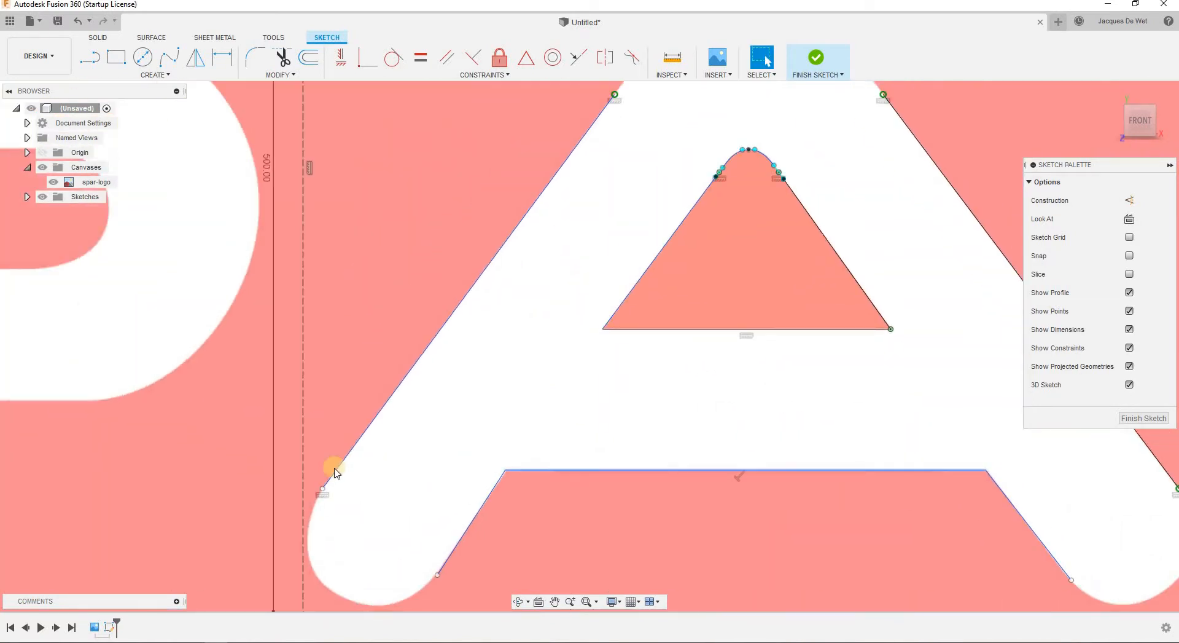
{"action": "scroll", "coordinate": [402, 468], "scroll_direction": "up", "scroll_amount": 6}
{"action": "middle_click_drag", "start_coordinate": [188, 550], "coordinate": [358, 556]}
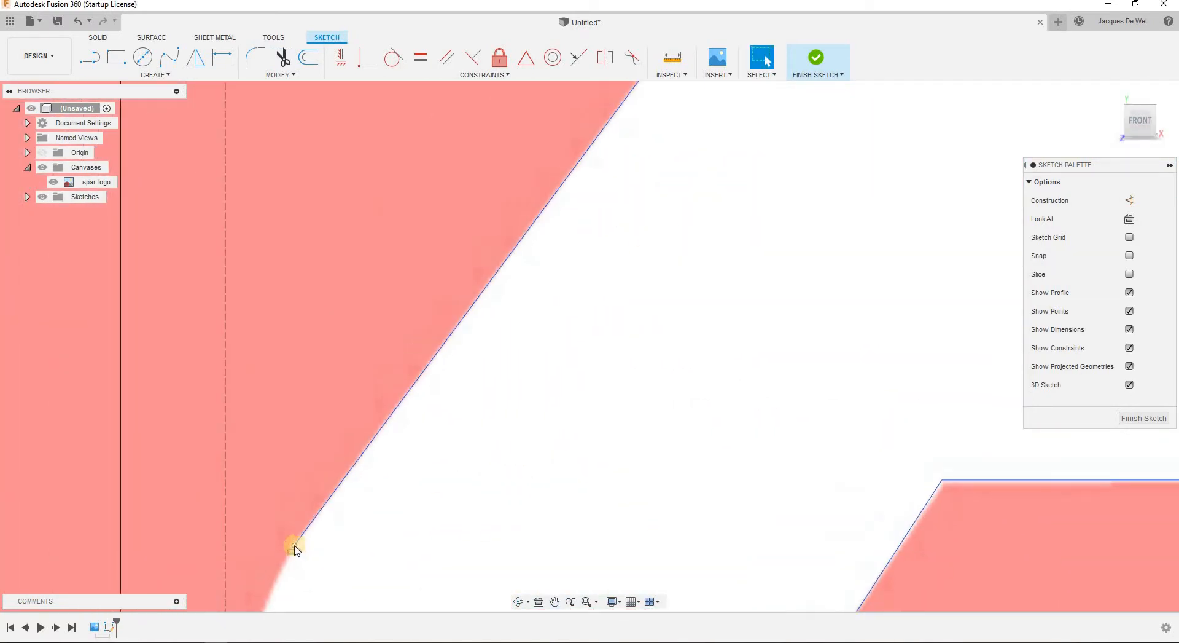
{"action": "right_click", "coordinate": [301, 544]}
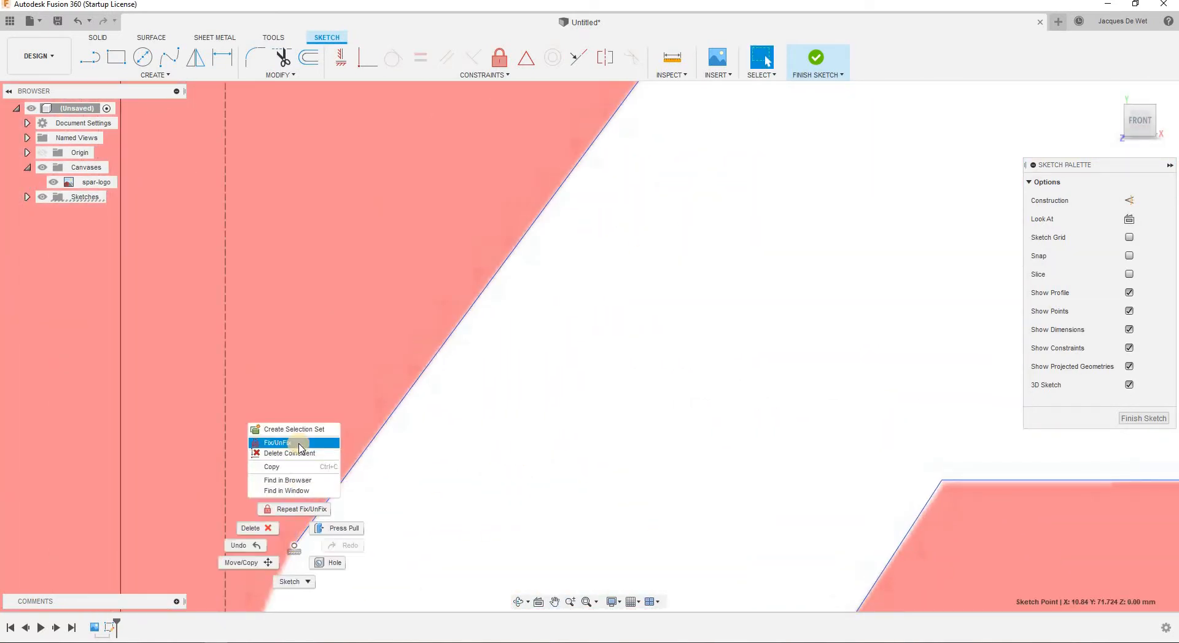
{"action": "left_click", "coordinate": [299, 442]}
Draw a fit point spline from the A's upper left outer endpoint over the rounded top's apex to the upper right outer endpoint.
{"action": "scroll", "coordinate": [760, 455], "scroll_direction": "down", "scroll_amount": 4}
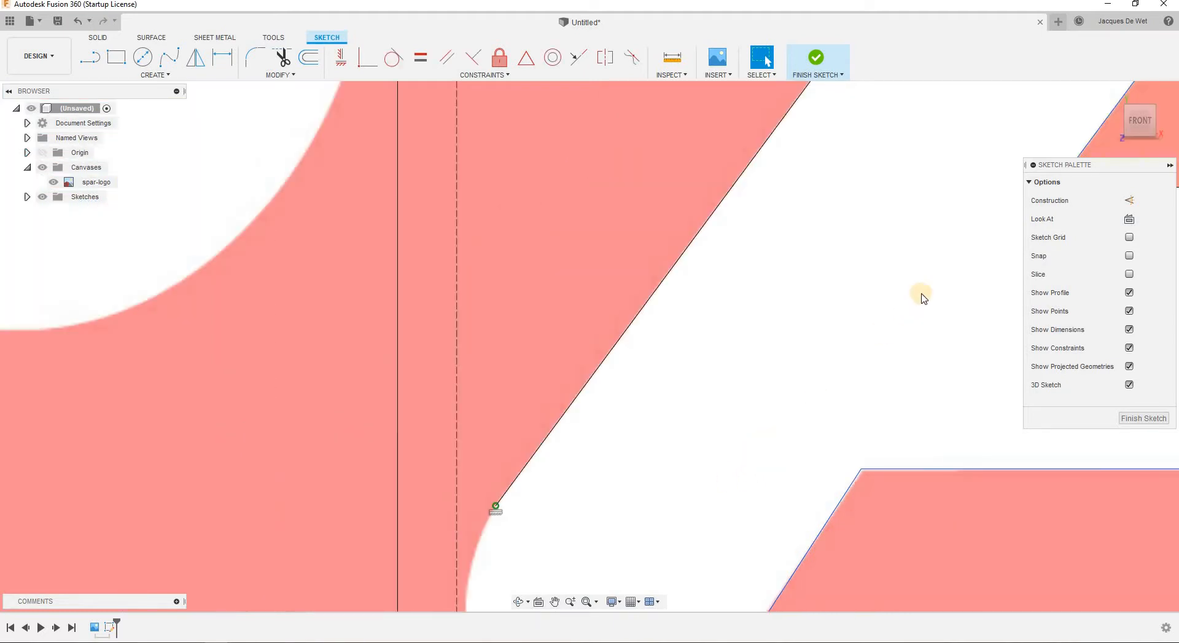
{"action": "mouse_move", "coordinate": [910, 243]}
{"action": "middle_mouse_down"}
{"action": "mouse_move", "coordinate": [840, 404]}
{"action": "mouse_move", "coordinate": [485, 637]}
{"action": "middle_mouse_up"}
{"action": "scroll", "coordinate": [650, 480], "scroll_direction": "up", "scroll_amount": 5}
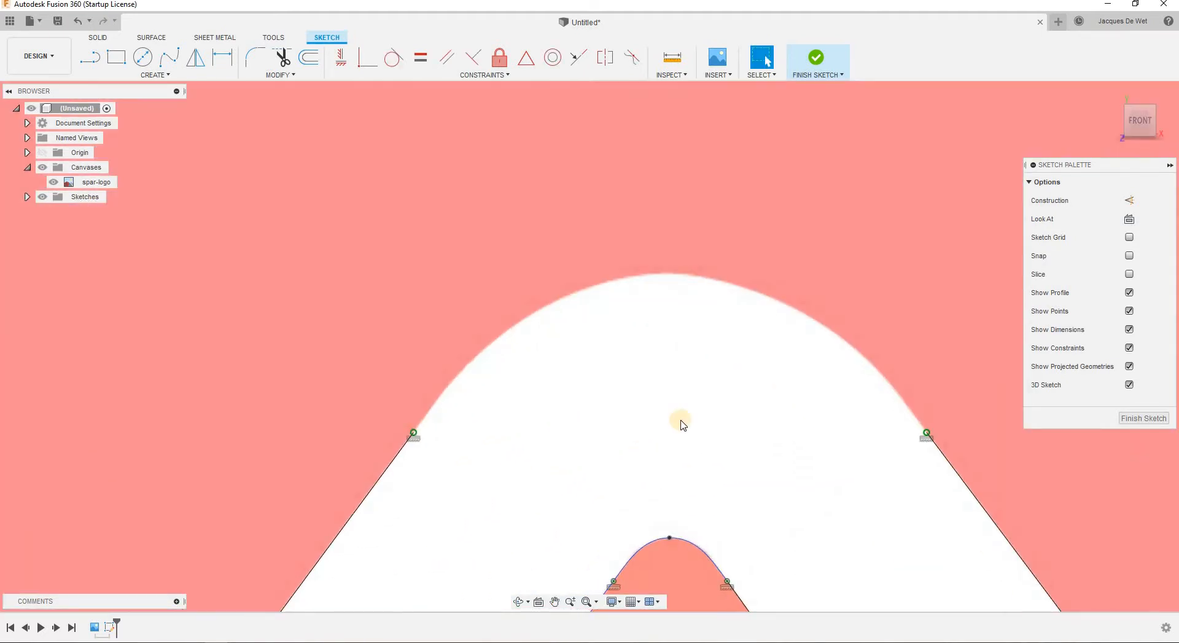
{"action": "mouse_move", "coordinate": [754, 369]}
{"action": "middle_mouse_down"}
{"action": "mouse_move", "coordinate": [639, 420]}
{"action": "mouse_move", "coordinate": [556, 432]}
{"action": "middle_mouse_up"}
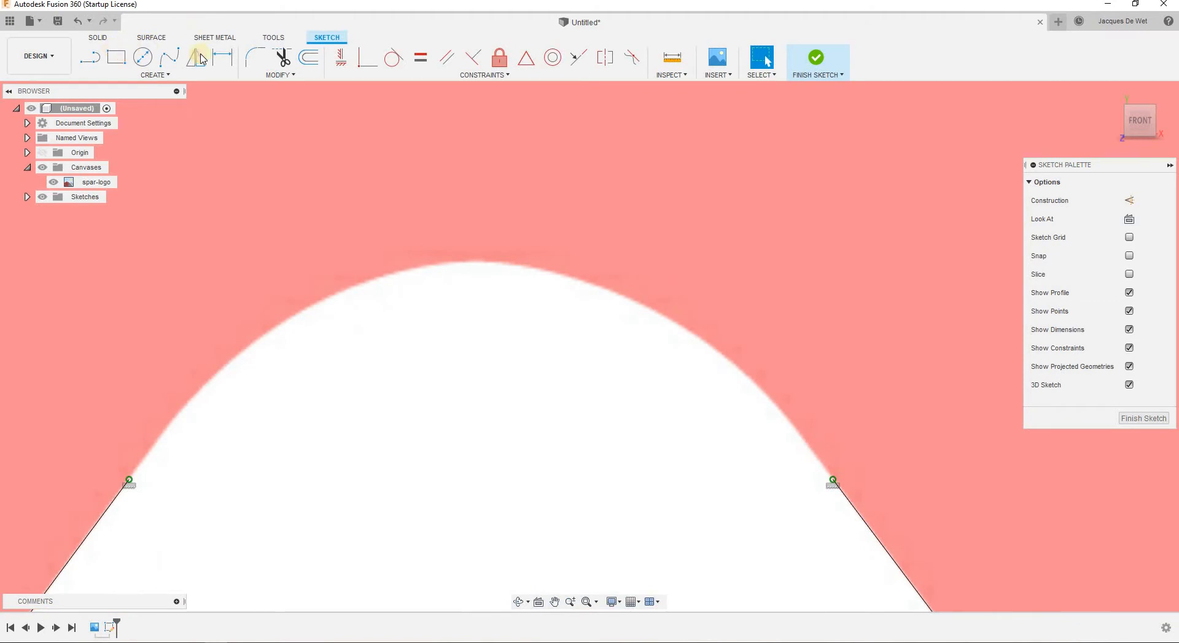
{"action": "left_click", "coordinate": [169, 57]}
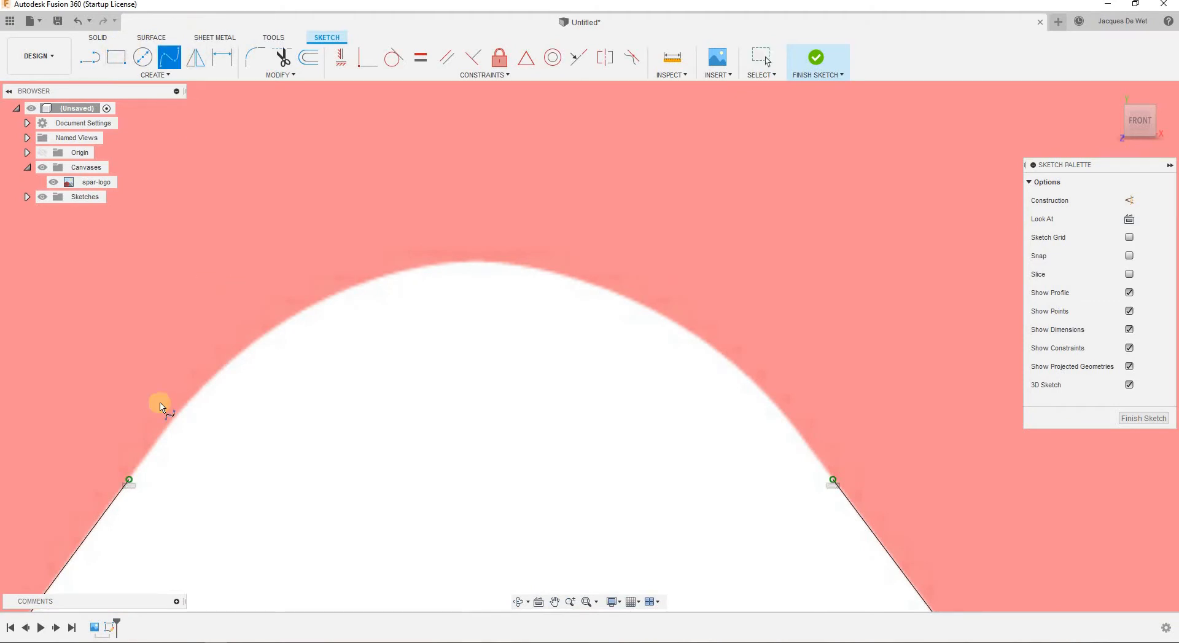
{"action": "left_click", "coordinate": [128, 479]}
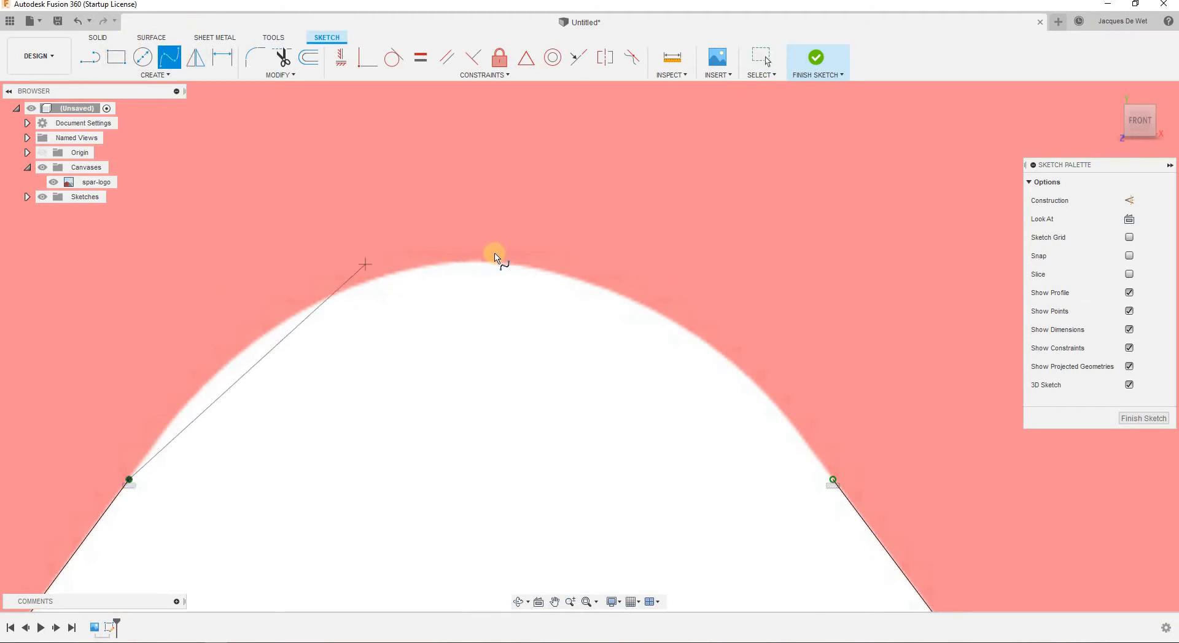
{"action": "left_click", "coordinate": [476, 261]}
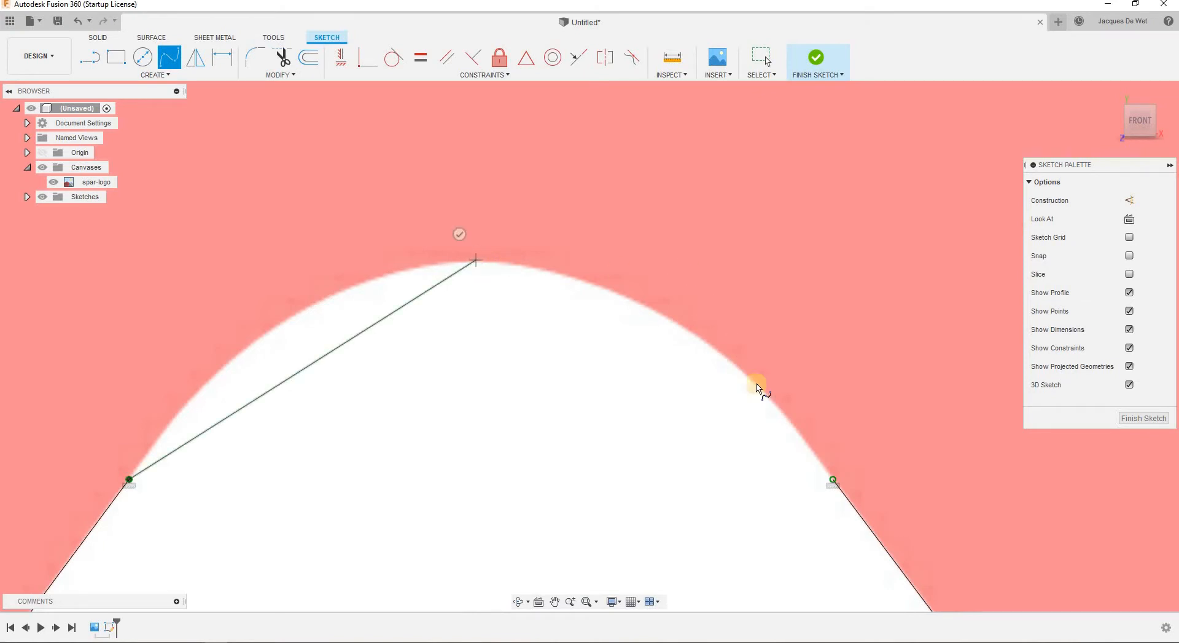
{"action": "left_click", "coordinate": [834, 479]}
{"action": "key", "text": "Return"}
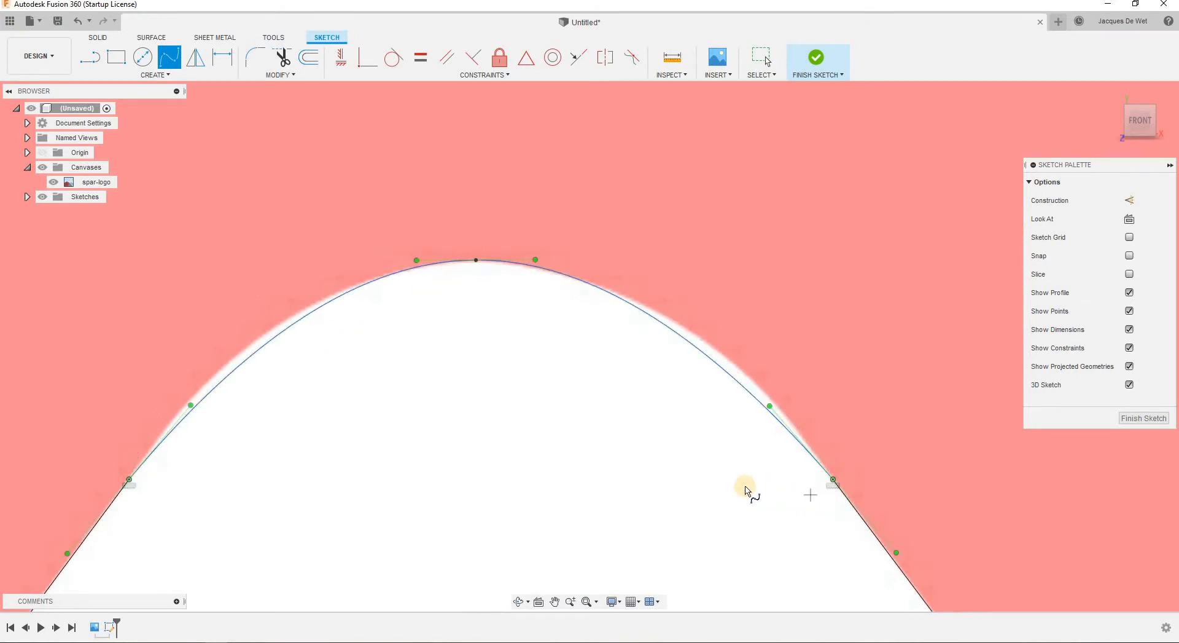
{"action": "right_click", "coordinate": [686, 479]}
{"action": "left_click", "coordinate": [731, 484]}
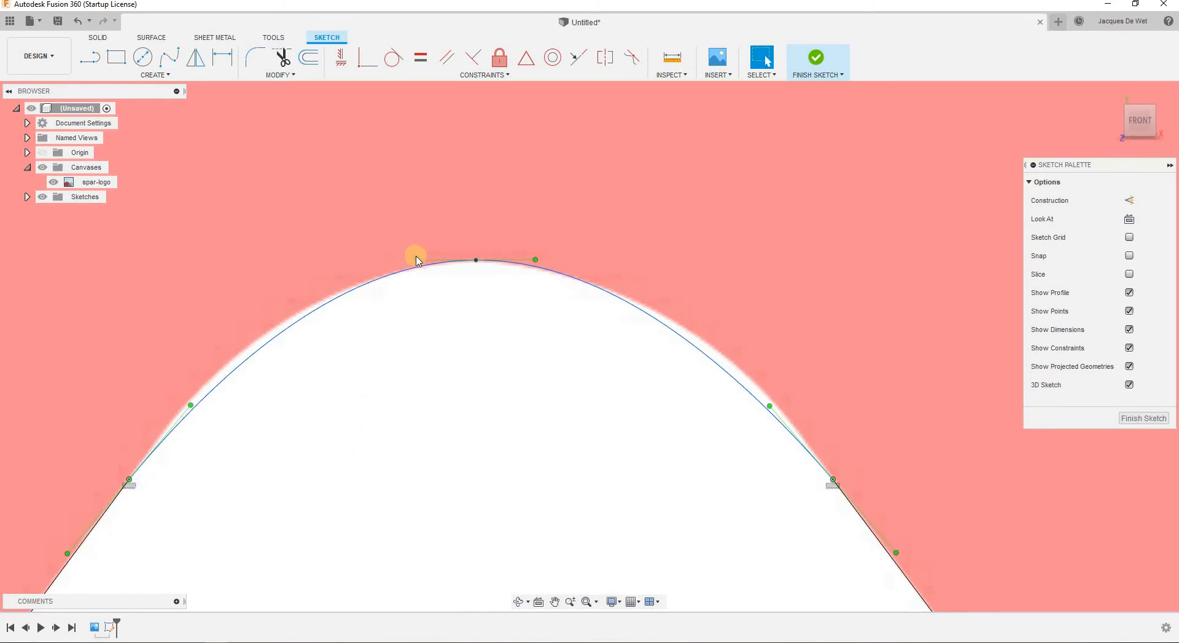
Adjust the tangent handles of the spline over the A's rounded top so the curve follows the canvas edge.
{"action": "mouse_move", "coordinate": [409, 262]}
{"action": "left_mouse_down"}
{"action": "mouse_move", "coordinate": [401, 255]}
{"action": "mouse_move", "coordinate": [424, 266]}
{"action": "left_mouse_up"}
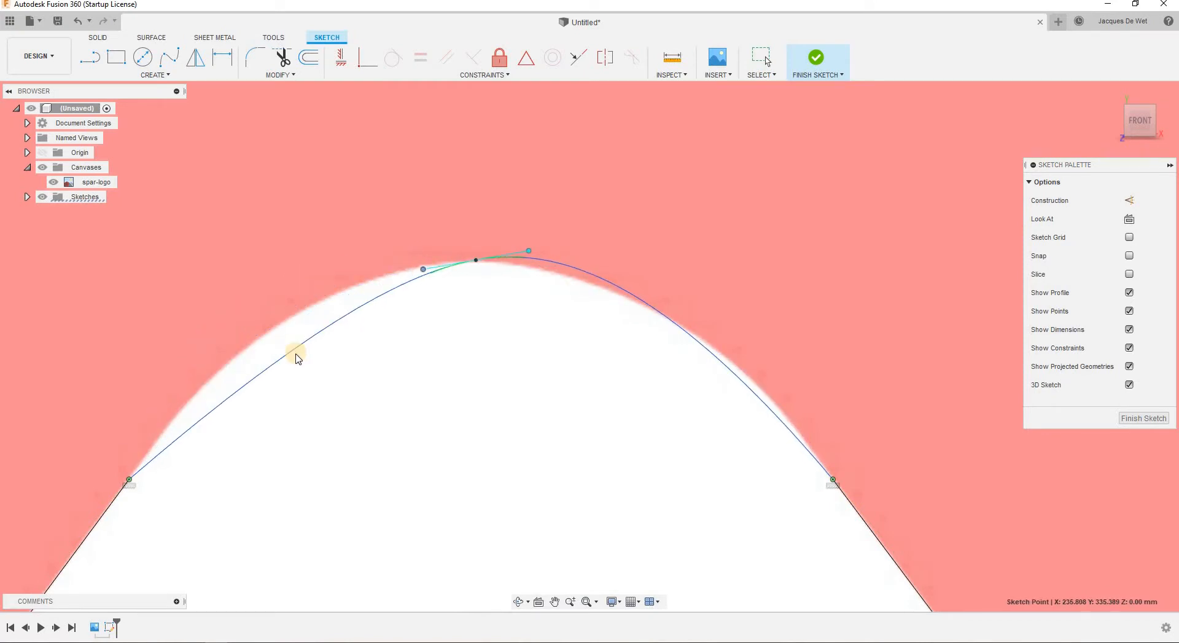
{"action": "left_click", "coordinate": [208, 409]}
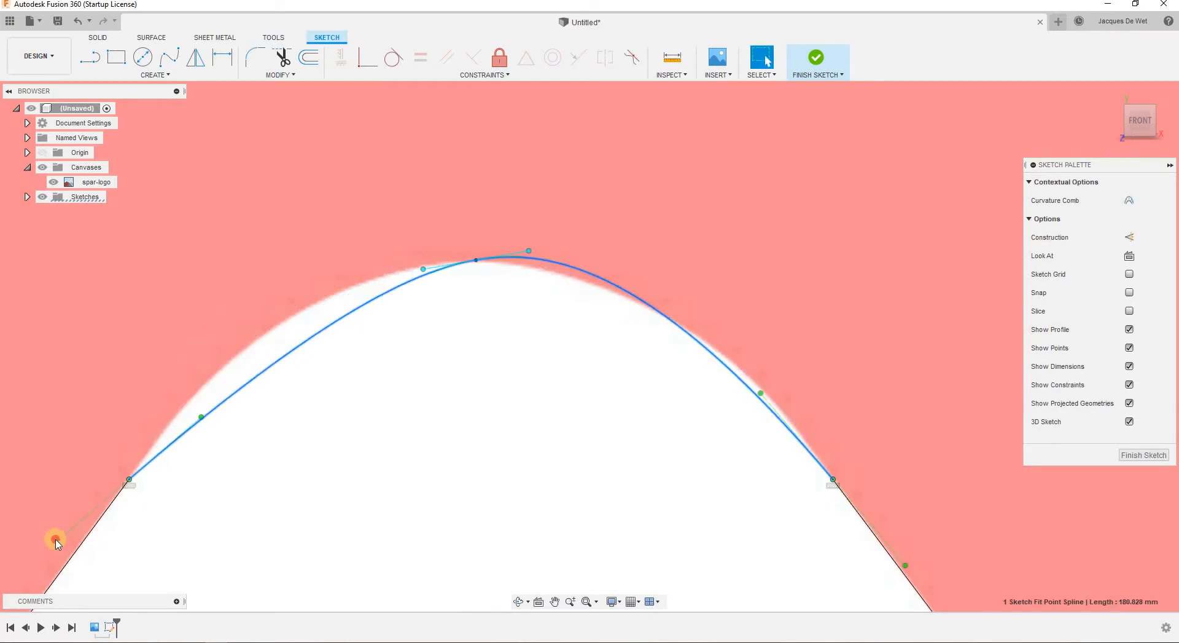
{"action": "left_click_drag", "start_coordinate": [74, 549], "coordinate": [80, 546]}
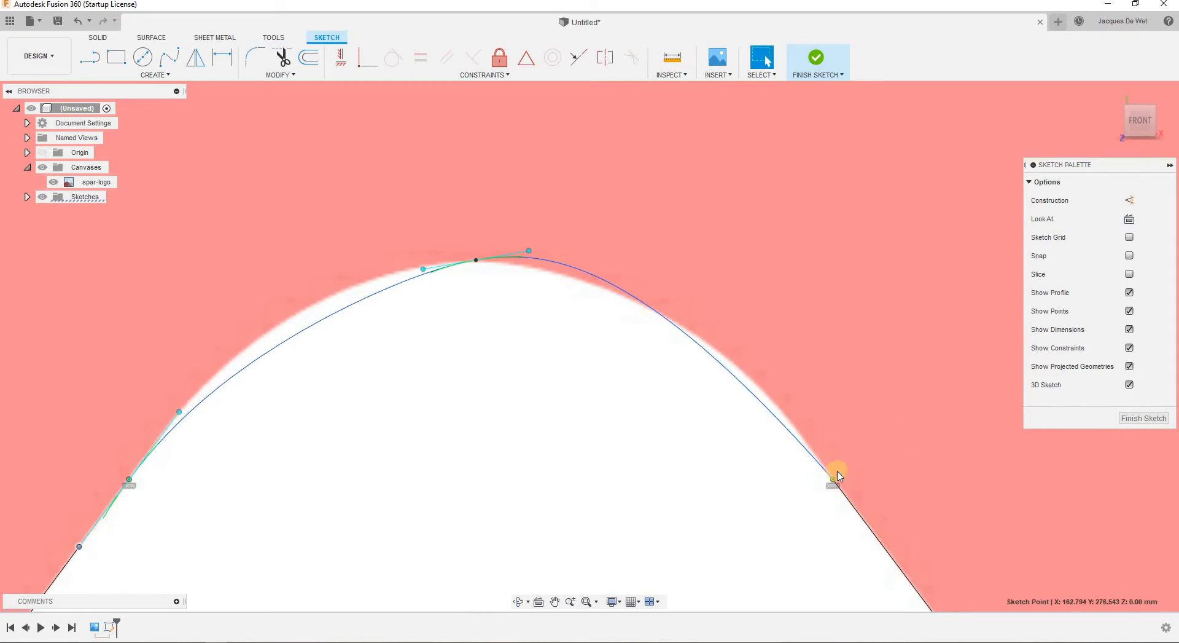
{"action": "left_click", "coordinate": [832, 478]}
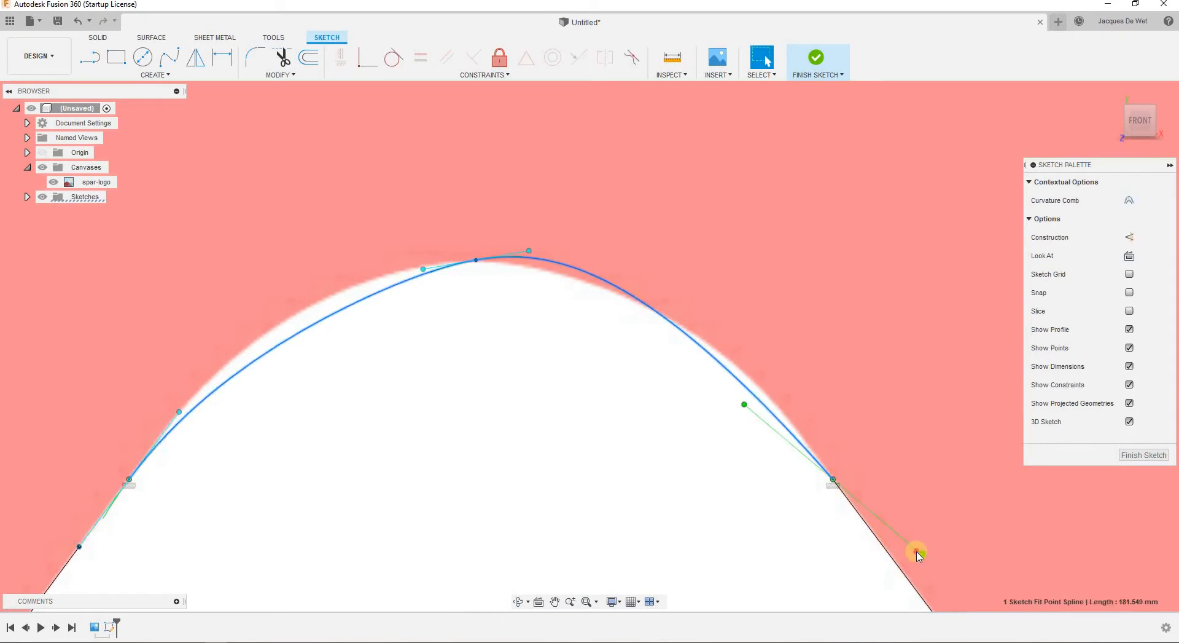
{"action": "left_click_drag", "start_coordinate": [918, 553], "coordinate": [898, 565]}
{"action": "left_click_drag", "start_coordinate": [897, 565], "coordinate": [881, 549]}
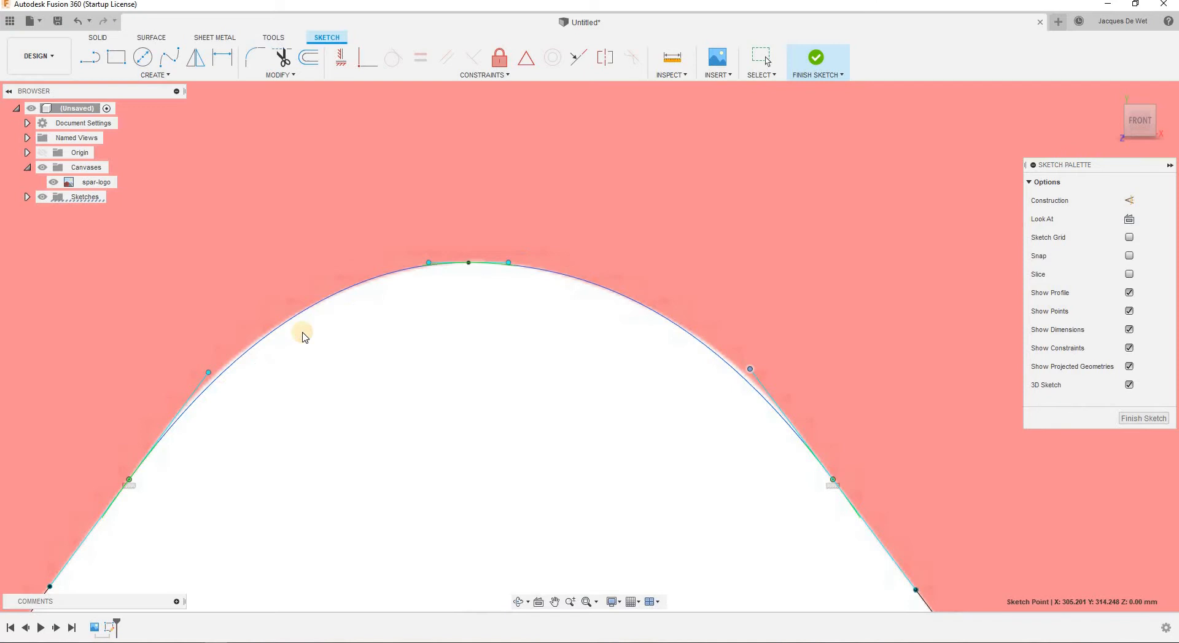
{"action": "key", "text": "Escape"}
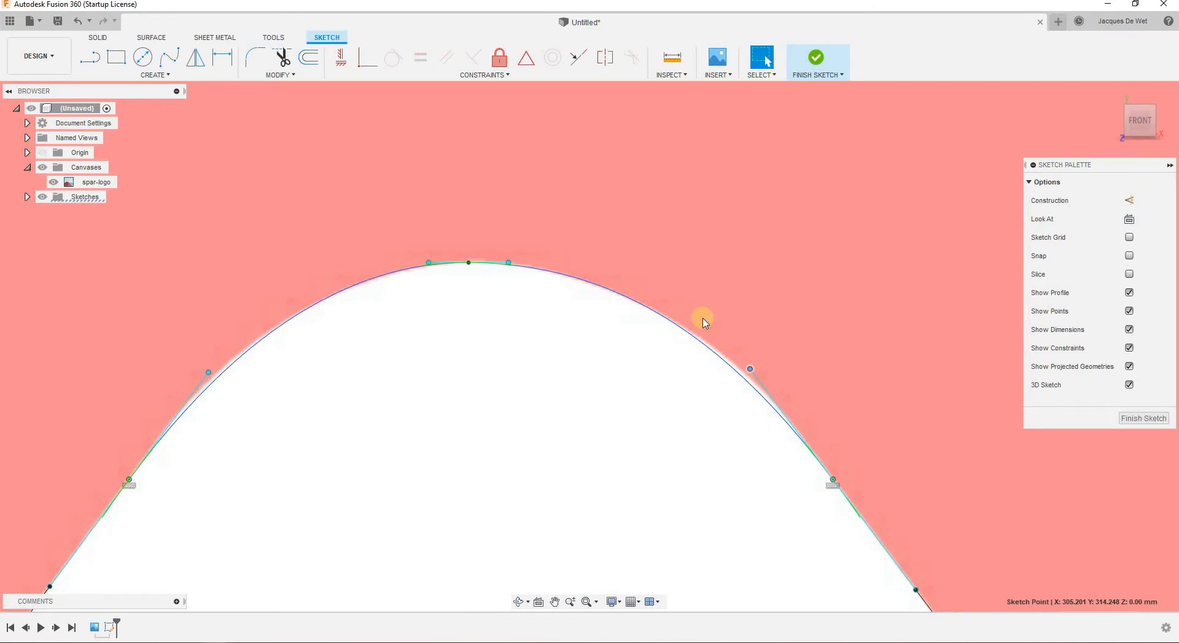
Move the upper left corner of the A's bottom opening onto the canvas edge and fix it in place.
{"action": "scroll", "coordinate": [521, 422], "scroll_direction": "down", "scroll_amount": 8}
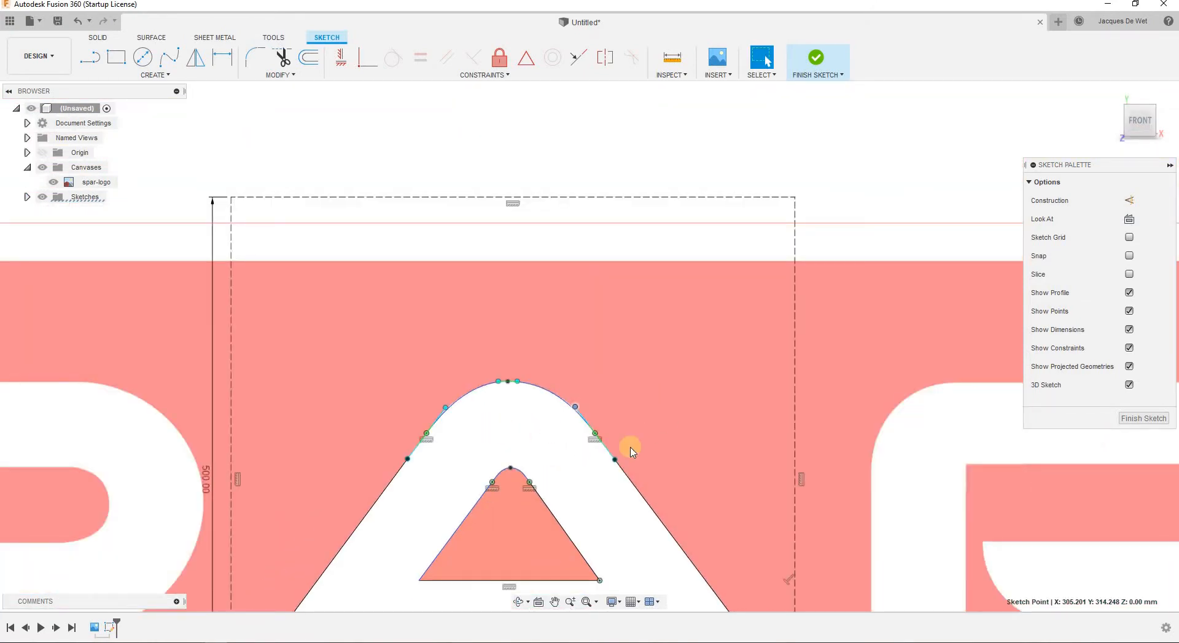
{"action": "middle_click_drag", "start_coordinate": [676, 455], "coordinate": [676, 177]}
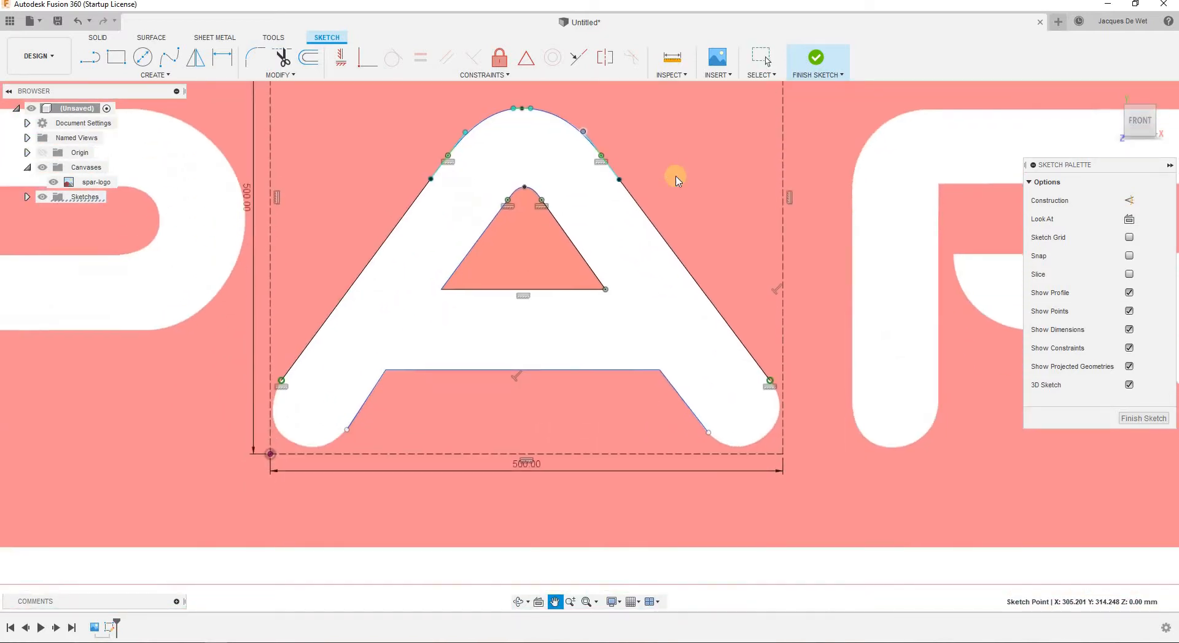
{"action": "scroll", "coordinate": [582, 413], "scroll_direction": "up", "scroll_amount": 5}
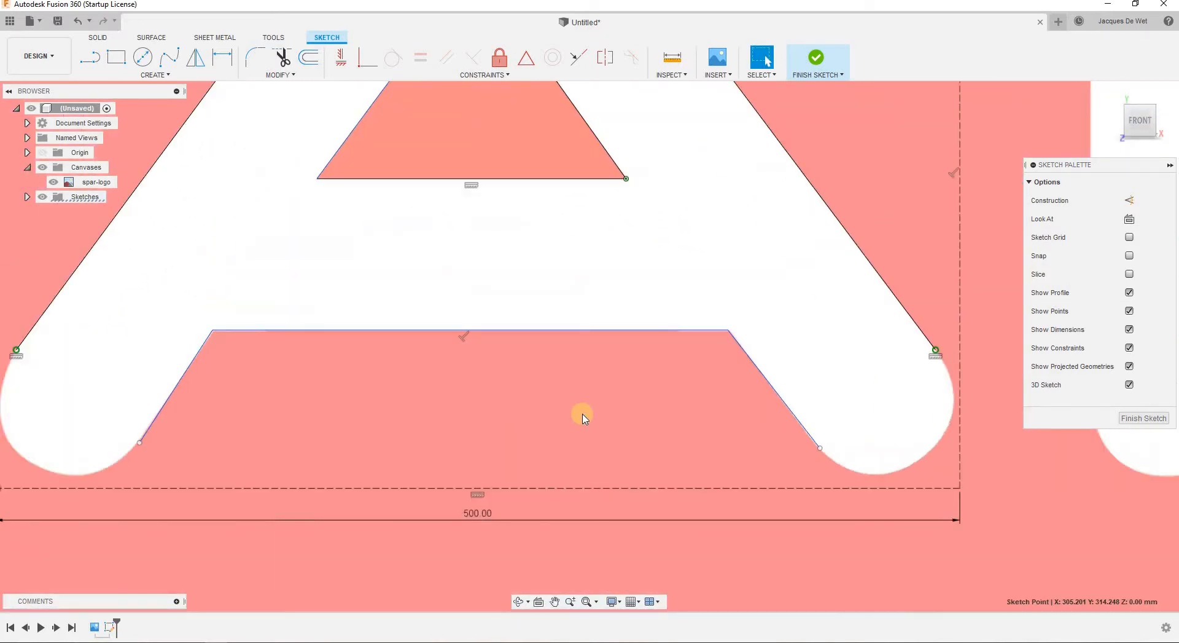
{"action": "mouse_move", "coordinate": [479, 560]}
{"action": "middle_mouse_down"}
{"action": "mouse_move", "coordinate": [548, 471]}
{"action": "mouse_move", "coordinate": [534, 434]}
{"action": "middle_mouse_up"}
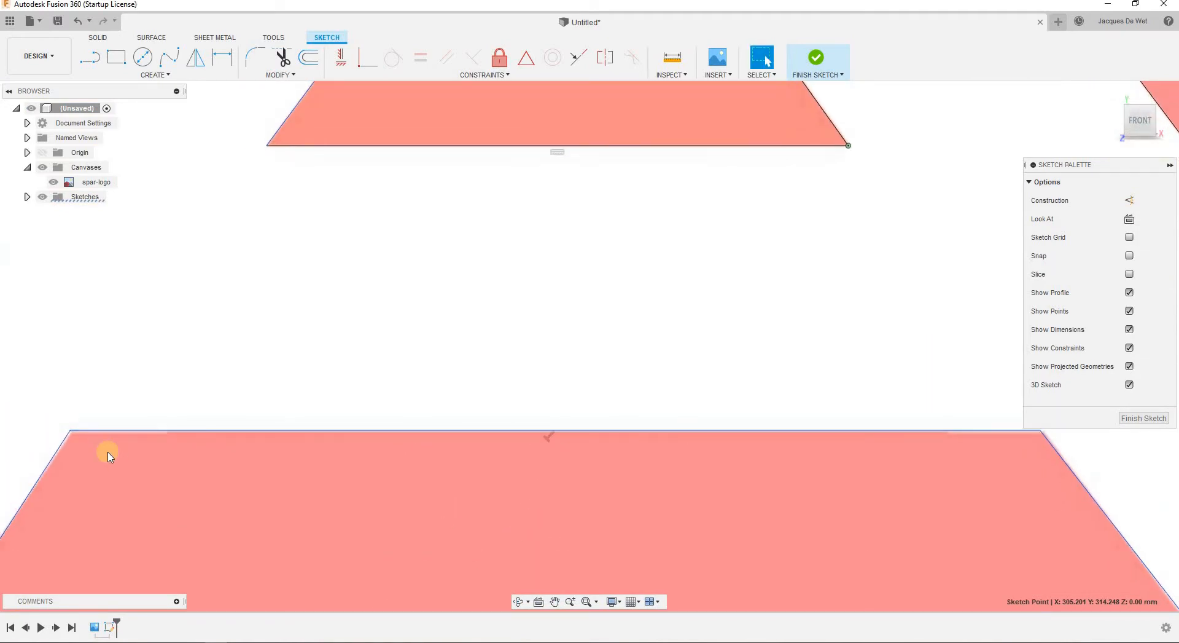
{"action": "scroll", "coordinate": [106, 453], "scroll_direction": "up", "scroll_amount": 4}
{"action": "middle_click_drag", "start_coordinate": [107, 453], "coordinate": [235, 505]}
{"action": "scroll", "coordinate": [184, 474], "scroll_direction": "down", "scroll_amount": 1}
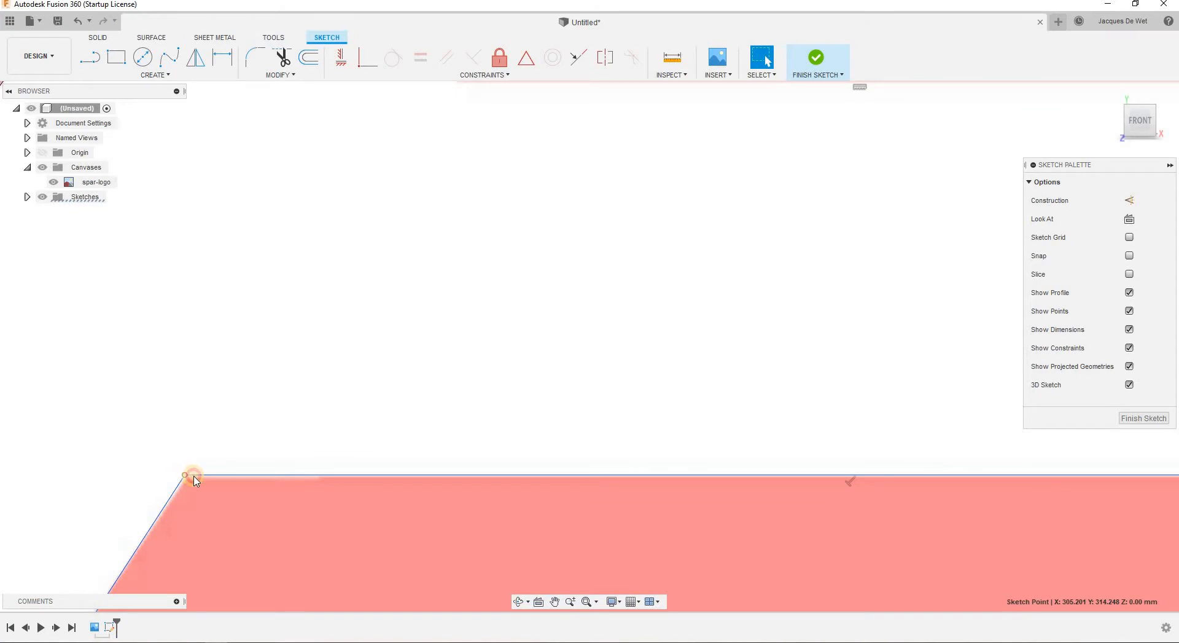
{"action": "left_click_drag", "start_coordinate": [185, 475], "coordinate": [188, 477]}
{"action": "right_click", "coordinate": [188, 477]}
{"action": "left_click", "coordinate": [199, 542]}
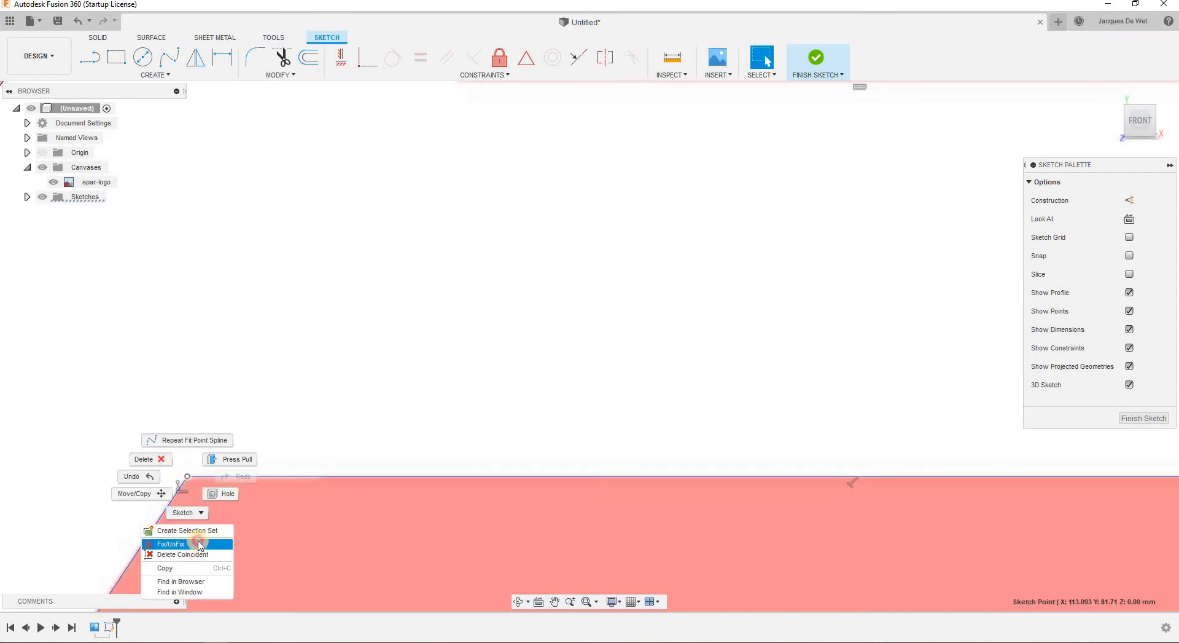
Move the upper right corner of the A's bottom opening onto the canvas edge and fix it in place.
{"action": "scroll", "coordinate": [805, 531], "scroll_direction": "down", "scroll_amount": 5}
{"action": "middle_click_drag", "start_coordinate": [822, 486], "coordinate": [98, 490]}
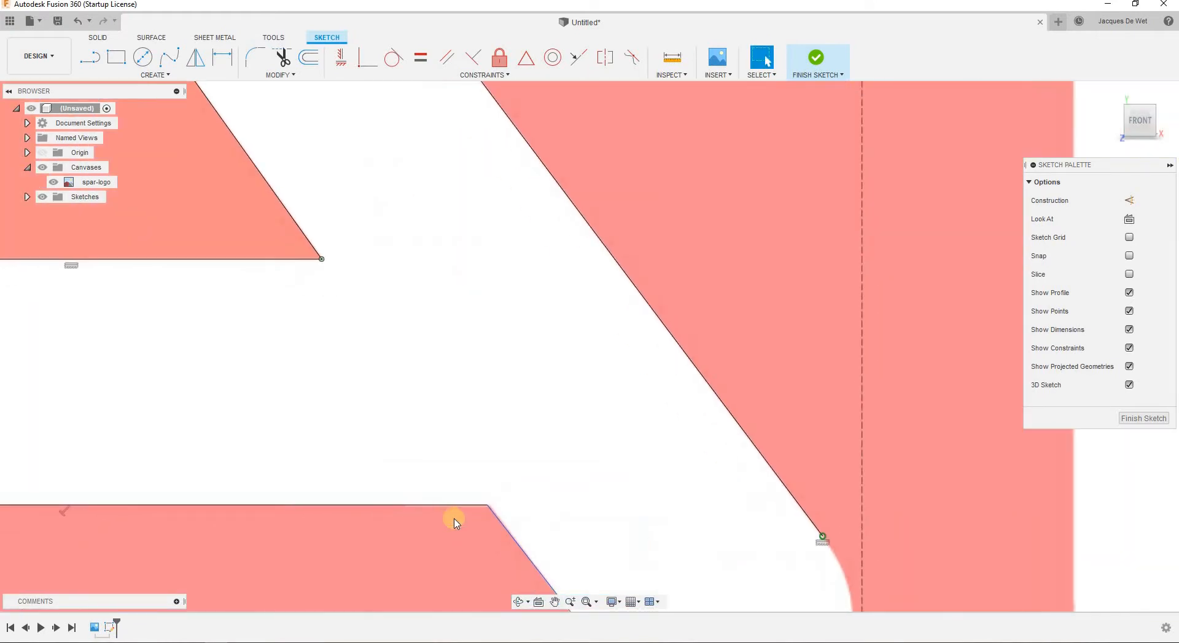
{"action": "scroll", "coordinate": [479, 519], "scroll_direction": "up", "scroll_amount": 6}
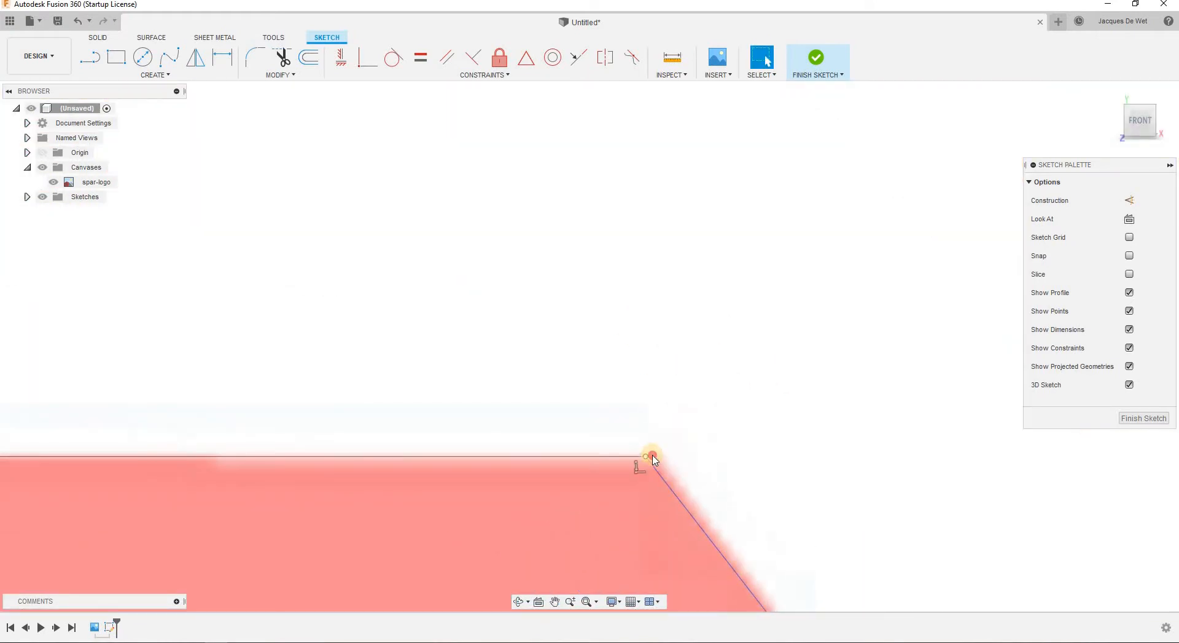
{"action": "left_click_drag", "start_coordinate": [653, 459], "coordinate": [660, 456]}
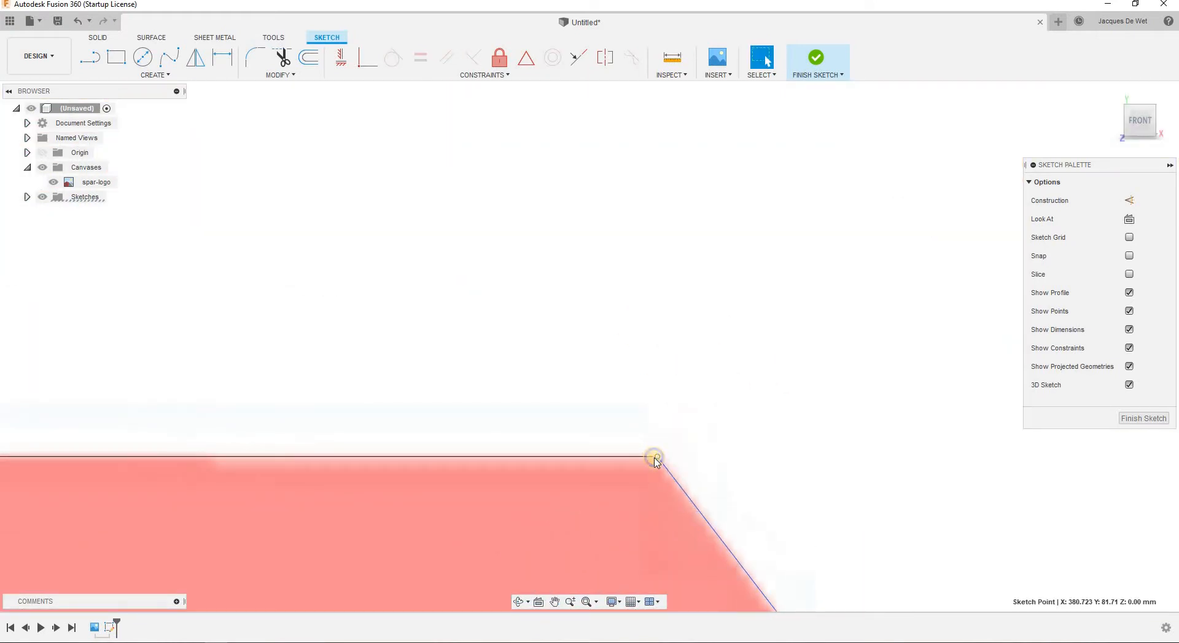
{"action": "right_click", "coordinate": [655, 456]}
{"action": "left_click", "coordinate": [647, 526]}
Move the lower endpoint of the right leg's inner side onto the canvas edge and fix it in place.
{"action": "scroll", "coordinate": [476, 525], "scroll_direction": "down", "scroll_amount": 5}
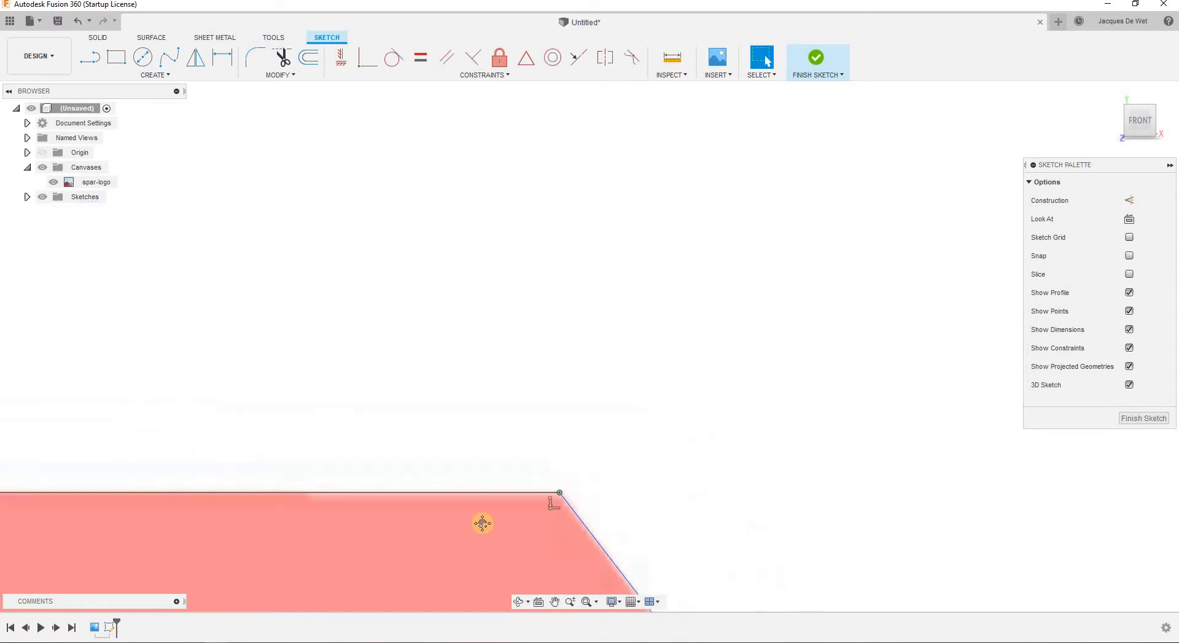
{"action": "middle_click_drag", "start_coordinate": [482, 521], "coordinate": [504, 374]}
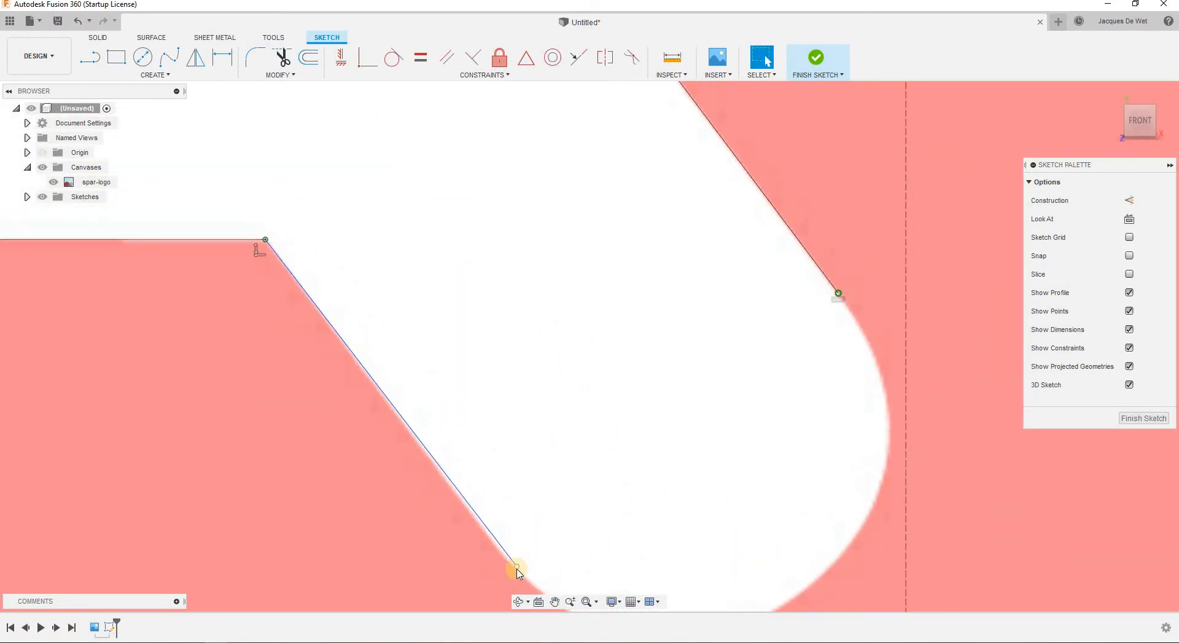
{"action": "left_click_drag", "start_coordinate": [516, 561], "coordinate": [495, 545]}
{"action": "right_click", "coordinate": [494, 544]}
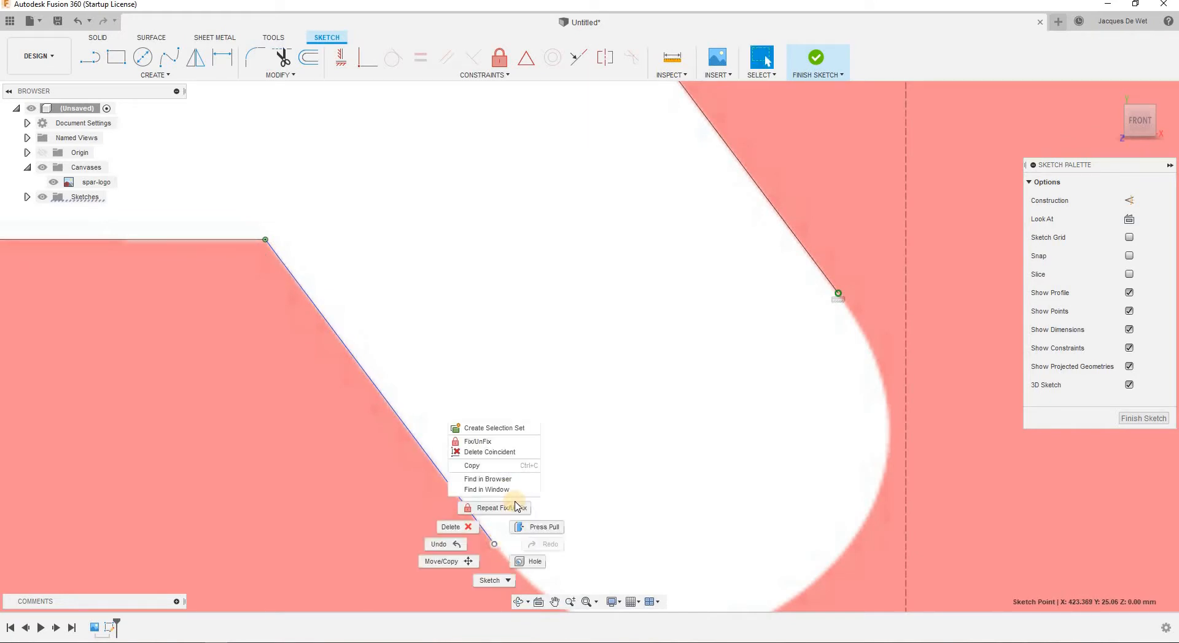
{"action": "left_click", "coordinate": [507, 441]}
Apply a Horizontal/Vertical constraint between the lower endpoints of the two legs' inner sides.
{"action": "scroll", "coordinate": [344, 517], "scroll_direction": "down", "scroll_amount": 4}
{"action": "middle_click_drag", "start_coordinate": [728, 493], "coordinate": [733, 493]}
{"action": "left_click", "coordinate": [342, 57]}
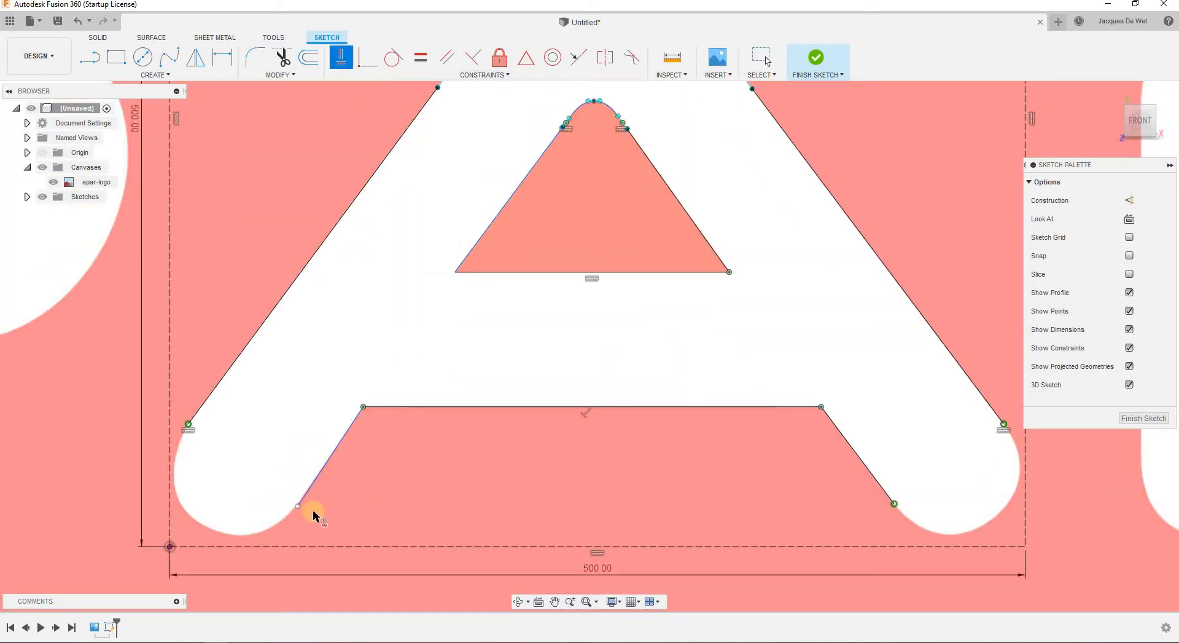
{"action": "left_click", "coordinate": [298, 507]}
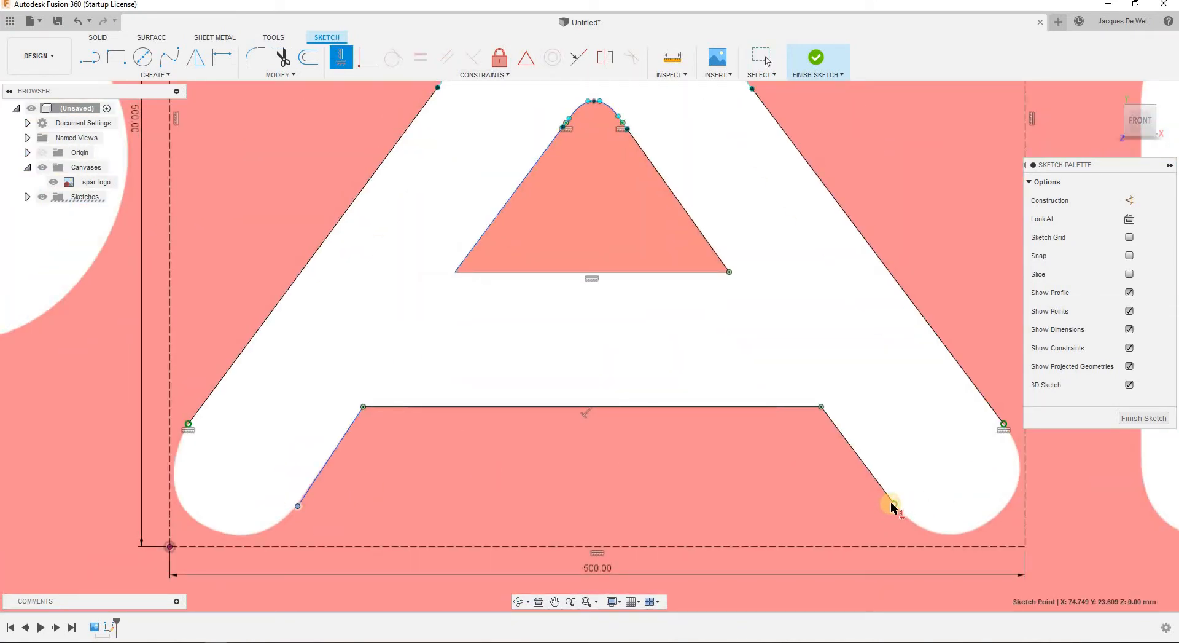
{"action": "left_click", "coordinate": [892, 505]}
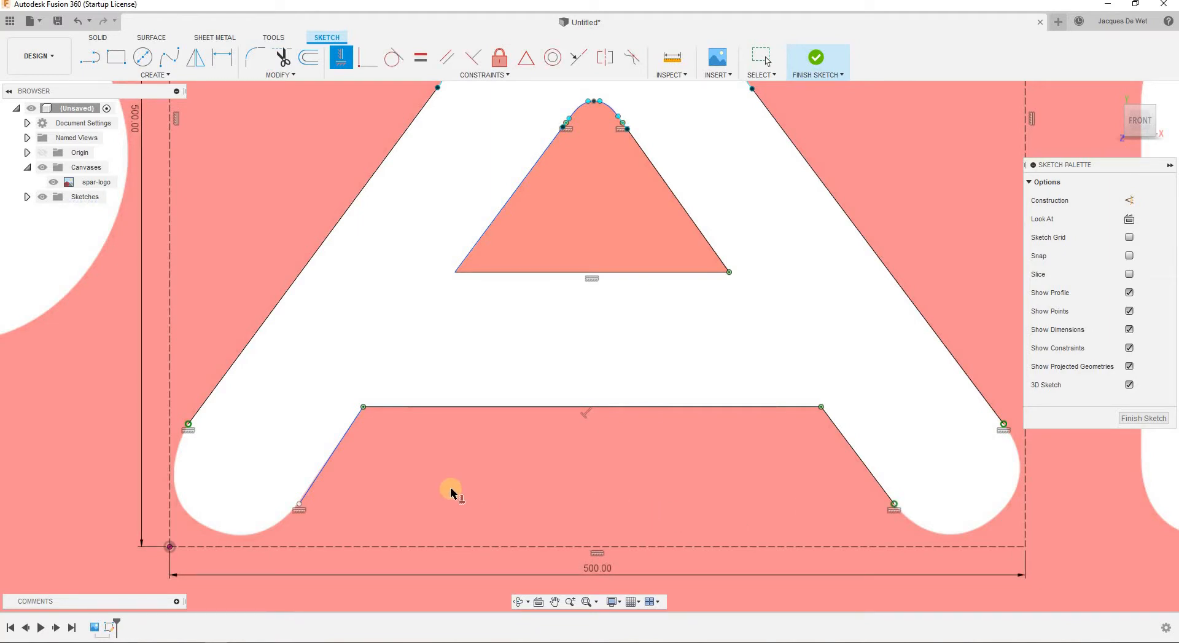
{"action": "right_click", "coordinate": [430, 490]}
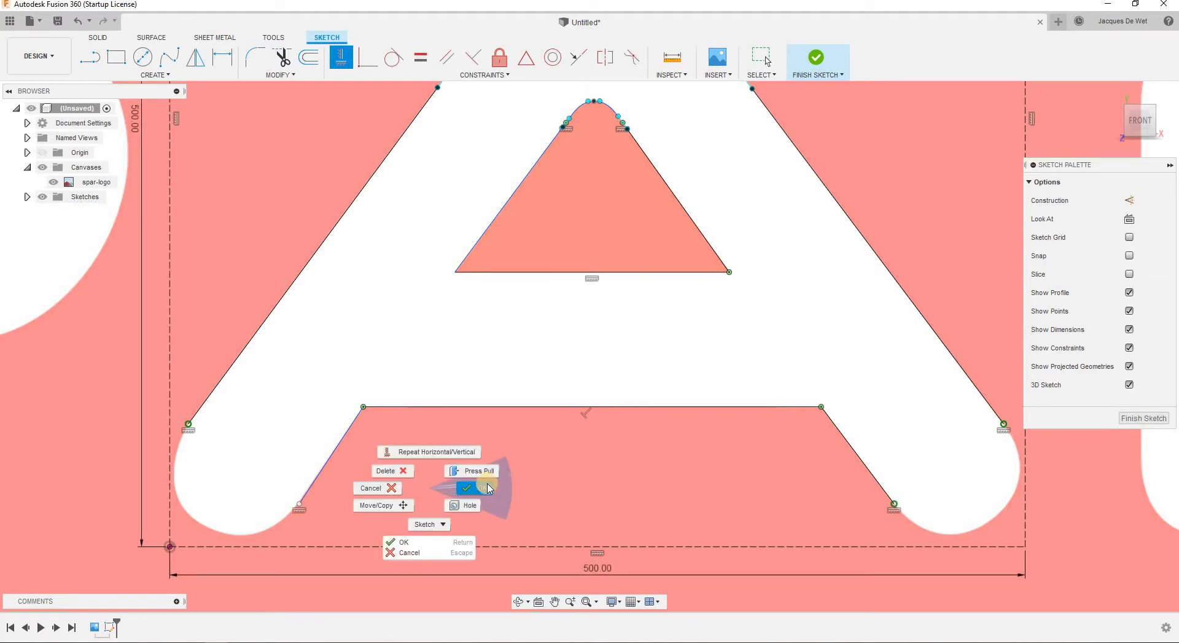
{"action": "left_click", "coordinate": [593, 478]}
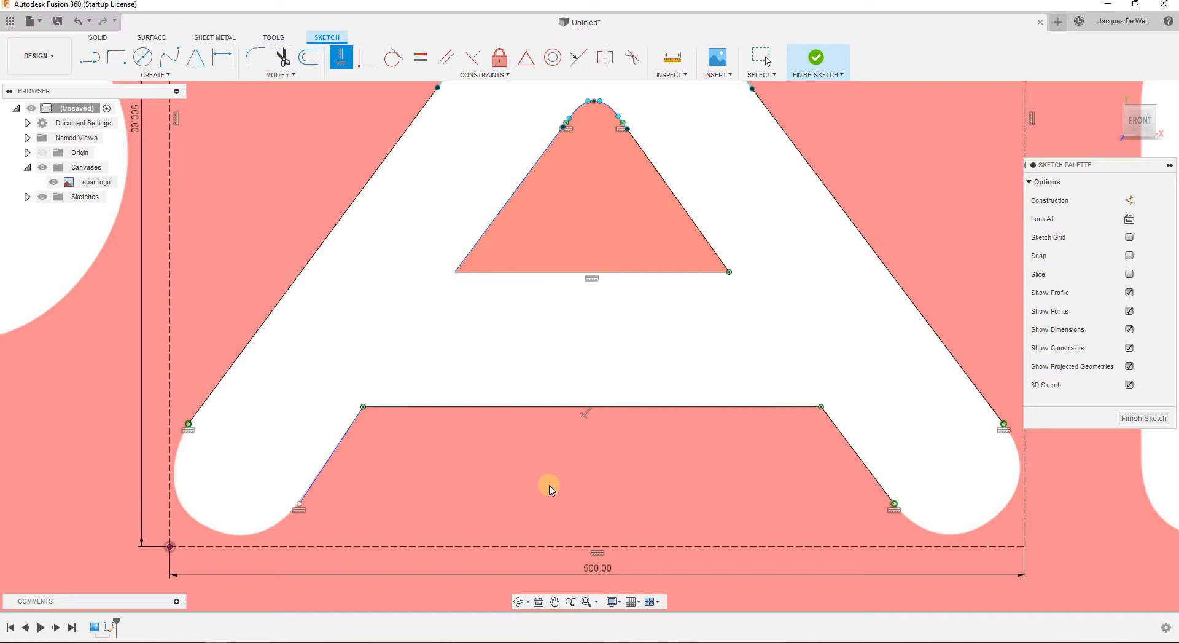
{"action": "key", "text": "Escape"}
Move the lower endpoint of the left leg's inner side onto the canvas edge.
{"action": "scroll", "coordinate": [500, 481], "scroll_direction": "up", "scroll_amount": 4}
{"action": "scroll", "coordinate": [571, 462], "scroll_direction": "down", "scroll_amount": 3}
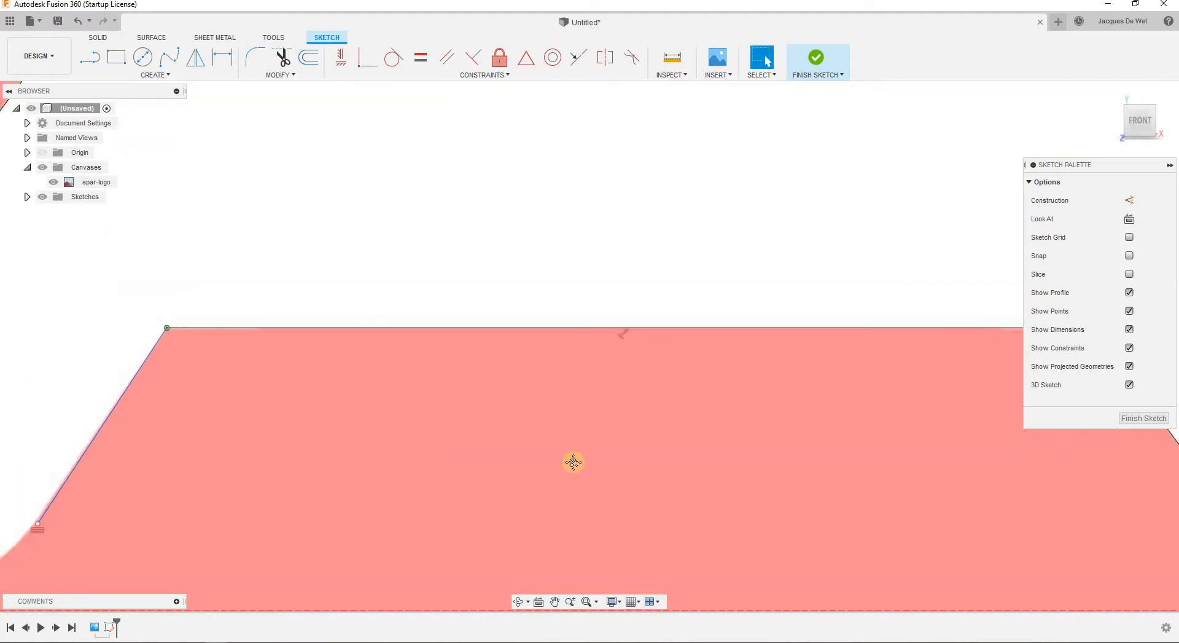
{"action": "middle_click_drag", "start_coordinate": [572, 462], "coordinate": [989, 448]}
{"action": "scroll", "coordinate": [704, 478], "scroll_direction": "up", "scroll_amount": 3}
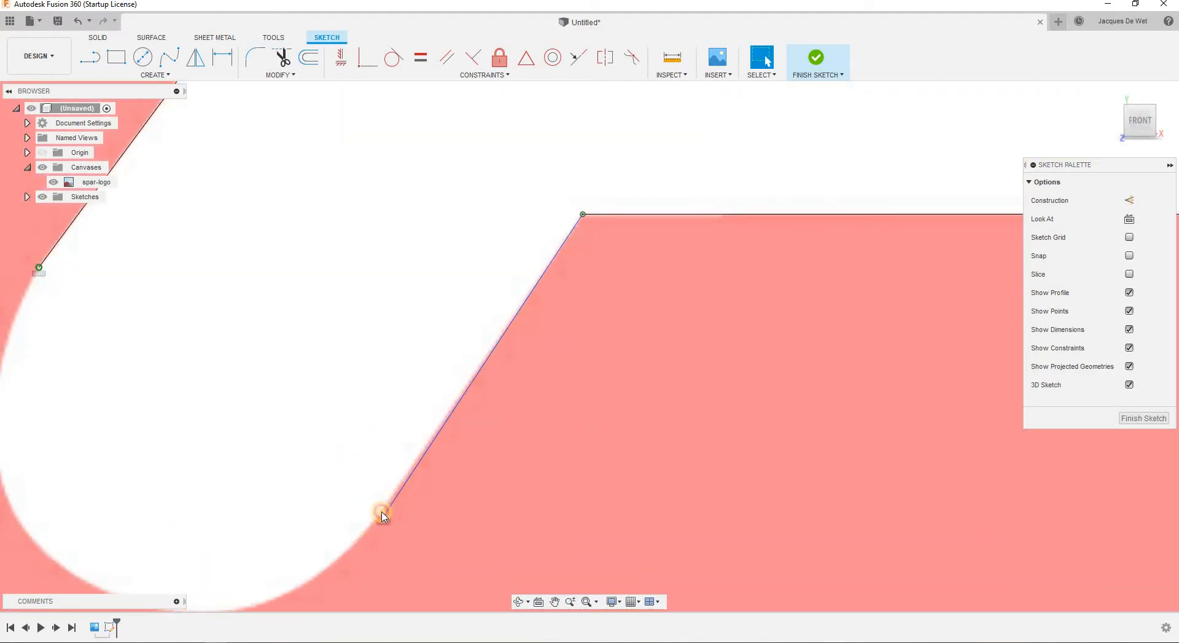
{"action": "left_click", "coordinate": [381, 513]}
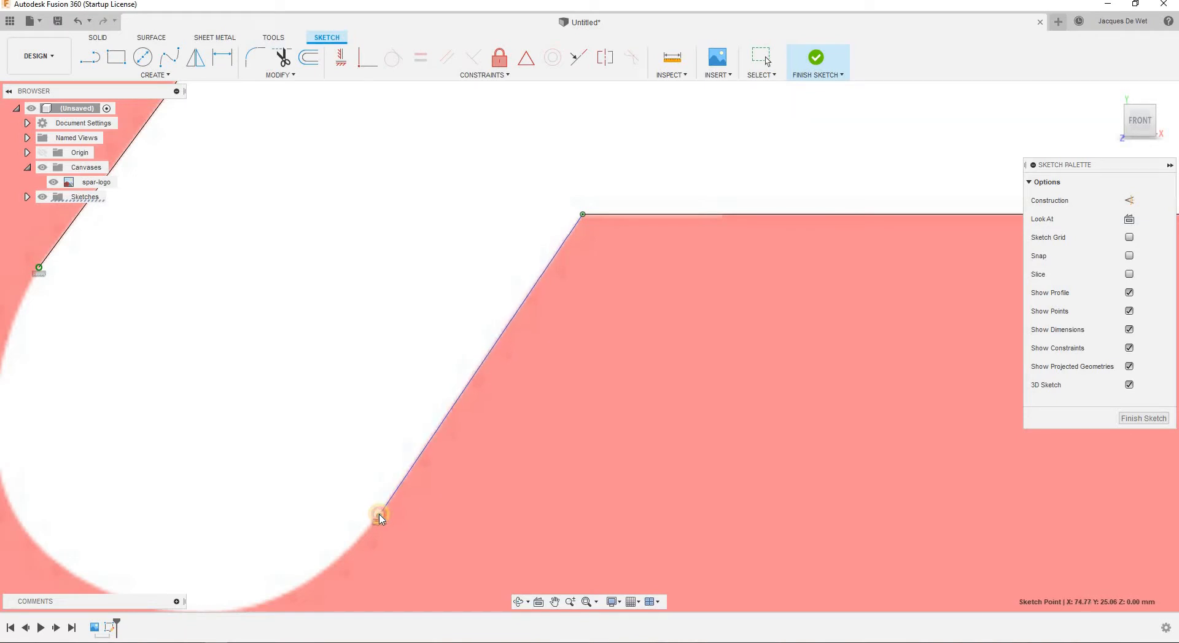
{"action": "left_click_drag", "start_coordinate": [381, 517], "coordinate": [379, 516]}
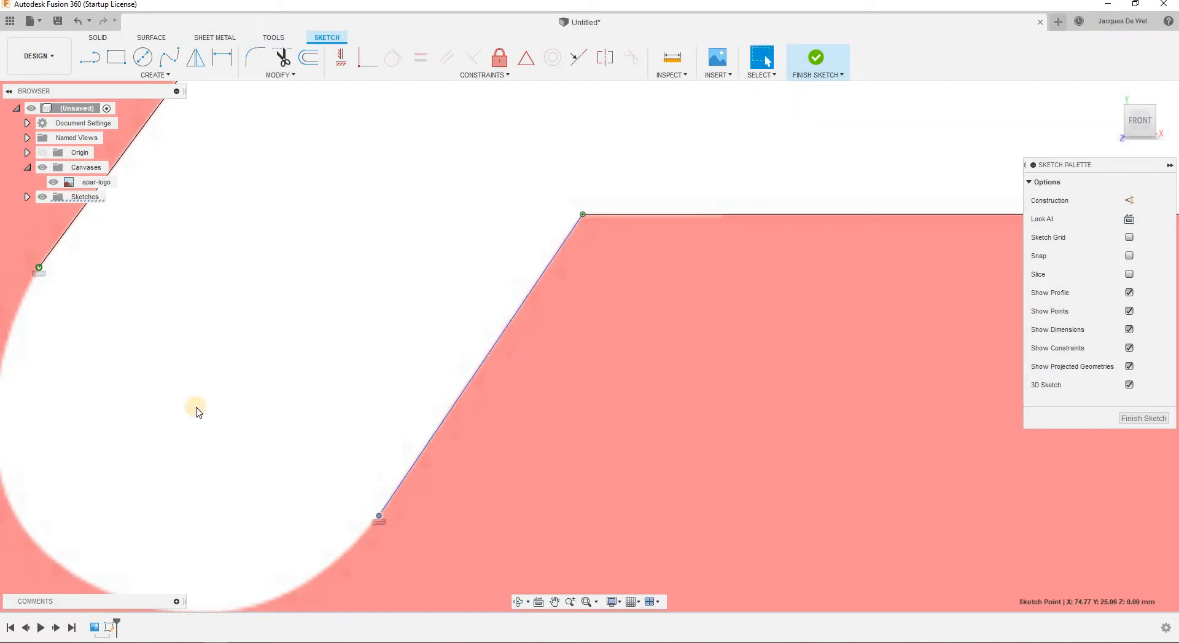
Draw a fit point spline around the left leg's rounded foot, from the outer side's lower endpoint through two edge points to the inner side's lower endpoint.
{"action": "scroll", "coordinate": [215, 409], "scroll_direction": "down", "scroll_amount": 2}
{"action": "middle_click_drag", "start_coordinate": [345, 389], "coordinate": [502, 380]}
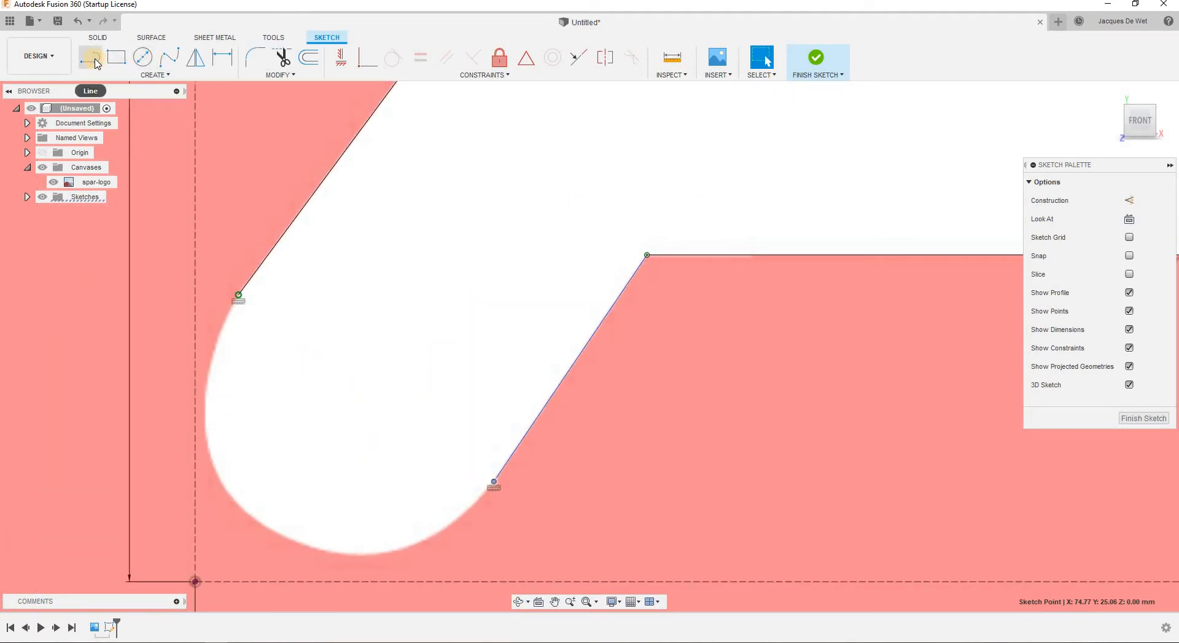
{"action": "key", "text": "l"}
{"action": "left_click", "coordinate": [175, 57]}
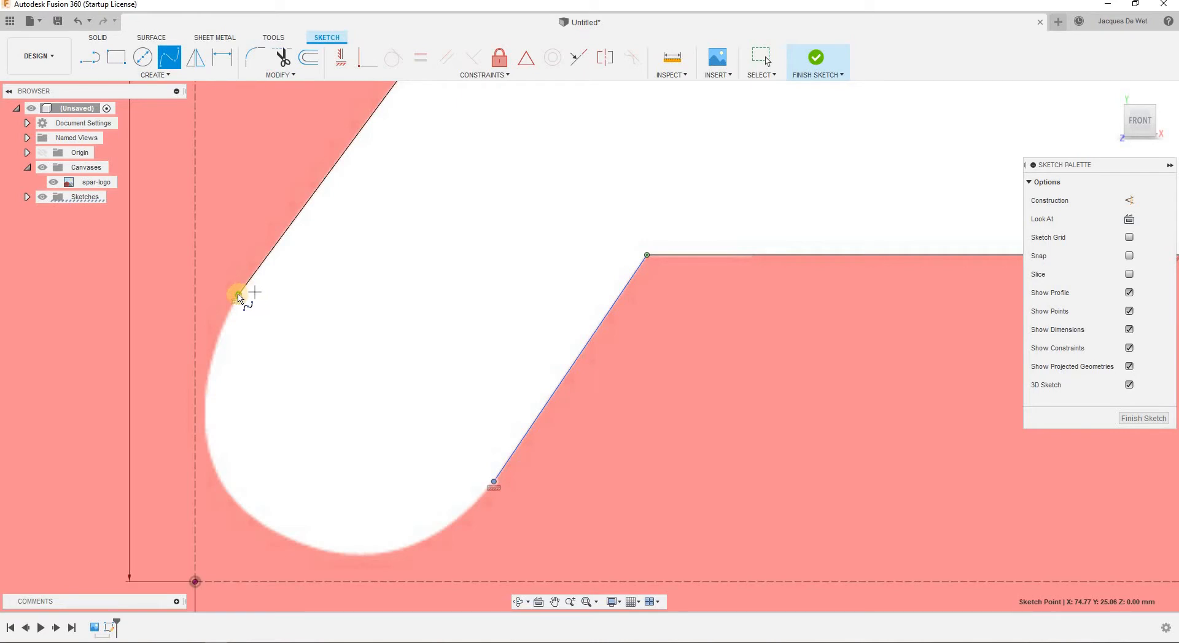
{"action": "left_click", "coordinate": [238, 296]}
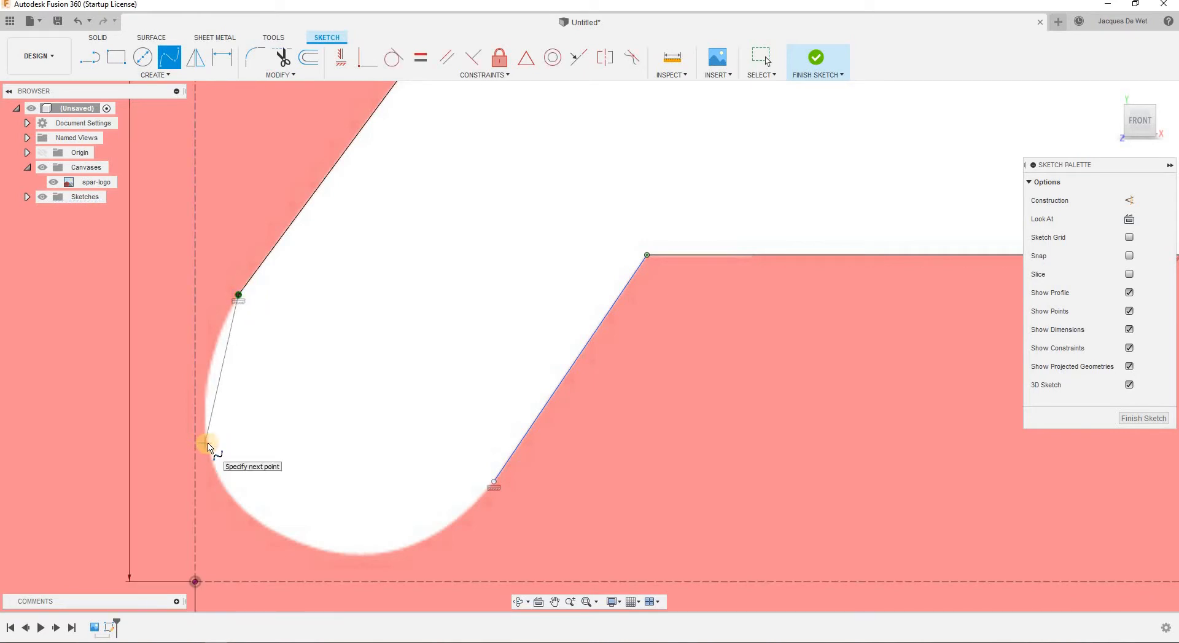
{"action": "left_click", "coordinate": [207, 443]}
{"action": "left_click", "coordinate": [326, 550]}
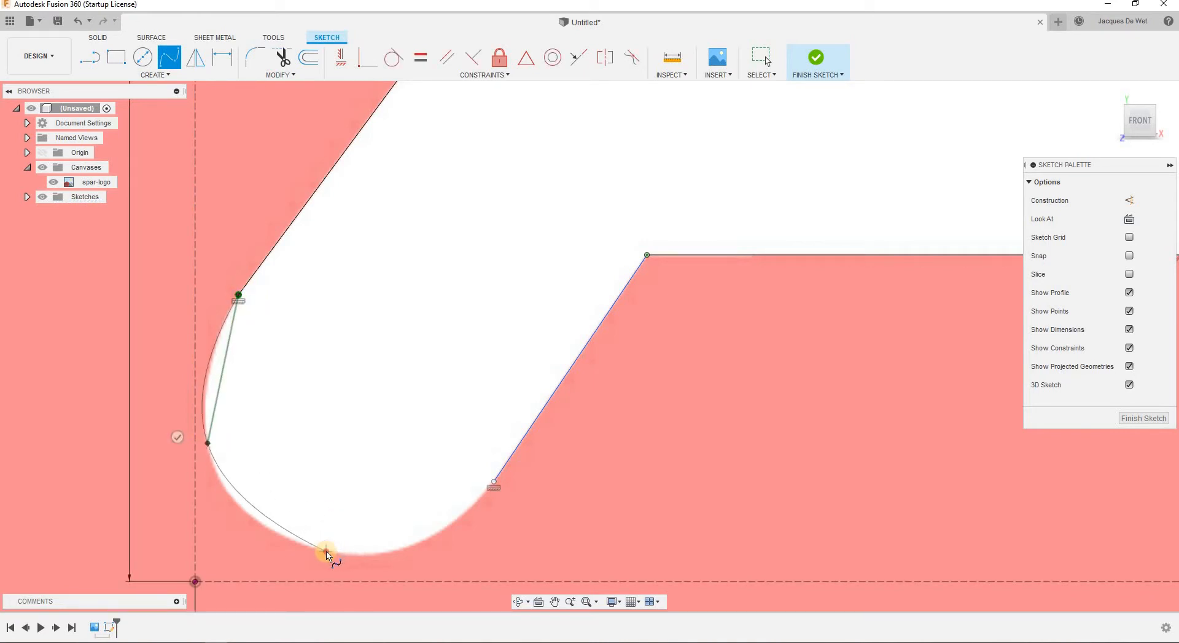
{"action": "left_click", "coordinate": [496, 485]}
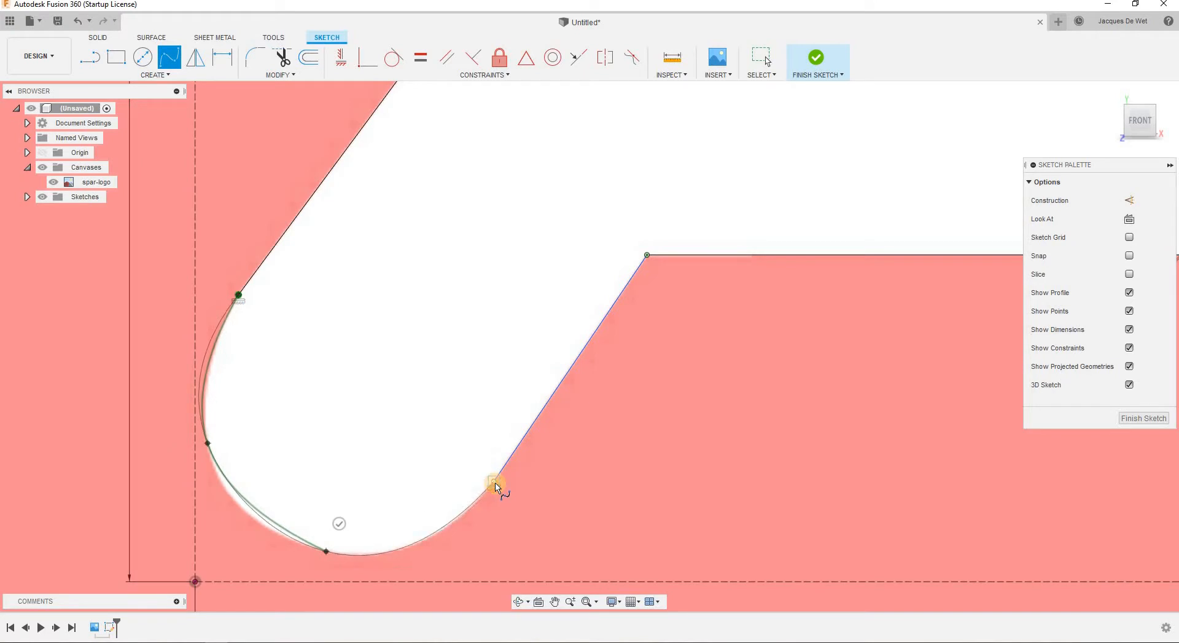
{"action": "left_click", "coordinate": [470, 463]}
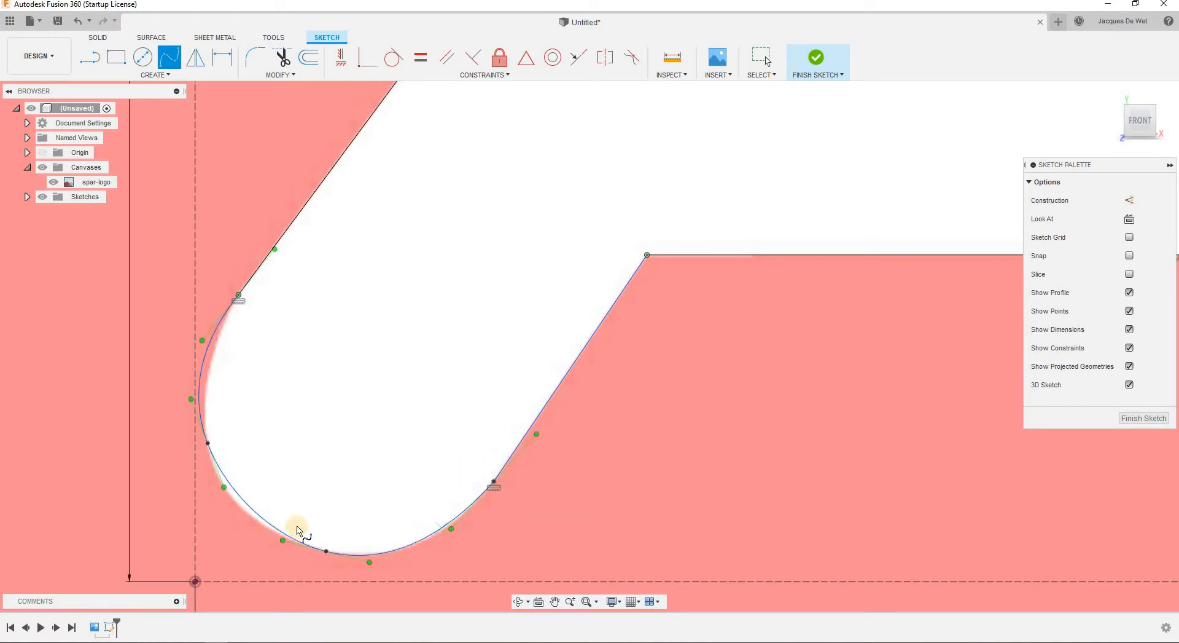
{"action": "scroll", "coordinate": [297, 529], "scroll_direction": "up", "scroll_amount": 3}
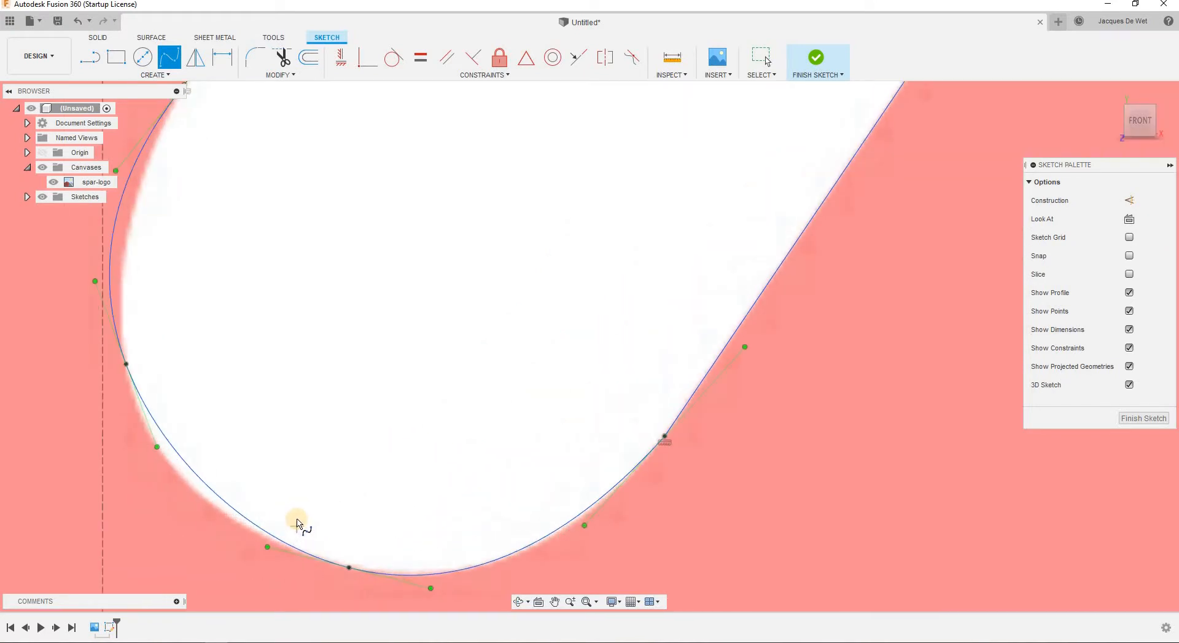
{"action": "right_click", "coordinate": [366, 481]}
{"action": "left_click", "coordinate": [360, 502]}
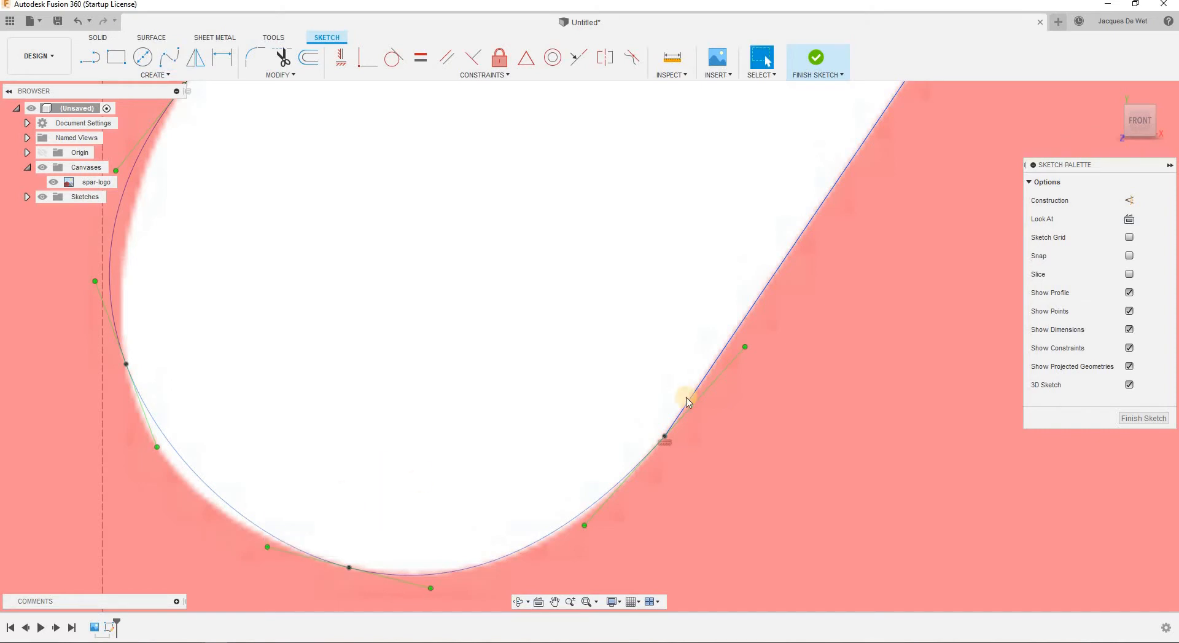
Align the foot spline's end tangent handles with the left leg's inner and outer sides.
{"action": "left_click_drag", "start_coordinate": [728, 340], "coordinate": [722, 352]}
{"action": "scroll", "coordinate": [219, 232], "scroll_direction": "down", "scroll_amount": 4}
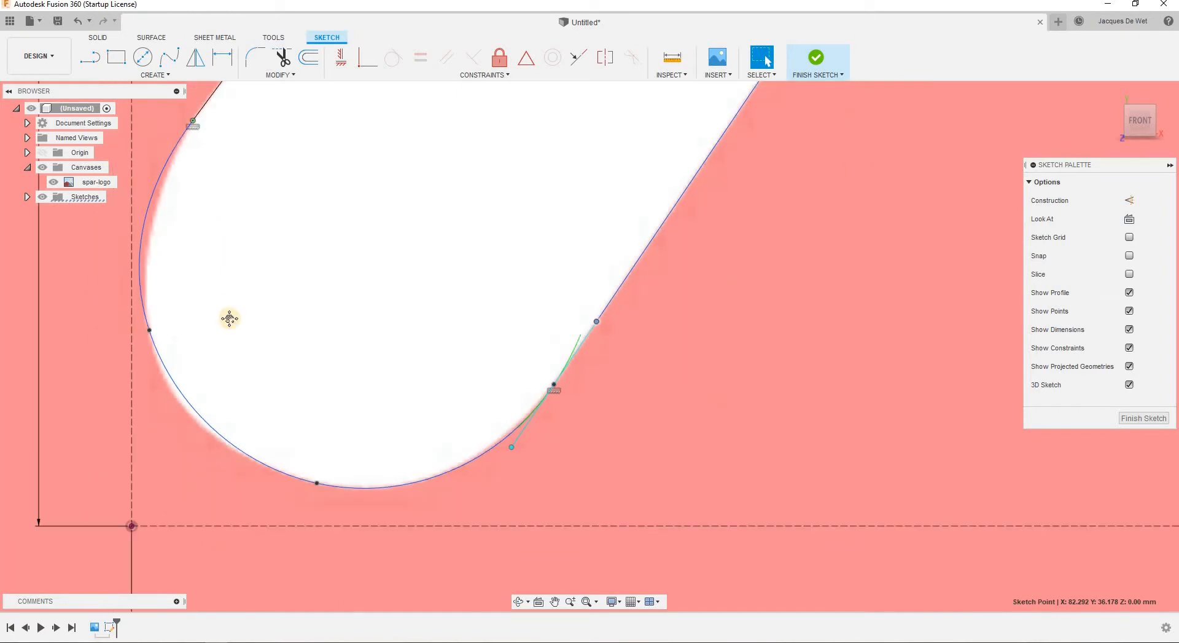
{"action": "left_click", "coordinate": [178, 261]}
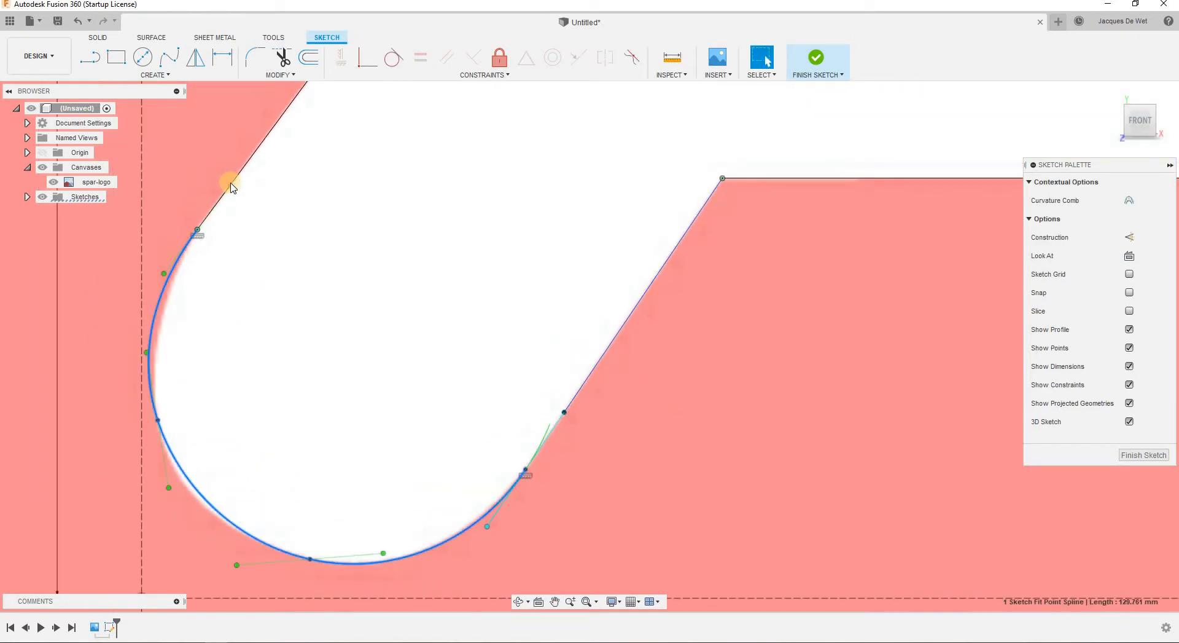
{"action": "mouse_move", "coordinate": [230, 185]}
{"action": "left_mouse_down"}
{"action": "mouse_move", "coordinate": [254, 164]}
{"action": "mouse_move", "coordinate": [240, 161]}
{"action": "mouse_move", "coordinate": [233, 181]}
{"action": "left_mouse_up"}
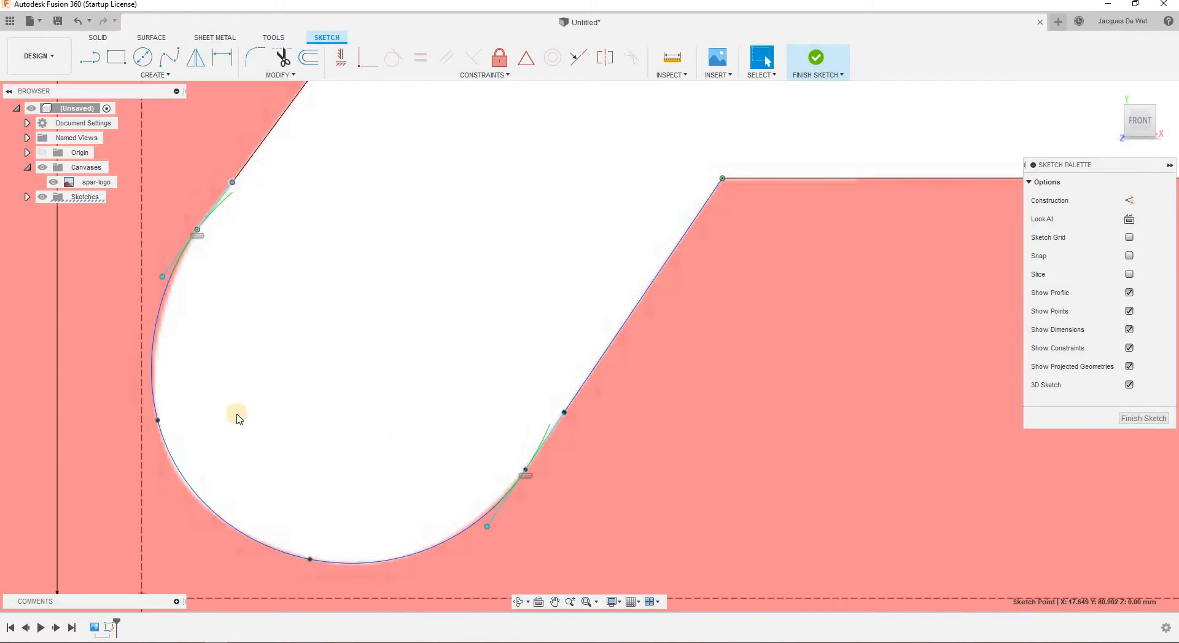
Reposition the foot spline's two intermediate fit points along the canvas edge until the curve follows the rounded outline.
{"action": "left_click_drag", "start_coordinate": [159, 423], "coordinate": [170, 454]}
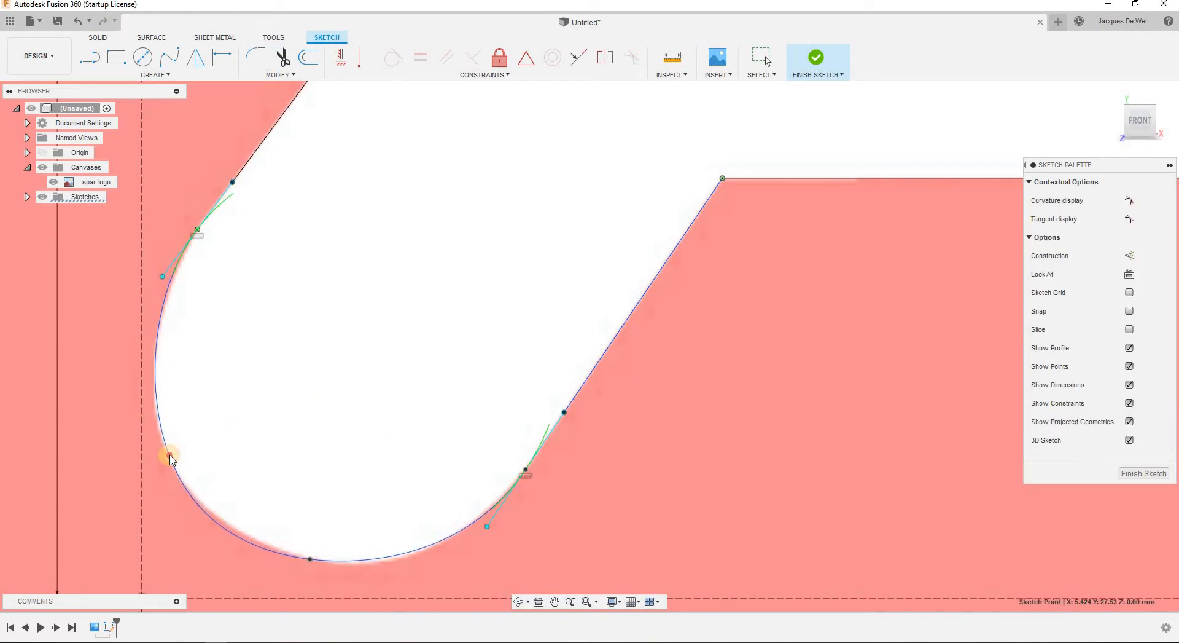
{"action": "left_click_drag", "start_coordinate": [310, 557], "coordinate": [335, 565]}
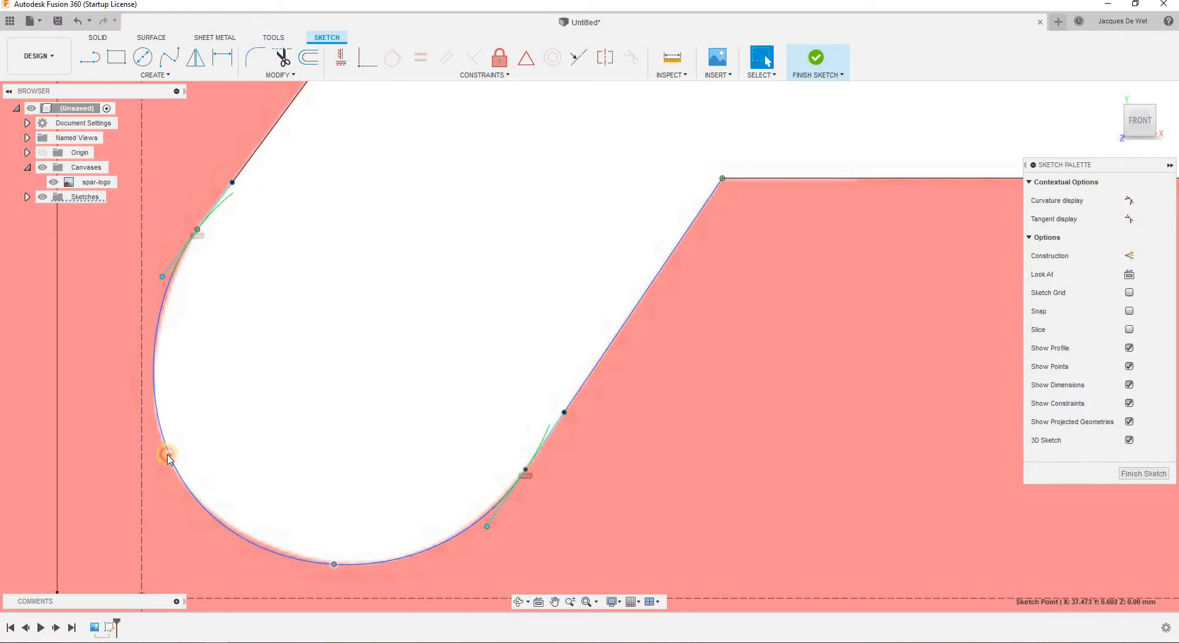
{"action": "left_click_drag", "start_coordinate": [166, 448], "coordinate": [166, 448]}
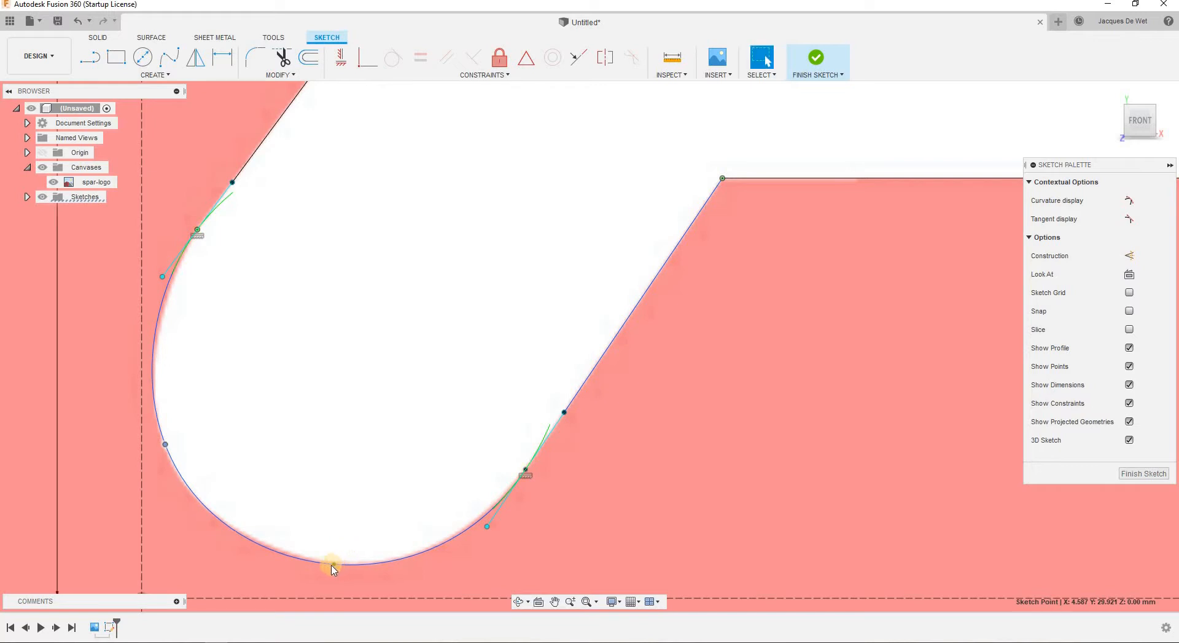
{"action": "left_click_drag", "start_coordinate": [335, 564], "coordinate": [334, 565]}
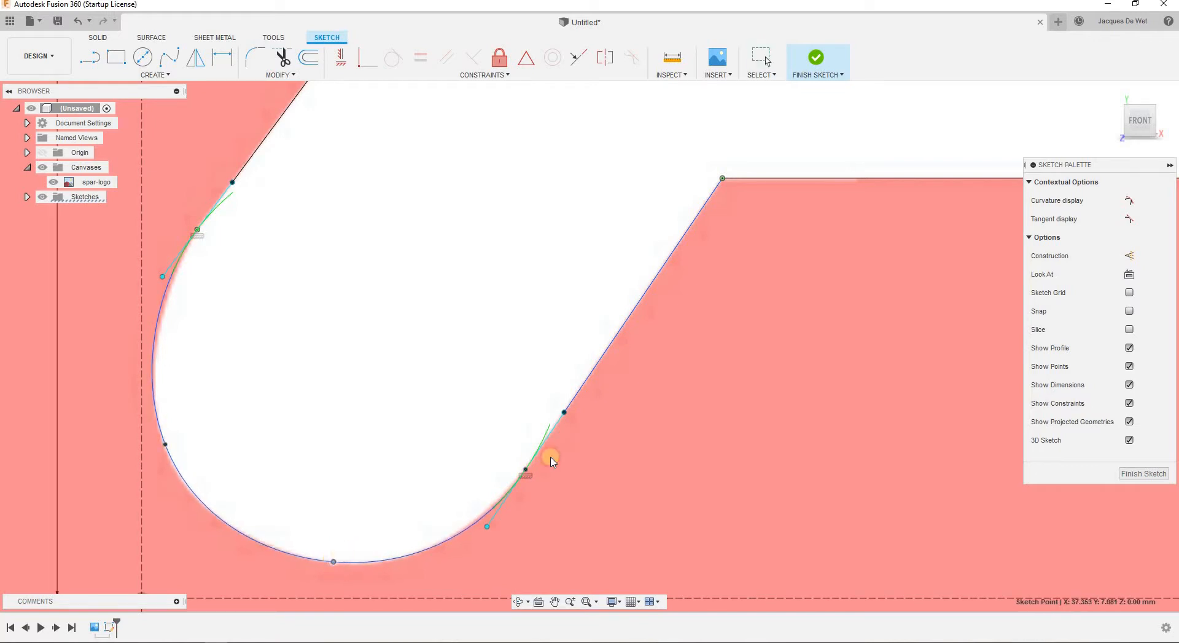
Unfix the lower endpoint of the left leg's outer side and shift it slightly to about X 10.95 mm.
{"action": "scroll", "coordinate": [298, 414], "scroll_direction": "down", "scroll_amount": 2}
{"action": "middle_click_drag", "start_coordinate": [289, 334], "coordinate": [441, 470]}
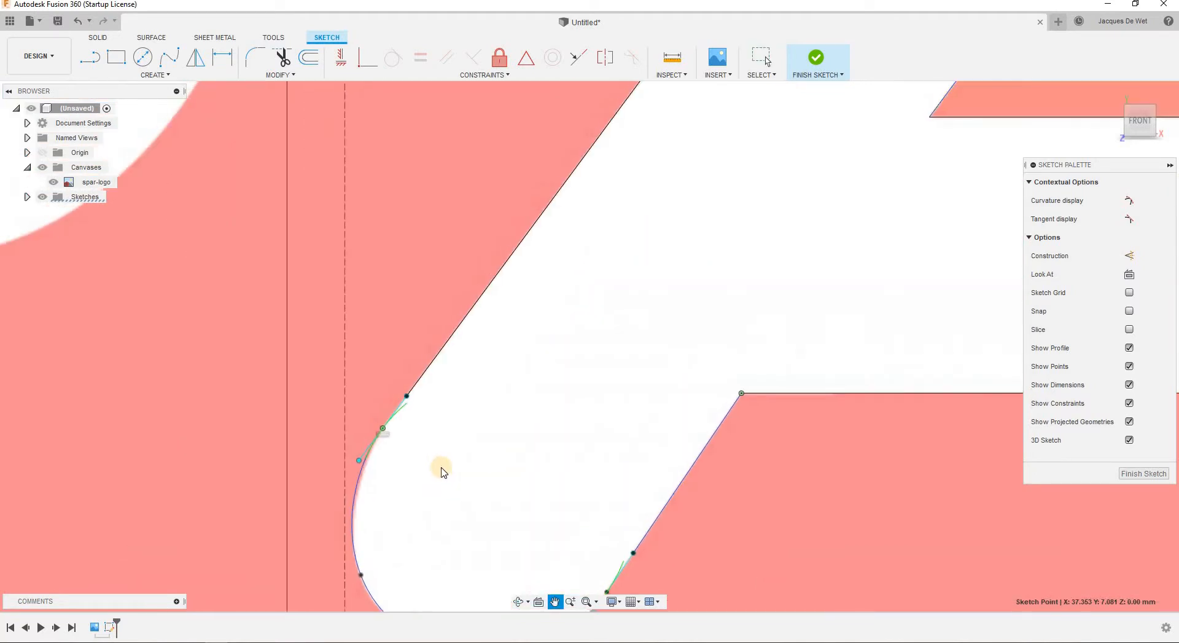
{"action": "scroll", "coordinate": [439, 469], "scroll_direction": "up", "scroll_amount": 2}
{"action": "scroll", "coordinate": [279, 390], "scroll_direction": "up", "scroll_amount": 1}
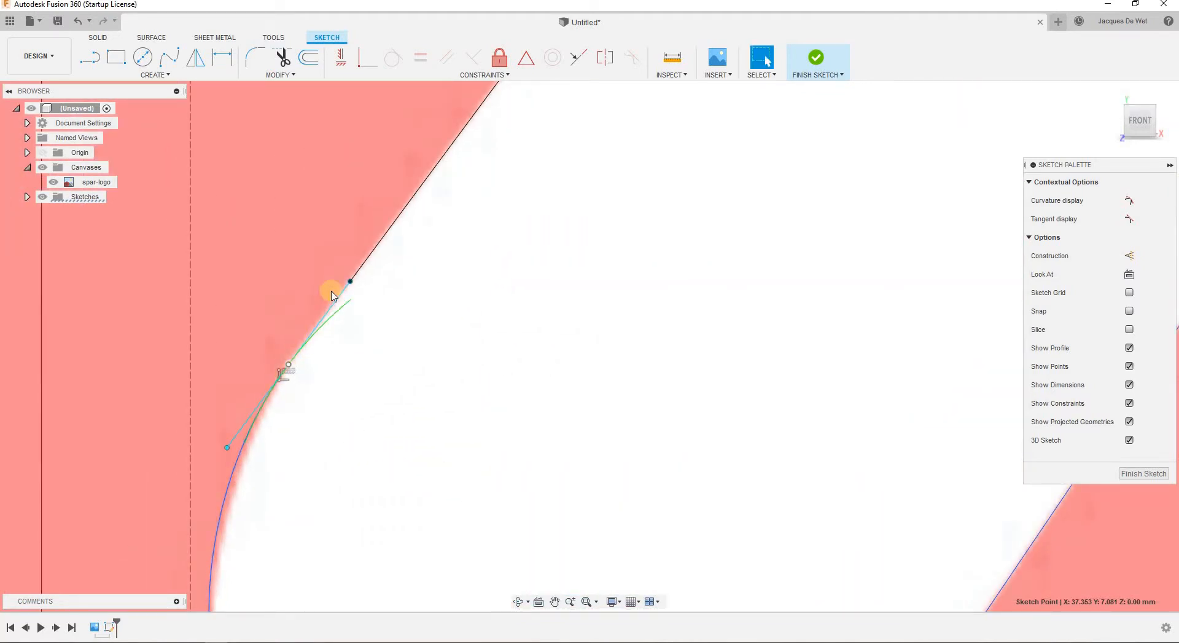
{"action": "scroll", "coordinate": [313, 367], "scroll_direction": "up", "scroll_amount": 1}
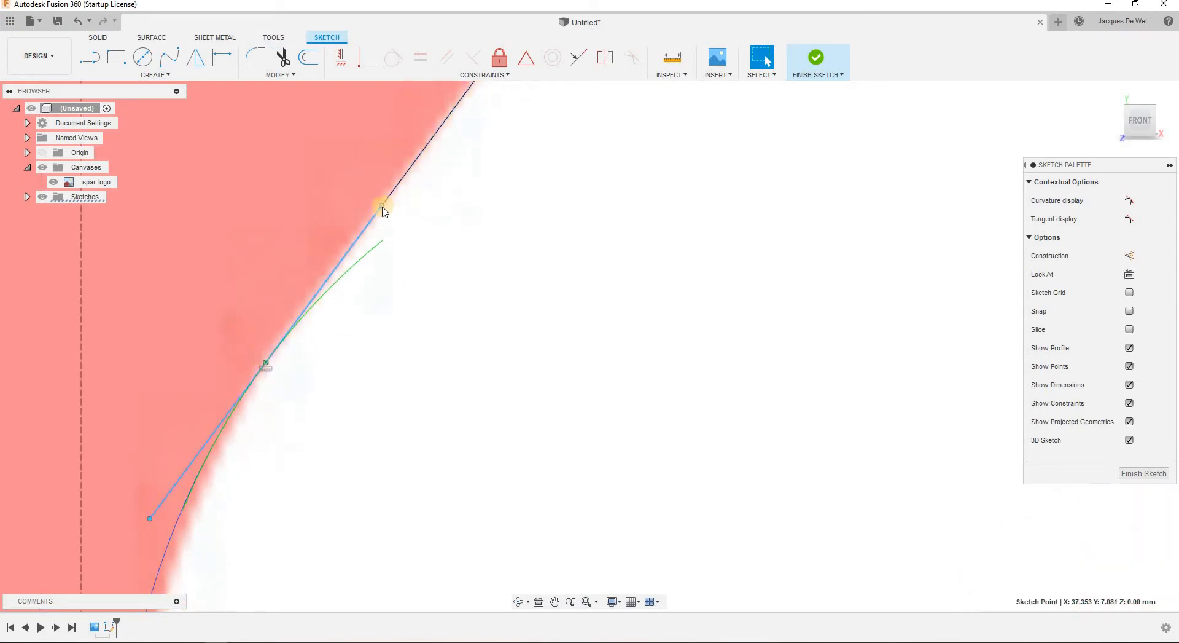
{"action": "left_click", "coordinate": [322, 368]}
{"action": "scroll", "coordinate": [288, 393], "scroll_direction": "down", "scroll_amount": 1}
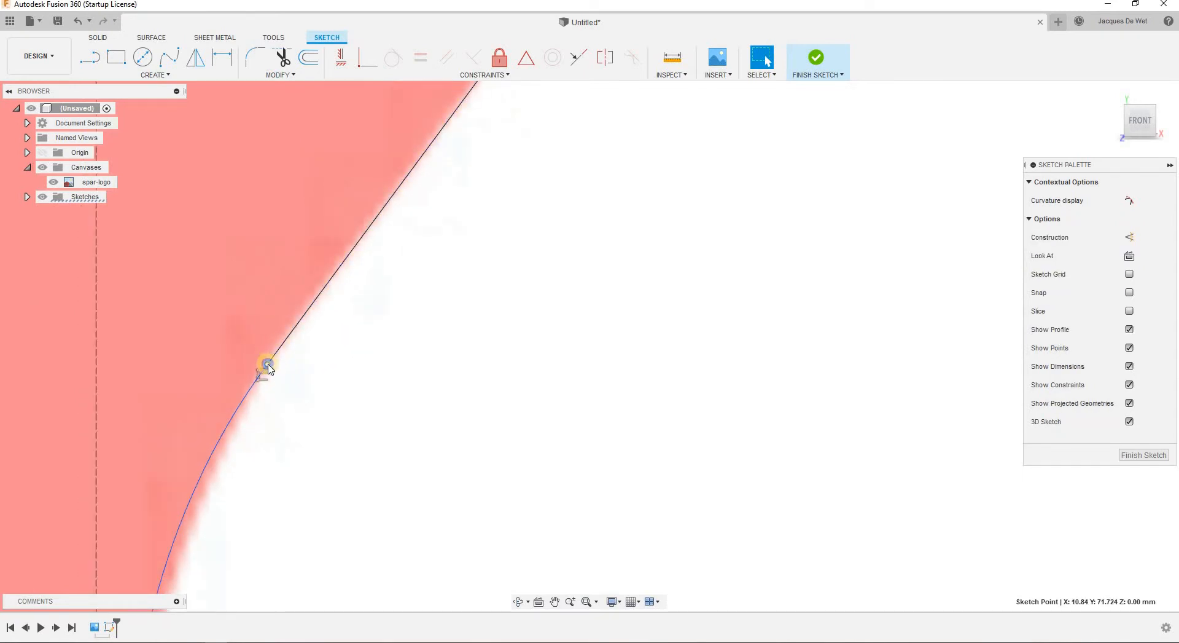
{"action": "right_click", "coordinate": [268, 368]}
{"action": "left_click", "coordinate": [251, 431]}
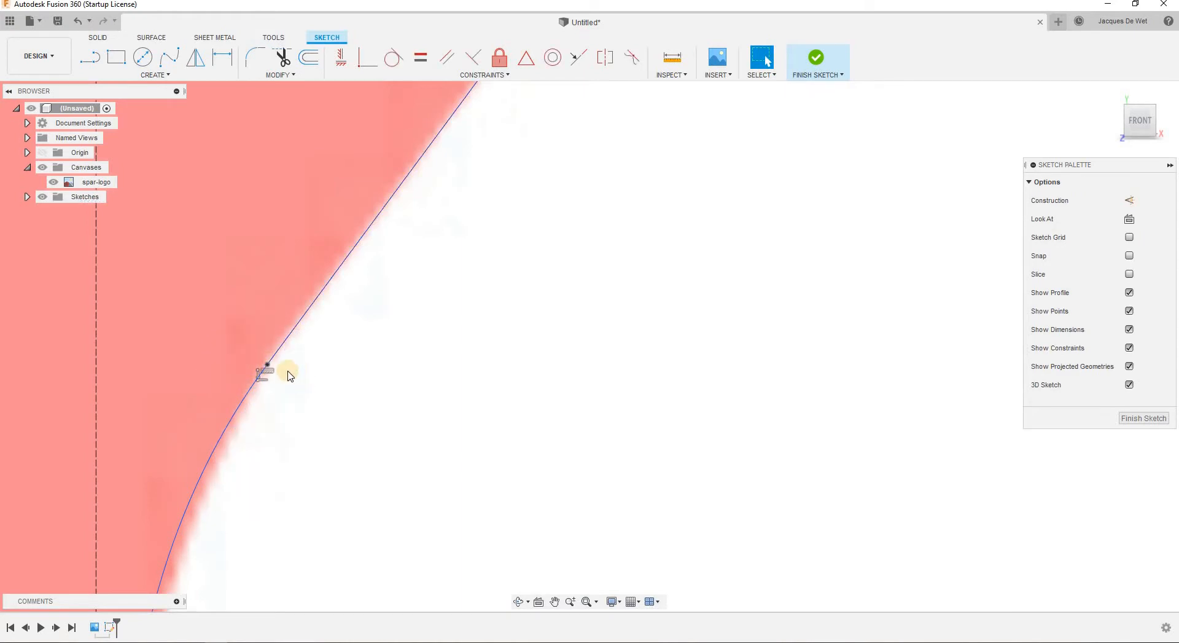
{"action": "mouse_move", "coordinate": [281, 348]}
{"action": "left_mouse_down"}
{"action": "mouse_move", "coordinate": [290, 343]}
{"action": "mouse_move", "coordinate": [252, 346]}
{"action": "mouse_move", "coordinate": [269, 350]}
{"action": "left_mouse_up"}
{"action": "scroll", "coordinate": [458, 383], "scroll_direction": "down", "scroll_amount": 8}
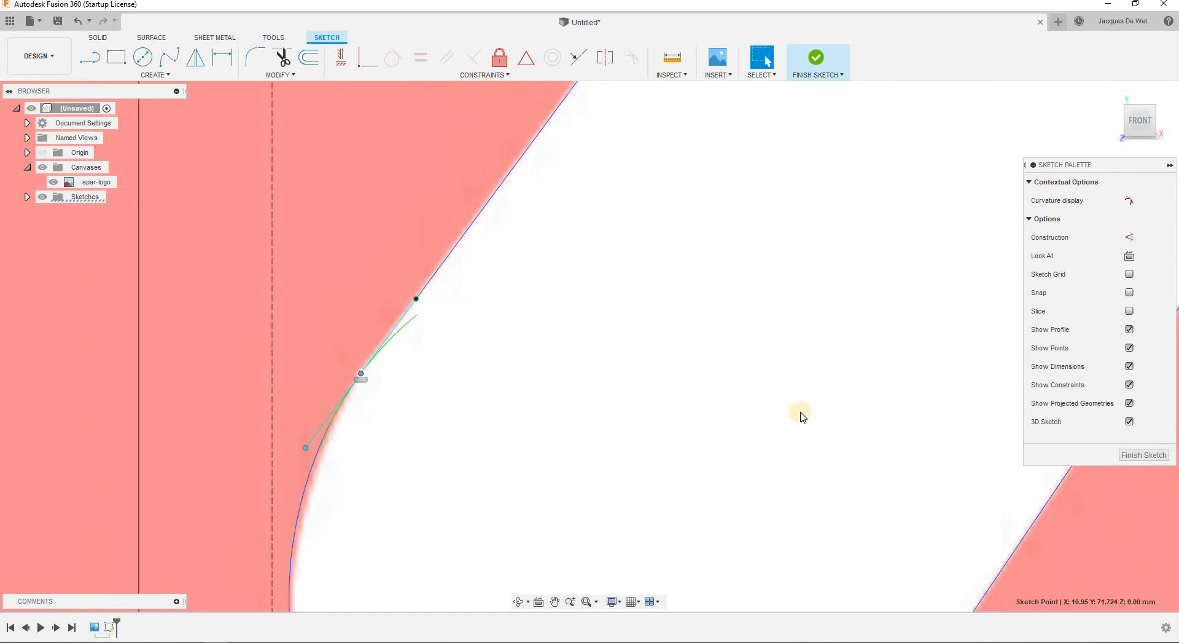
Unfix the lower endpoint of the right leg's outer side.
{"action": "middle_click_drag", "start_coordinate": [801, 410], "coordinate": [248, 499]}
{"action": "middle_click_drag", "start_coordinate": [913, 447], "coordinate": [543, 489]}
{"action": "scroll", "coordinate": [1089, 498], "scroll_direction": "down", "scroll_amount": 1}
{"action": "scroll", "coordinate": [1089, 498], "scroll_direction": "down", "scroll_amount": 4}
{"action": "mouse_move", "coordinate": [1090, 499]}
{"action": "middle_mouse_down"}
{"action": "mouse_move", "coordinate": [495, 521]}
{"action": "mouse_move", "coordinate": [437, 510]}
{"action": "middle_mouse_up"}
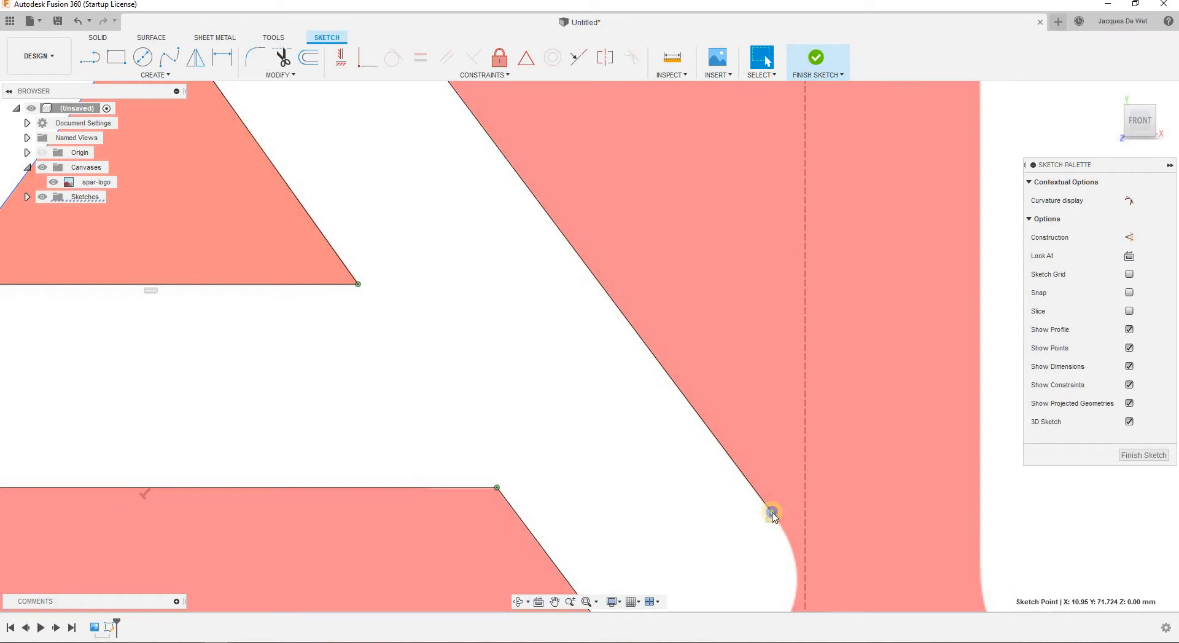
{"action": "right_click", "coordinate": [773, 515]}
{"action": "left_click", "coordinate": [768, 516]}
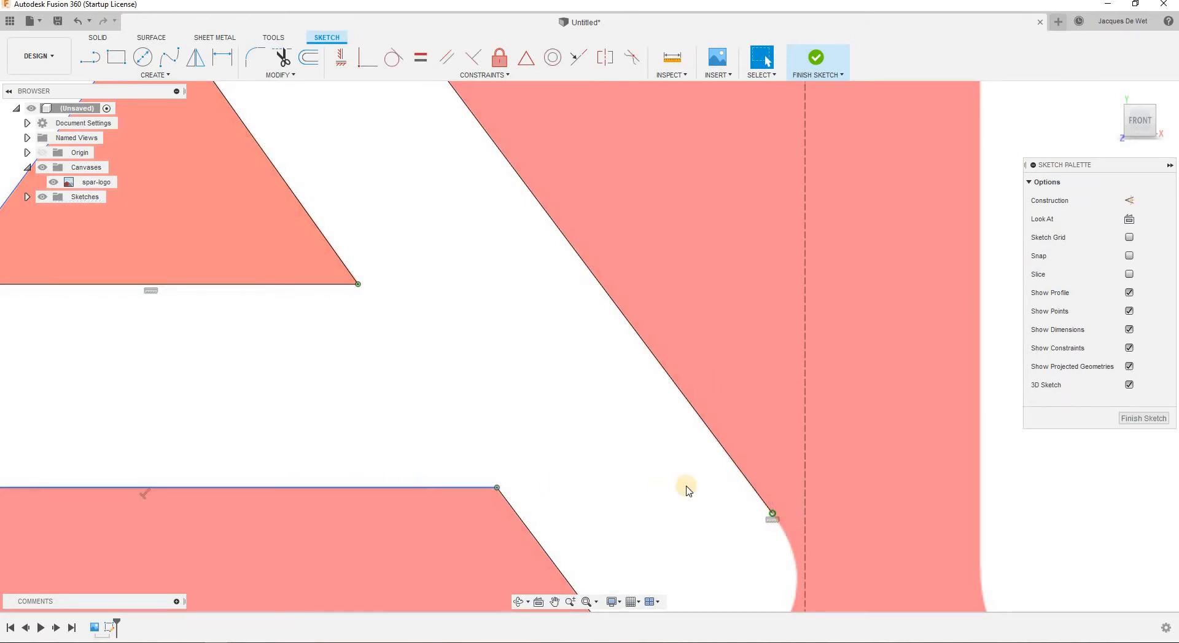
{"action": "scroll", "coordinate": [787, 483], "scroll_direction": "down", "scroll_amount": 1}
{"action": "scroll", "coordinate": [787, 483], "scroll_direction": "up", "scroll_amount": 5}
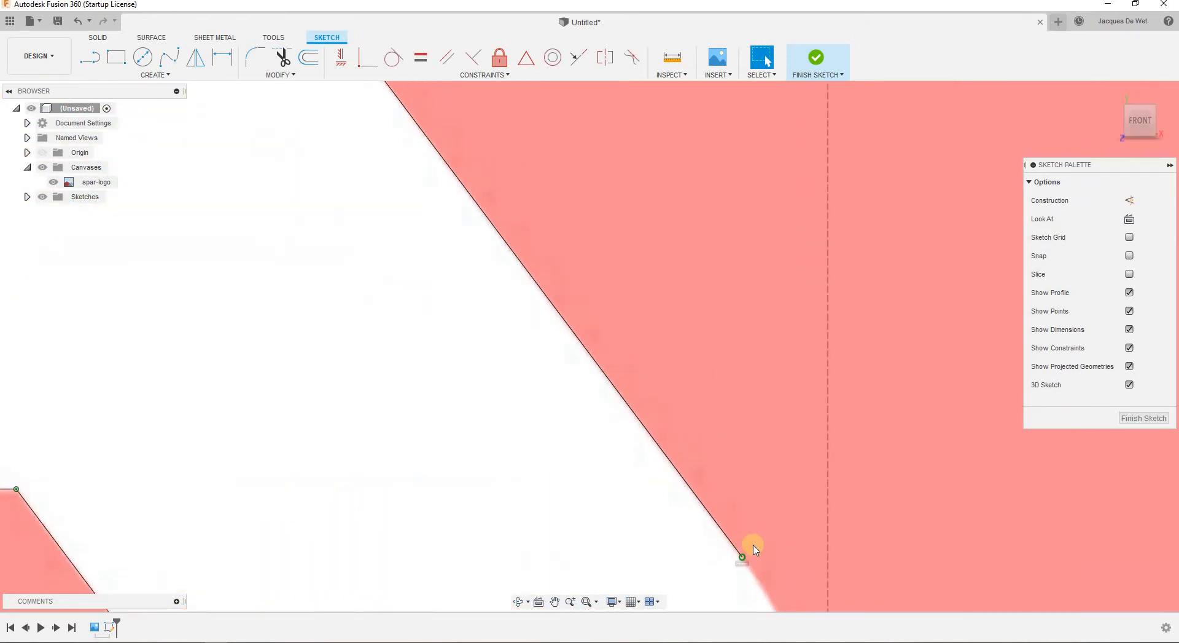
{"action": "right_click", "coordinate": [742, 557]}
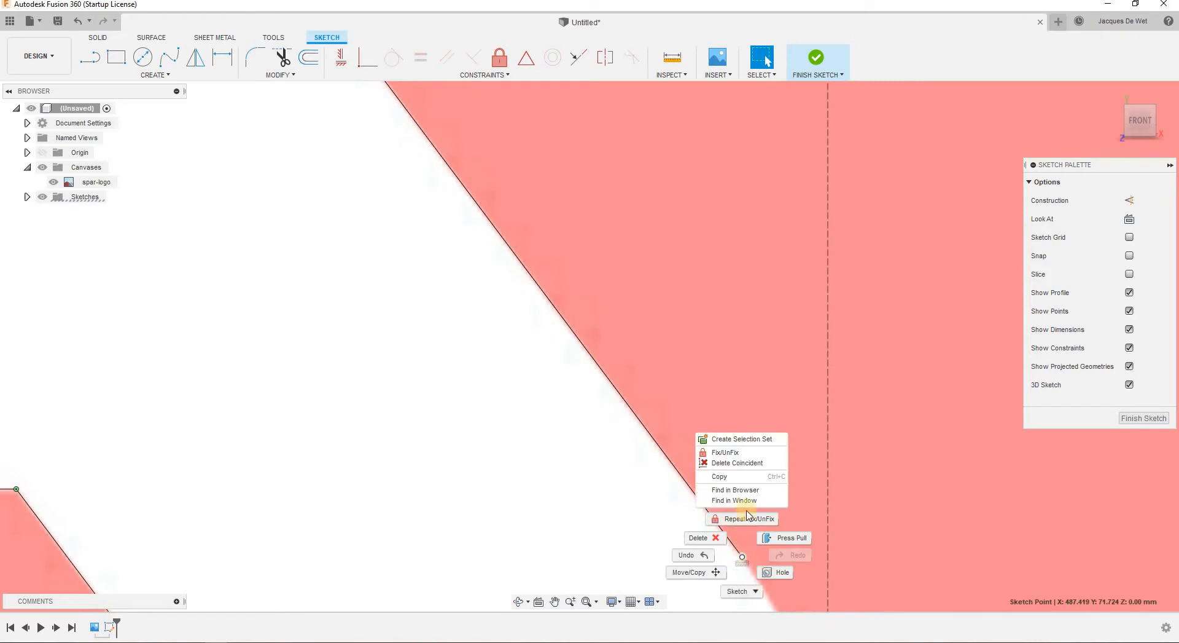
{"action": "left_click", "coordinate": [734, 454]}
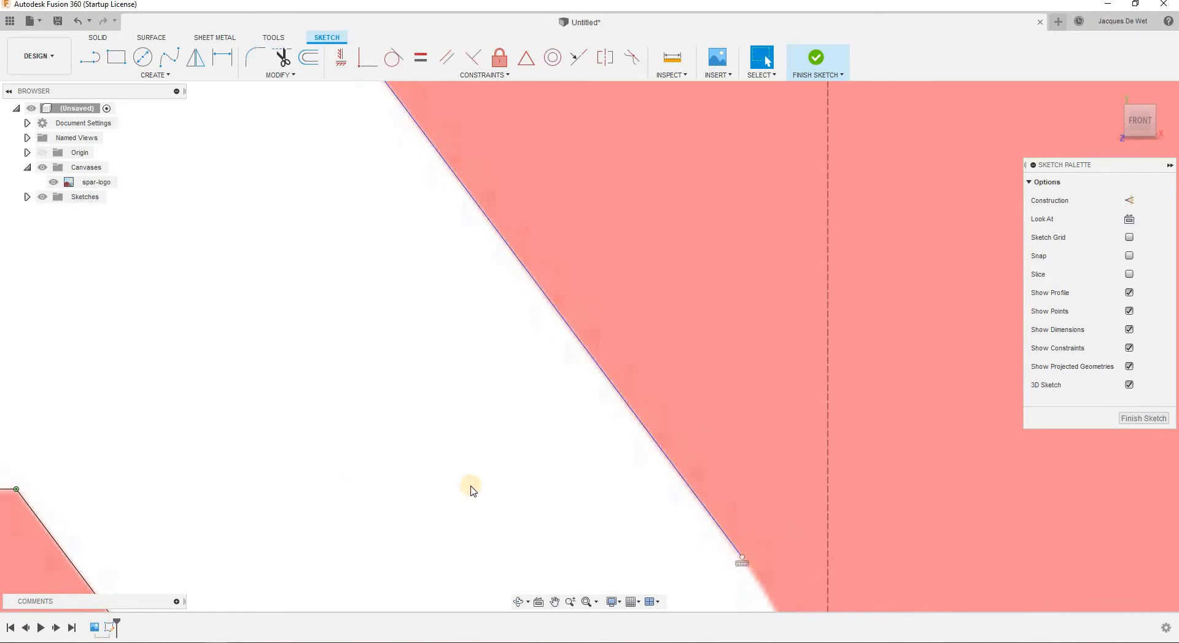
Try to move the lower endpoint of the left leg's outer side along the canvas edge.
{"action": "scroll", "coordinate": [345, 469], "scroll_direction": "down", "scroll_amount": 5}
{"action": "middle_click_drag", "start_coordinate": [198, 470], "coordinate": [1096, 440]}
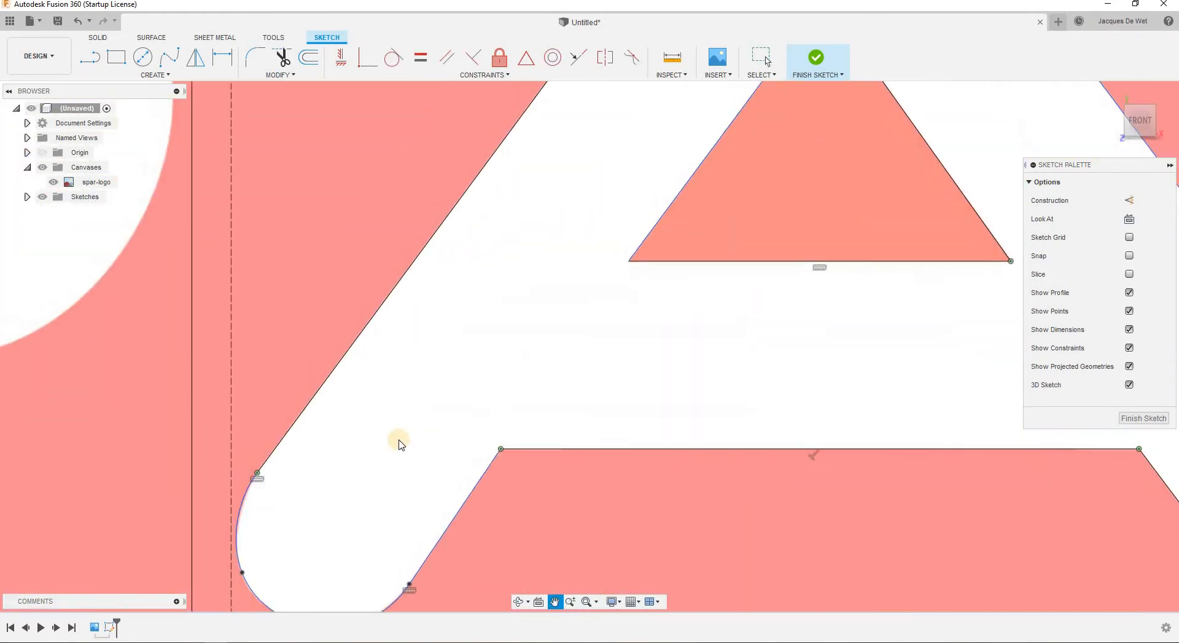
{"action": "key", "text": "Escape"}
{"action": "scroll", "coordinate": [206, 434], "scroll_direction": "up", "scroll_amount": 6}
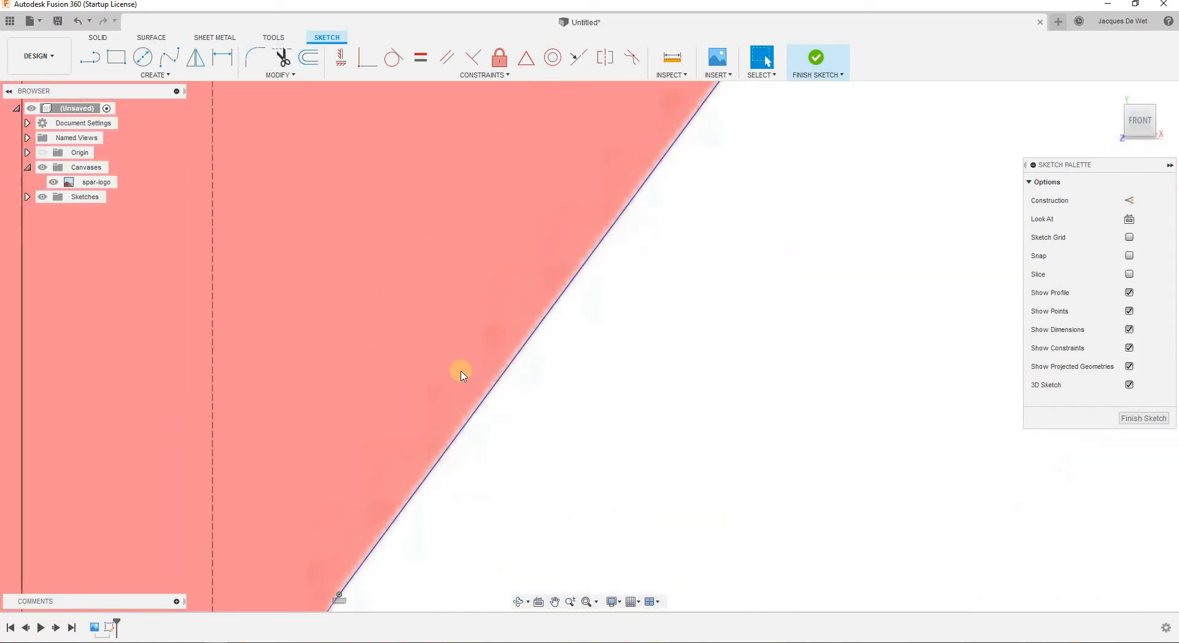
{"action": "scroll", "coordinate": [460, 372], "scroll_direction": "down", "scroll_amount": 2}
{"action": "scroll", "coordinate": [404, 513], "scroll_direction": "up", "scroll_amount": 2}
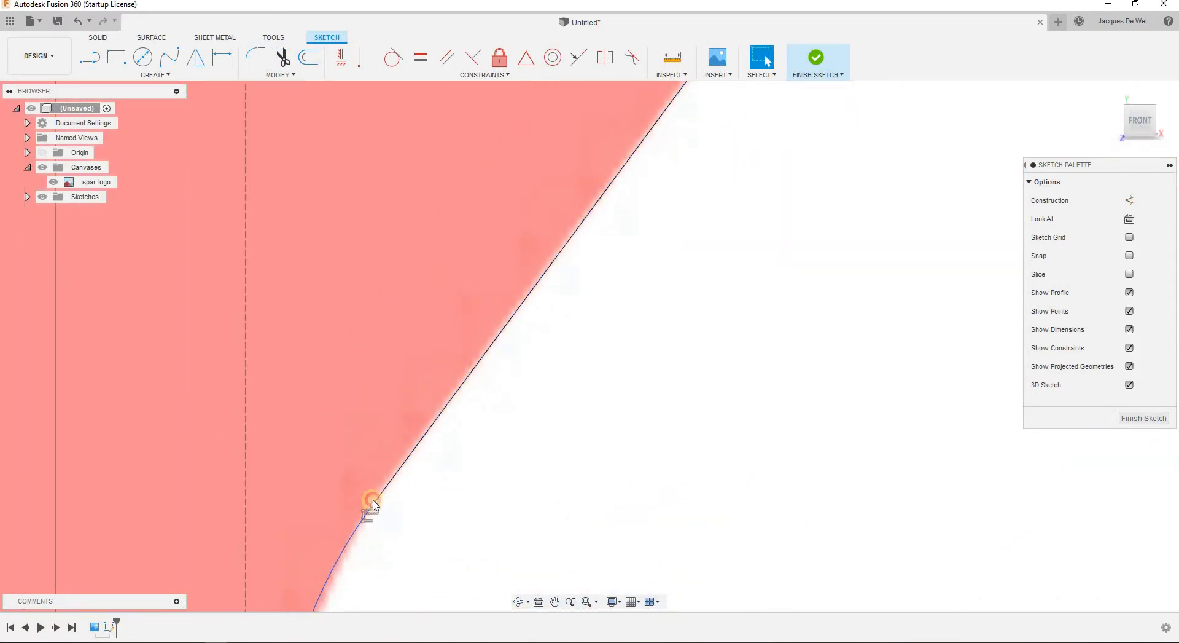
{"action": "left_click", "coordinate": [382, 492]}
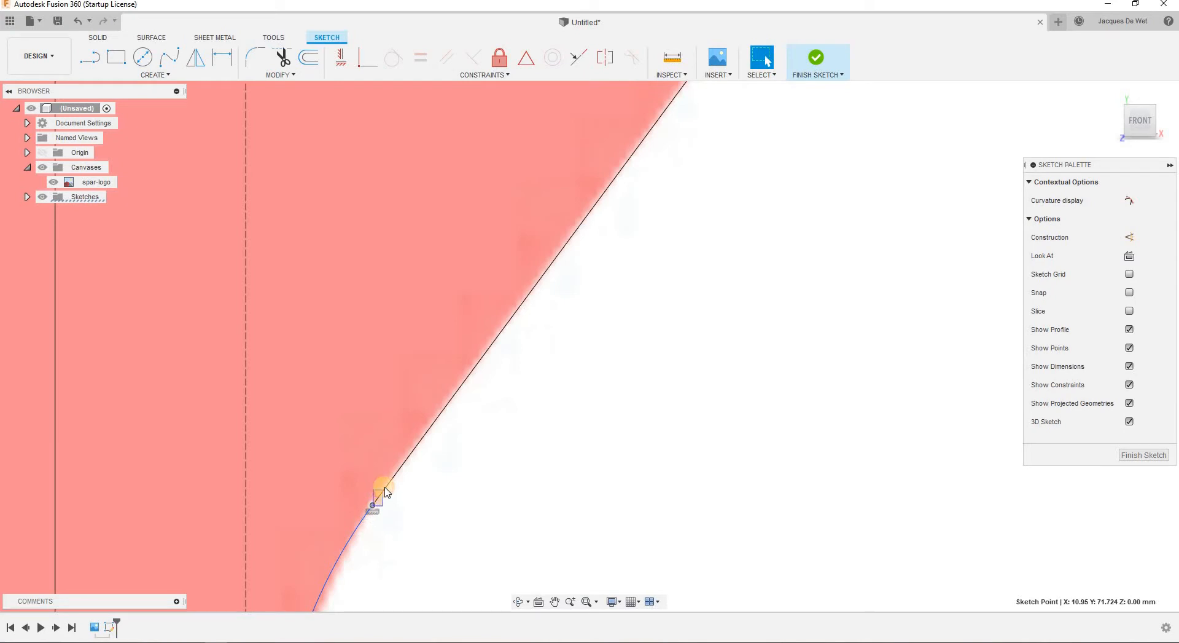
{"action": "left_click", "coordinate": [371, 507]}
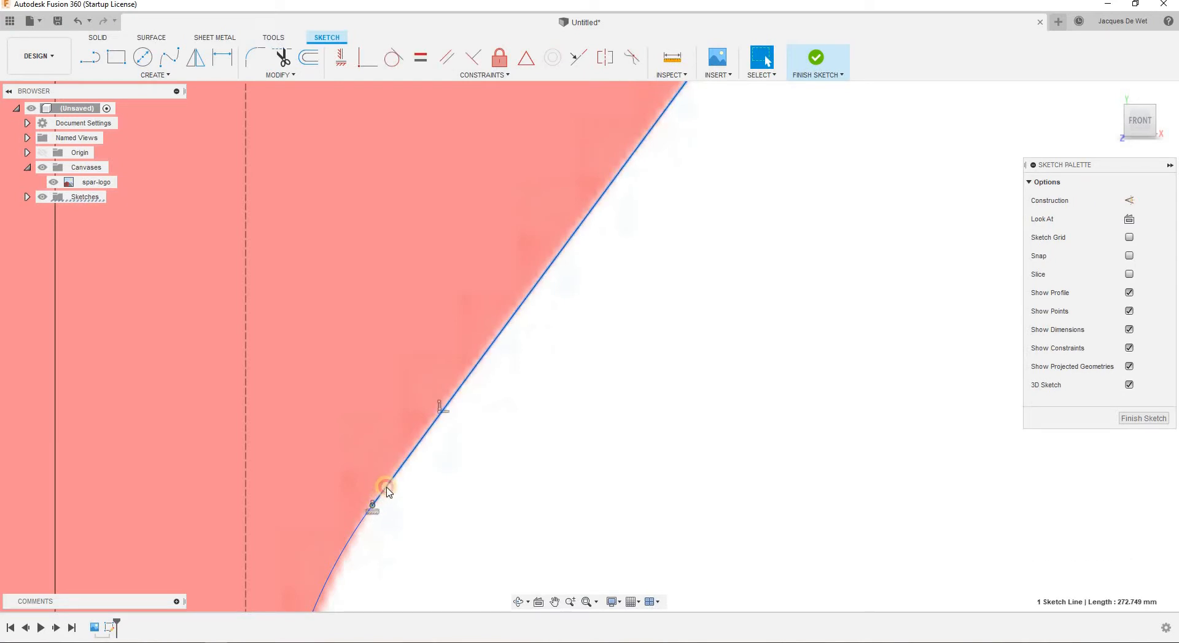
{"action": "scroll", "coordinate": [383, 499], "scroll_direction": "up", "scroll_amount": 5}
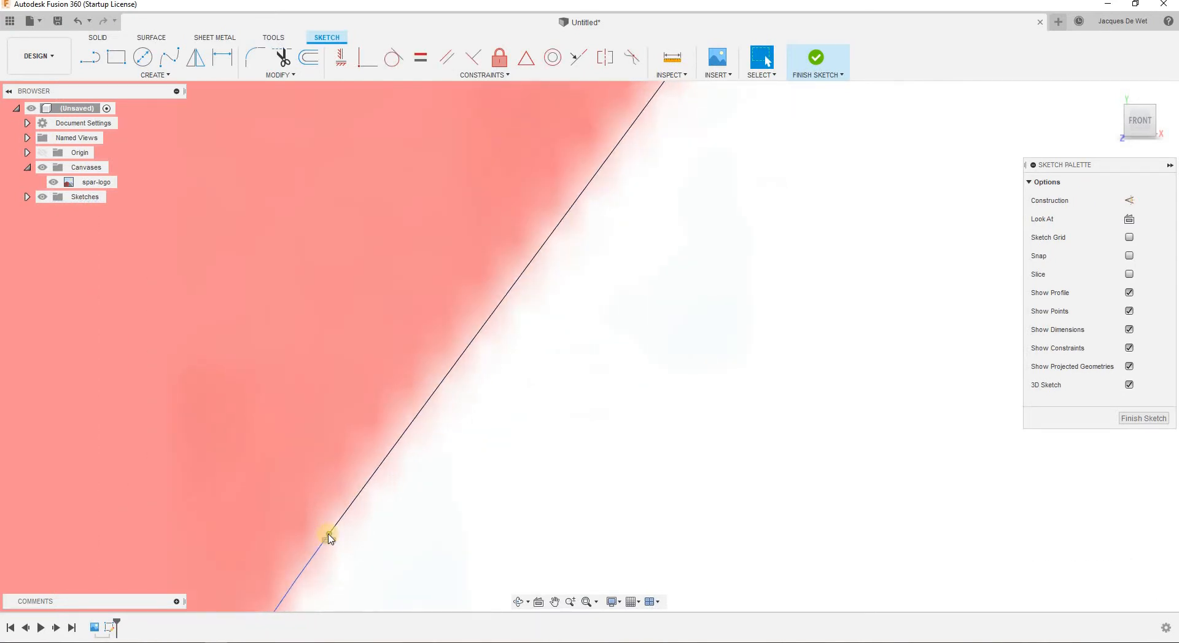
{"action": "right_click", "coordinate": [330, 537]}
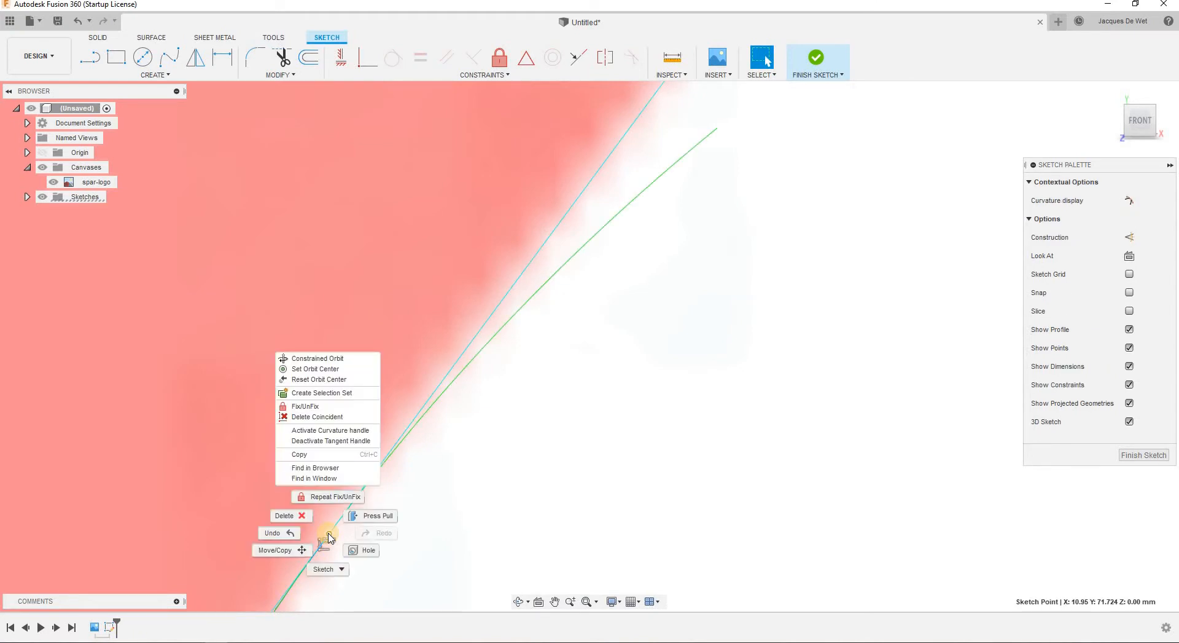
{"action": "left_click", "coordinate": [392, 459]}
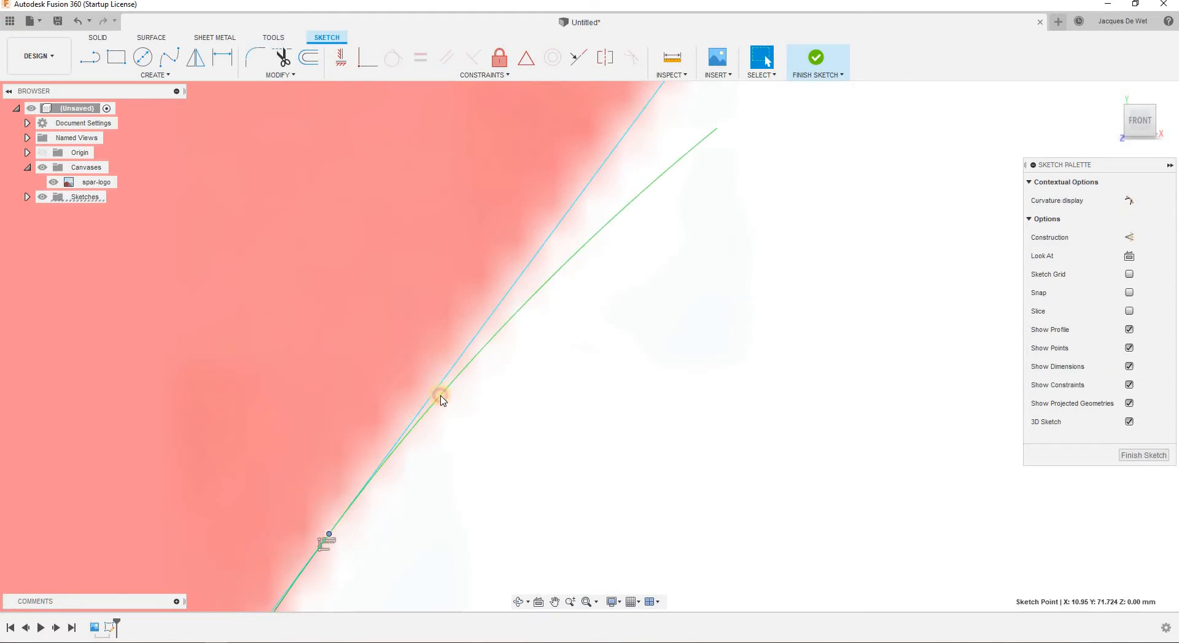
{"action": "left_click", "coordinate": [440, 399]}
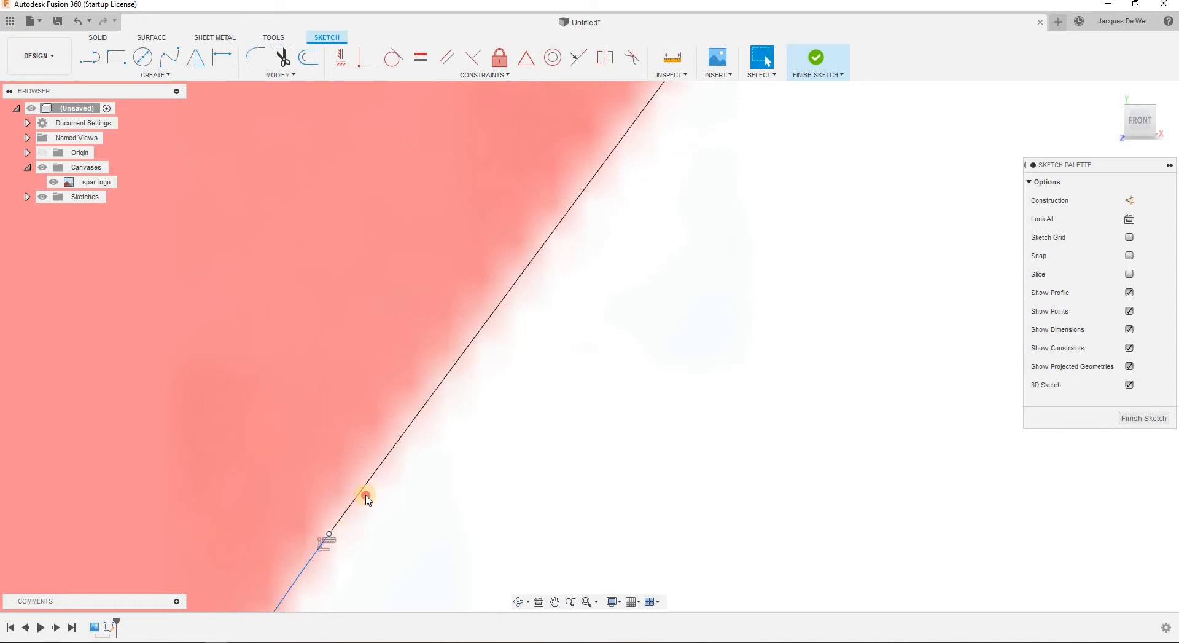
{"action": "left_click", "coordinate": [328, 537]}
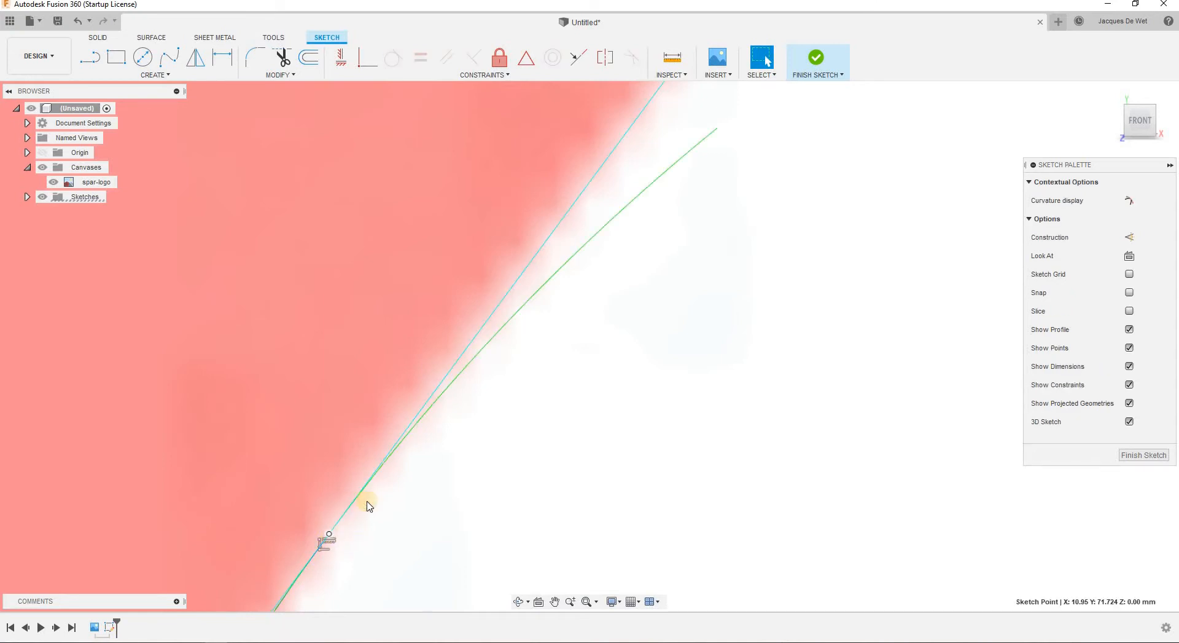
{"action": "right_click", "coordinate": [330, 533]}
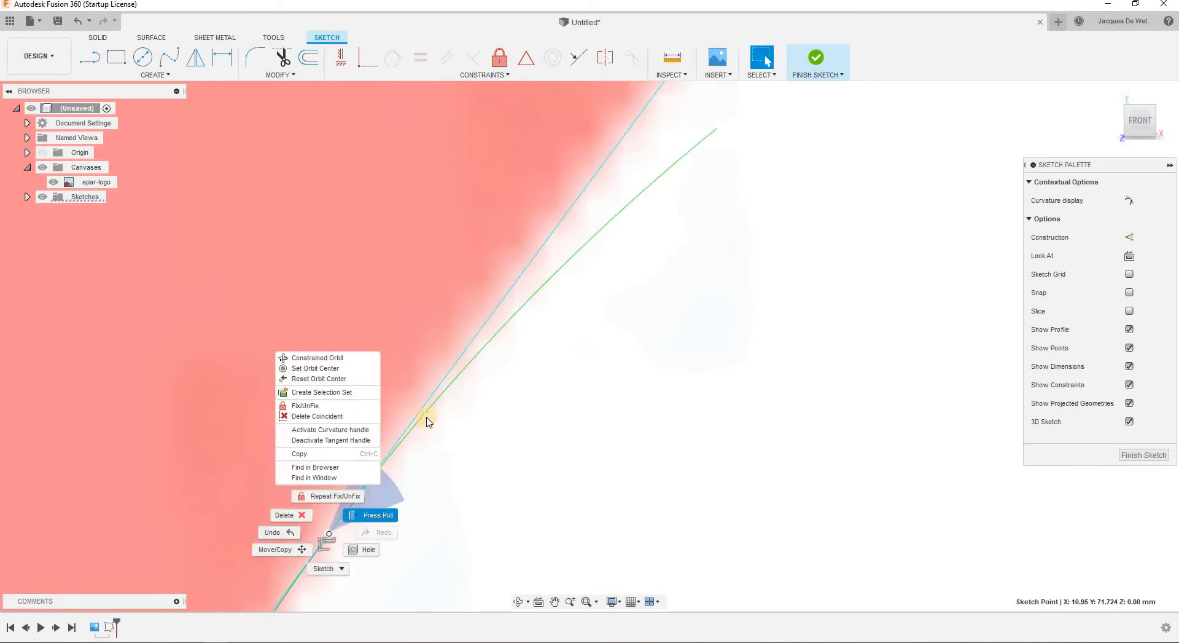
{"action": "left_click", "coordinate": [489, 325]}
Toggle Fix/UnFix on the left leg's outer lower endpoint and move it up the canvas edge to about X 11.16, Y 72.01 mm.
{"action": "left_click", "coordinate": [329, 538]}
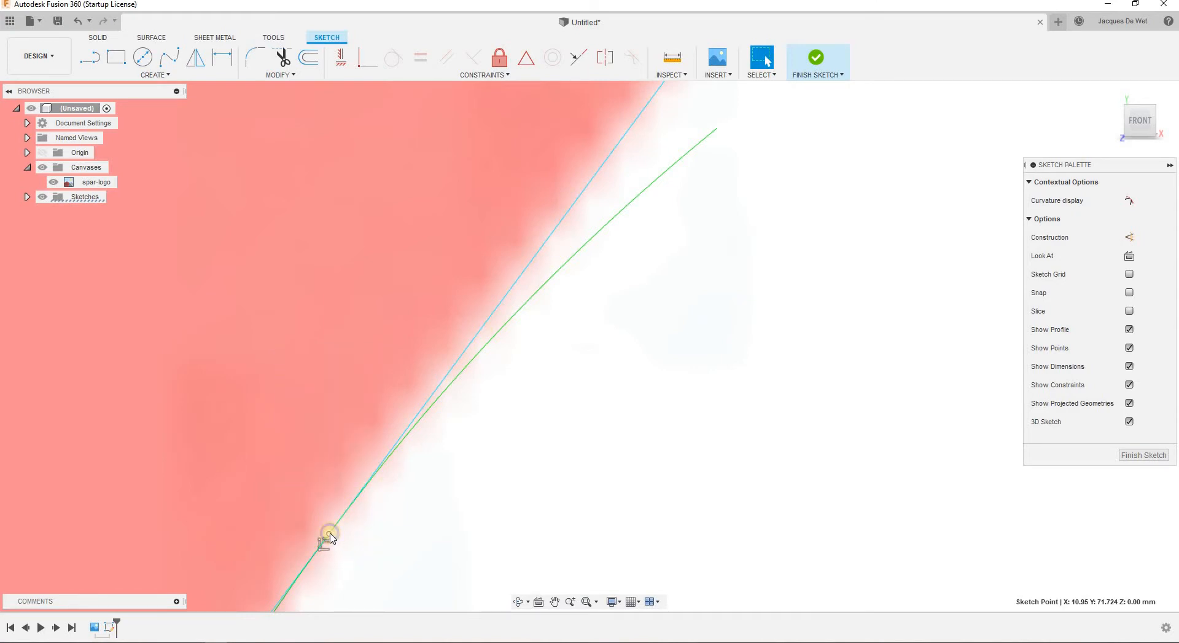
{"action": "right_click", "coordinate": [330, 537]}
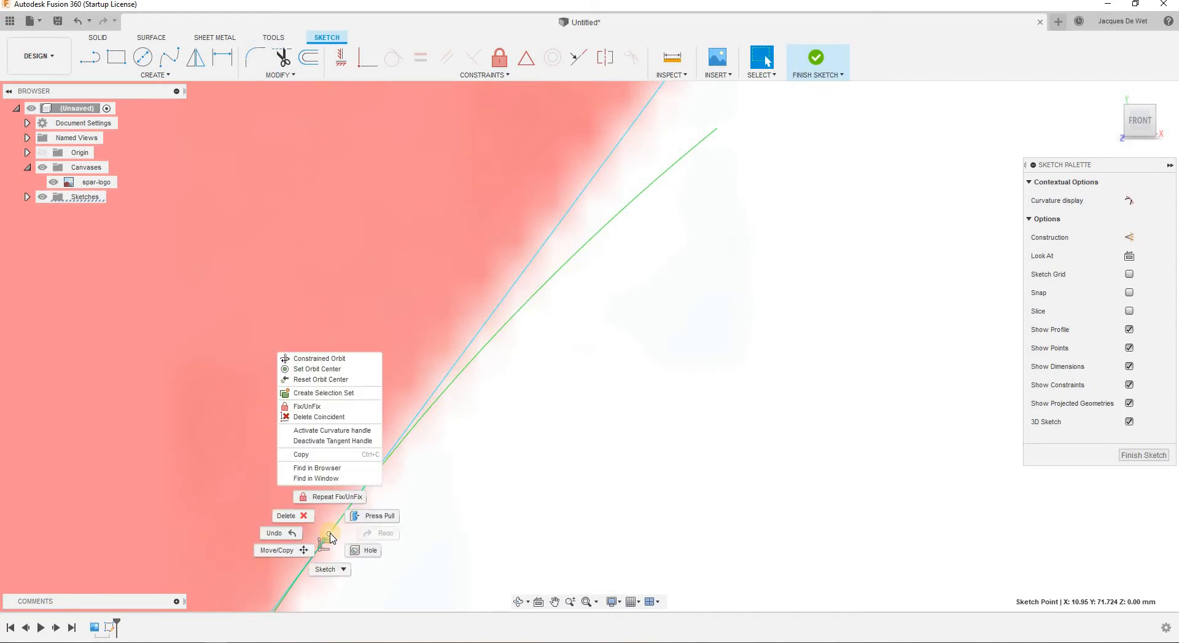
{"action": "left_click", "coordinate": [359, 496]}
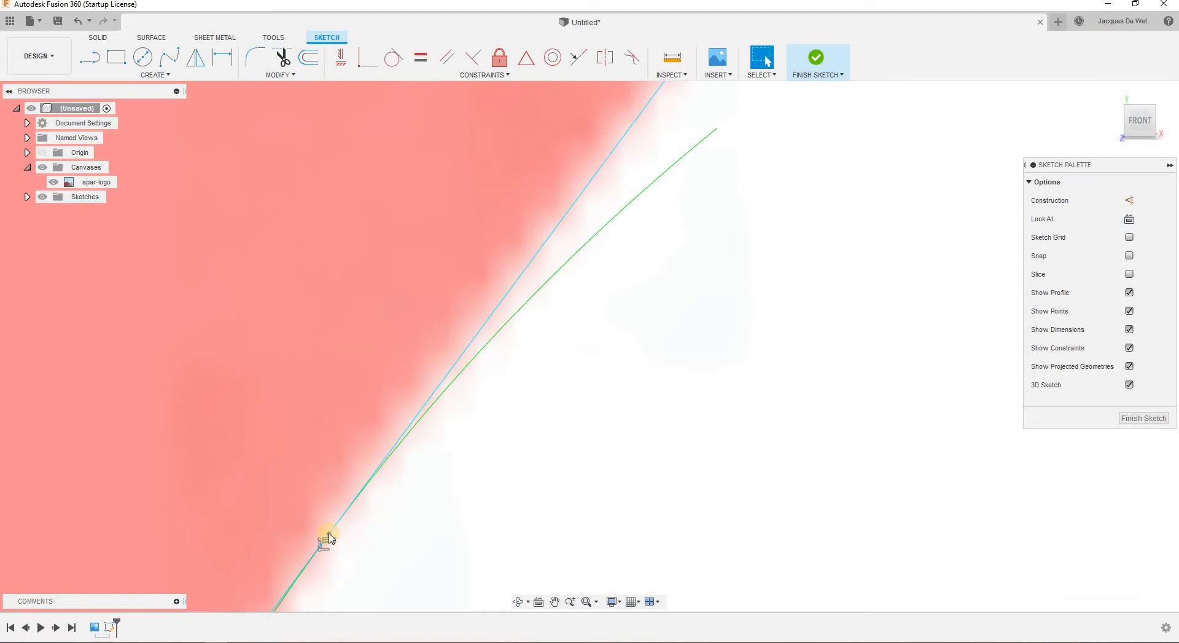
{"action": "left_click", "coordinate": [347, 513]}
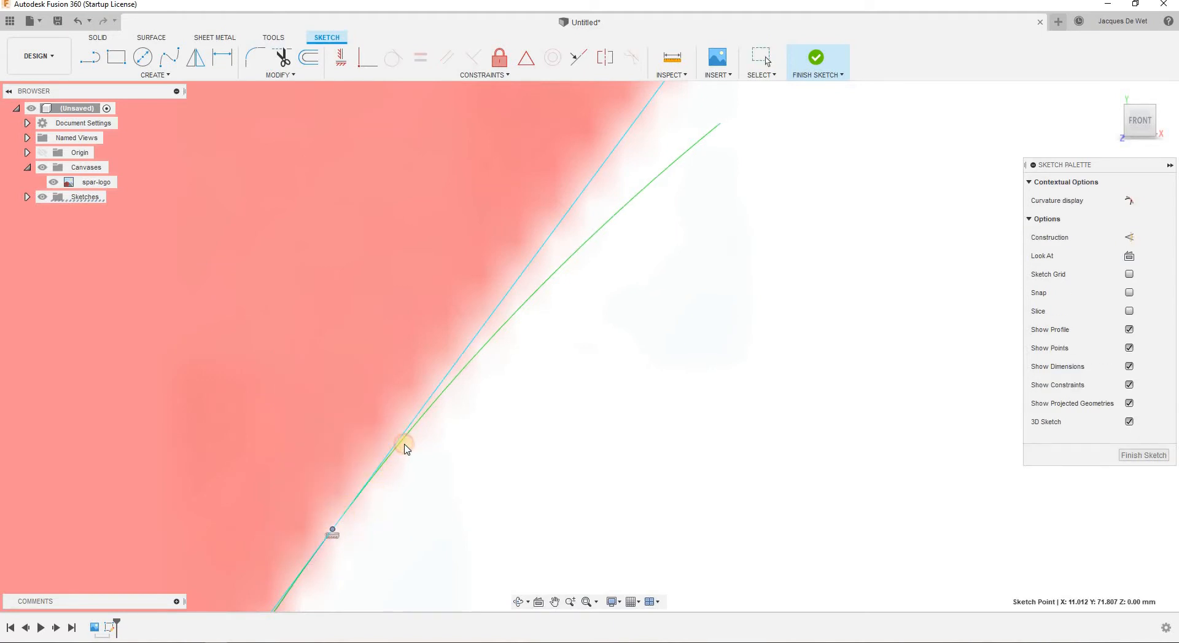
{"action": "left_click_drag", "start_coordinate": [335, 529], "coordinate": [363, 487]}
{"action": "scroll", "coordinate": [348, 524], "scroll_direction": "down", "scroll_amount": 2}
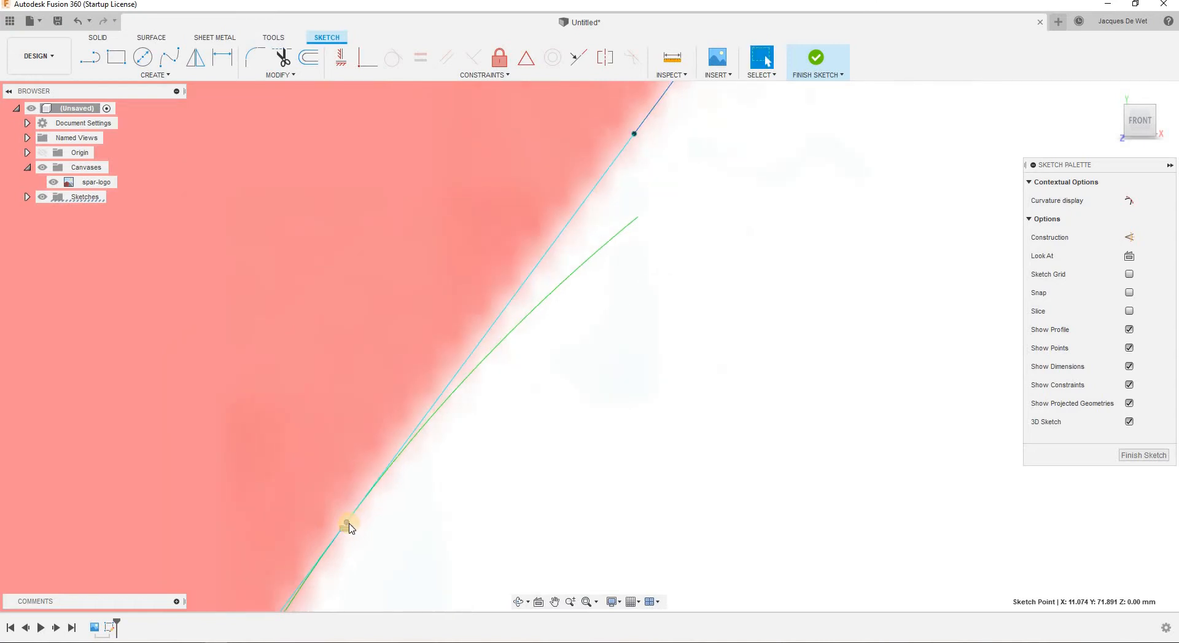
{"action": "left_click_drag", "start_coordinate": [363, 494], "coordinate": [374, 489]}
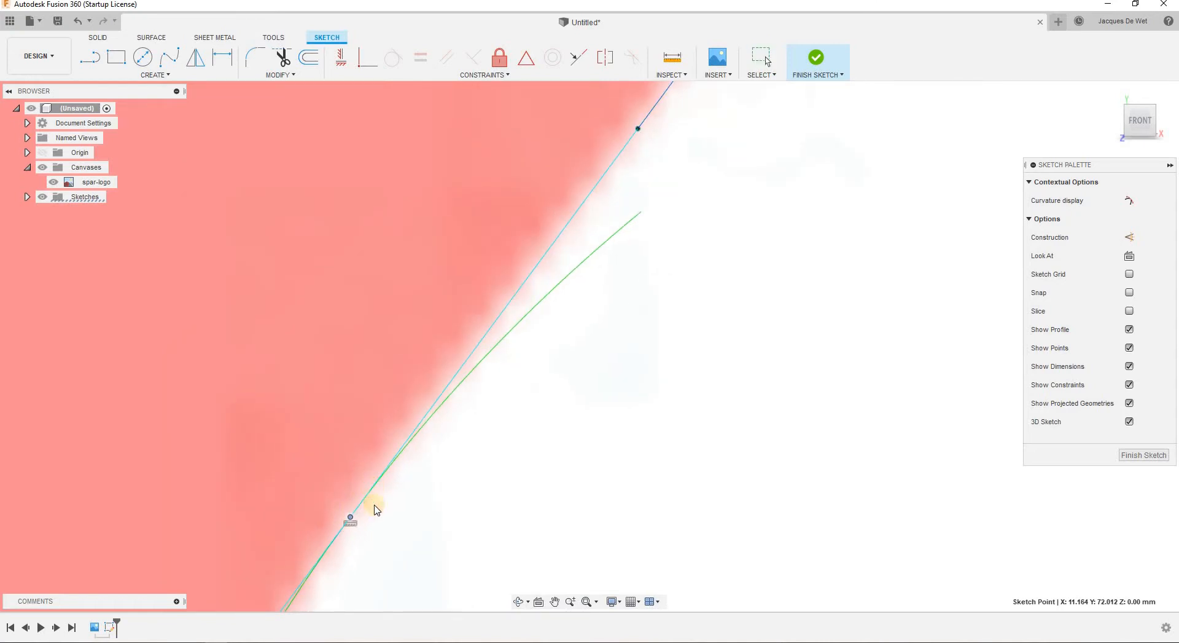
Move the left leg's outer lower endpoint up the canvas edge to about X 13.00, Y 74.48 mm and fix it there.
{"action": "scroll", "coordinate": [381, 518], "scroll_direction": "down", "scroll_amount": 1}
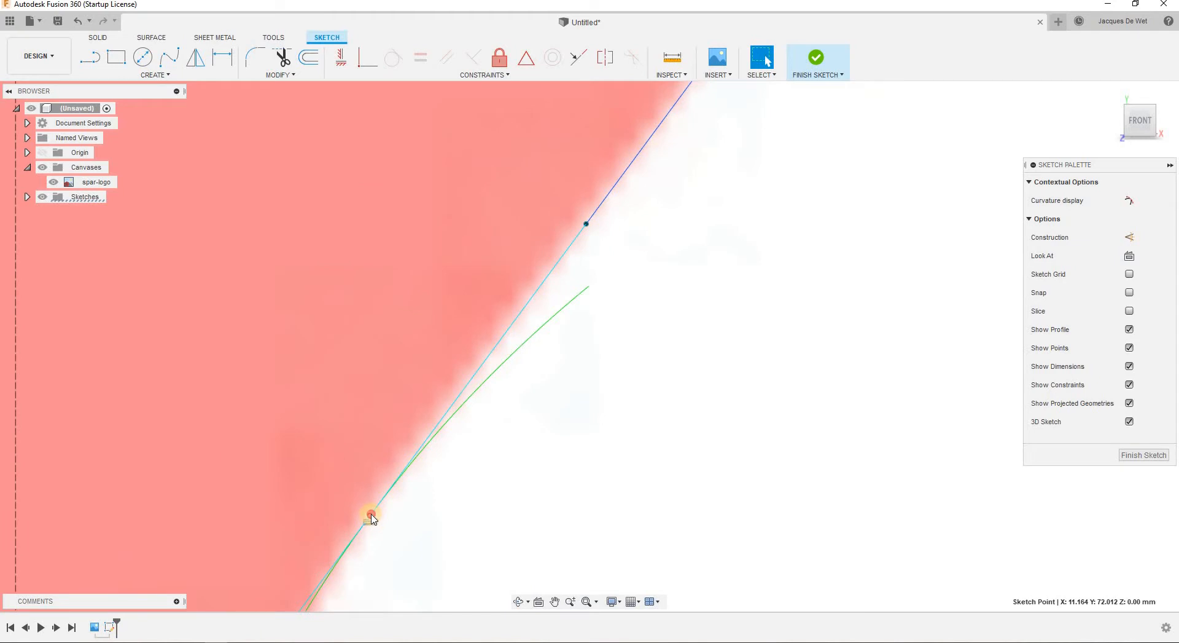
{"action": "scroll", "coordinate": [371, 518], "scroll_direction": "down", "scroll_amount": 1}
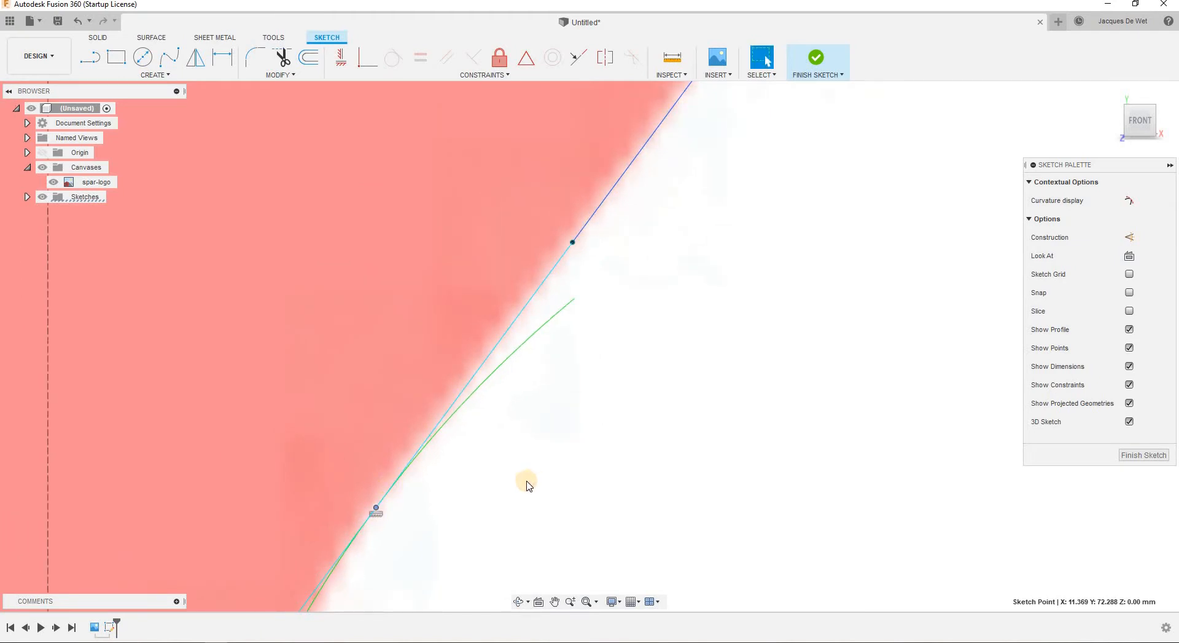
{"action": "scroll", "coordinate": [528, 486], "scroll_direction": "down", "scroll_amount": 3}
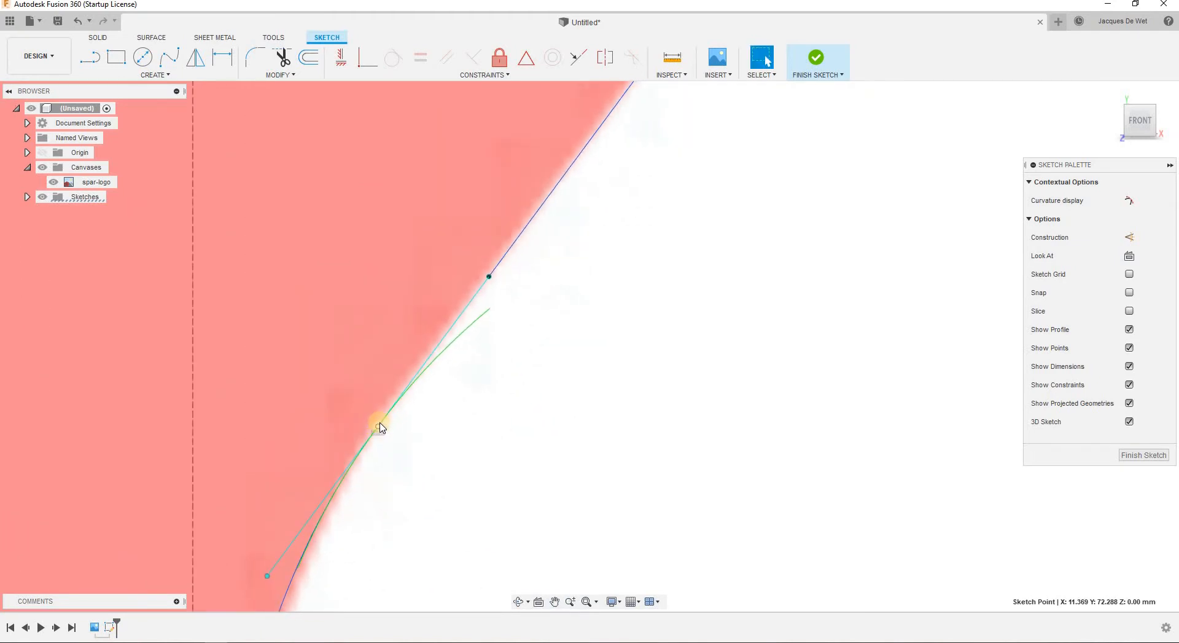
{"action": "left_click_drag", "start_coordinate": [402, 392], "coordinate": [405, 387]}
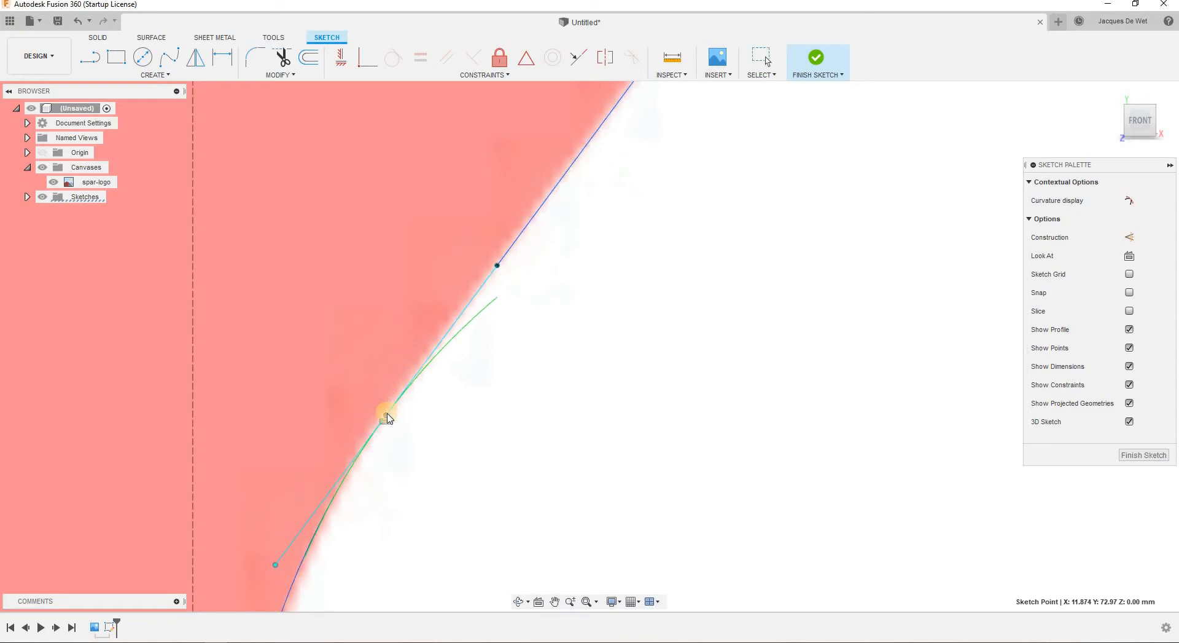
{"action": "left_click_drag", "start_coordinate": [381, 423], "coordinate": [405, 388]}
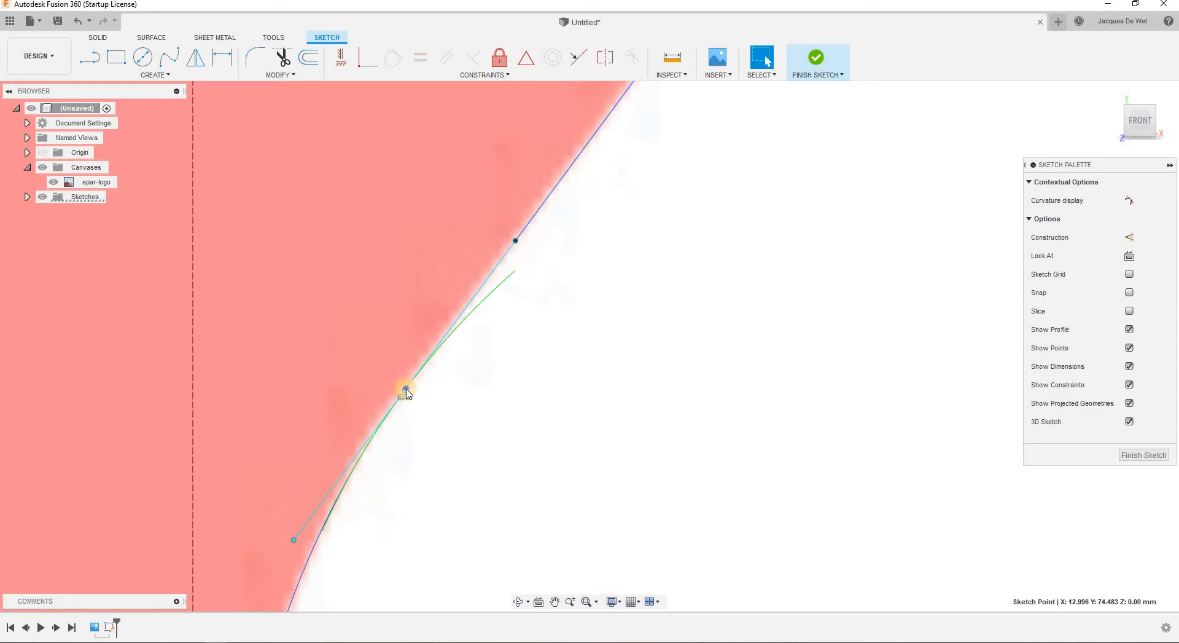
{"action": "right_click", "coordinate": [405, 389]}
{"action": "left_click", "coordinate": [419, 489]}
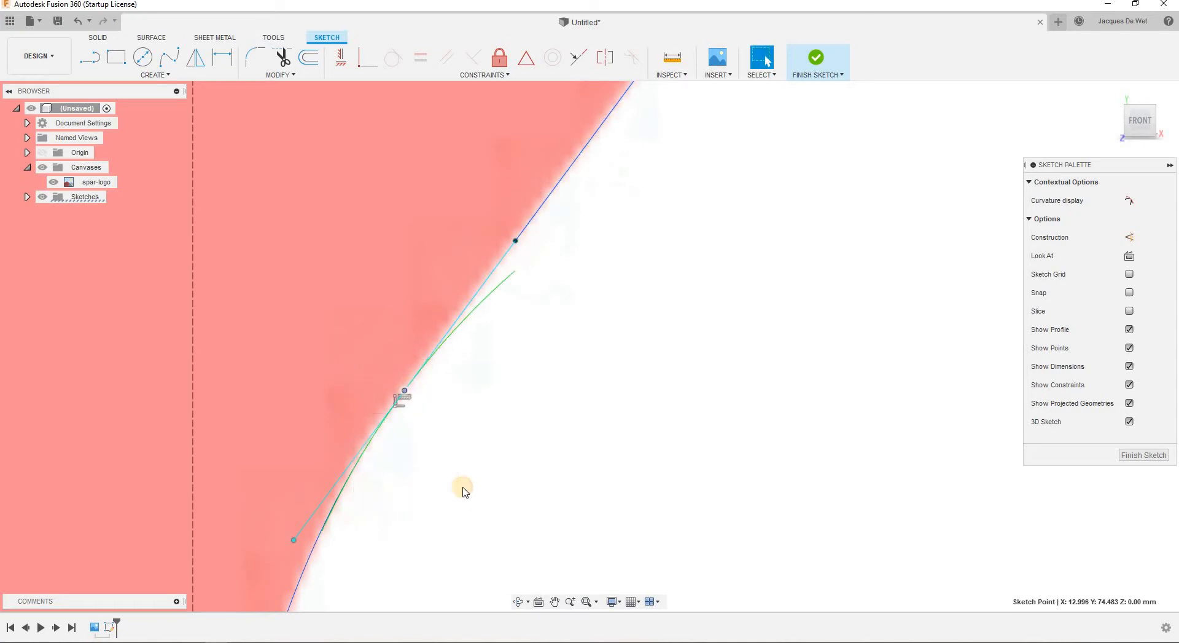
Fix the lower endpoint of the right leg's outer side with Fix/UnFix.
{"action": "scroll", "coordinate": [463, 488], "scroll_direction": "down", "scroll_amount": 3}
{"action": "scroll", "coordinate": [651, 394], "scroll_direction": "down", "scroll_amount": 5}
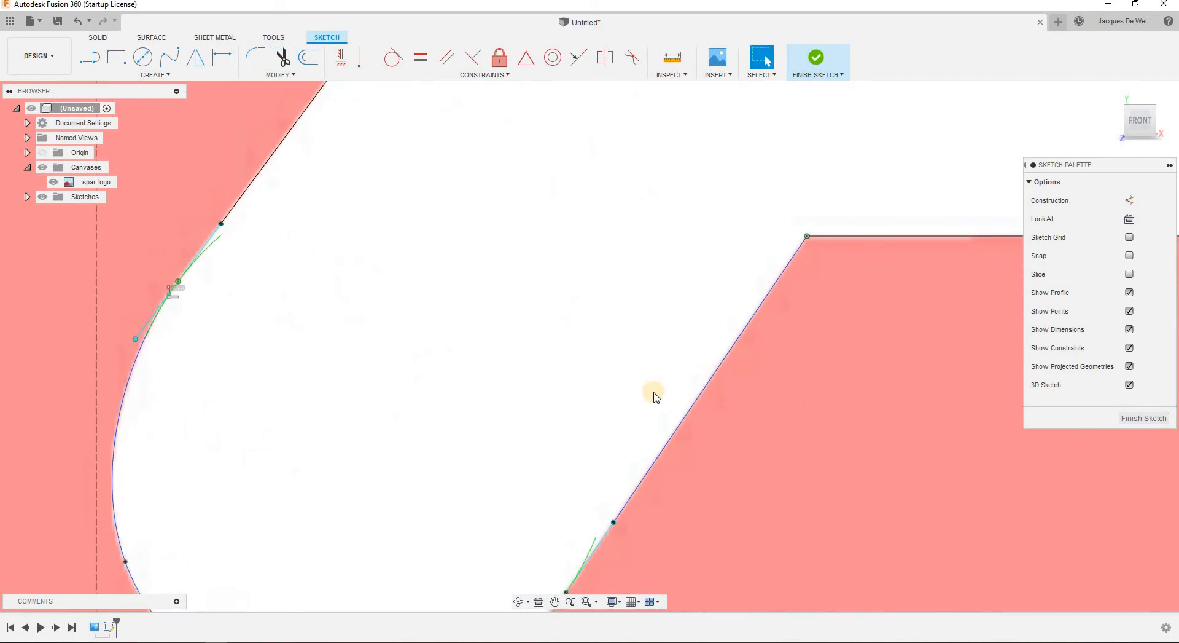
{"action": "scroll", "coordinate": [798, 416], "scroll_direction": "down", "scroll_amount": 2}
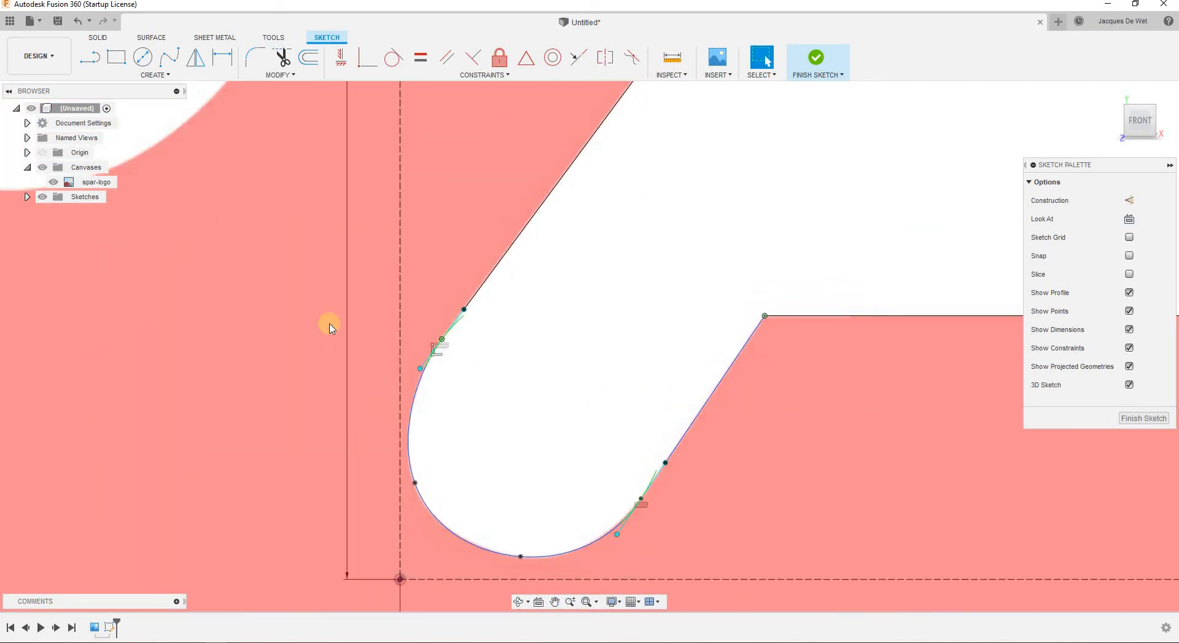
{"action": "scroll", "coordinate": [815, 467], "scroll_direction": "down", "scroll_amount": 3}
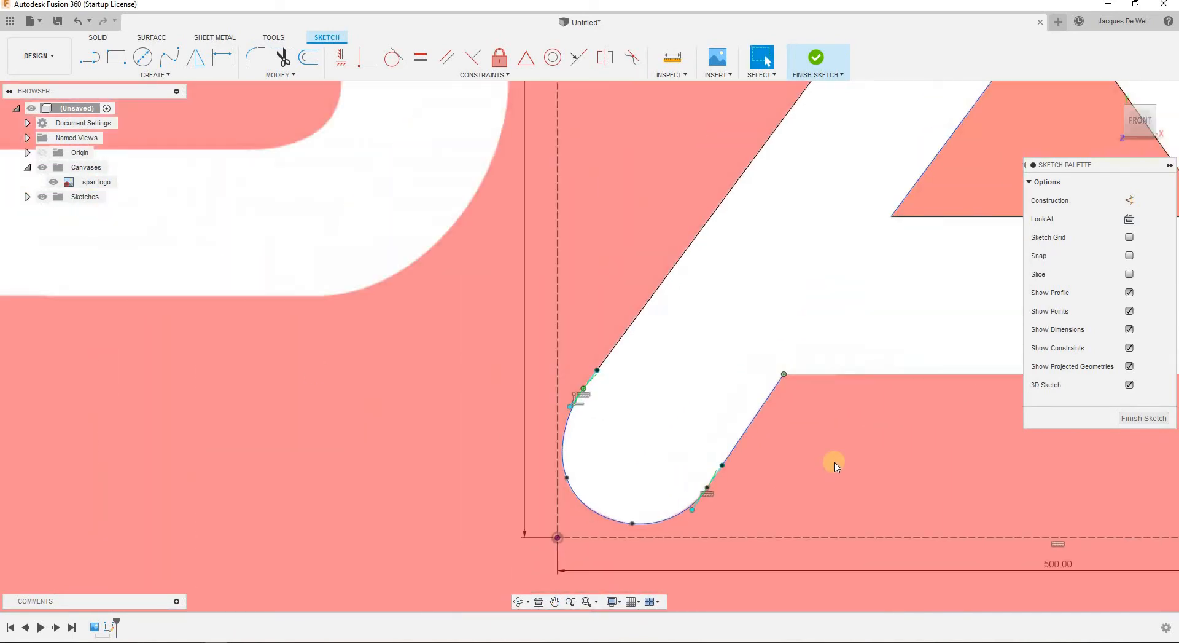
{"action": "middle_click_drag", "start_coordinate": [777, 435], "coordinate": [3, 405]}
{"action": "scroll", "coordinate": [622, 391], "scroll_direction": "up", "scroll_amount": 3}
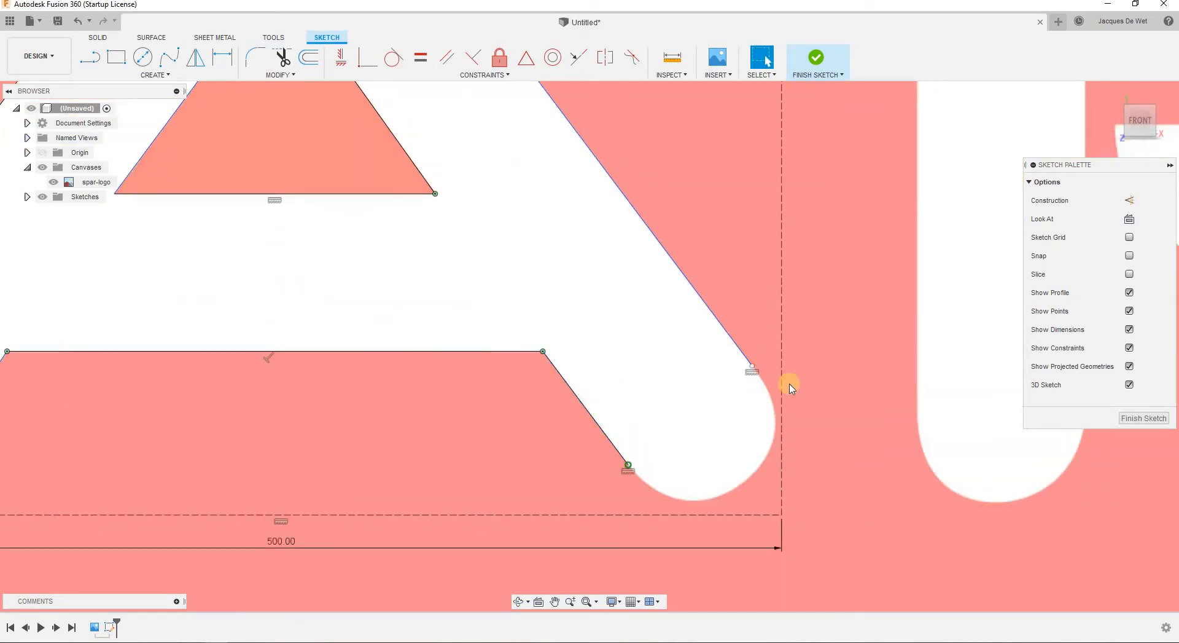
{"action": "right_click", "coordinate": [869, 346]}
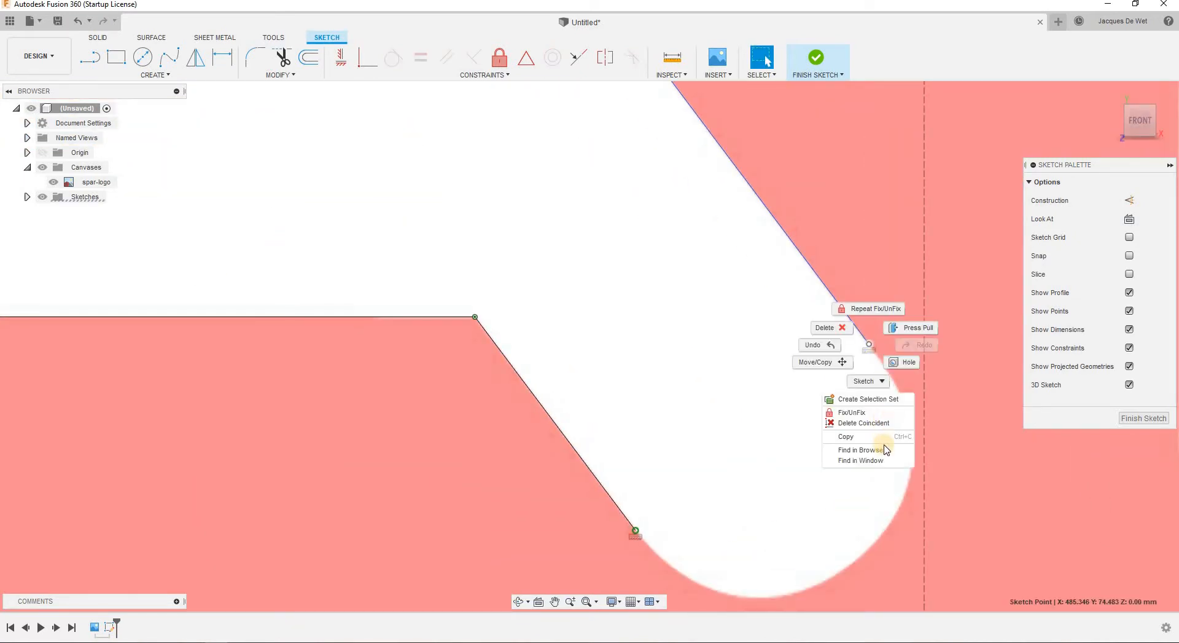
{"action": "left_click", "coordinate": [868, 412]}
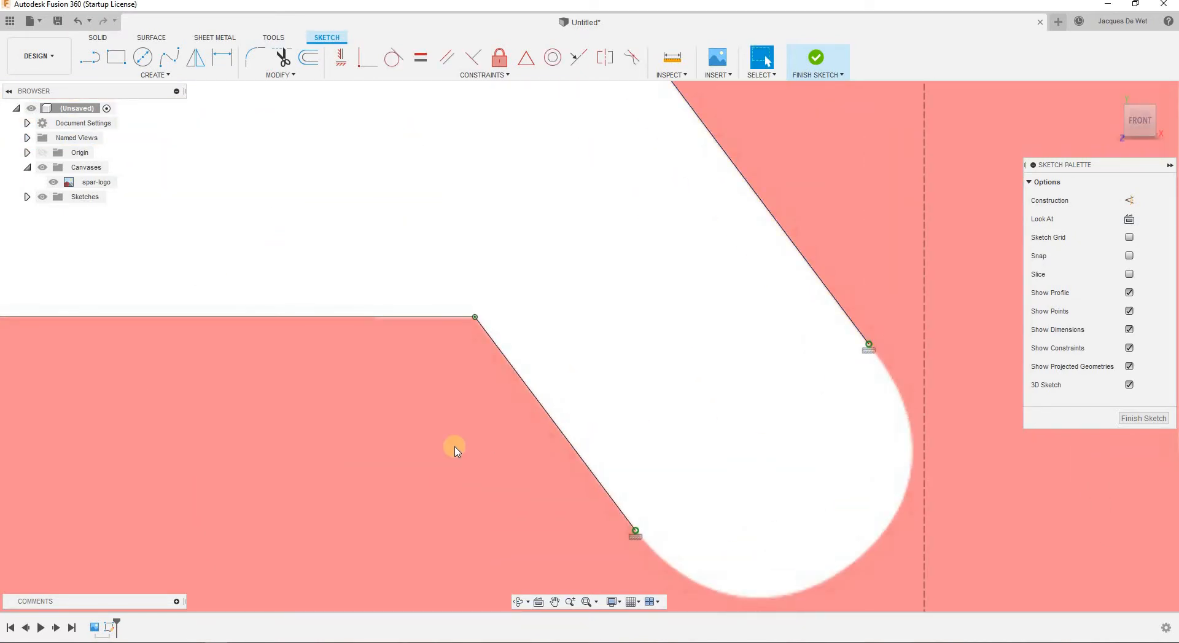
Draw a fit point spline around the right leg's rounded foot, from the outer endpoint through two points on the canvas edge to the inner endpoint.
{"action": "left_click", "coordinate": [166, 57]}
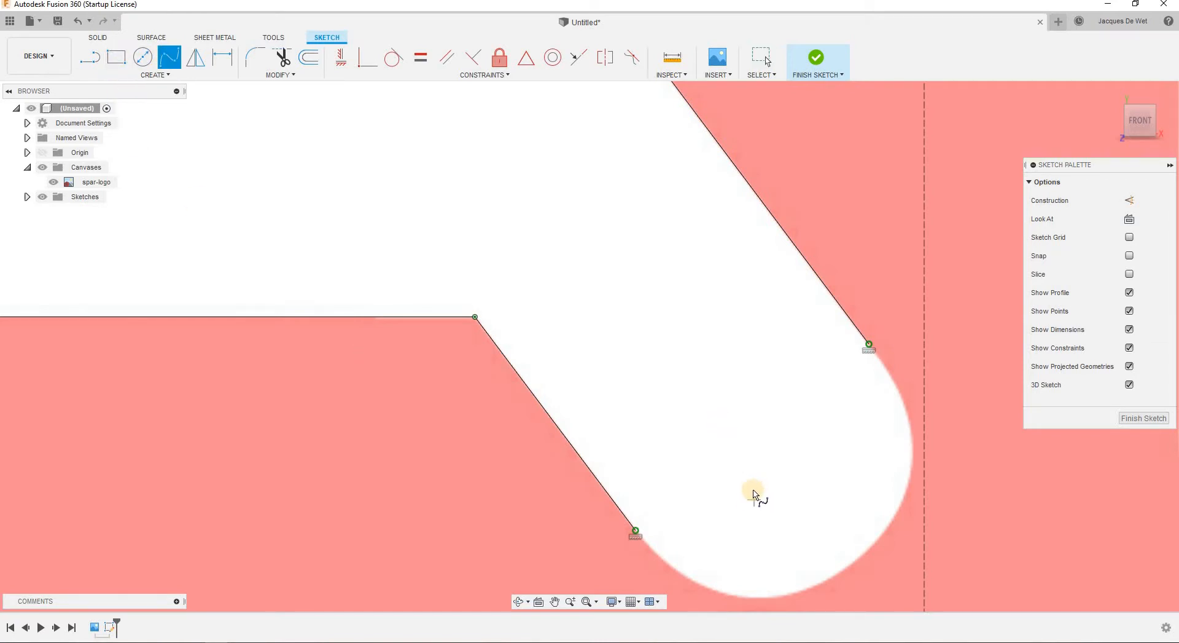
{"action": "scroll", "coordinate": [756, 491], "scroll_direction": "up", "scroll_amount": 3}
{"action": "middle_click_drag", "start_coordinate": [757, 490], "coordinate": [488, 400]}
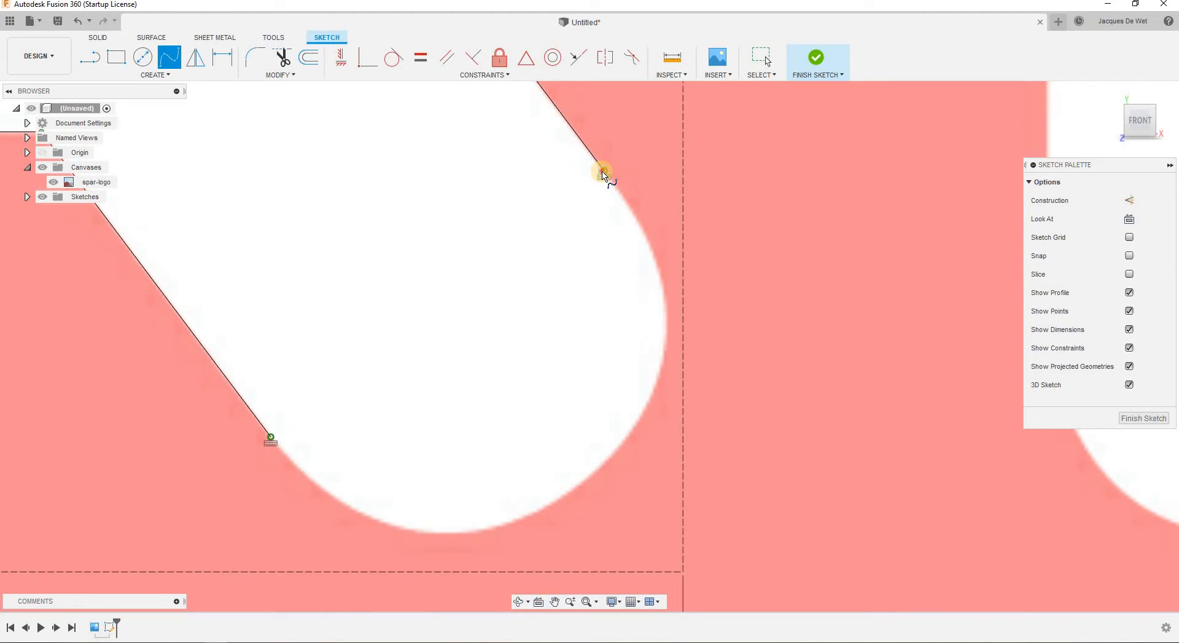
{"action": "left_click", "coordinate": [603, 171]}
{"action": "left_click", "coordinate": [647, 407]}
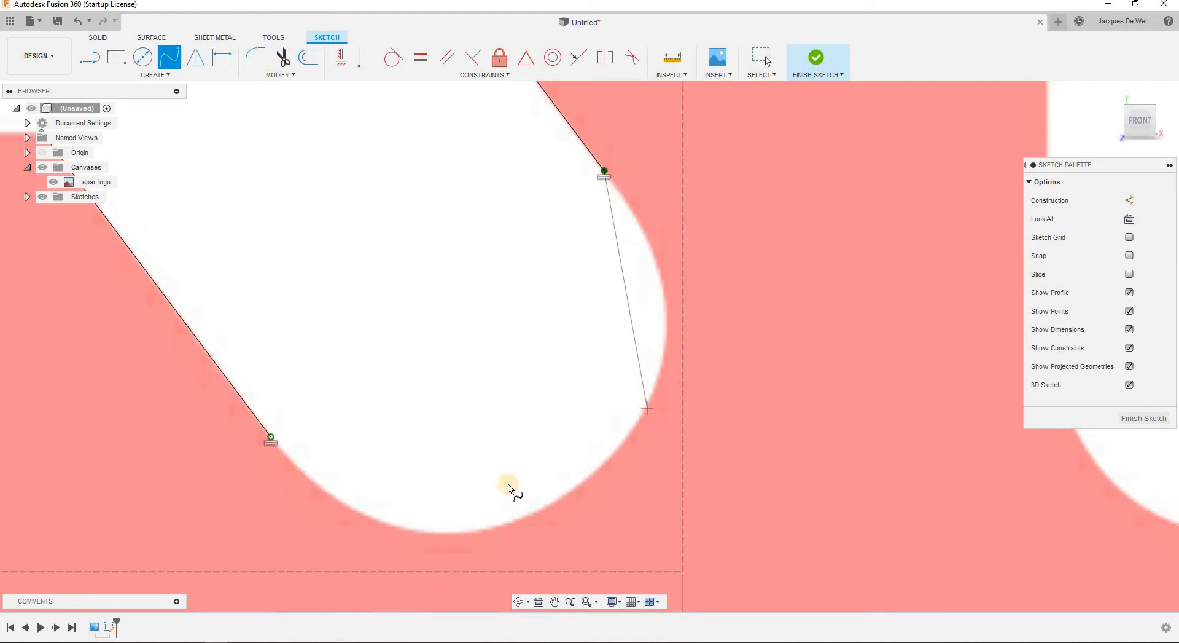
{"action": "left_click", "coordinate": [456, 532]}
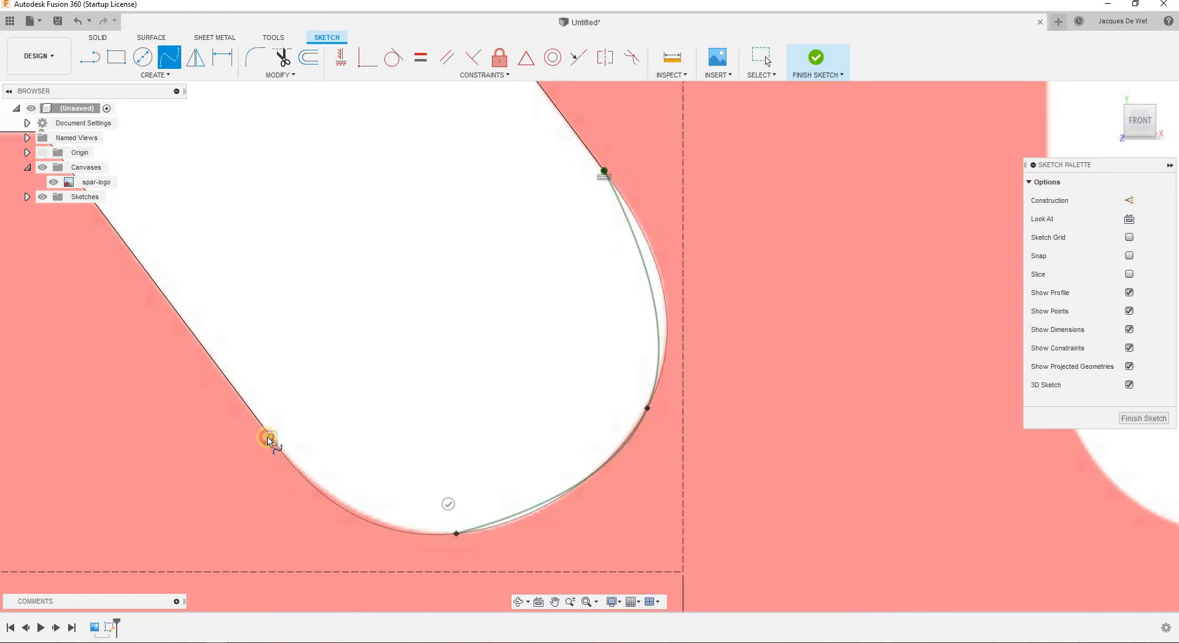
{"action": "left_click", "coordinate": [270, 436]}
{"action": "key", "text": "Return"}
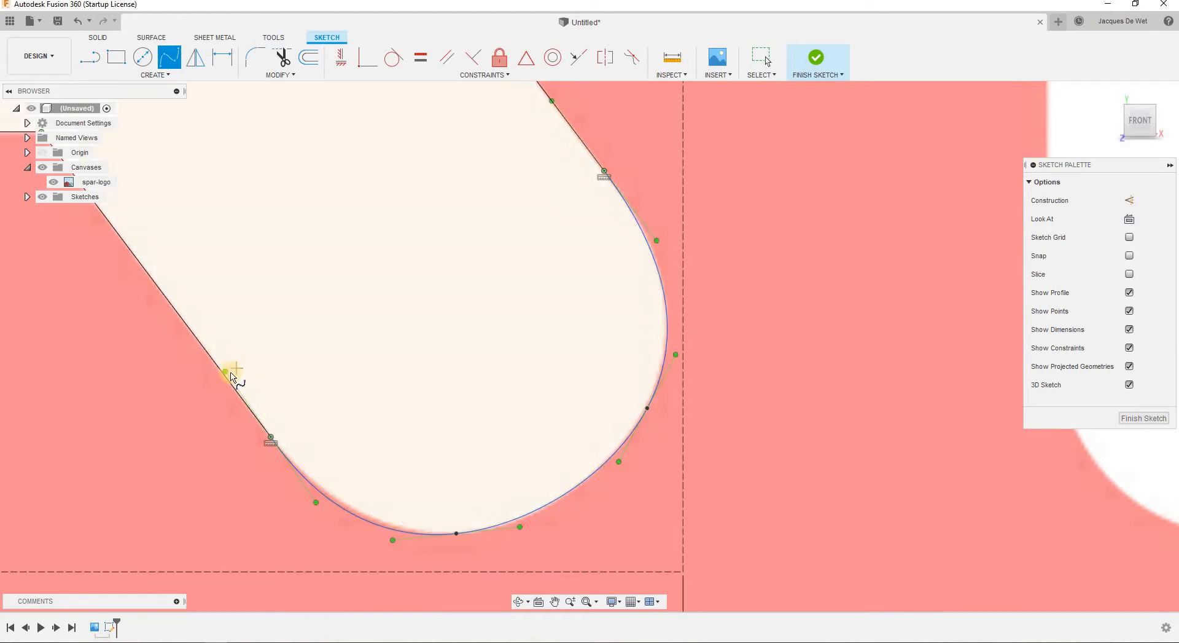
{"action": "right_click", "coordinate": [297, 370]}
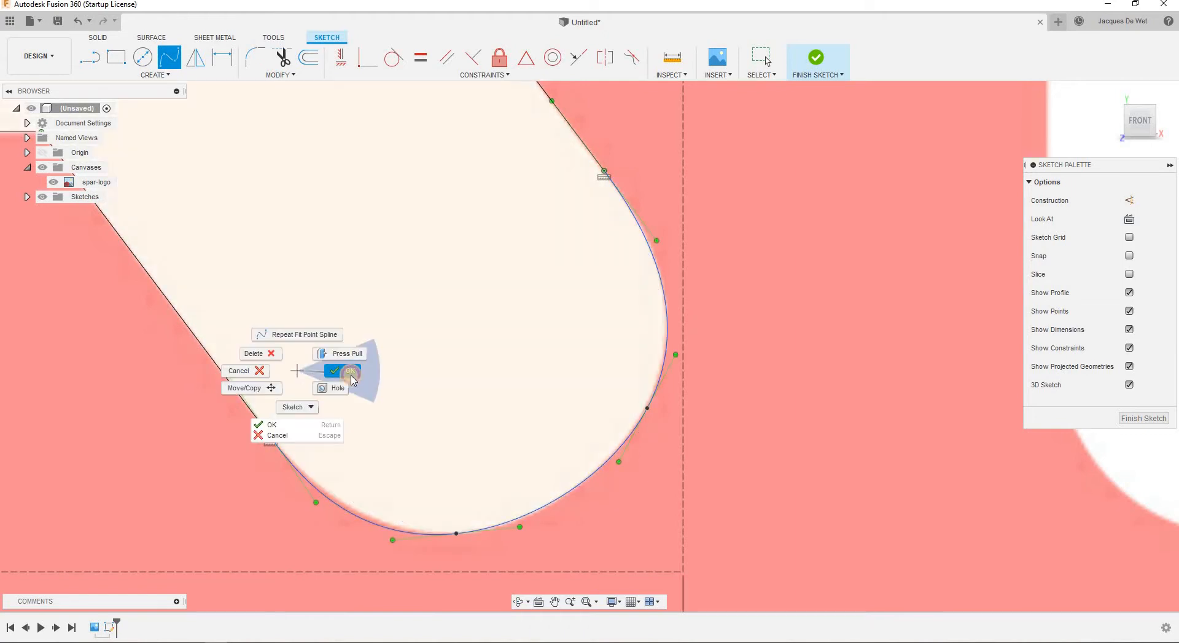
{"action": "left_click", "coordinate": [352, 373]}
Adjust the tangent handles at both ends of the right foot's spline so they run along the leg's straight sides.
{"action": "left_click_drag", "start_coordinate": [226, 372], "coordinate": [225, 376]}
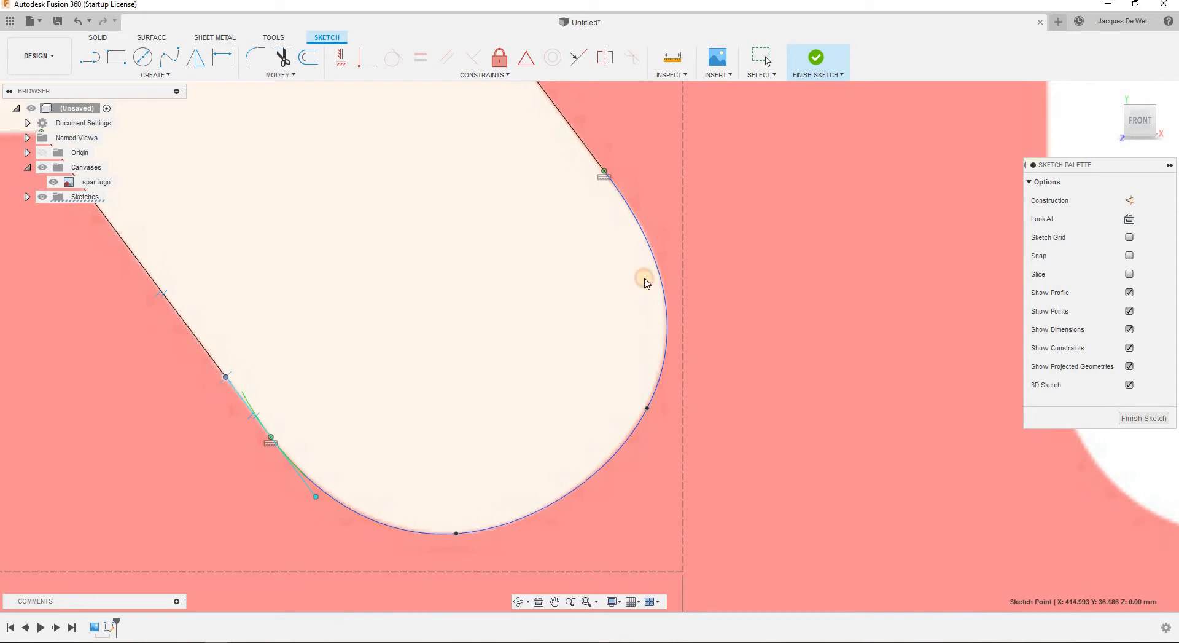
{"action": "left_click", "coordinate": [631, 195]}
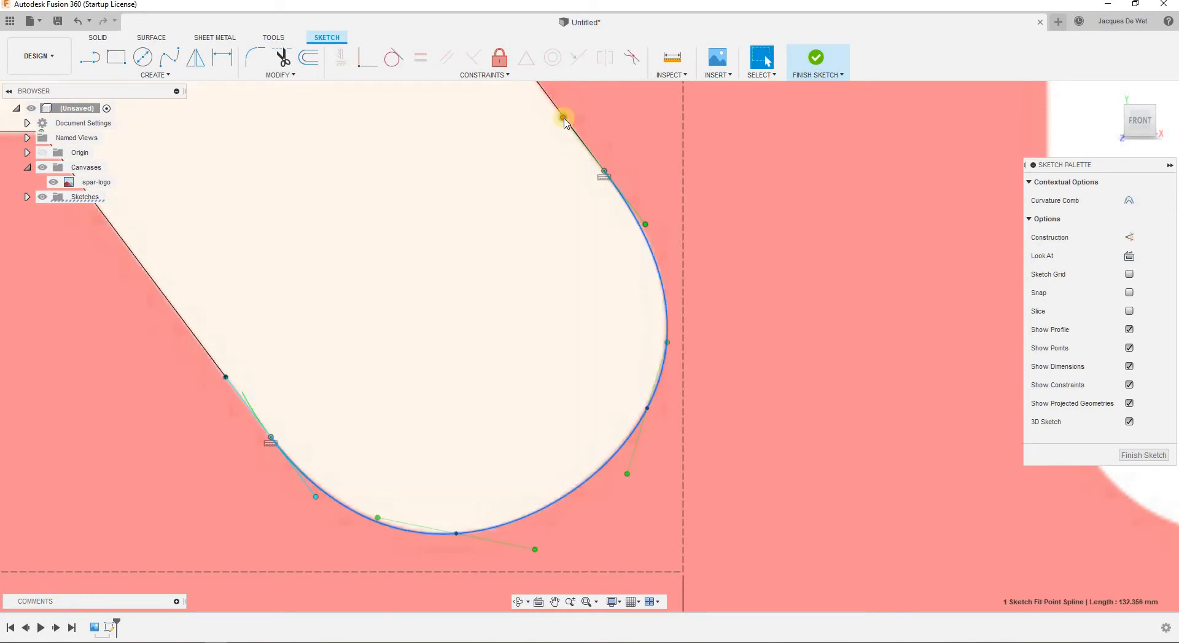
{"action": "left_click", "coordinate": [564, 113]}
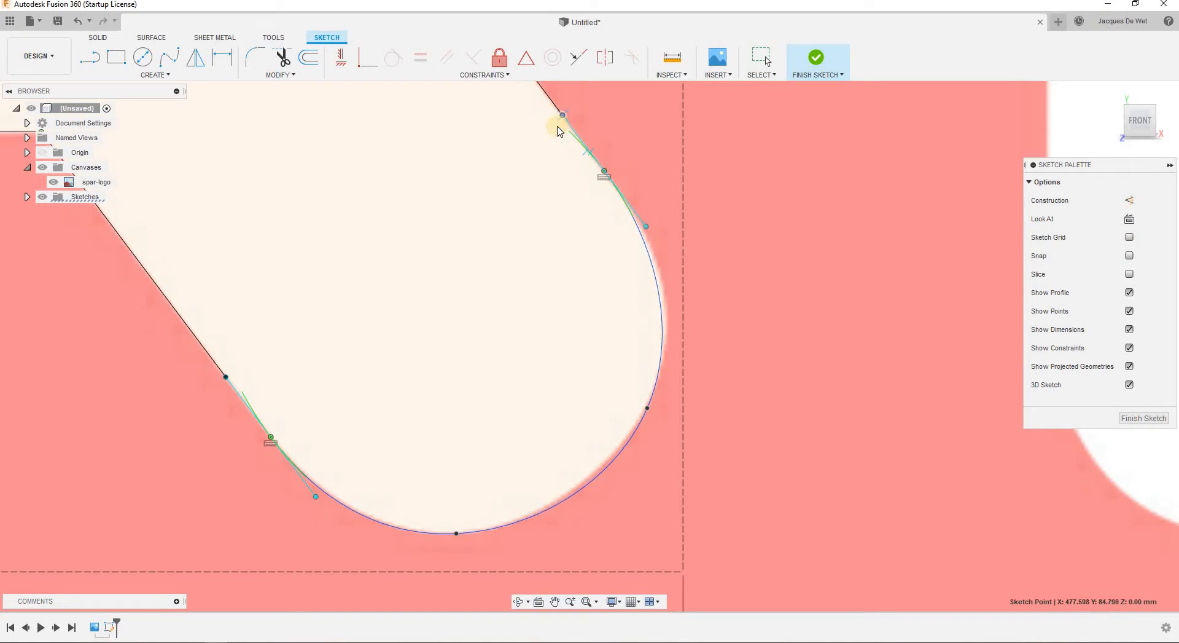
Move the right foot spline's two middle fit points along the canvas edge to about X 495.4, Y 36.3 and X 459.8, Y 7.6 mm.
{"action": "left_click_drag", "start_coordinate": [651, 411], "coordinate": [658, 392]}
{"action": "left_click_drag", "start_coordinate": [458, 532], "coordinate": [468, 532]}
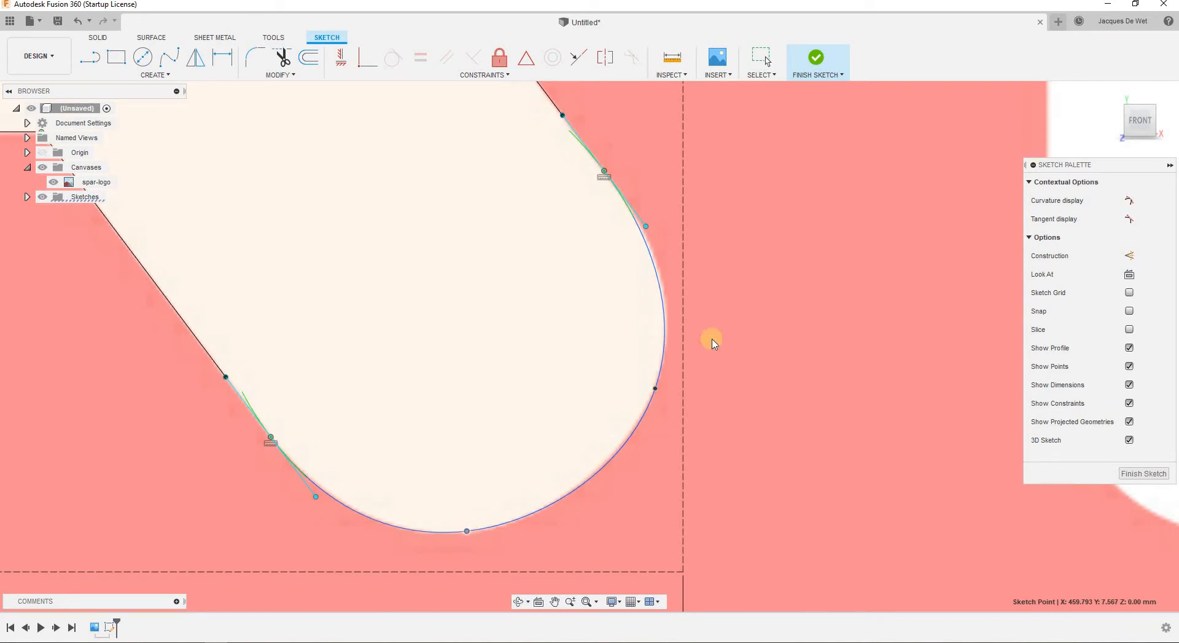
{"action": "left_click_drag", "start_coordinate": [655, 387], "coordinate": [660, 379]}
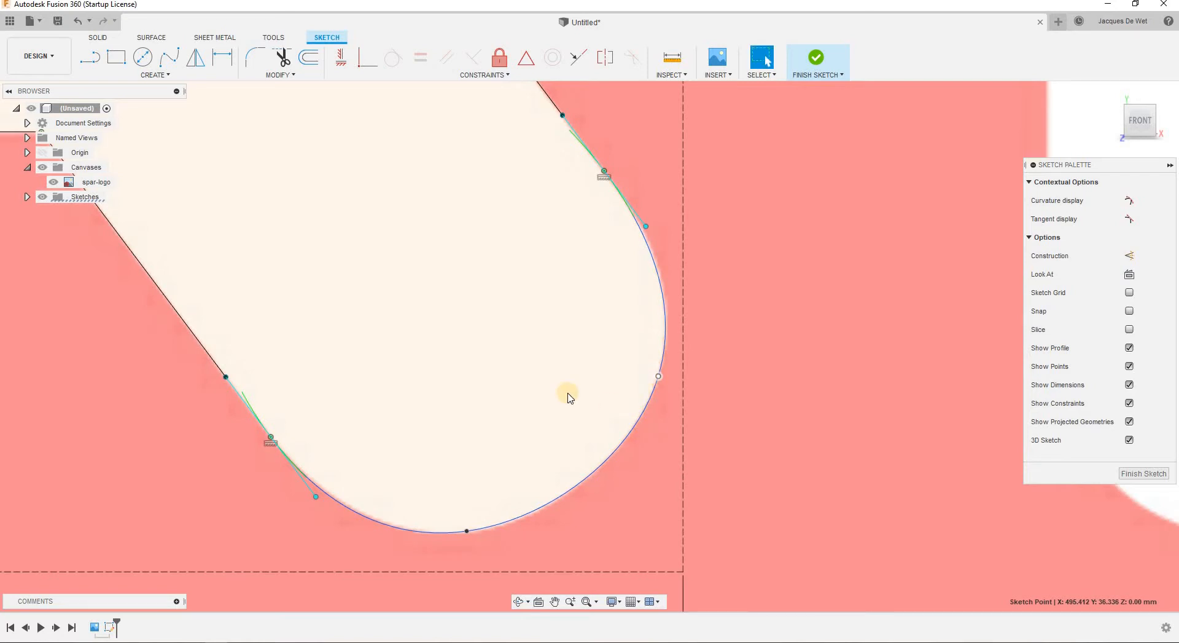
{"action": "key", "text": "Escape"}
{"action": "scroll", "coordinate": [549, 380], "scroll_direction": "down", "scroll_amount": 7}
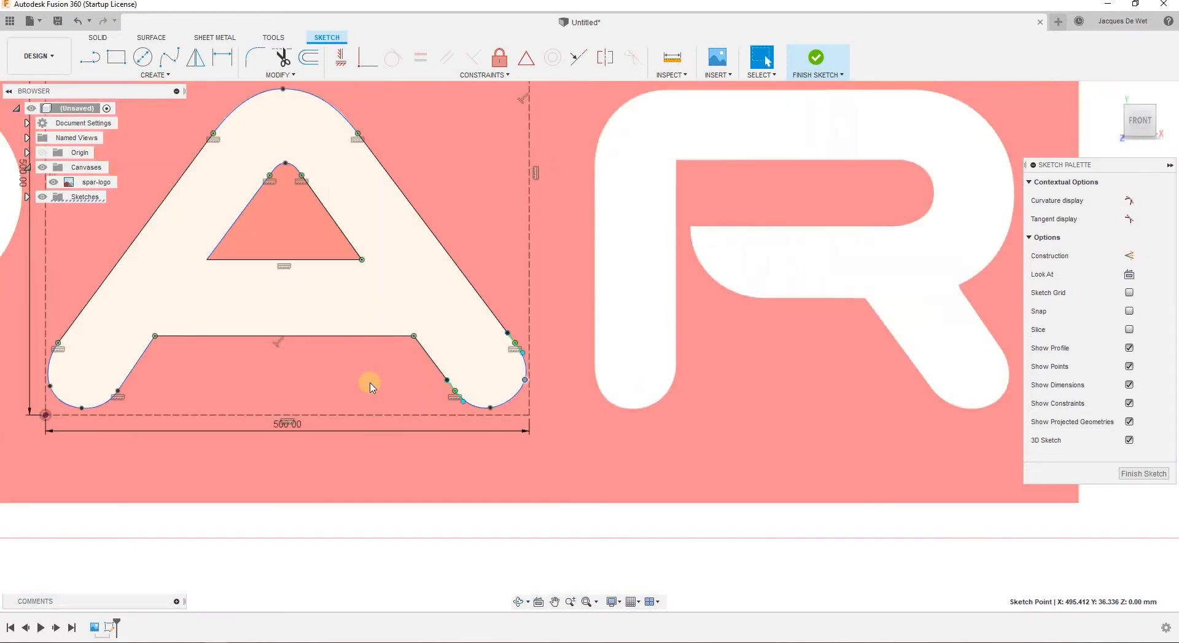
{"action": "mouse_move", "coordinate": [372, 386]}
{"action": "middle_mouse_down"}
{"action": "mouse_move", "coordinate": [508, 490]}
{"action": "mouse_move", "coordinate": [563, 407]}
{"action": "mouse_move", "coordinate": [575, 416]}
{"action": "middle_mouse_up"}
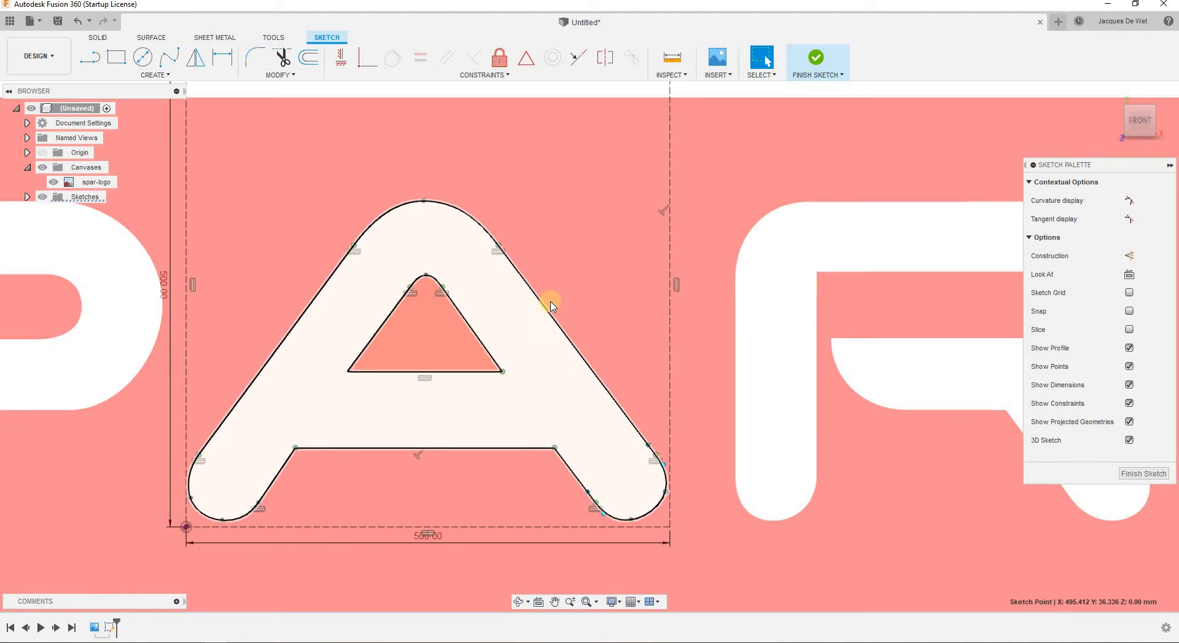
Finish the sketch and extrude the letter A profile 100 mm to one side as a new body.
{"action": "left_click", "coordinate": [1134, 473]}
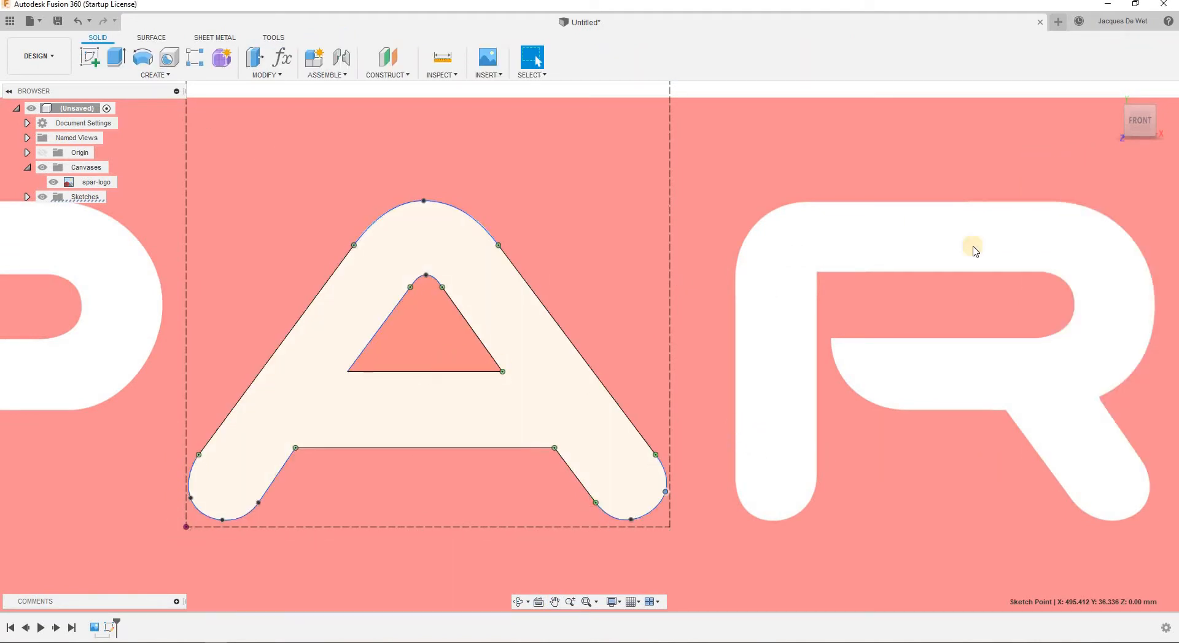
{"action": "left_click", "coordinate": [1112, 93]}
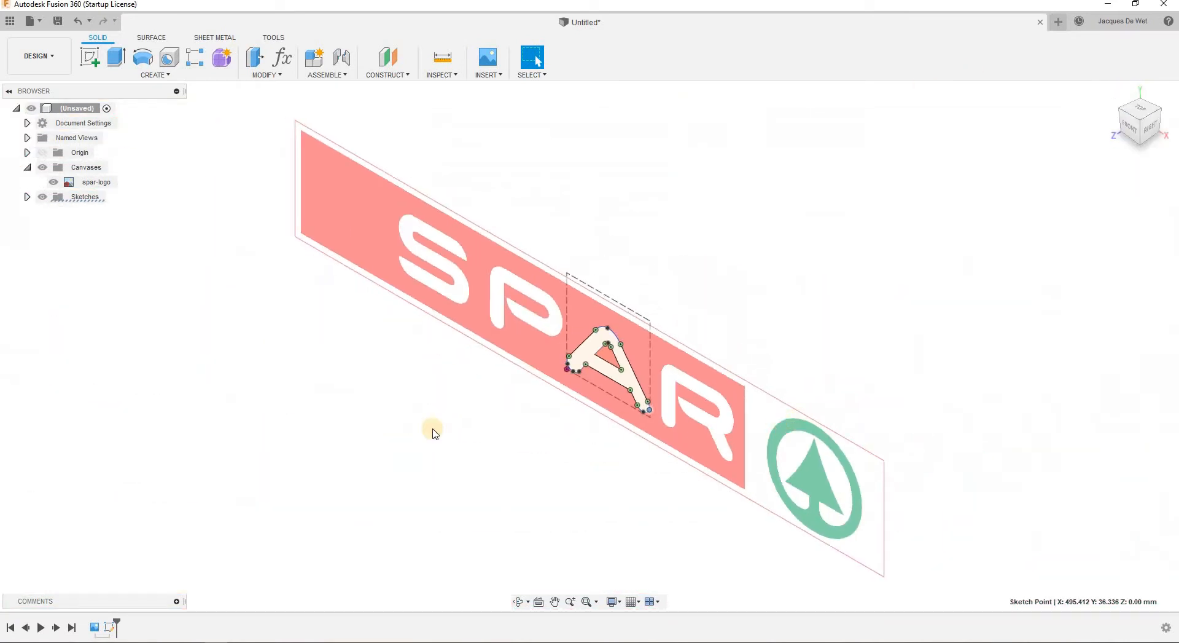
{"action": "left_click", "coordinate": [110, 60]}
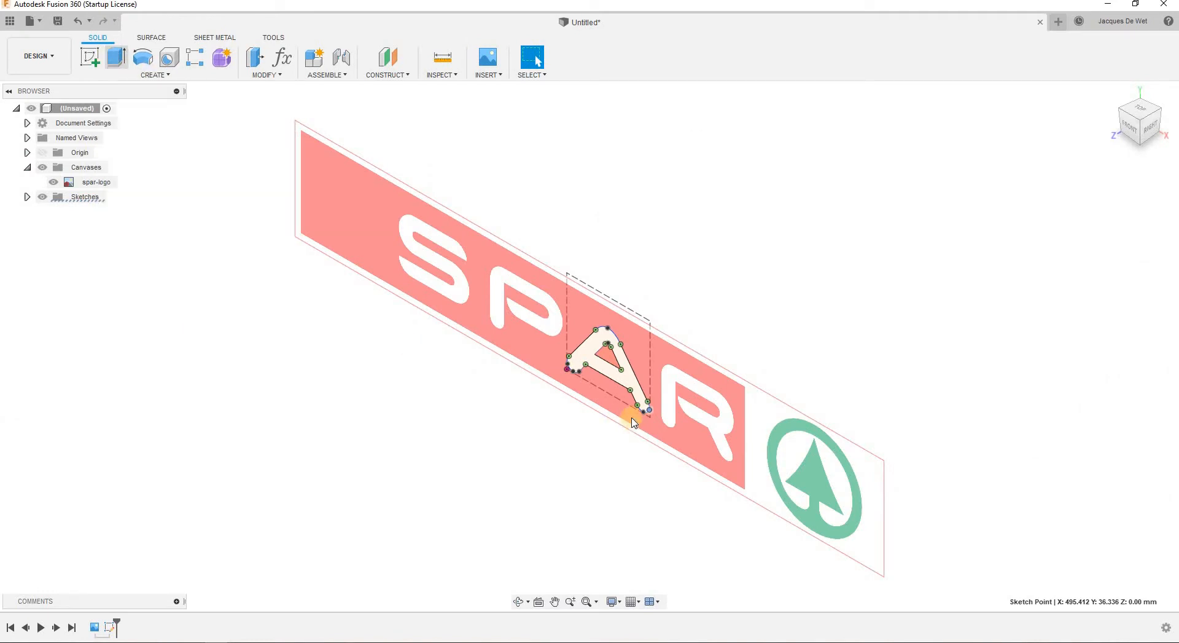
{"action": "left_click", "coordinate": [622, 383]}
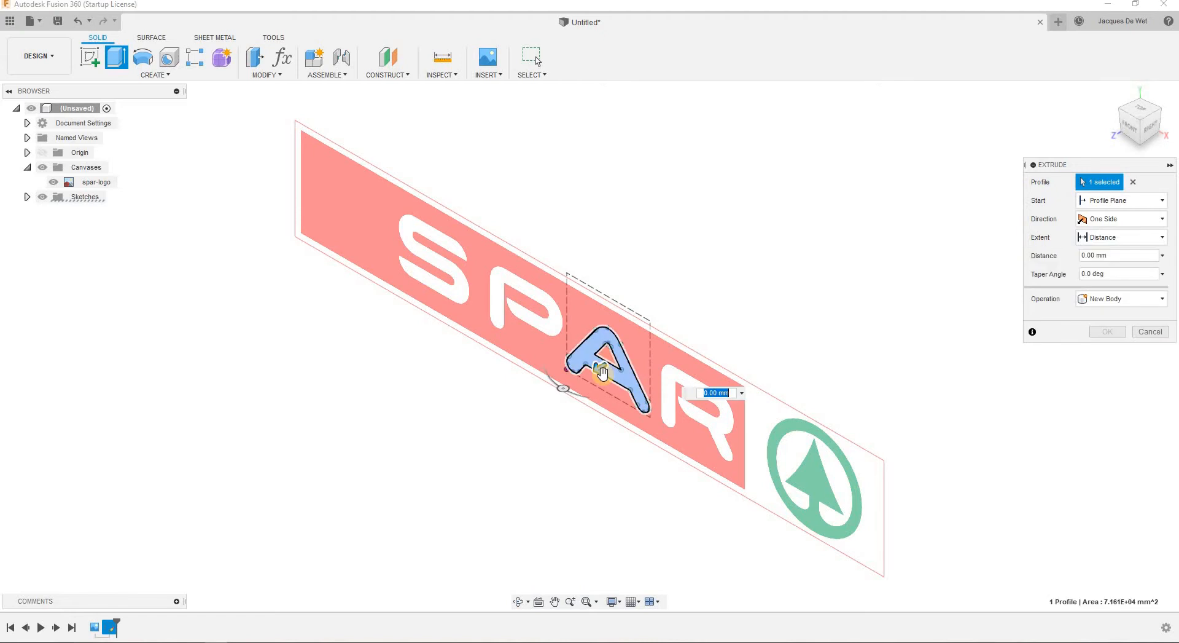
{"action": "type", "text": "1"}
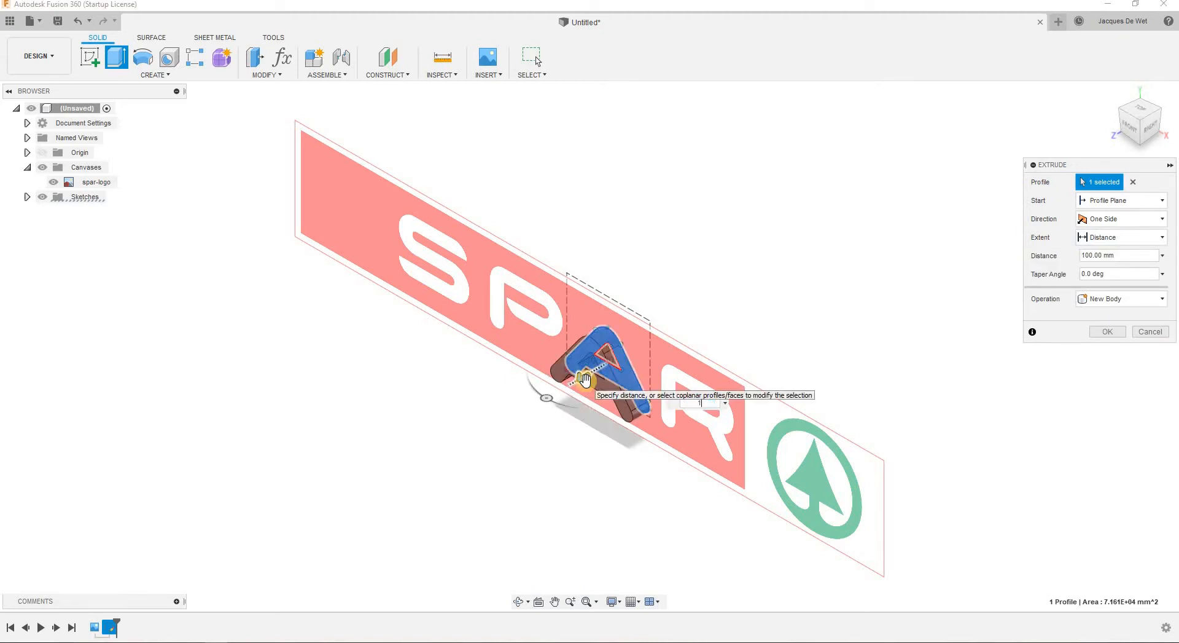
{"action": "type", "text": "00"}
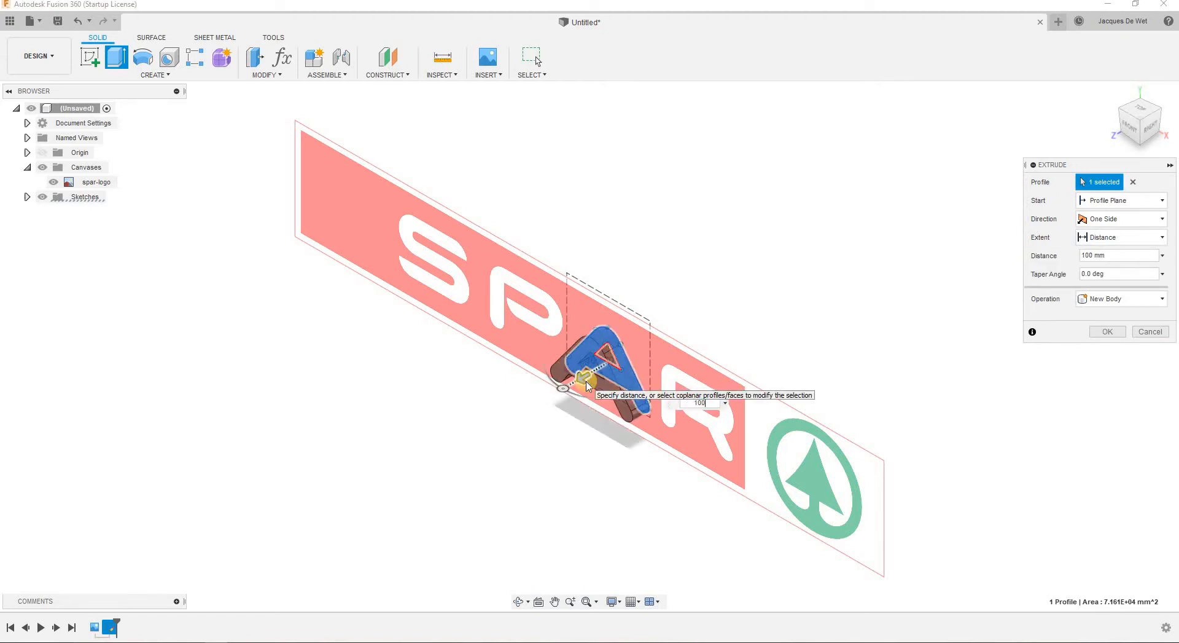
{"action": "key", "text": "Return"}
Hide the spar-logo canvas behind the extruded letter A.
{"action": "scroll", "coordinate": [679, 411], "scroll_direction": "up", "scroll_amount": 3}
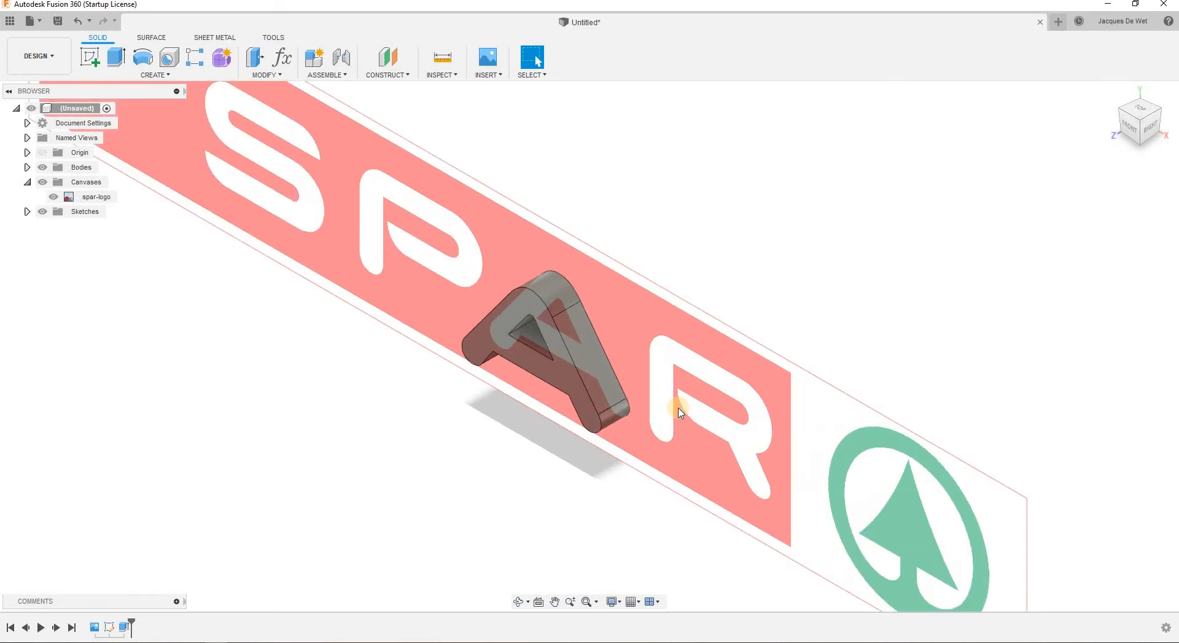
{"action": "scroll", "coordinate": [679, 412], "scroll_direction": "up", "scroll_amount": 2}
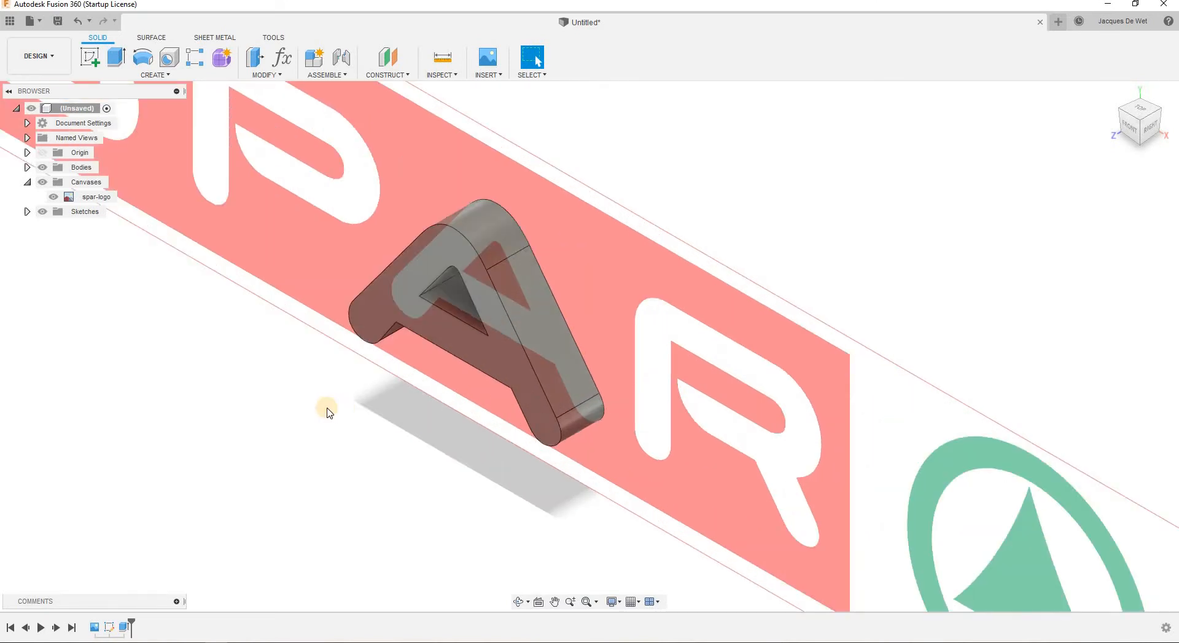
{"action": "left_click", "coordinate": [53, 199]}
{"action": "left_click", "coordinate": [52, 197]}
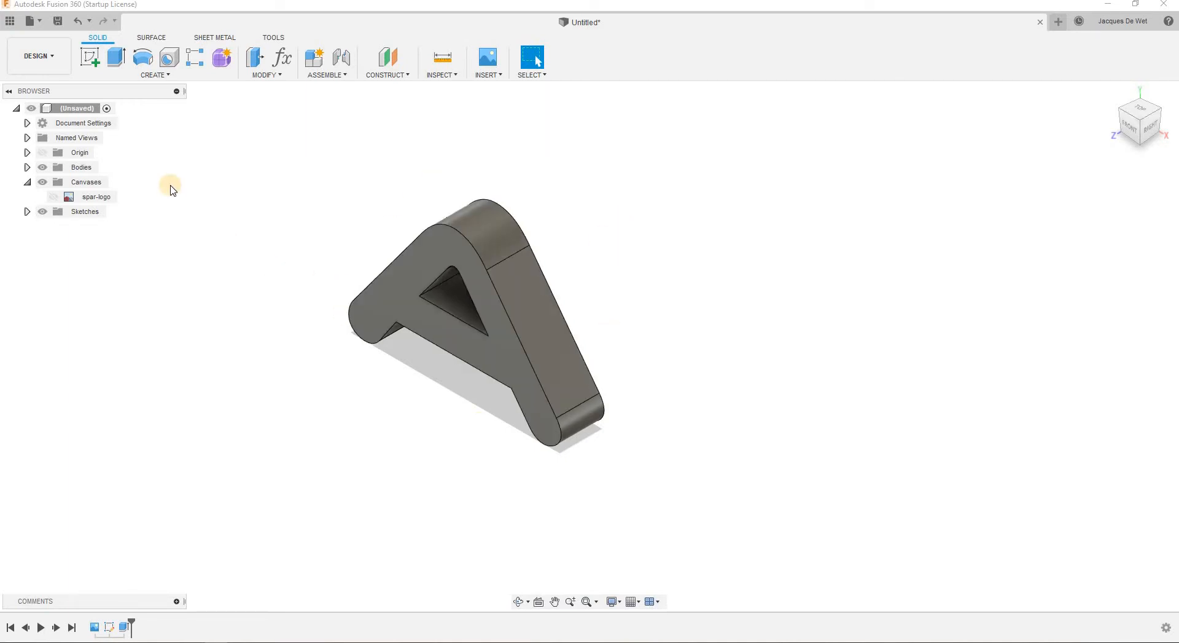
Shell the letter A with its front and back faces removed, using an inside thickness of 3 mm.
{"action": "left_click", "coordinate": [282, 76]}
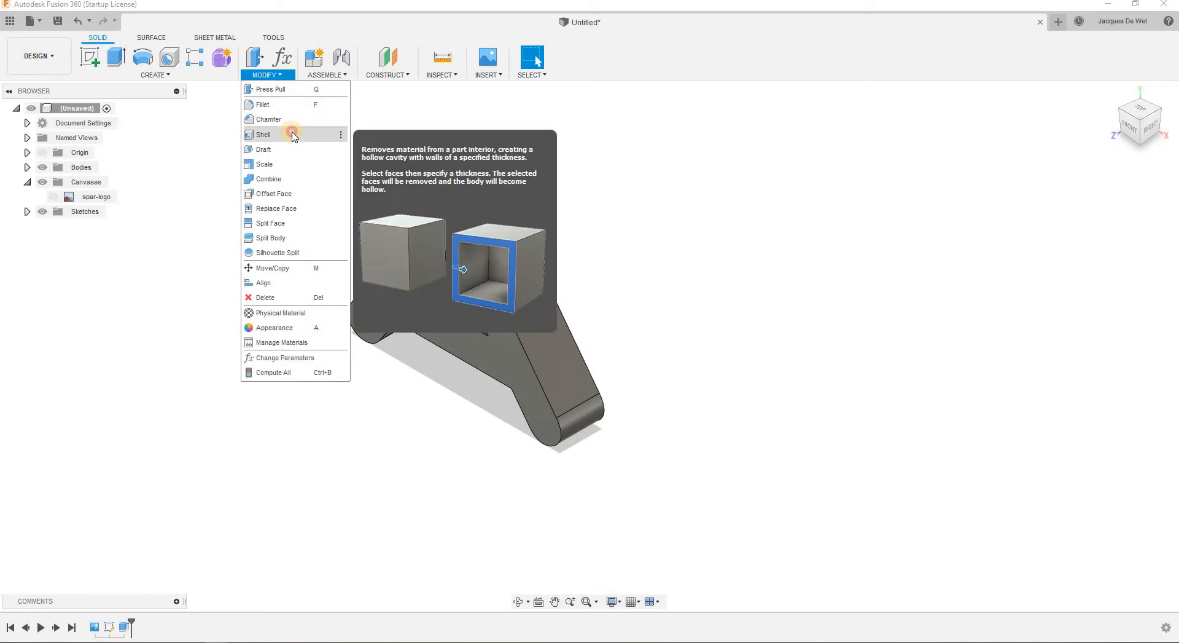
{"action": "left_click", "coordinate": [292, 135]}
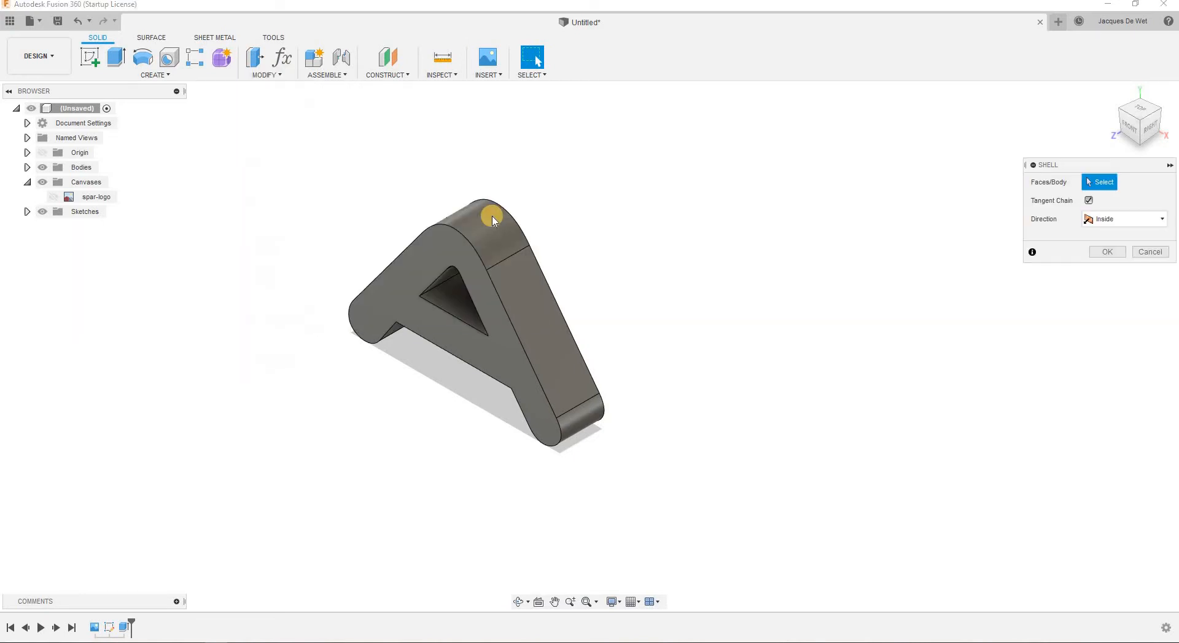
{"action": "left_click", "coordinate": [517, 366]}
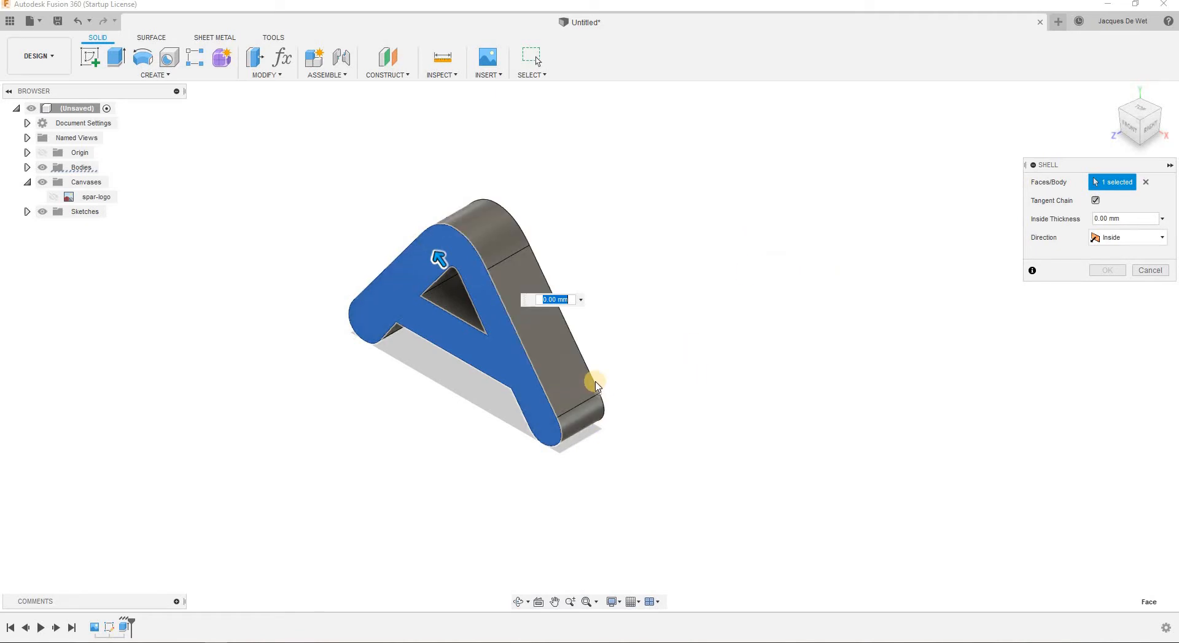
{"action": "middle_click_drag", "start_coordinate": [674, 388], "coordinate": [492, 384], "text": "shift"}
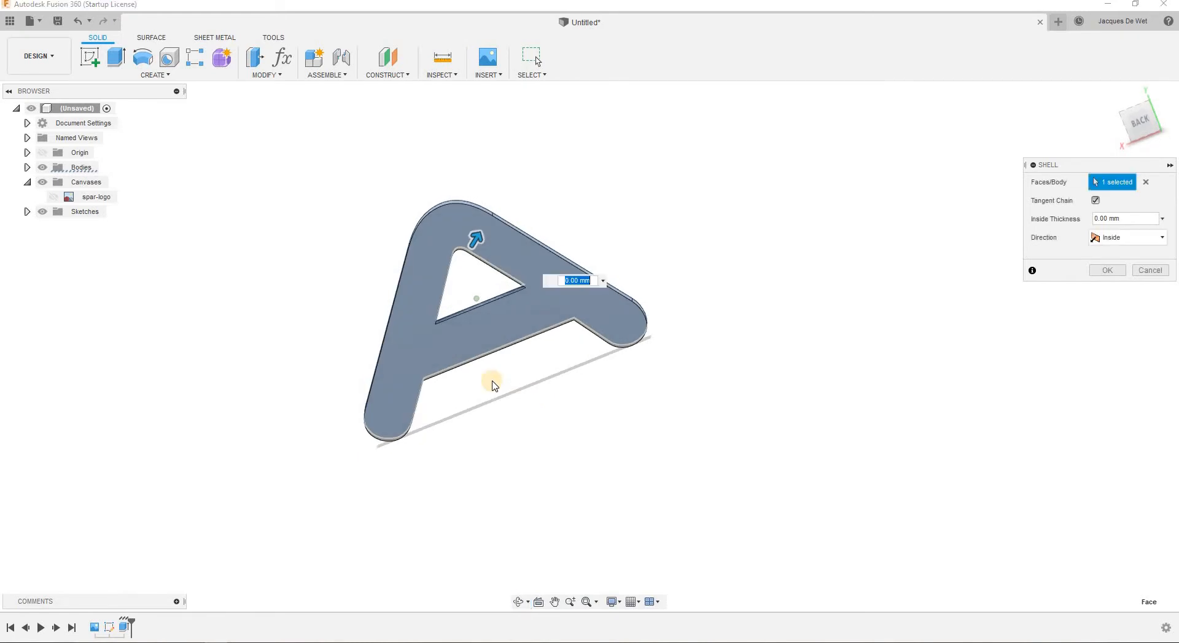
{"action": "left_click", "coordinate": [411, 340]}
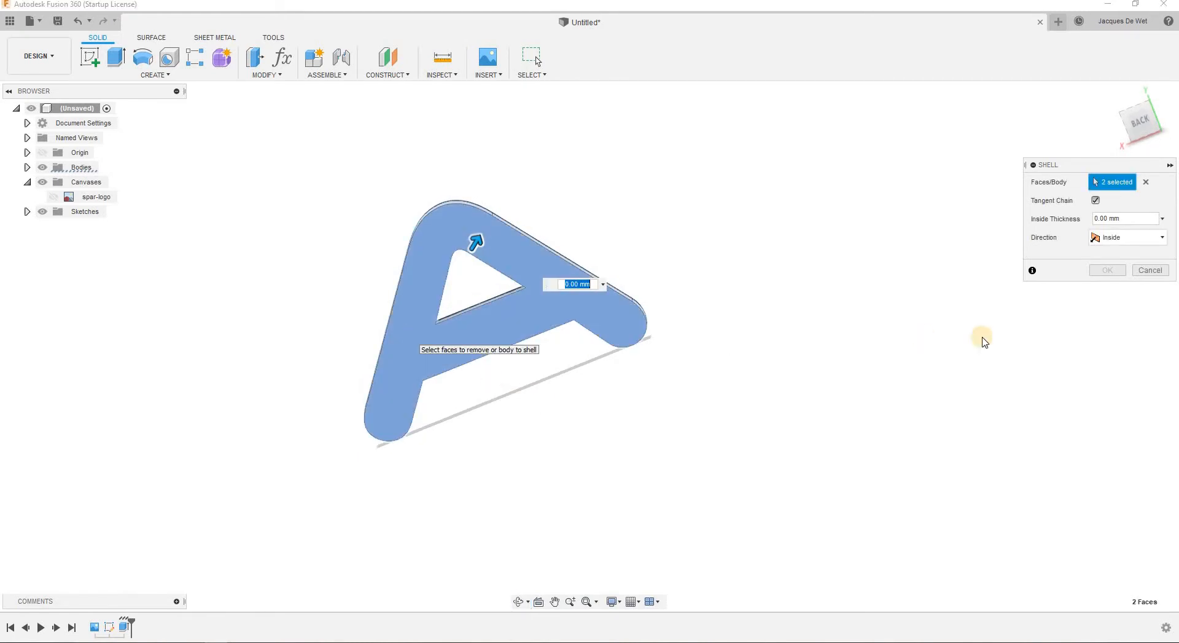
{"action": "left_click_drag", "start_coordinate": [1144, 219], "coordinate": [1033, 225]}
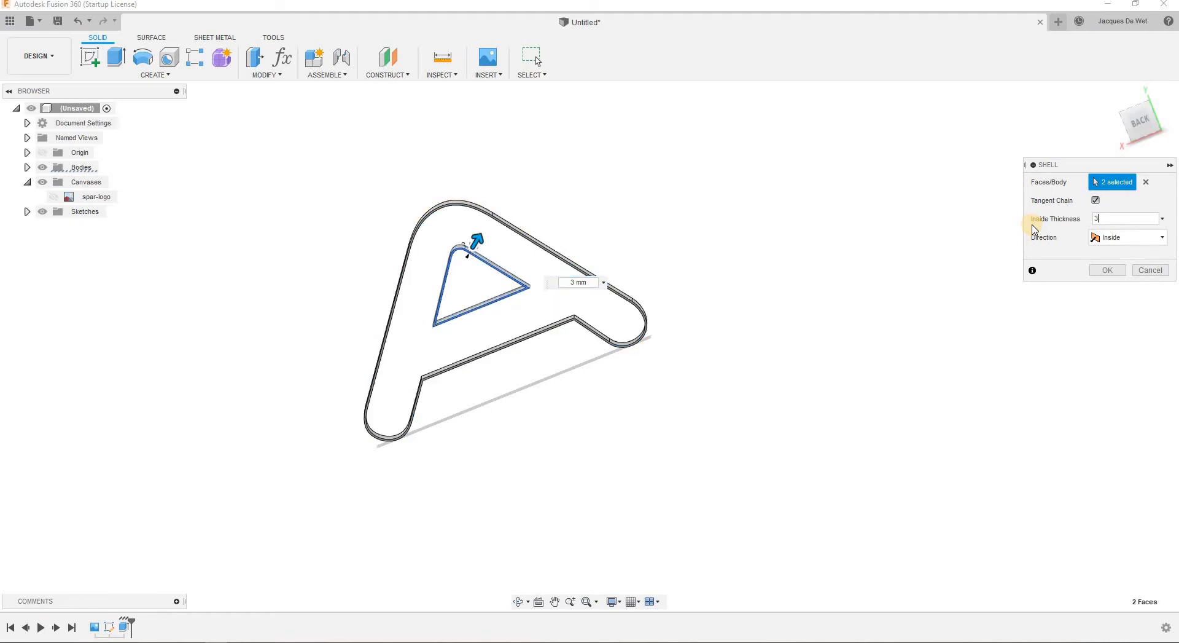
{"action": "key", "text": "Return"}
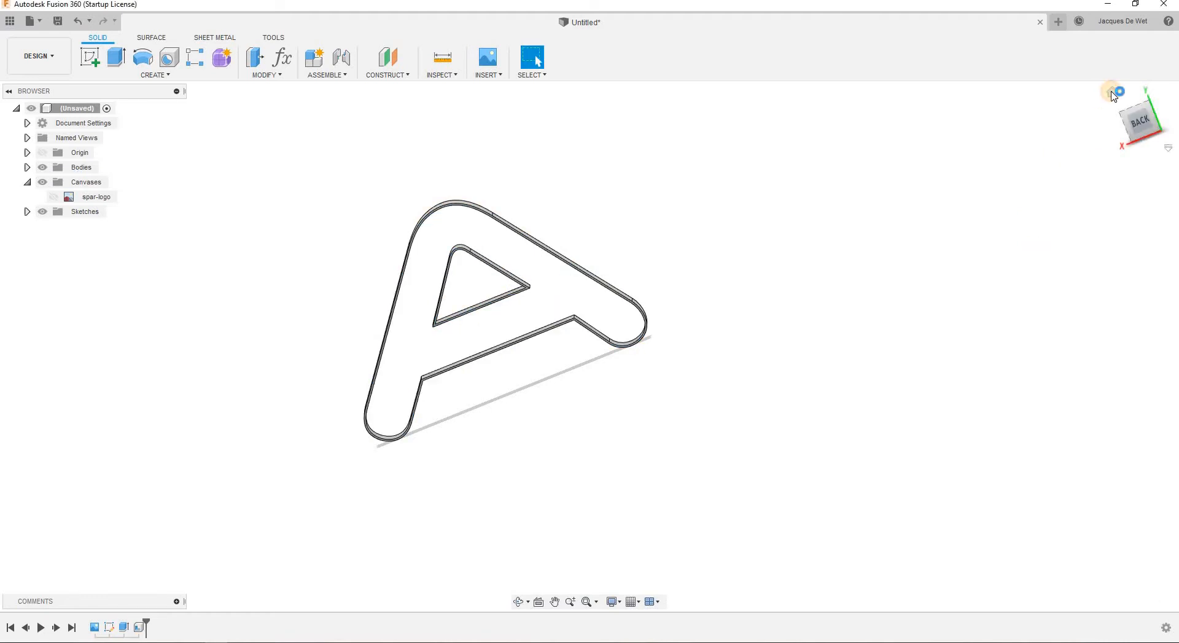
Inspect the hollow letter from the front and toggle the visibility of Body1 and Body2 to tell the two bodies apart.
{"action": "left_click", "coordinate": [1113, 93]}
{"action": "scroll", "coordinate": [492, 469], "scroll_direction": "up", "scroll_amount": 3}
{"action": "scroll", "coordinate": [506, 455], "scroll_direction": "up", "scroll_amount": 3}
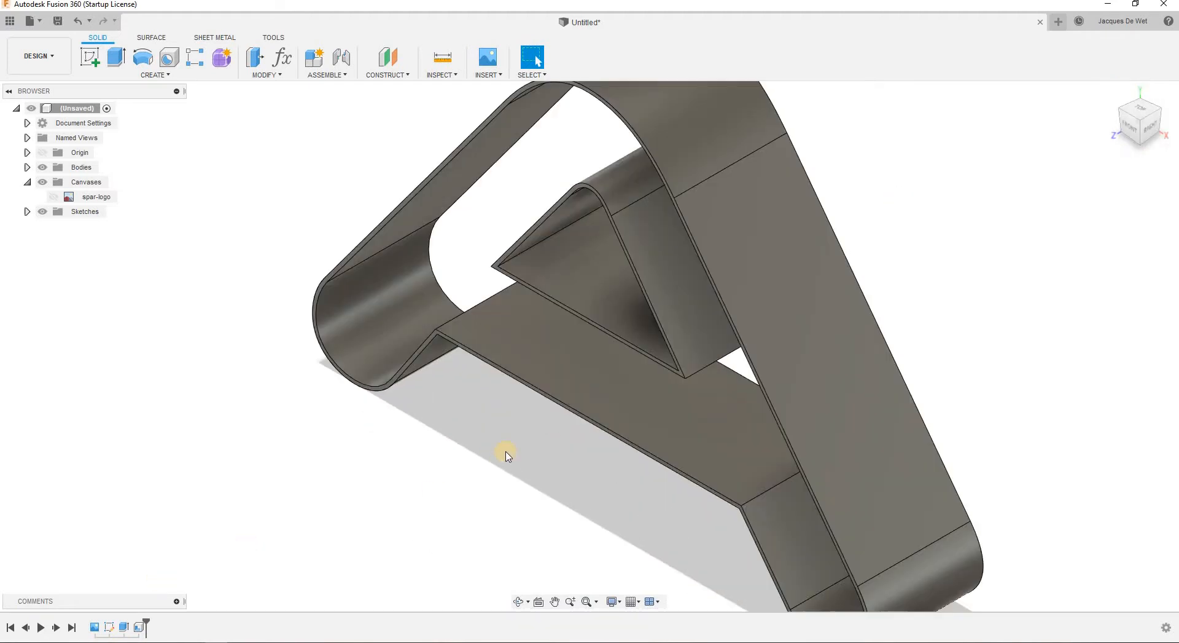
{"action": "mouse_move", "coordinate": [503, 450]}
{"action": "middle_mouse_down", "text": "shift"}
{"action": "mouse_move", "coordinate": [522, 413]}
{"action": "mouse_move", "coordinate": [508, 413]}
{"action": "mouse_move", "coordinate": [510, 443]}
{"action": "middle_mouse_up", "text": "shift"}
{"action": "scroll", "coordinate": [594, 440], "scroll_direction": "down", "scroll_amount": 3}
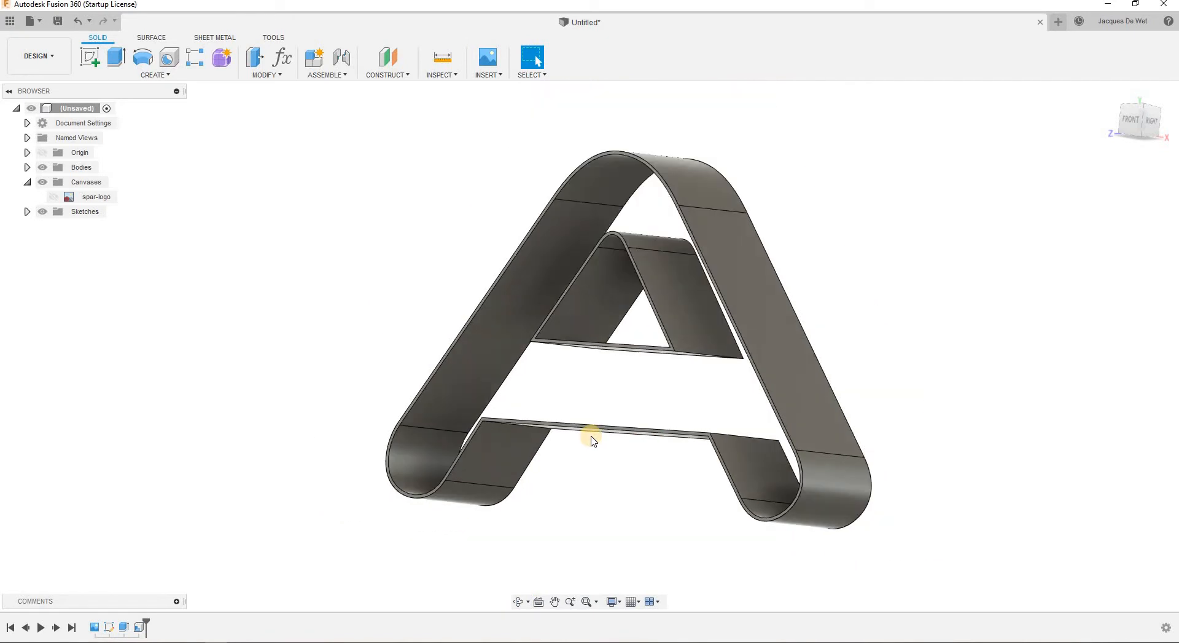
{"action": "left_click", "coordinate": [27, 167]}
{"action": "left_click", "coordinate": [54, 182]}
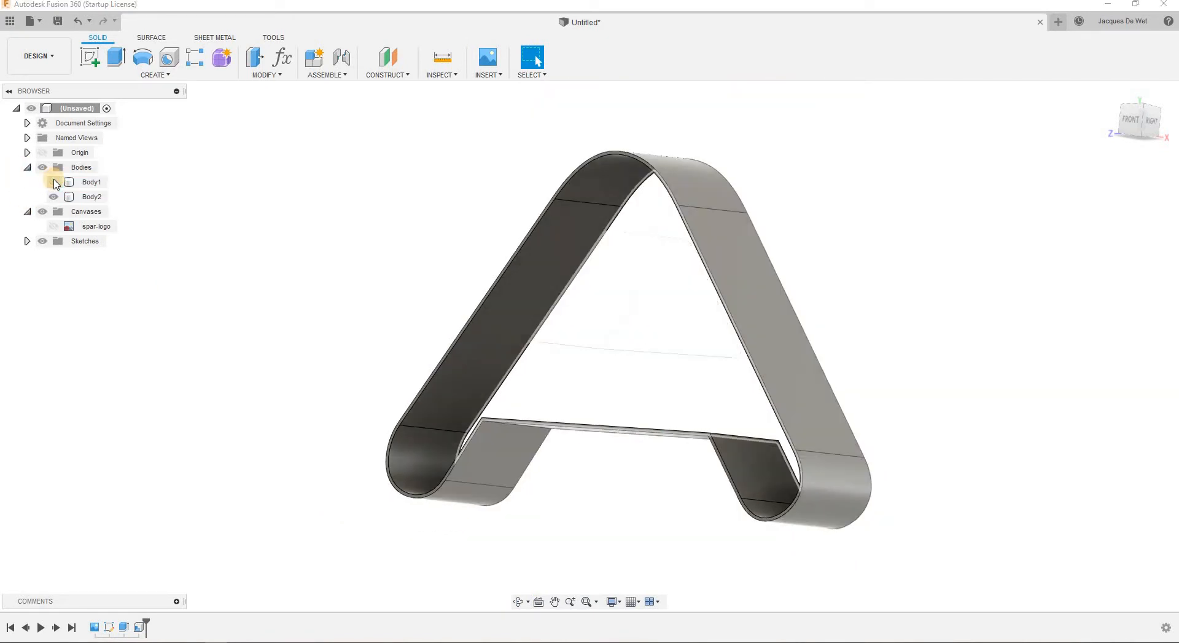
{"action": "left_click", "coordinate": [54, 182]}
{"action": "left_click", "coordinate": [56, 197]}
{"action": "left_click", "coordinate": [54, 197]}
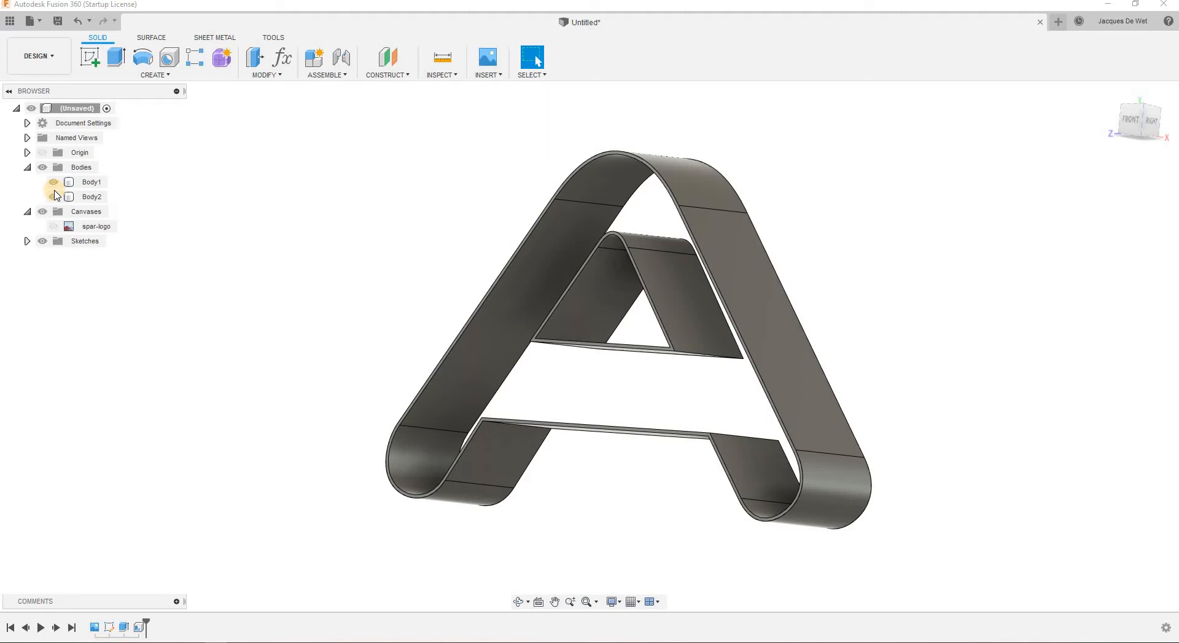
{"action": "left_click", "coordinate": [492, 335]}
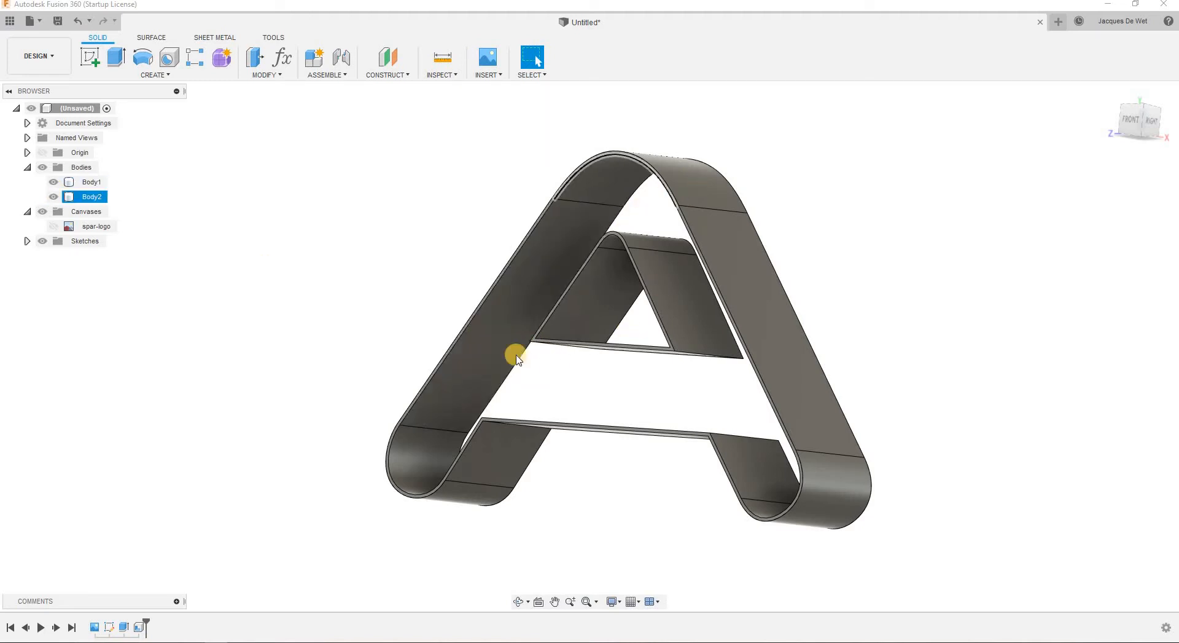
{"action": "left_click", "coordinate": [419, 356]}
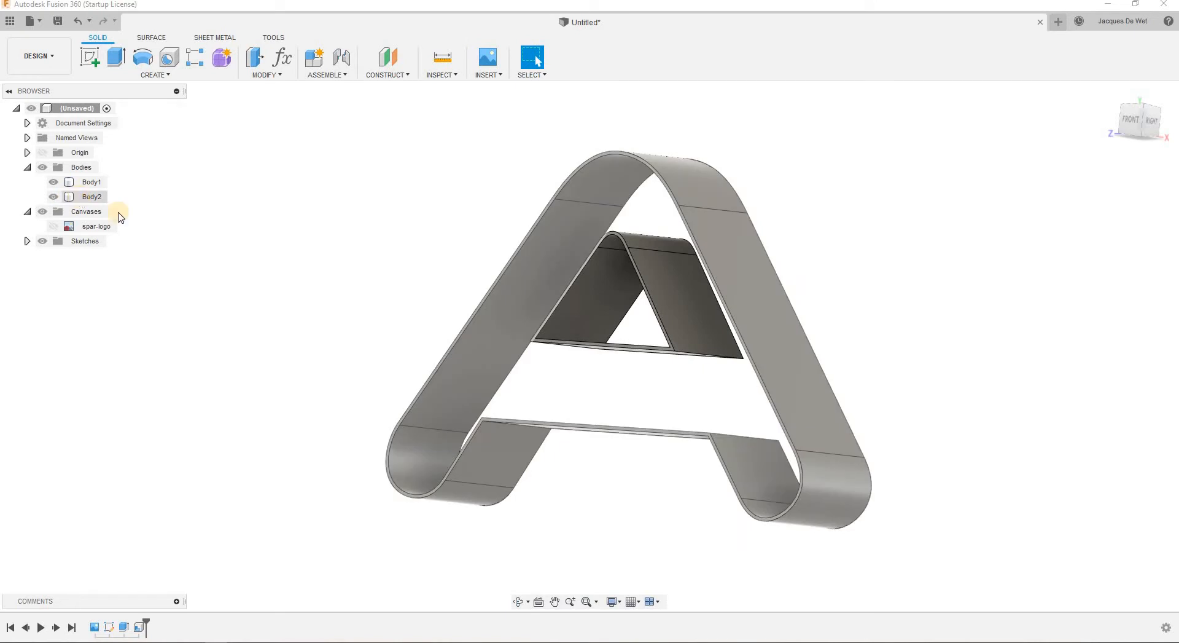
Export the outer outline, Body2, as a binary high-refinement STL named SparAO in the Desktop's Images folder.
{"action": "right_click", "coordinate": [81, 198]}
{"action": "left_click", "coordinate": [161, 327]}
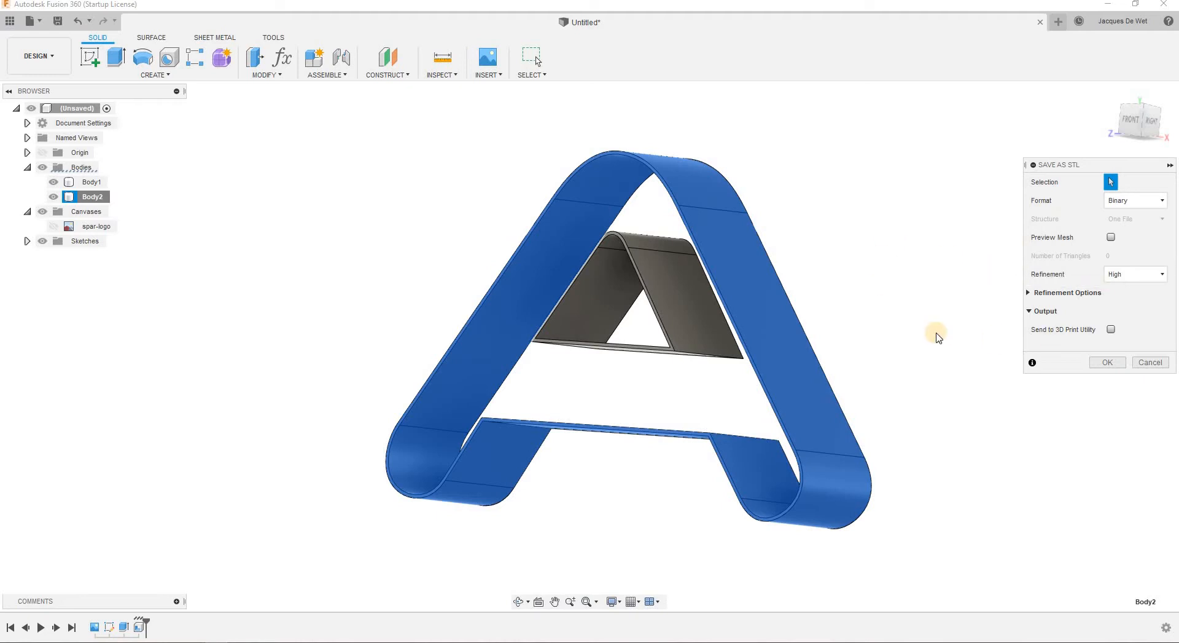
{"action": "left_click", "coordinate": [1112, 362]}
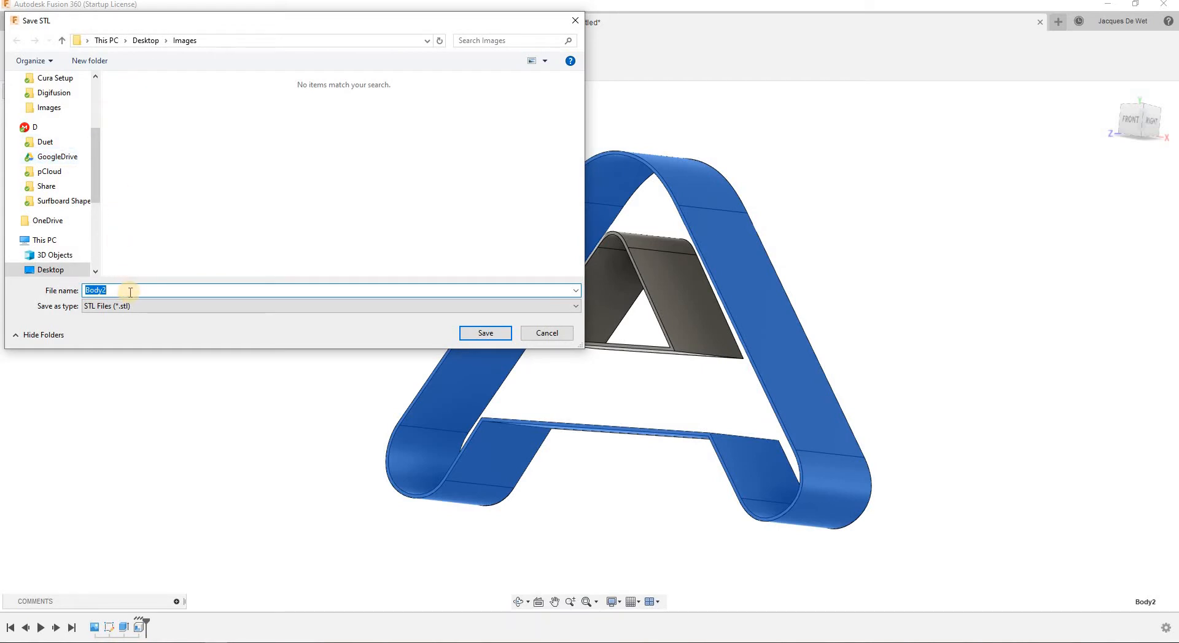
{"action": "type", "text": "S"}
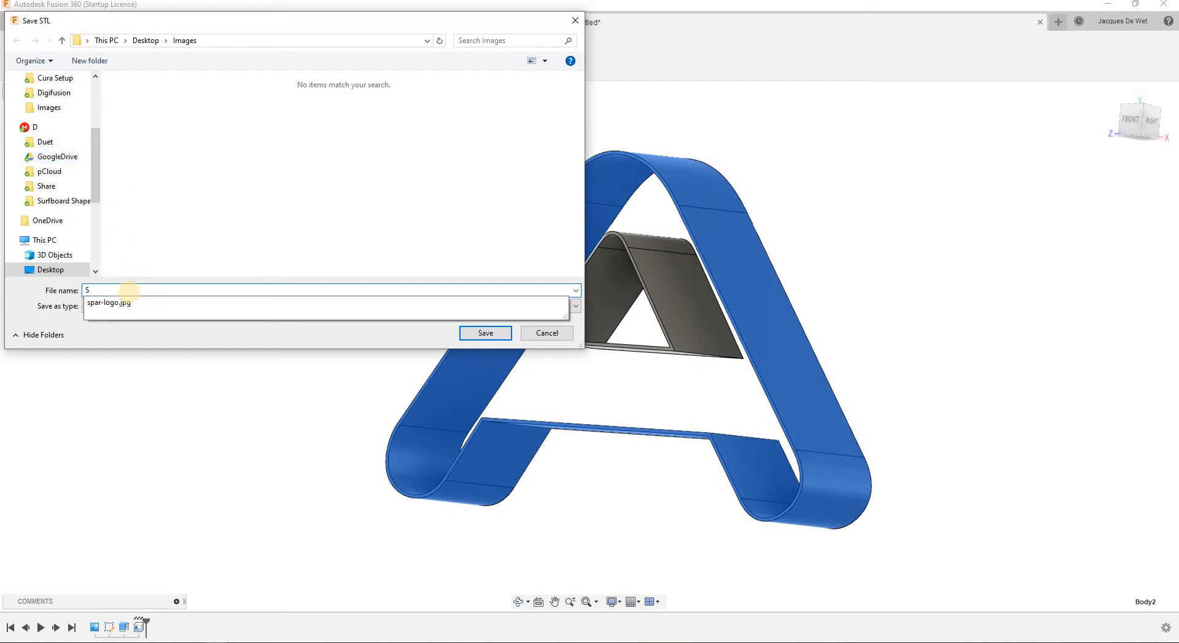
{"action": "type", "text": "parAO"}
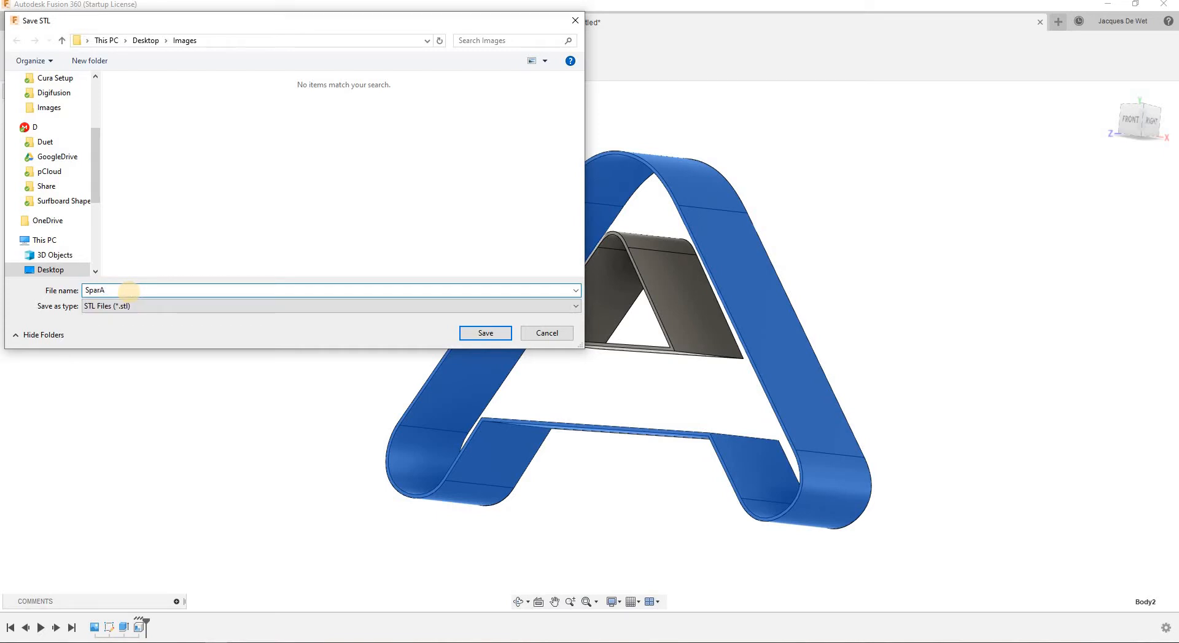
{"action": "left_click", "coordinate": [474, 334]}
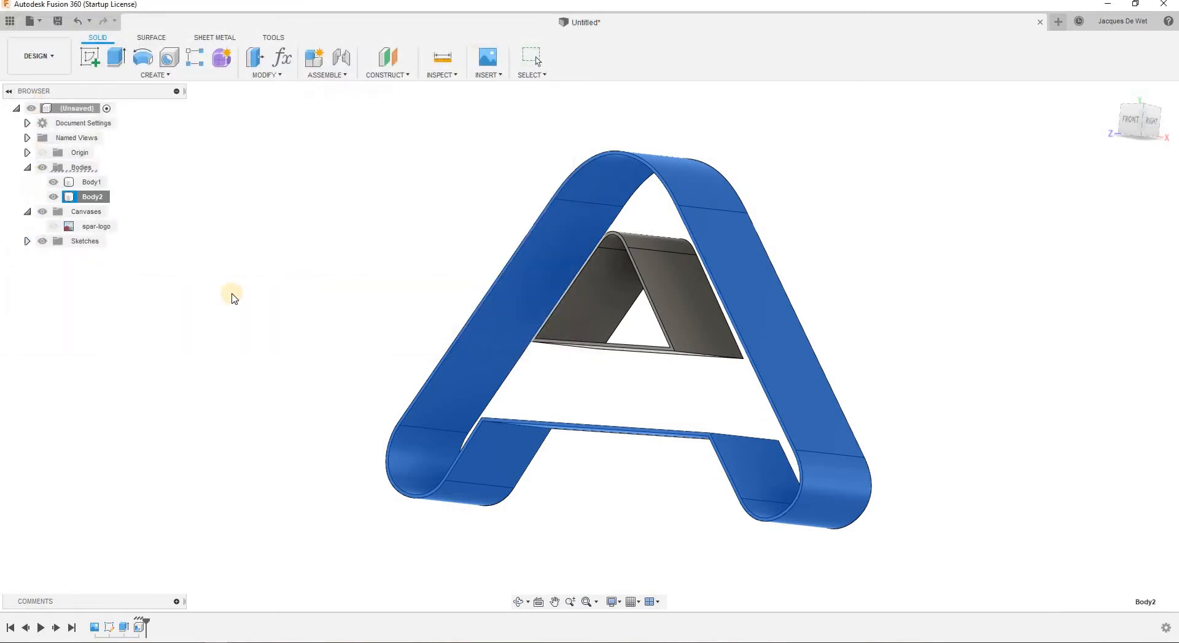
Export the inner triangle, Body1, as a binary high-refinement STL named SparAI in the Desktop's Images folder.
{"action": "left_click", "coordinate": [90, 183]}
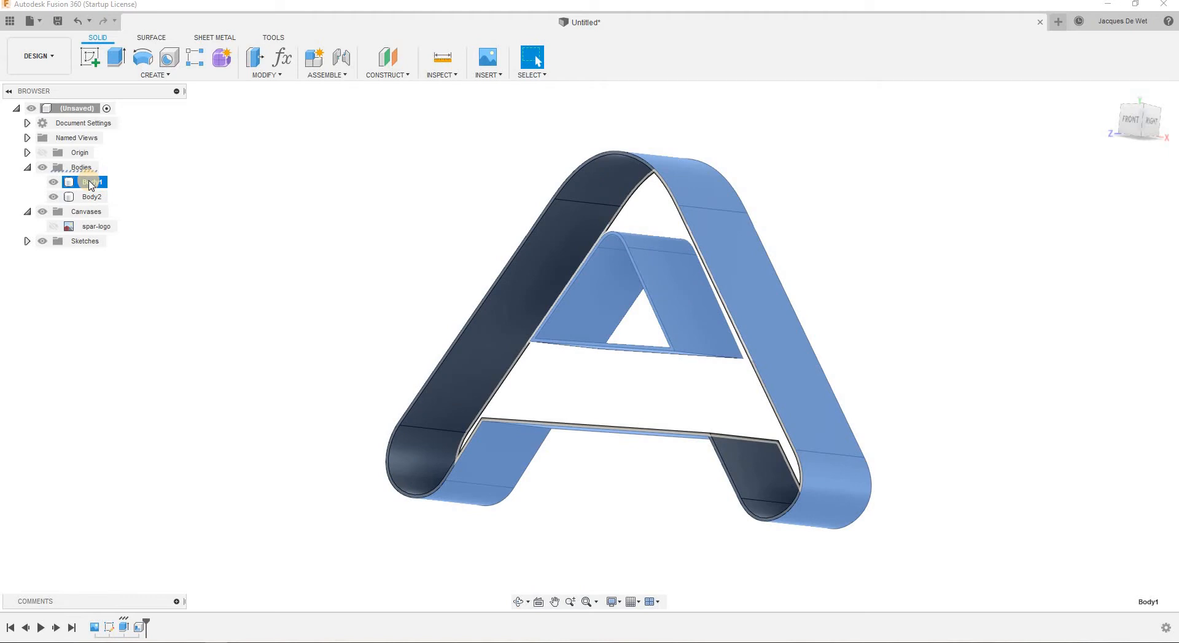
{"action": "left_click", "coordinate": [54, 182]}
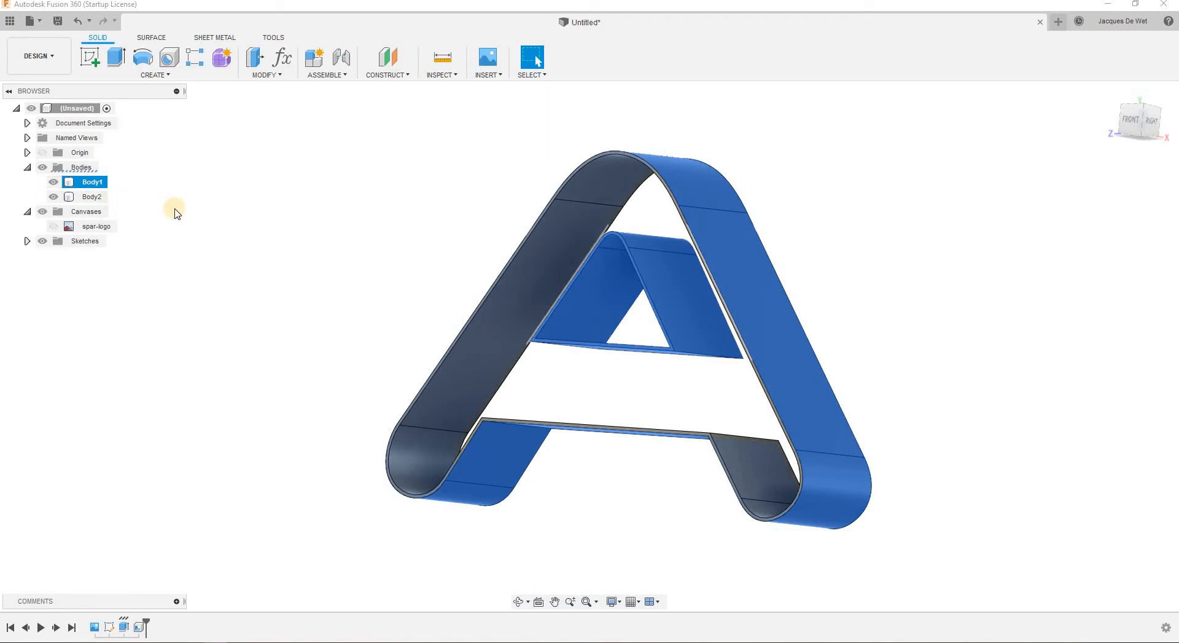
{"action": "left_click", "coordinate": [96, 187]}
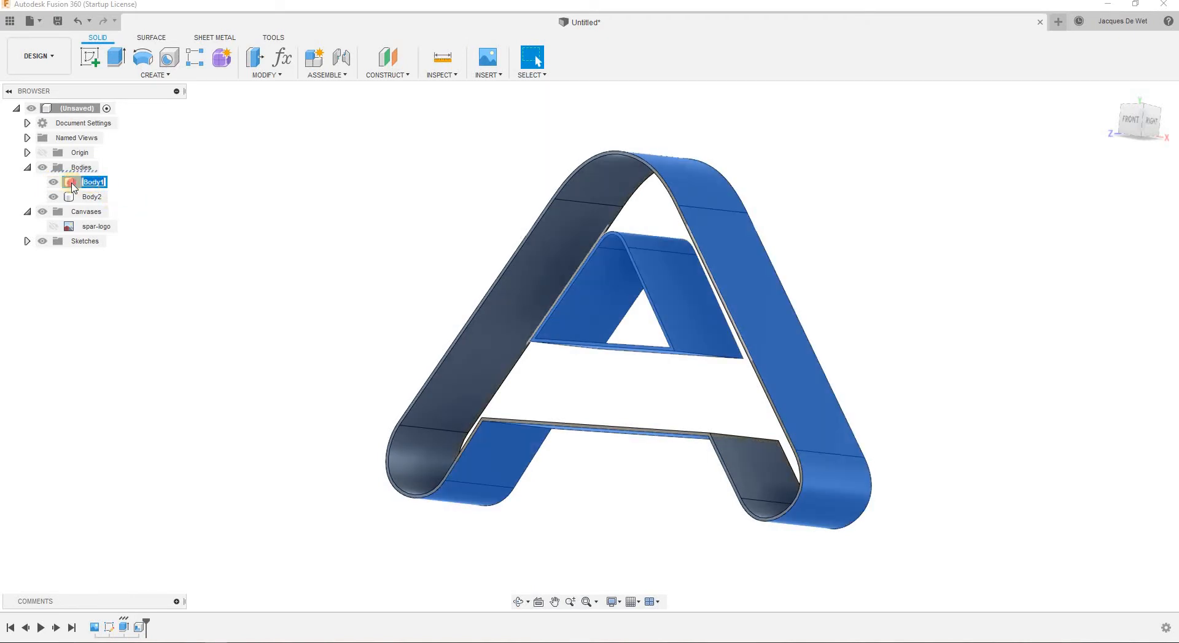
{"action": "left_click", "coordinate": [151, 198]}
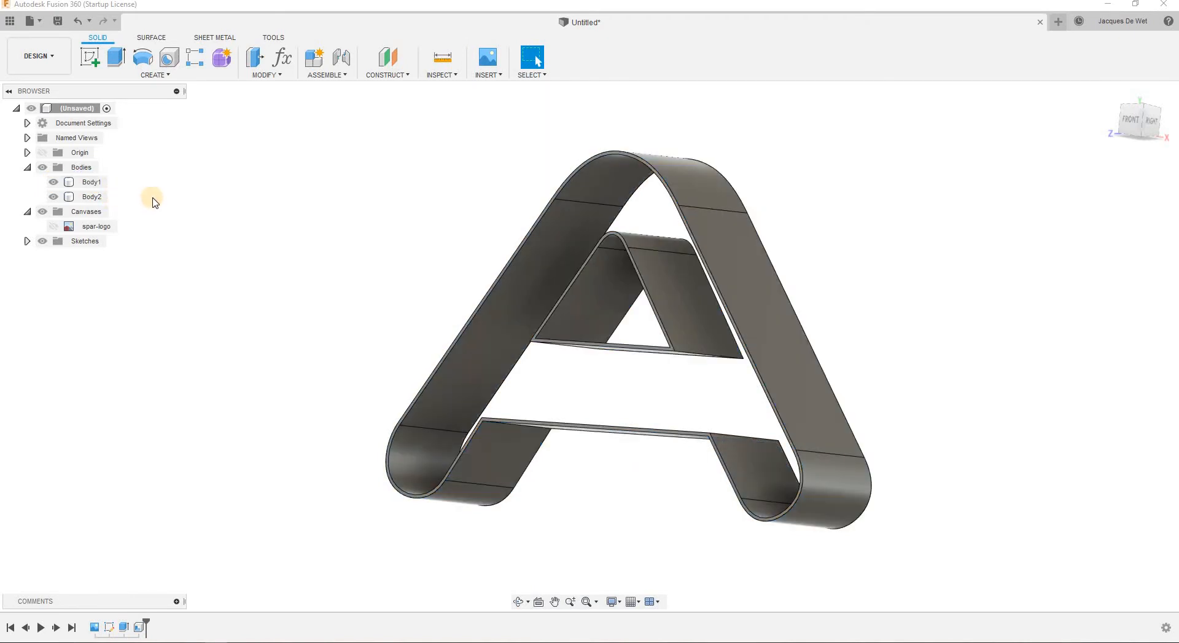
{"action": "right_click", "coordinate": [86, 183]}
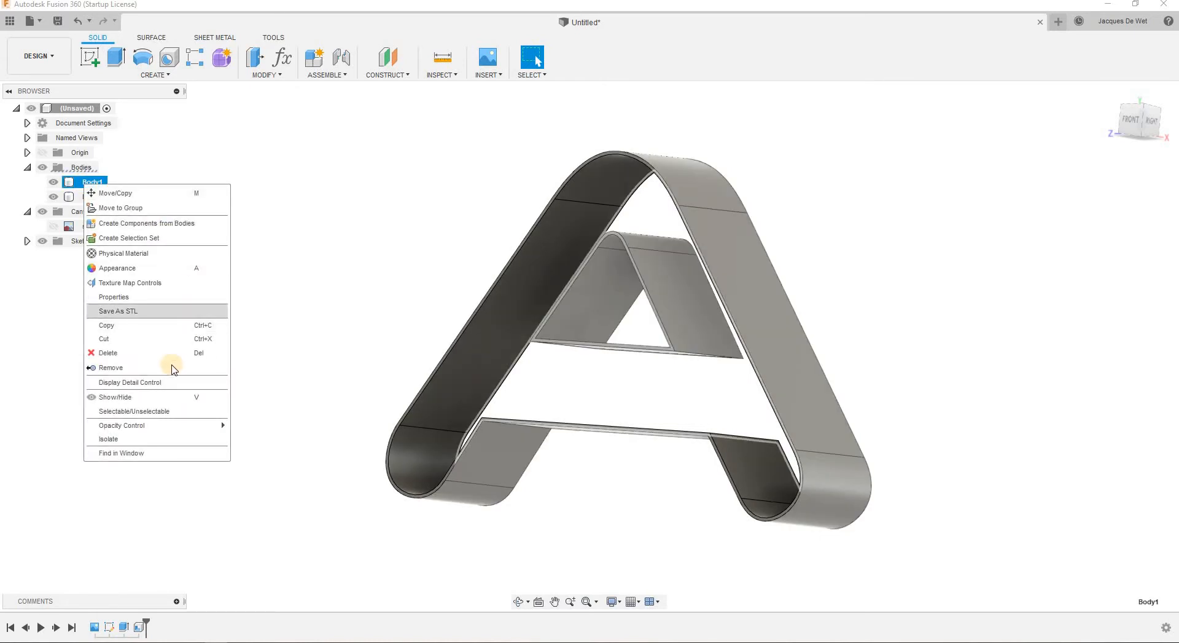
{"action": "left_click", "coordinate": [164, 312]}
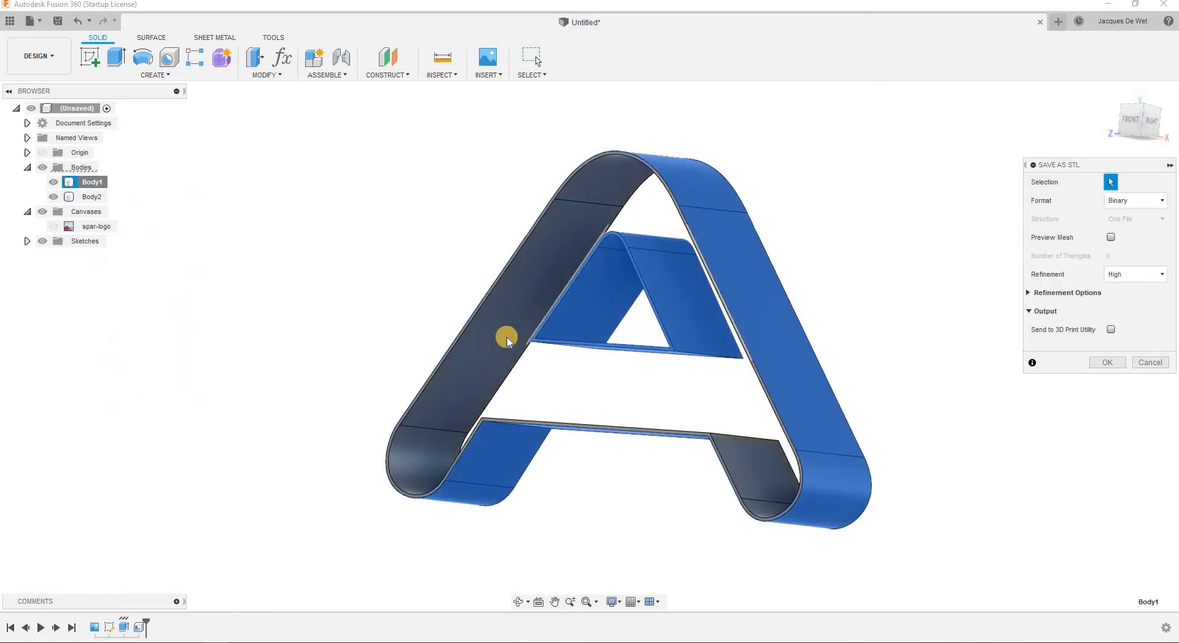
{"action": "left_click", "coordinate": [1108, 362]}
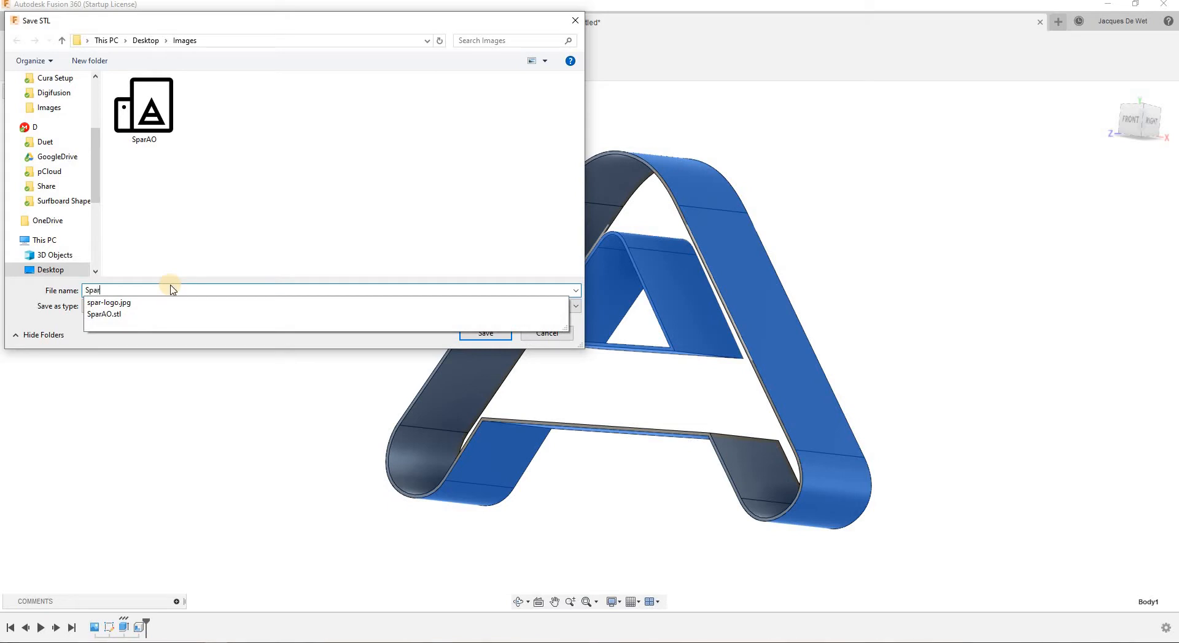
{"action": "type", "text": "A"}
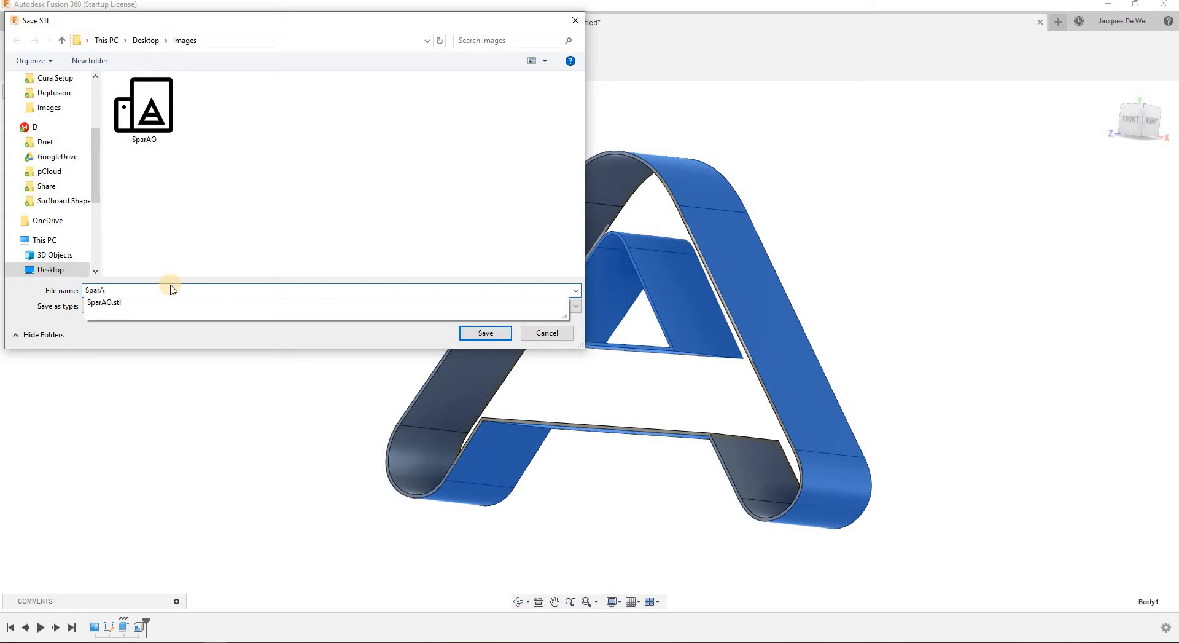
{"action": "type", "text": "l"}
{"action": "key", "text": "Return"}
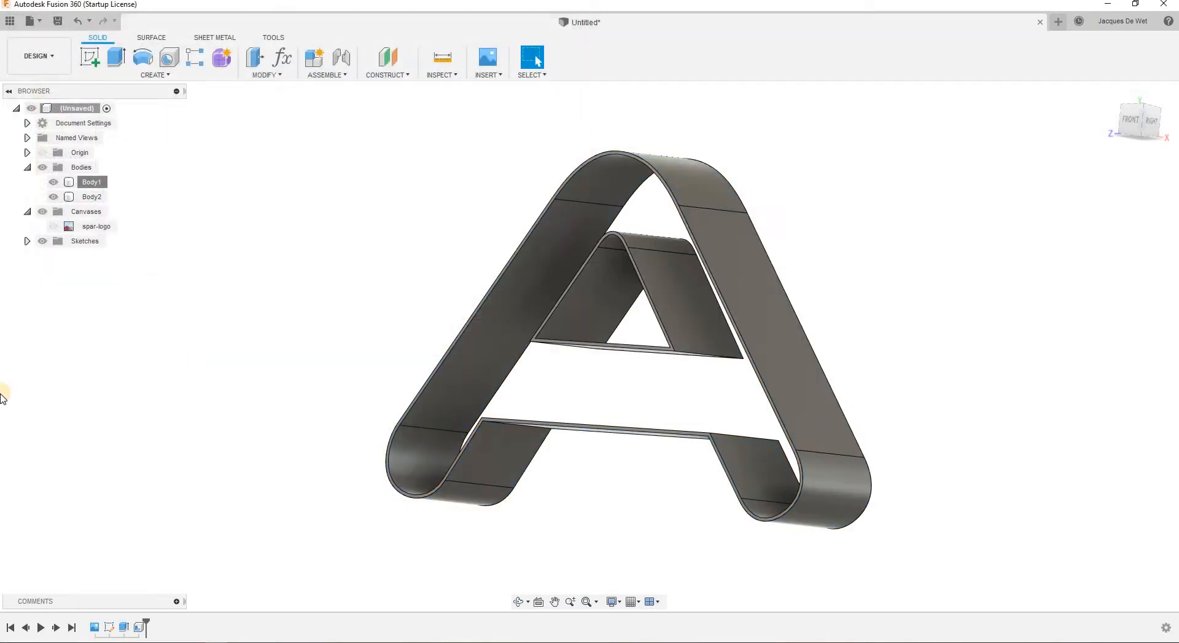
Launch Ultimaker Cura 4.3.0, switch to it and choose the 3DFusion W3.0 L1.2 B4.0 print profile.
{"action": "left_click", "coordinate": [12, 640]}
{"action": "scroll", "coordinate": [123, 402], "scroll_direction": "down", "scroll_amount": 3}
{"action": "scroll", "coordinate": [115, 400], "scroll_direction": "up", "scroll_amount": 3}
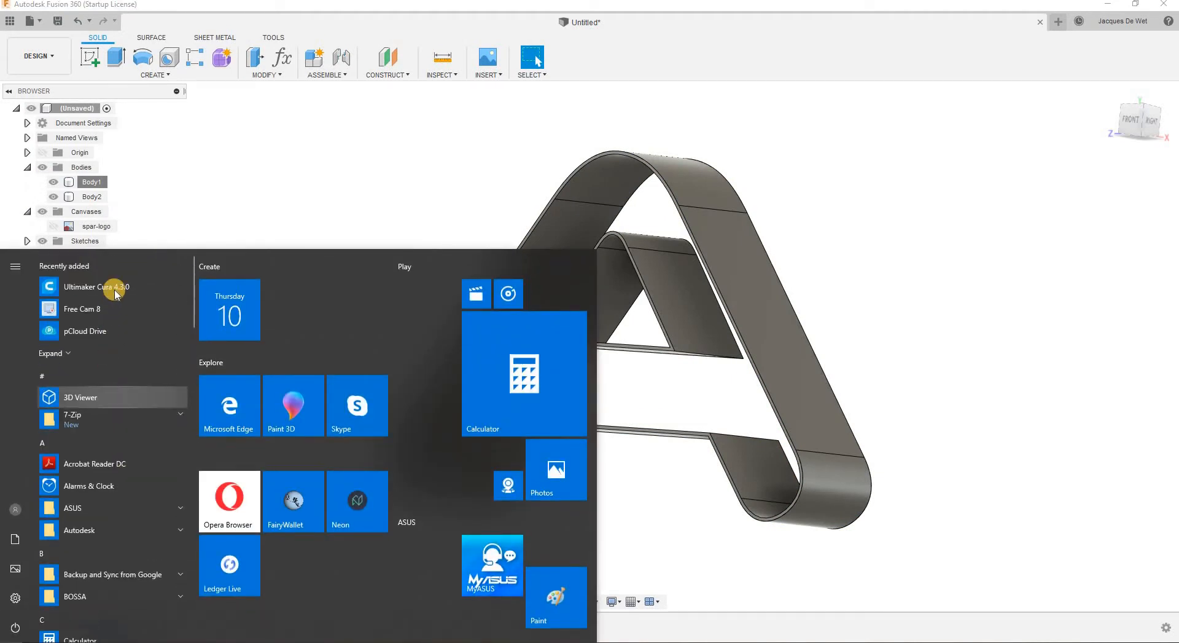
{"action": "left_click", "coordinate": [115, 289]}
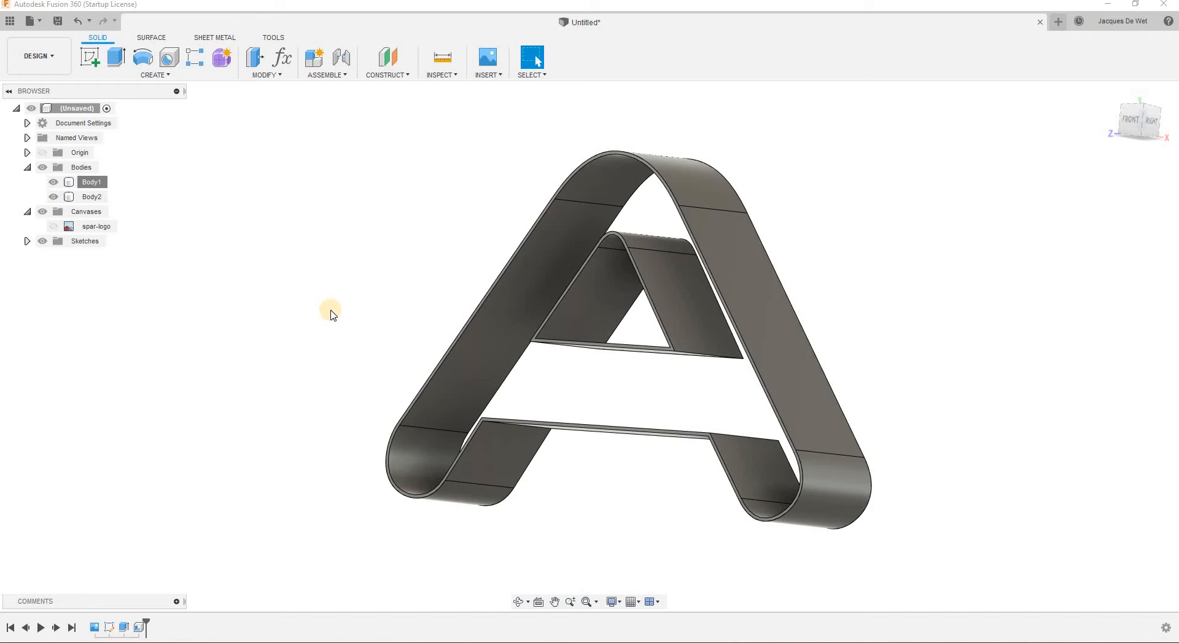
{"action": "key", "text": "alt+Tab"}
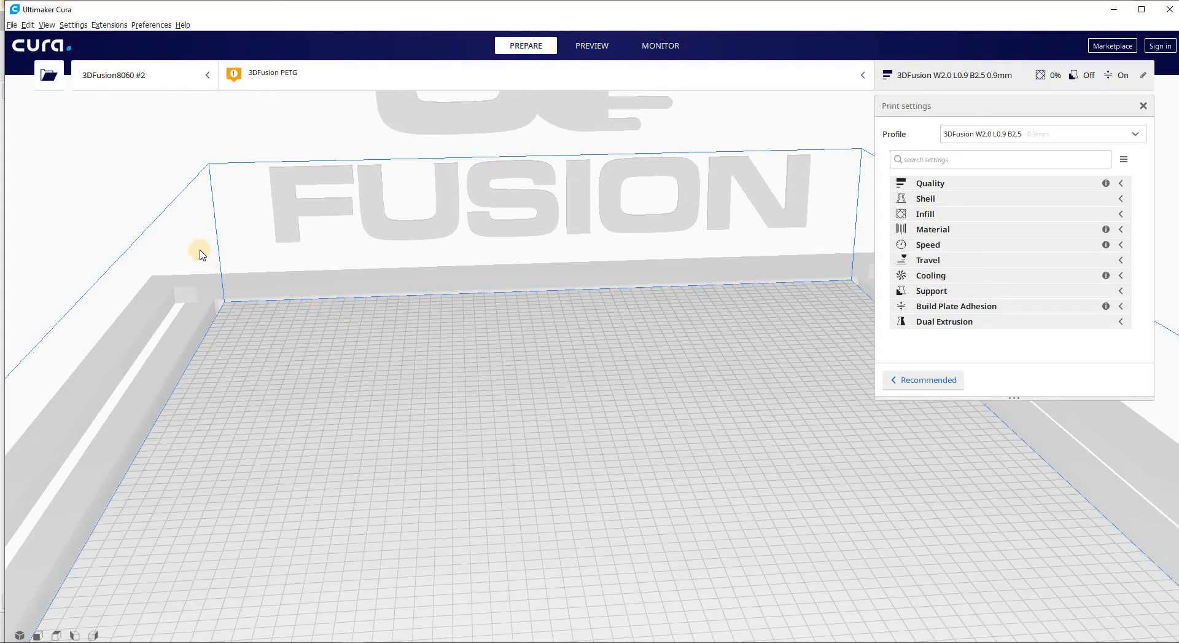
{"action": "left_click", "coordinate": [1112, 140]}
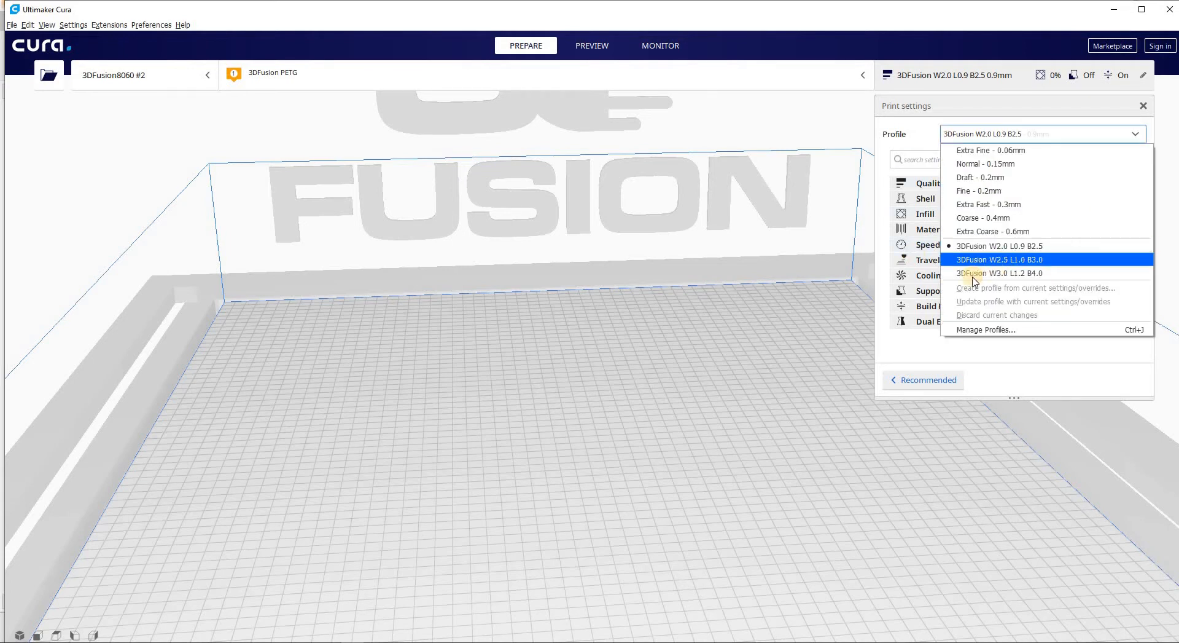
{"action": "left_click", "coordinate": [999, 274]}
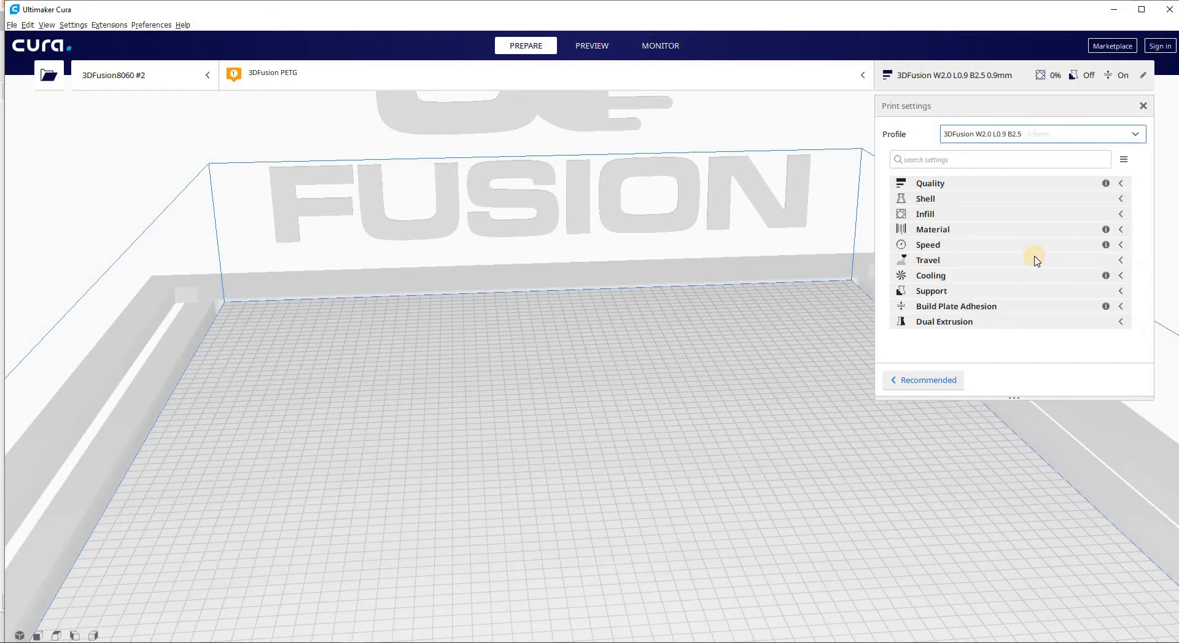
Load the SparAO model from the Desktop's Images folder onto the build plate.
{"action": "left_click", "coordinate": [55, 81]}
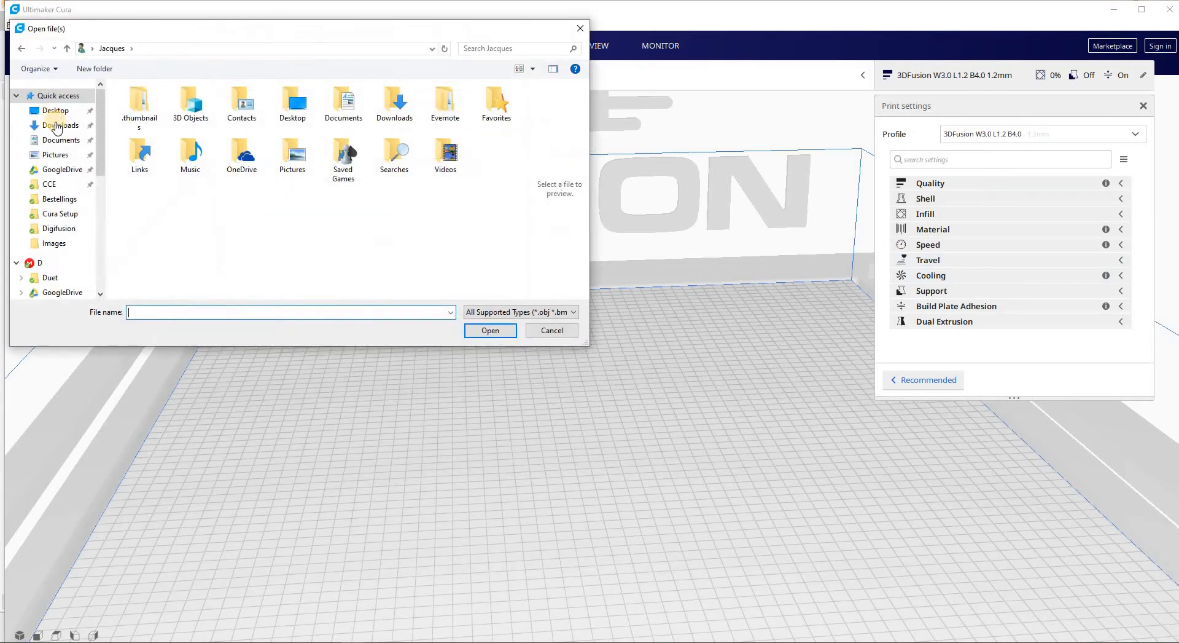
{"action": "left_click", "coordinate": [56, 110]}
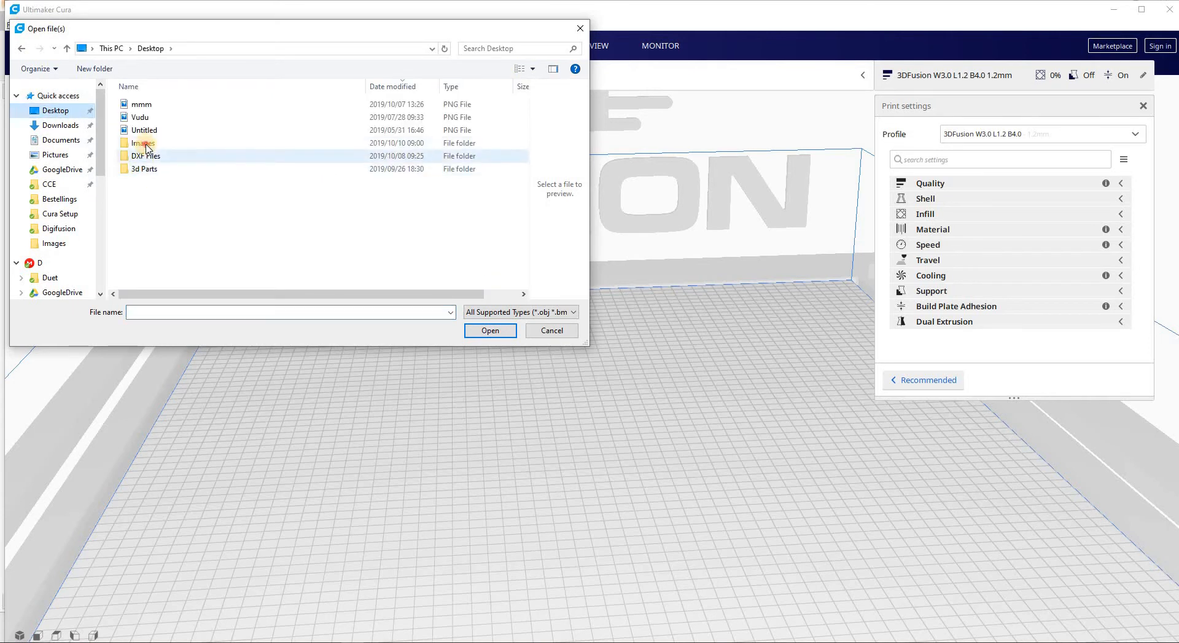
{"action": "double_click", "coordinate": [140, 140]}
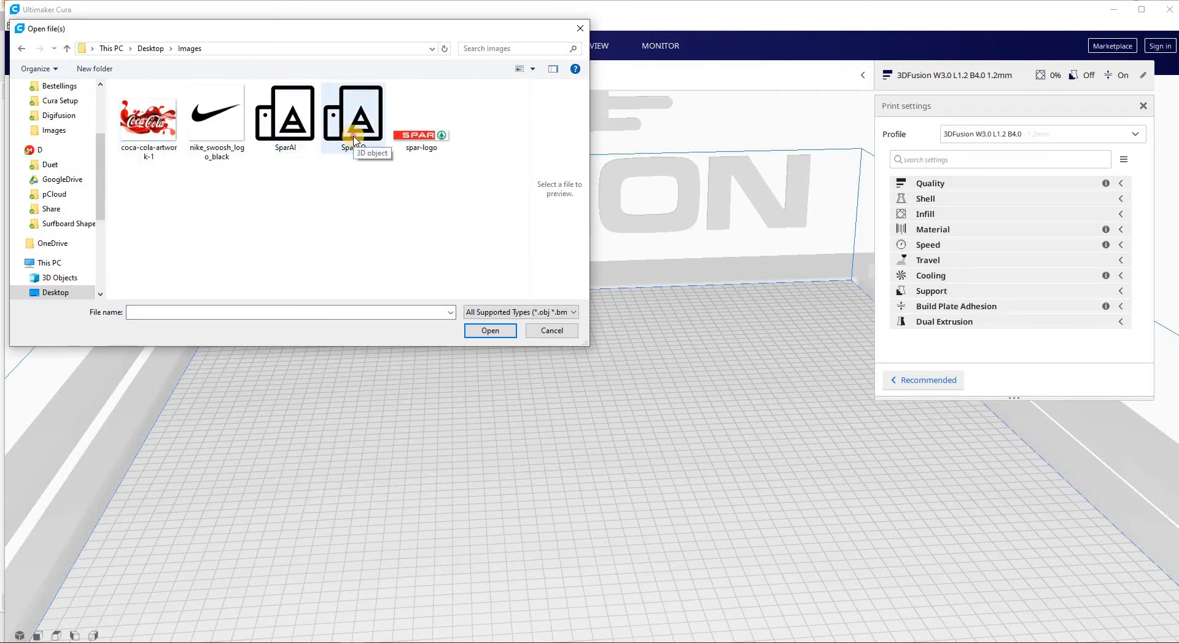
{"action": "double_click", "coordinate": [354, 140]}
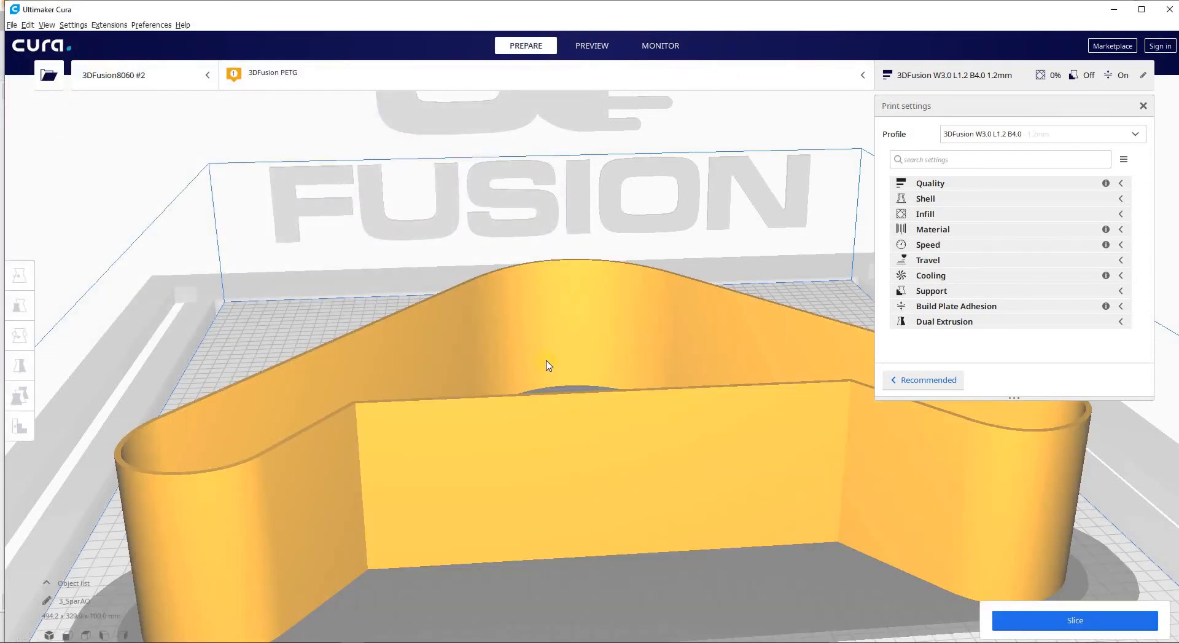
Slice the outer outline of the letter and examine its layer preview and brim from several angles.
{"action": "scroll", "coordinate": [550, 369], "scroll_direction": "up", "scroll_amount": 3}
{"action": "scroll", "coordinate": [549, 365], "scroll_direction": "down", "scroll_amount": 6}
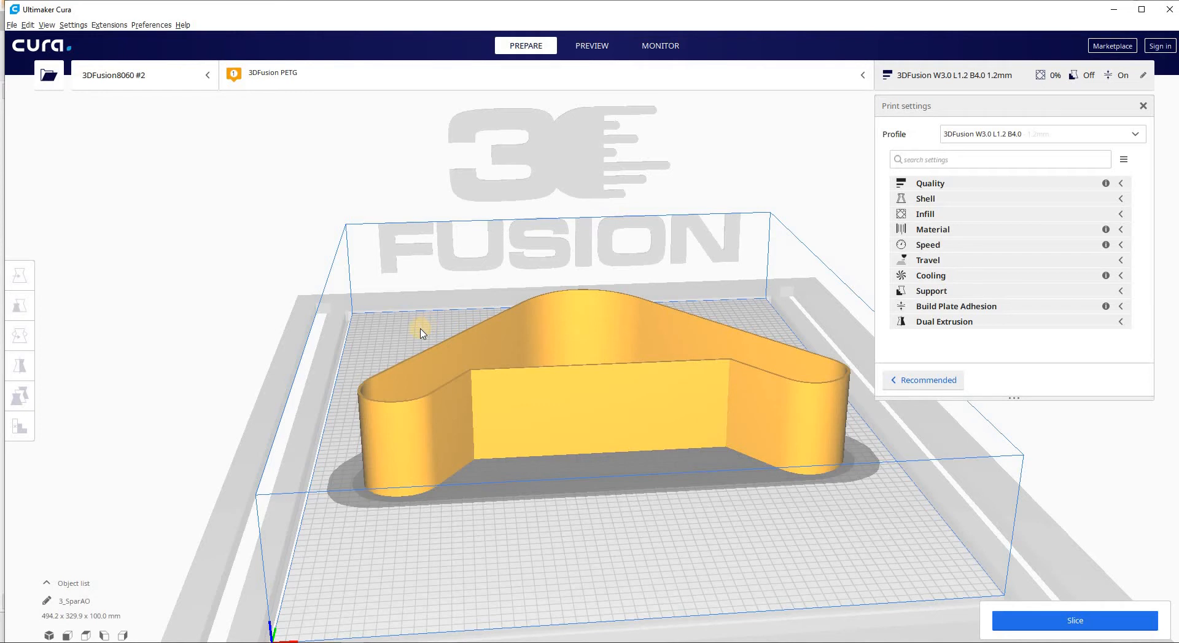
{"action": "right_click_drag", "start_coordinate": [415, 356], "coordinate": [492, 367]}
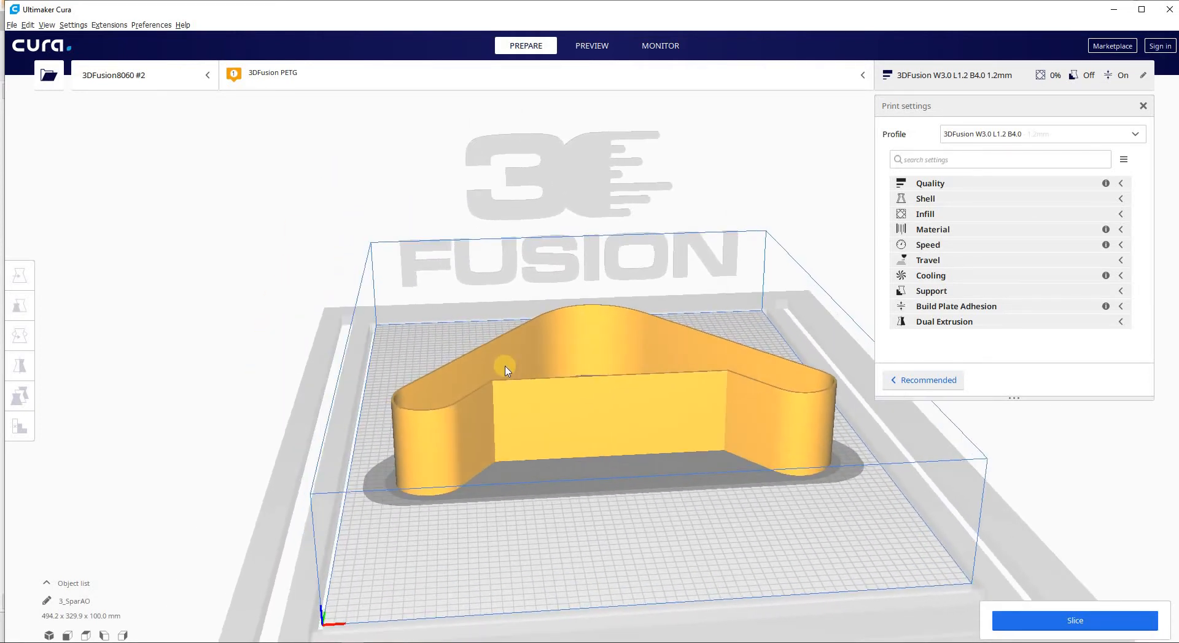
{"action": "scroll", "coordinate": [503, 368], "scroll_direction": "up", "scroll_amount": 3}
{"action": "scroll", "coordinate": [505, 370], "scroll_direction": "down", "scroll_amount": 3}
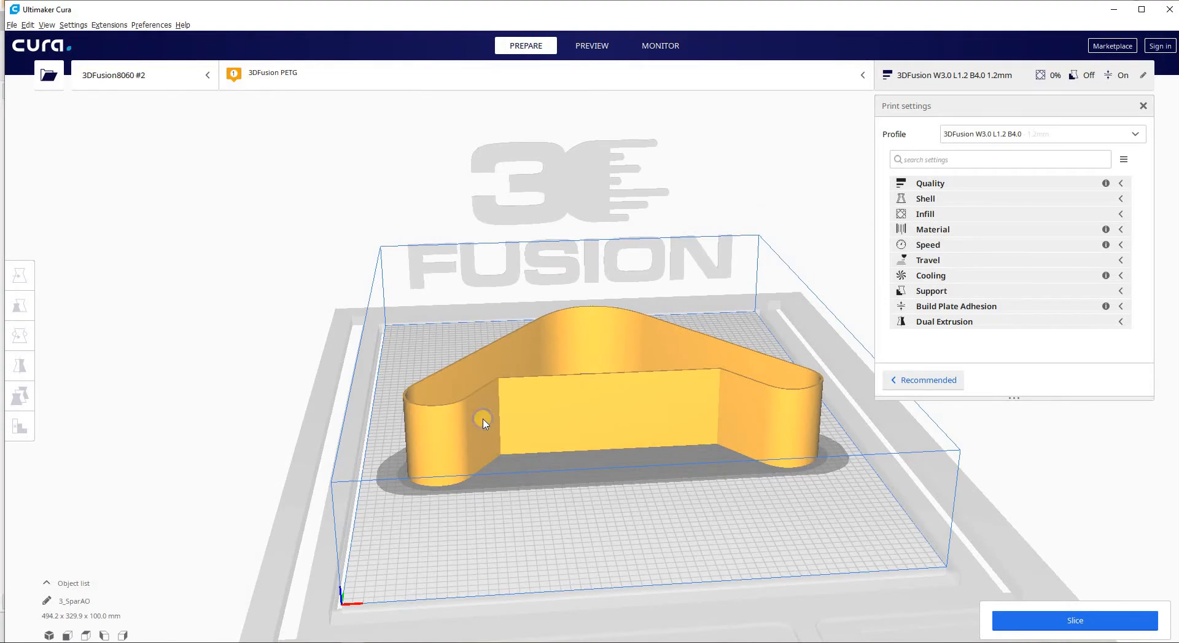
{"action": "right_click_drag", "start_coordinate": [484, 416], "coordinate": [616, 408]}
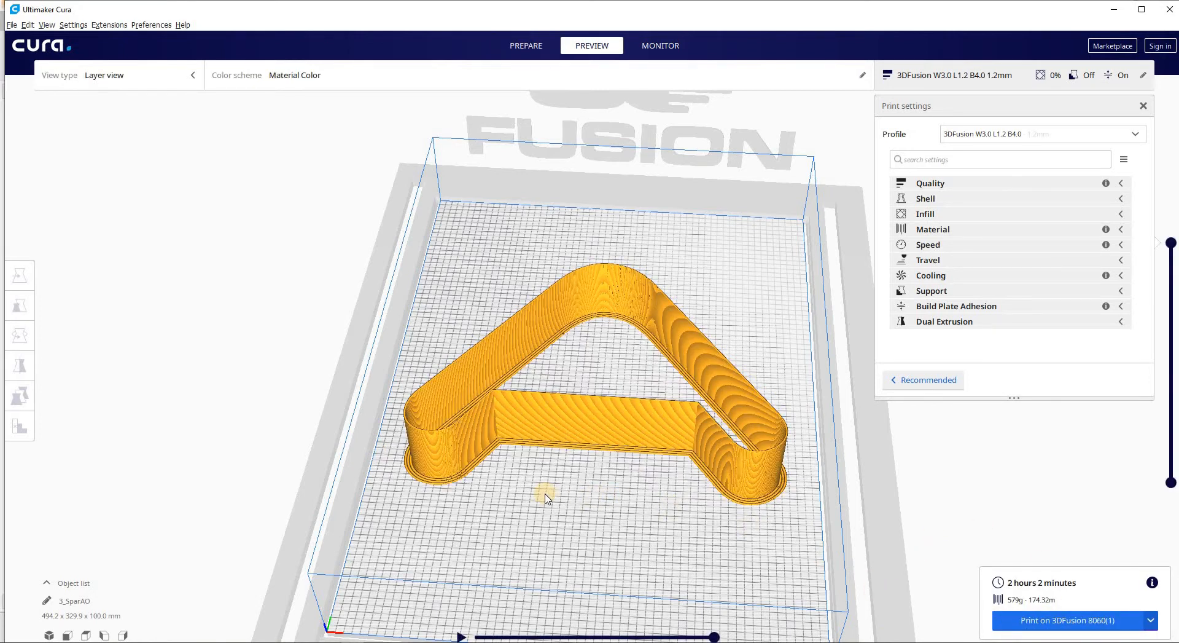
{"action": "scroll", "coordinate": [548, 498], "scroll_direction": "up", "scroll_amount": 3}
{"action": "right_click_drag", "start_coordinate": [543, 551], "coordinate": [359, 530]}
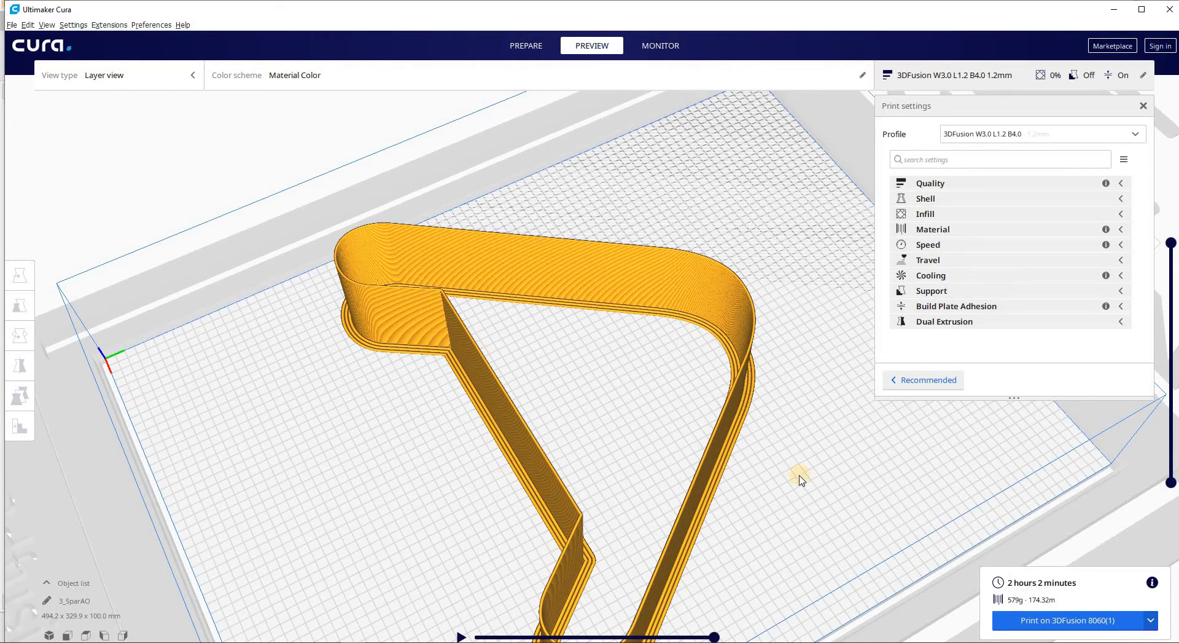
{"action": "scroll", "coordinate": [795, 479], "scroll_direction": "down", "scroll_amount": 5}
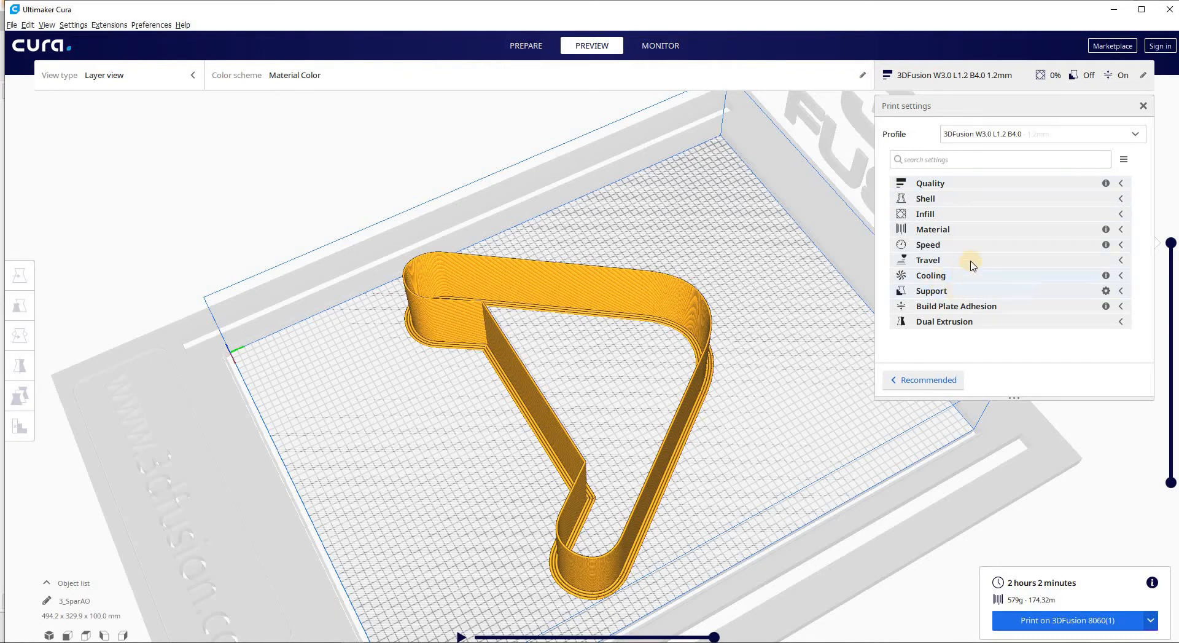
Set the print settings visibility to Expert and expand Build Plate Adhesion to show its brim options.
{"action": "left_click", "coordinate": [1121, 307]}
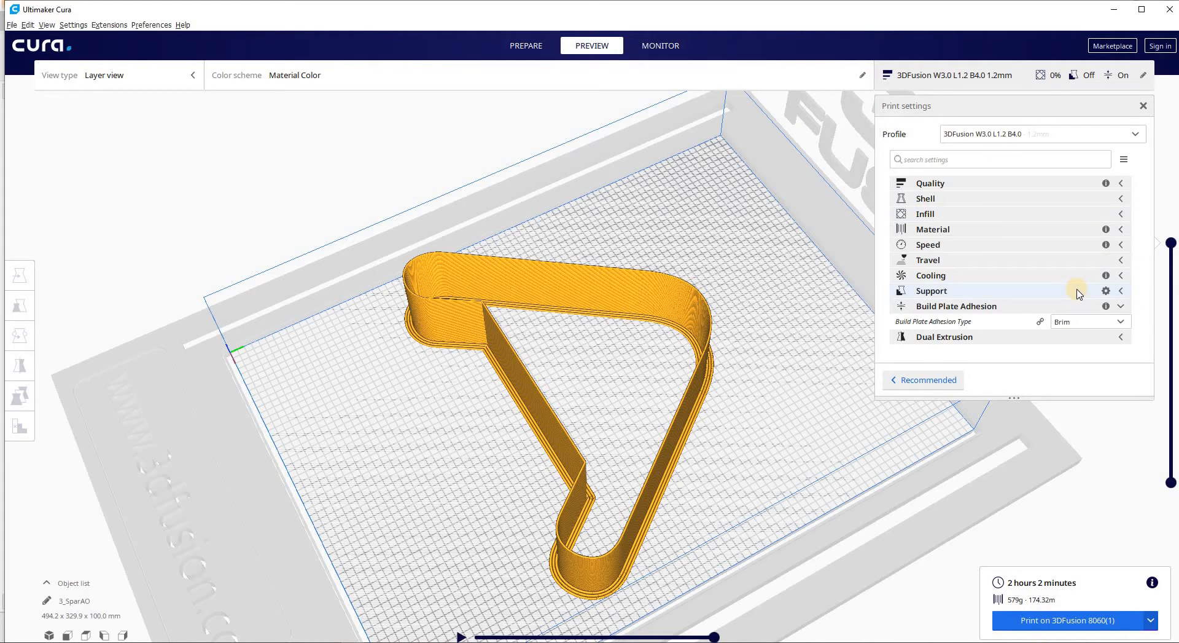
{"action": "left_click", "coordinate": [1124, 160]}
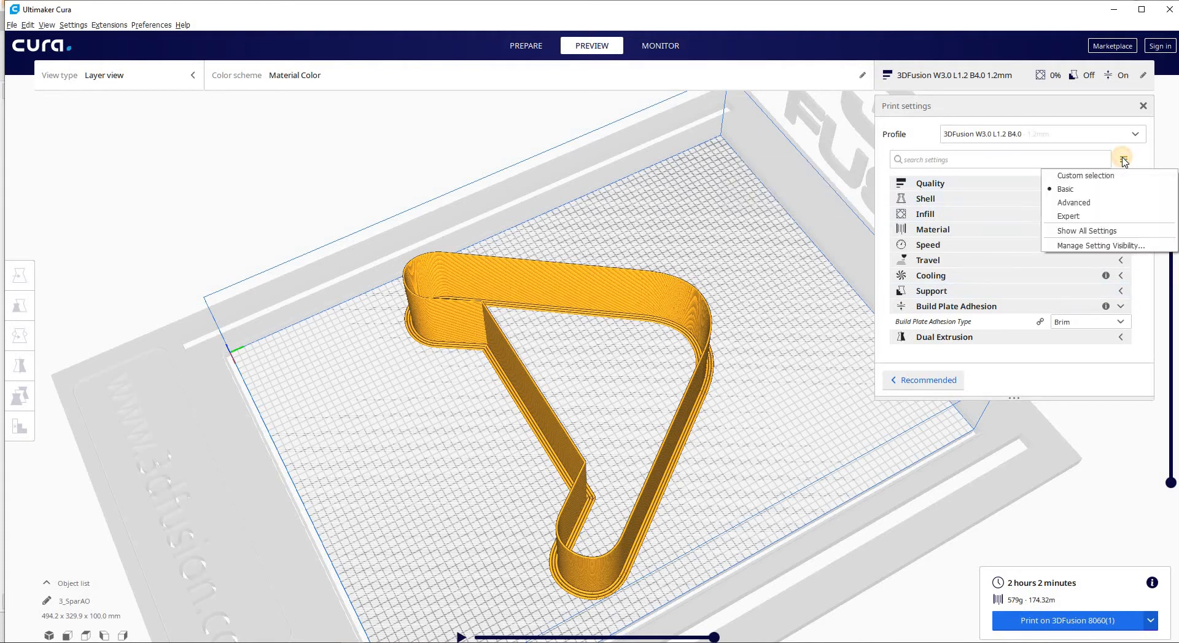
{"action": "left_click", "coordinate": [1104, 217]}
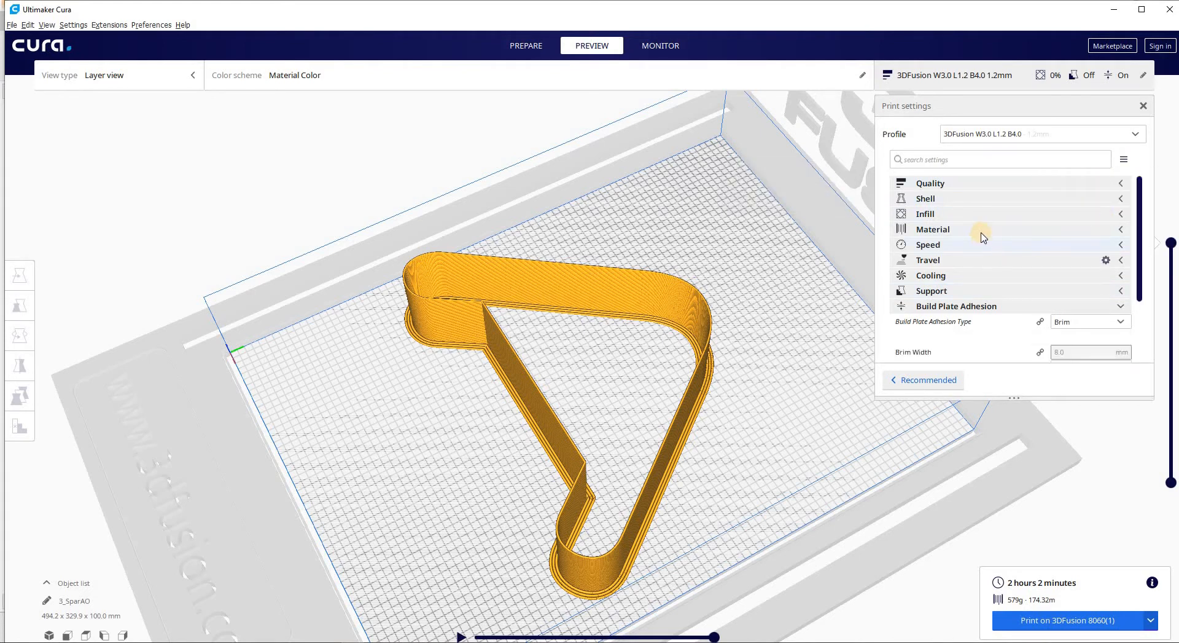
{"action": "scroll", "coordinate": [982, 237], "scroll_direction": "down", "scroll_amount": 3}
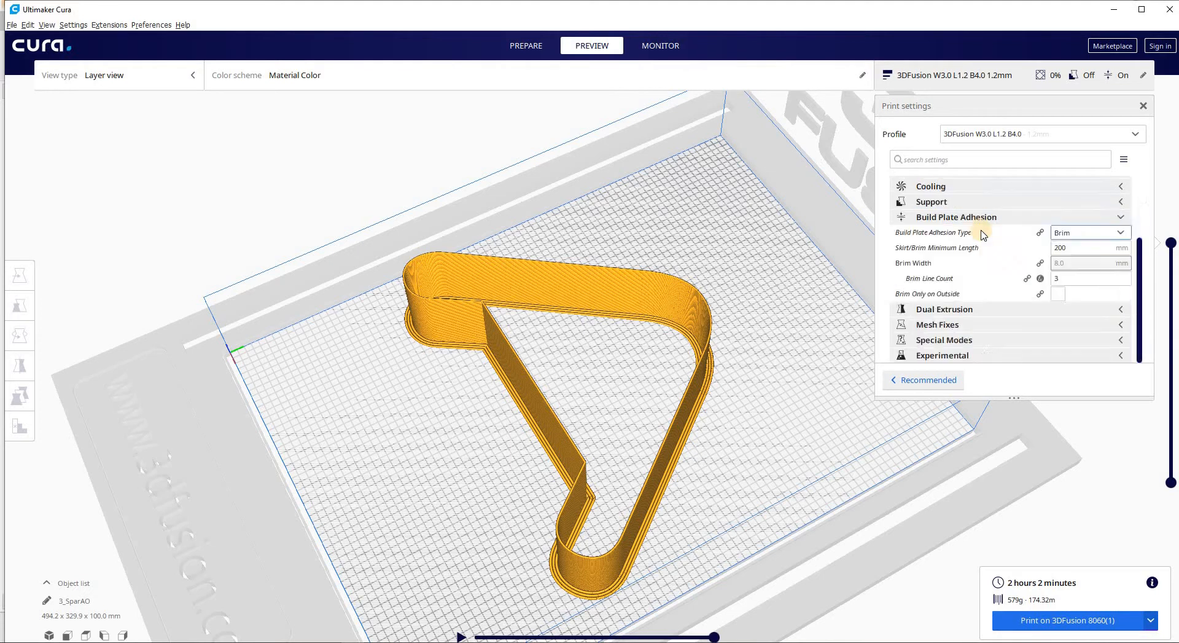
Try slicing with Brim Only on Outside enabled, and slice again with the option turned off.
{"action": "left_click", "coordinate": [1058, 295]}
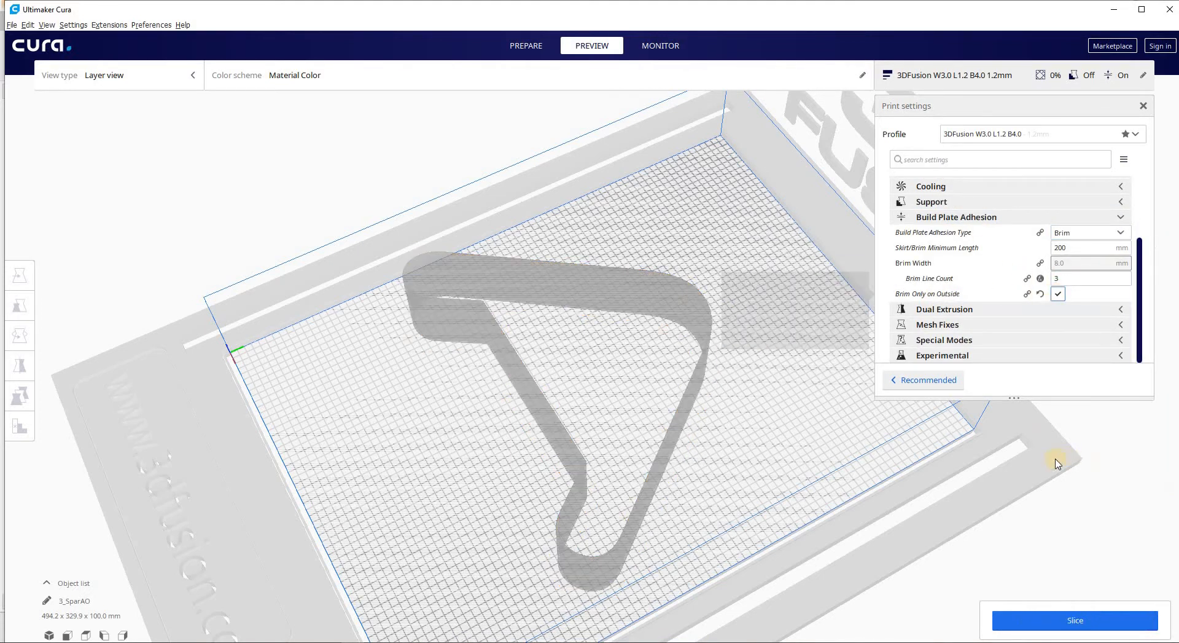
{"action": "left_click", "coordinate": [1070, 622]}
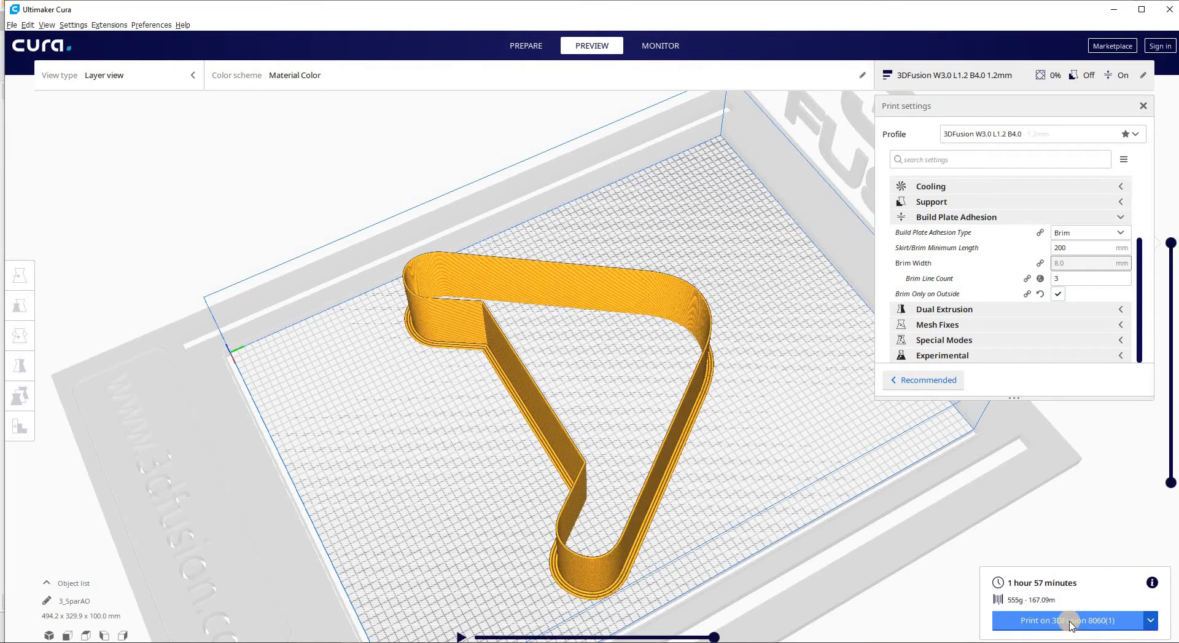
{"action": "left_click", "coordinate": [1057, 295]}
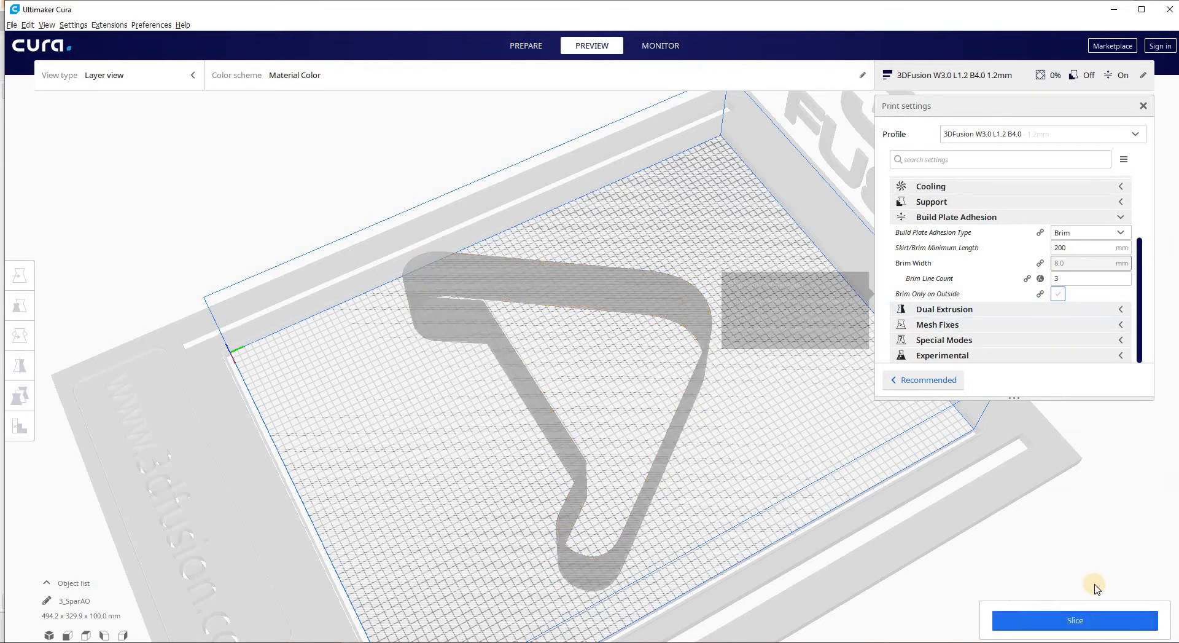
{"action": "left_click", "coordinate": [1097, 622]}
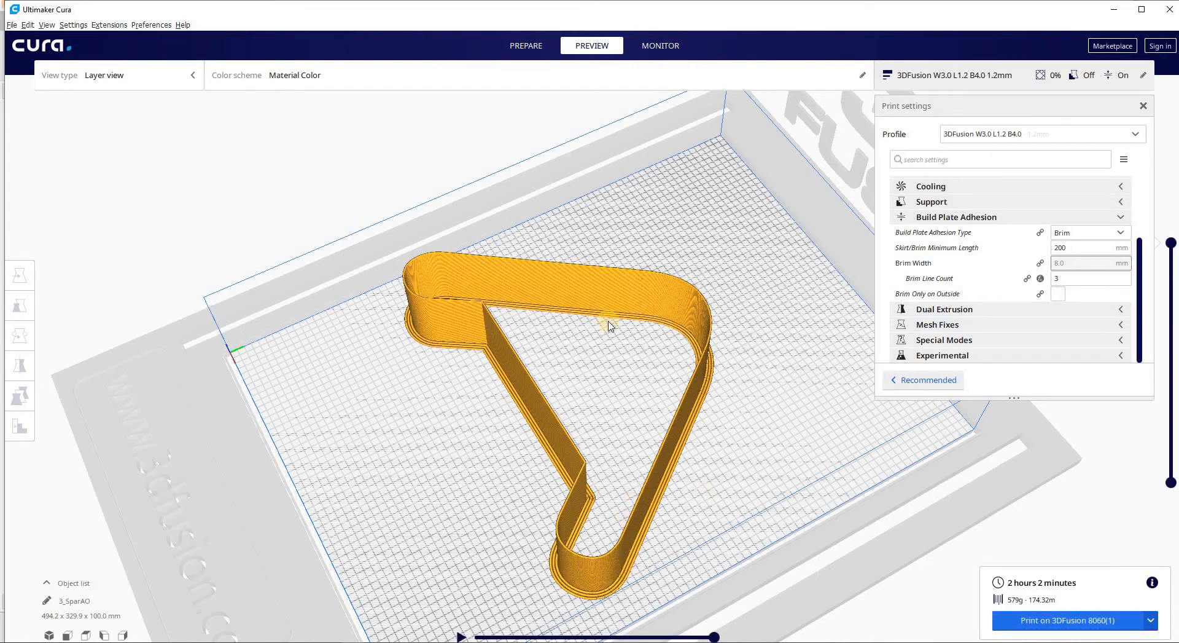
Set the Brim Line Count to 4 and slice the model again.
{"action": "left_click", "coordinate": [1068, 279]}
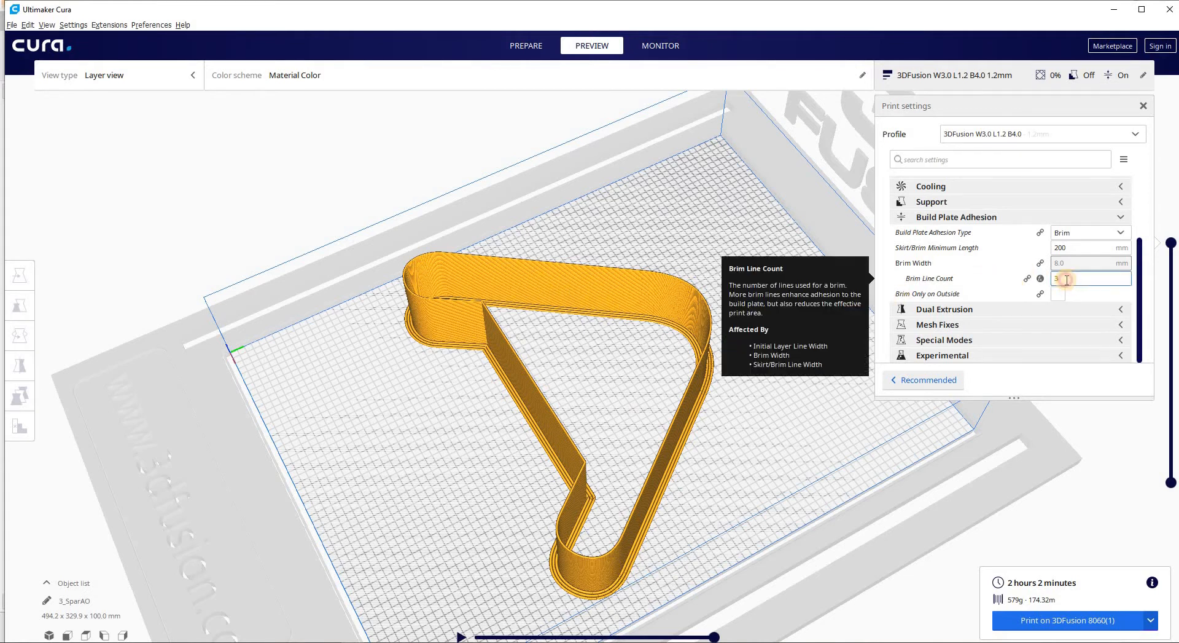
{"action": "key", "text": "BackSpace"}
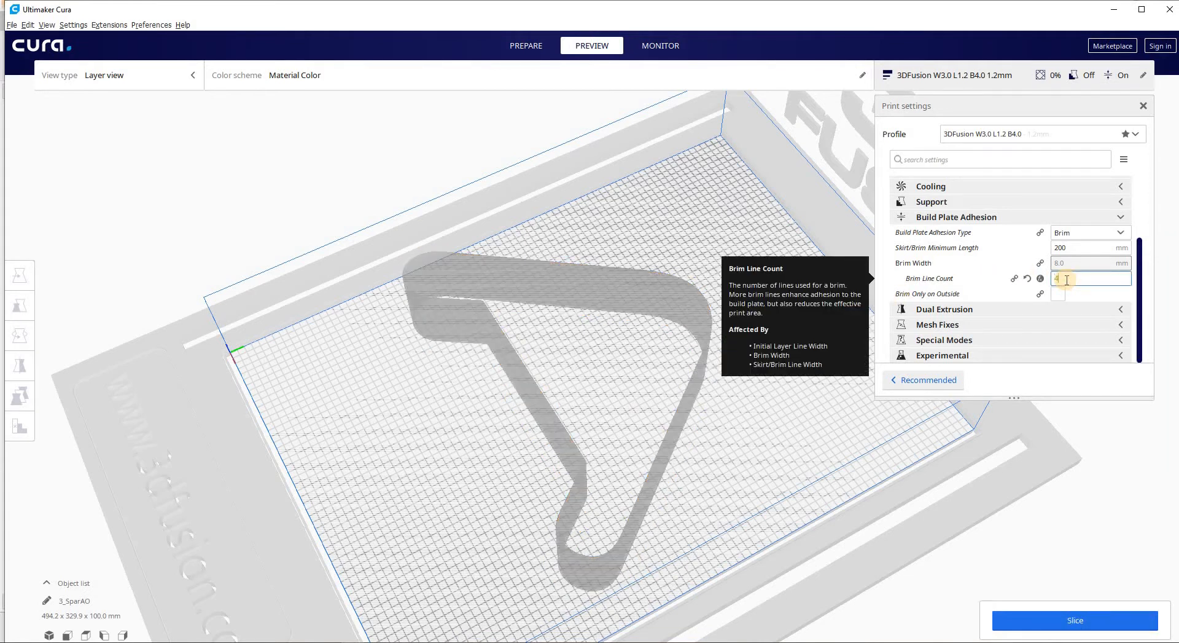
{"action": "left_click", "coordinate": [1099, 620]}
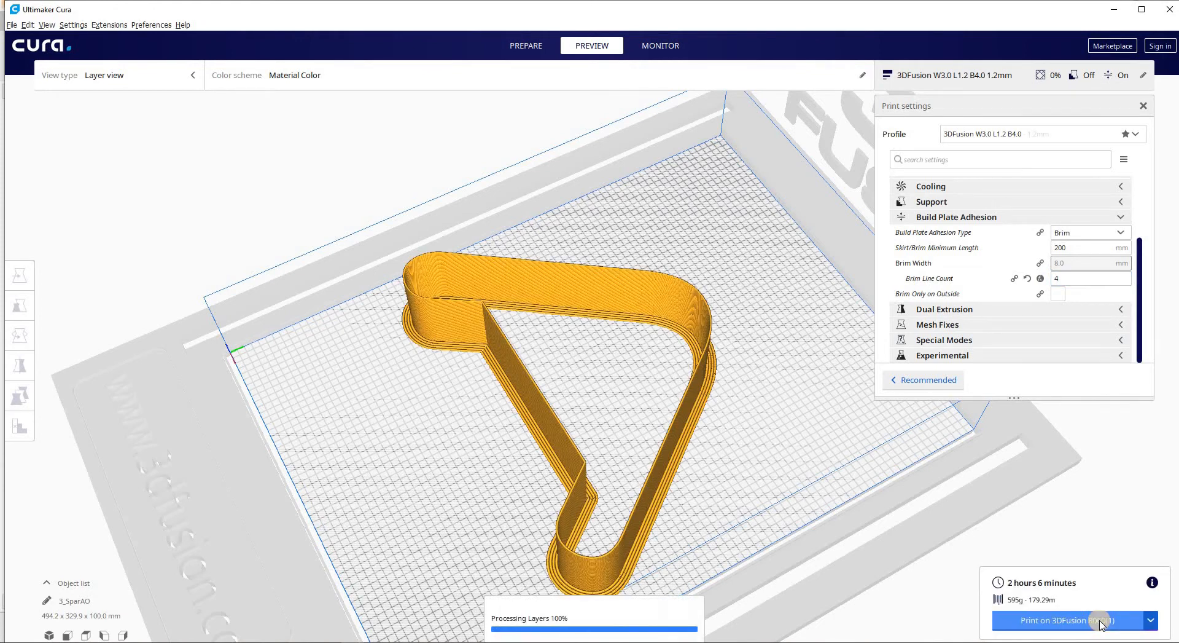
Return to the Prepare stage, move the letter outline toward one end of the build plate at Y about 172 mm, and re-slice.
{"action": "left_click", "coordinate": [515, 68]}
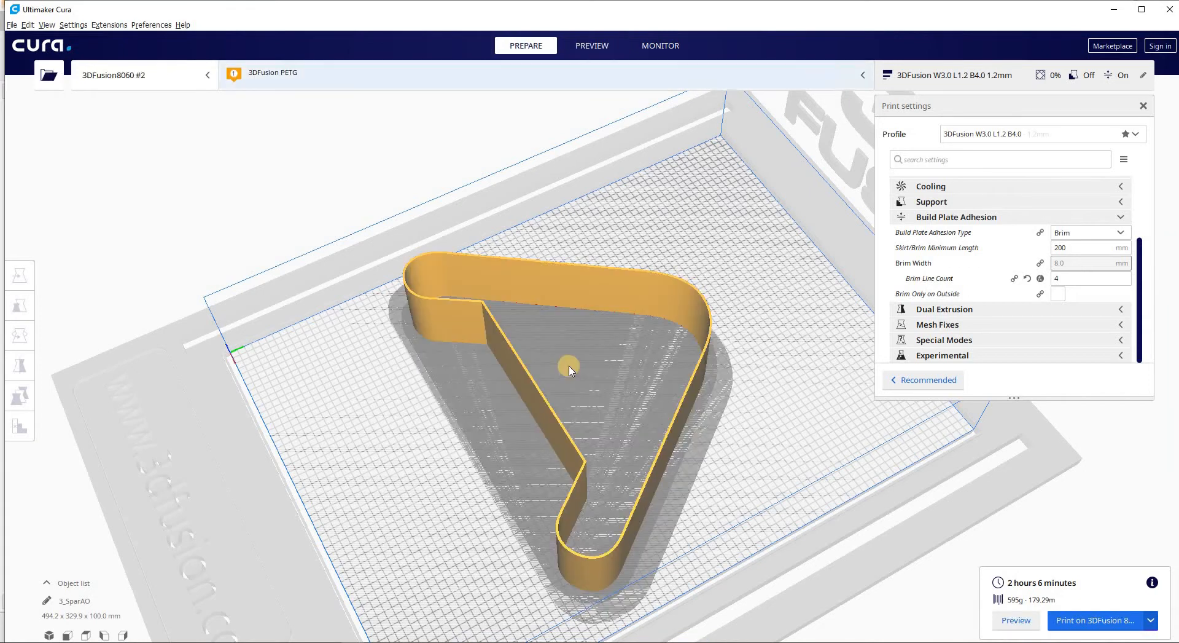
{"action": "left_click", "coordinate": [558, 425]}
{"action": "left_click_drag", "start_coordinate": [483, 432], "coordinate": [325, 507]}
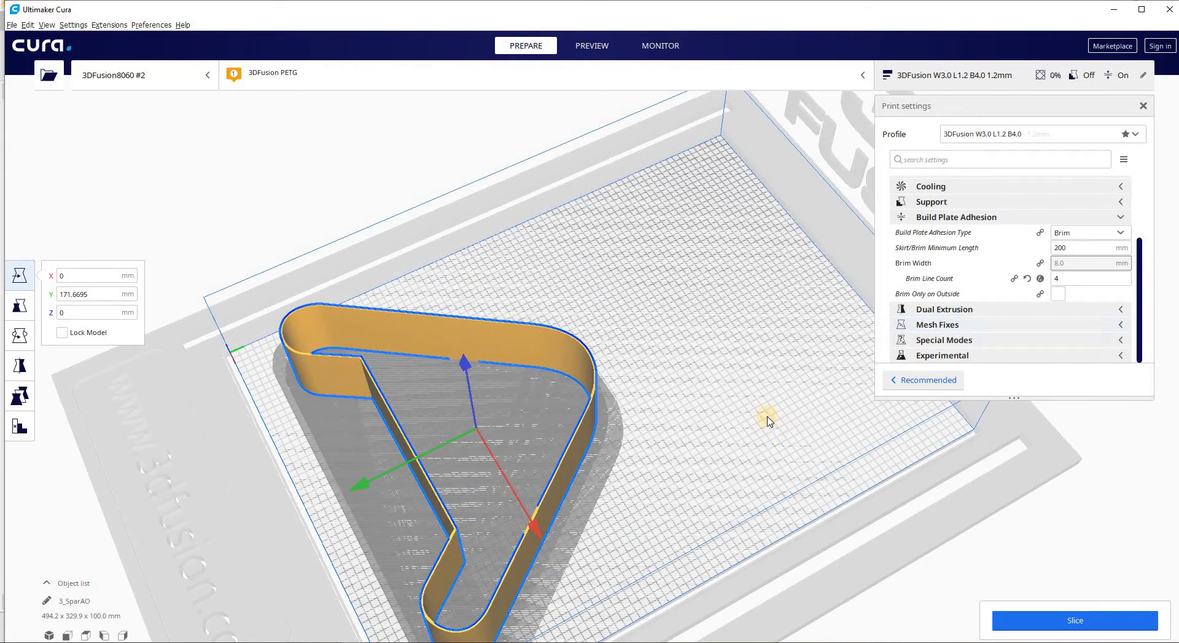
{"action": "left_click", "coordinate": [1096, 617]}
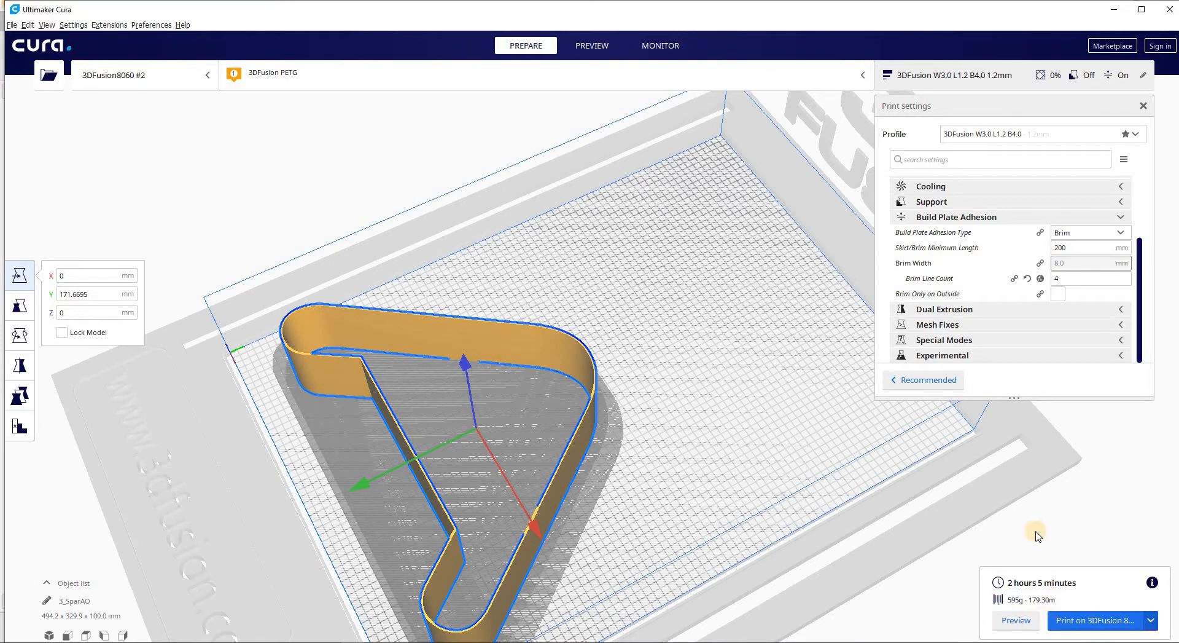
Preview the sliced letter at its new position, running down through the layers and back up, and view it from the side.
{"action": "left_click", "coordinate": [1010, 620]}
{"action": "left_click", "coordinate": [137, 203]}
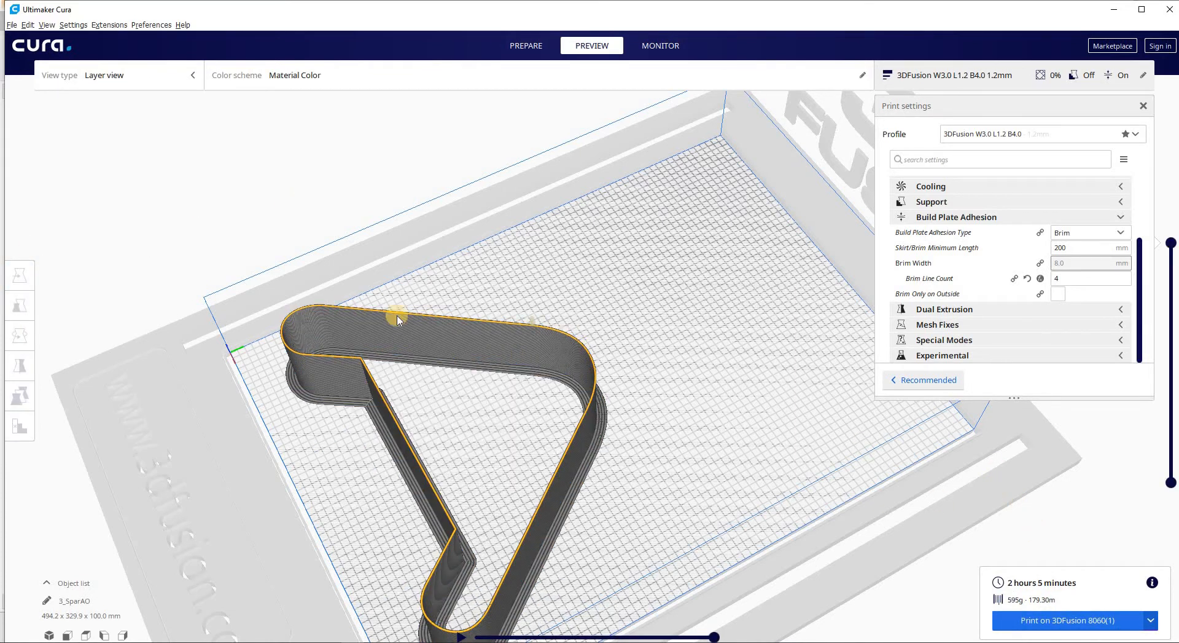
{"action": "left_click_drag", "start_coordinate": [1172, 243], "coordinate": [1171, 449]}
{"action": "left_click_drag", "start_coordinate": [1155, 373], "coordinate": [1127, 223]}
{"action": "right_click_drag", "start_coordinate": [689, 439], "coordinate": [706, 376]}
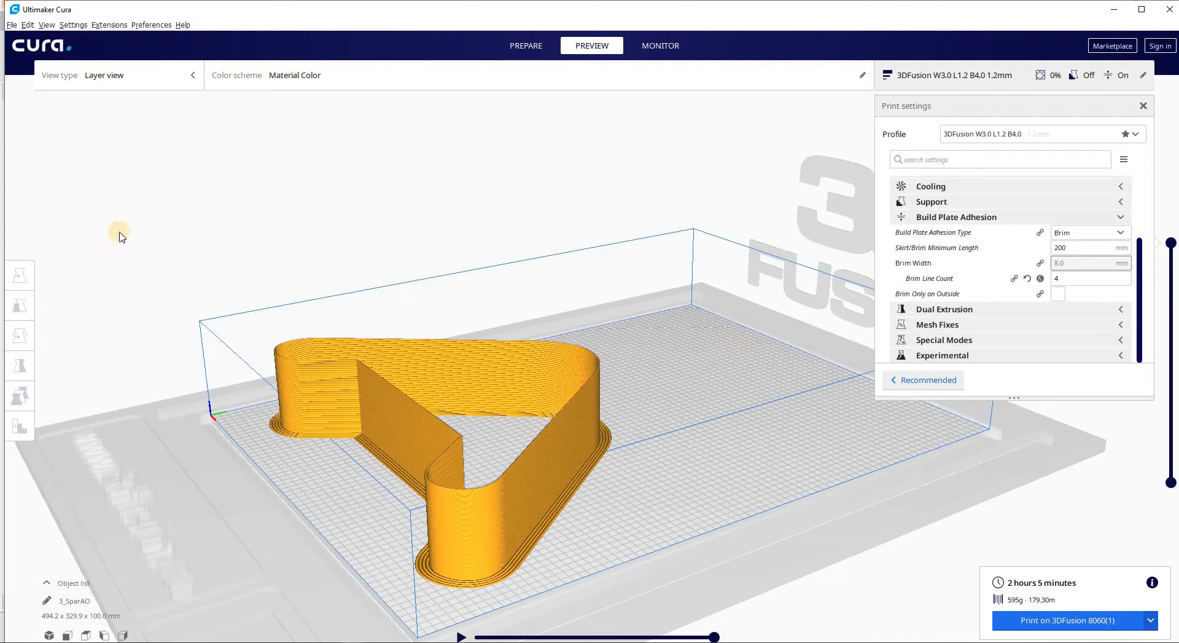
Load SparAO from the Images folder a second time and delete the added copy from the build plate.
{"action": "left_click", "coordinate": [16, 28]}
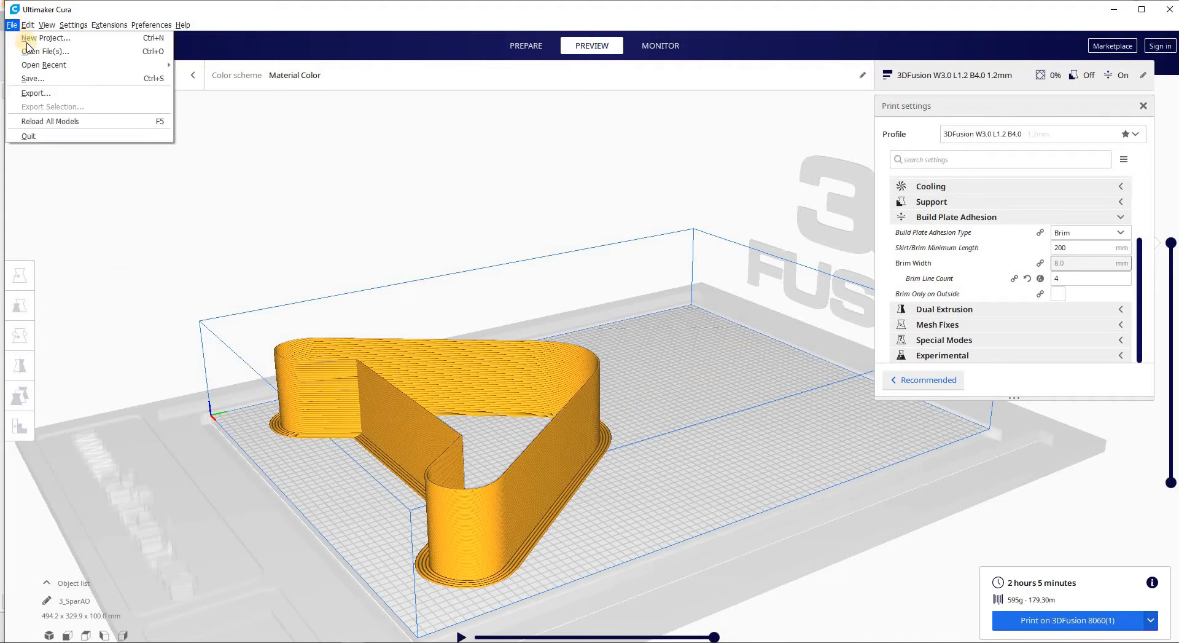
{"action": "left_click", "coordinate": [14, 26]}
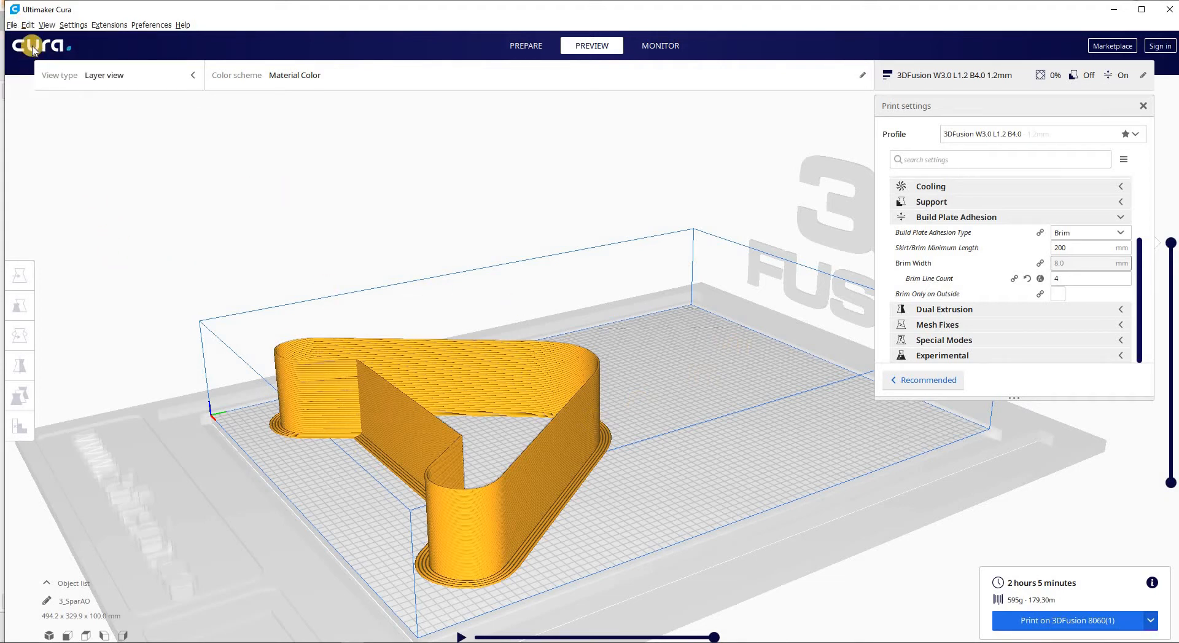
{"action": "left_click", "coordinate": [10, 25]}
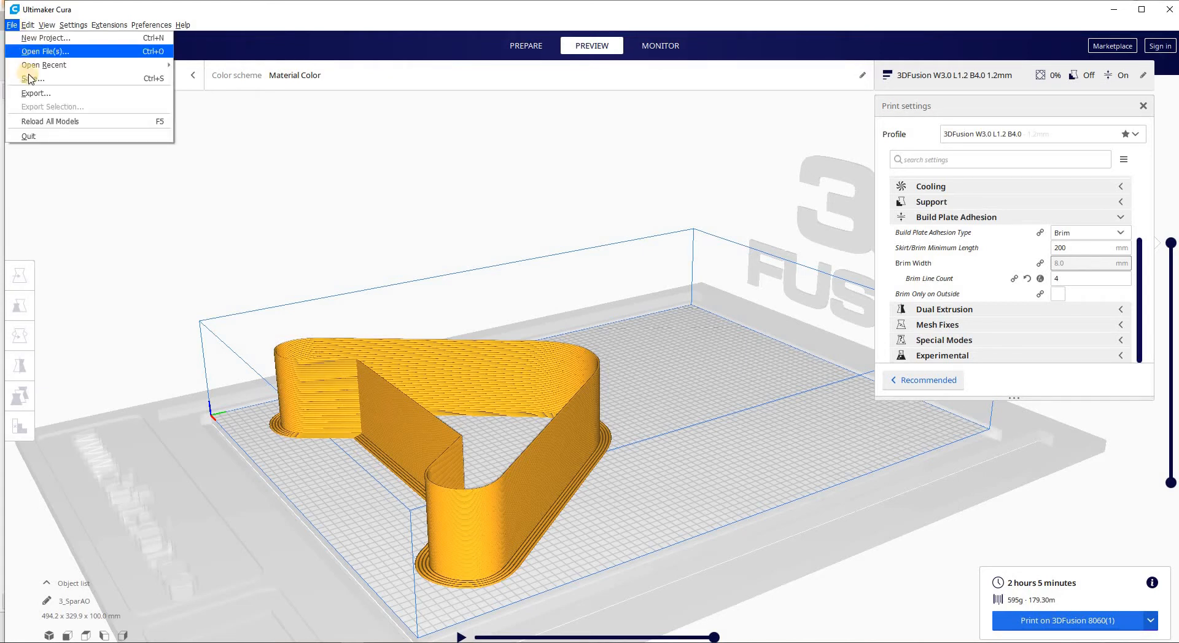
{"action": "left_click", "coordinate": [38, 52]}
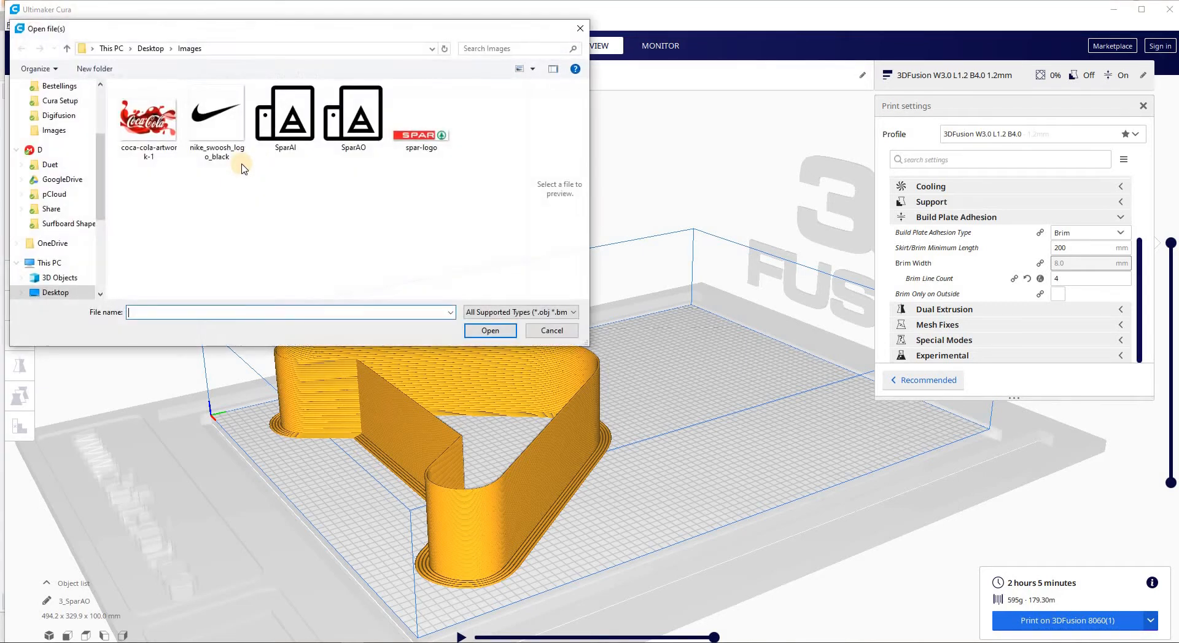
{"action": "double_click", "coordinate": [353, 117]}
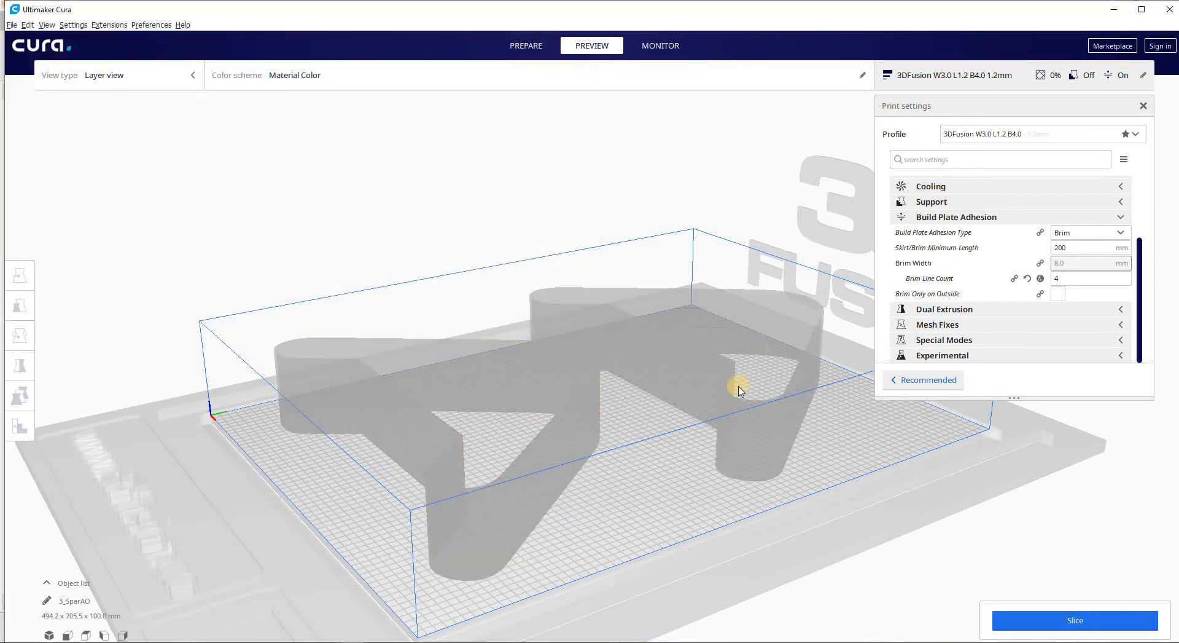
{"action": "left_click", "coordinate": [708, 398]}
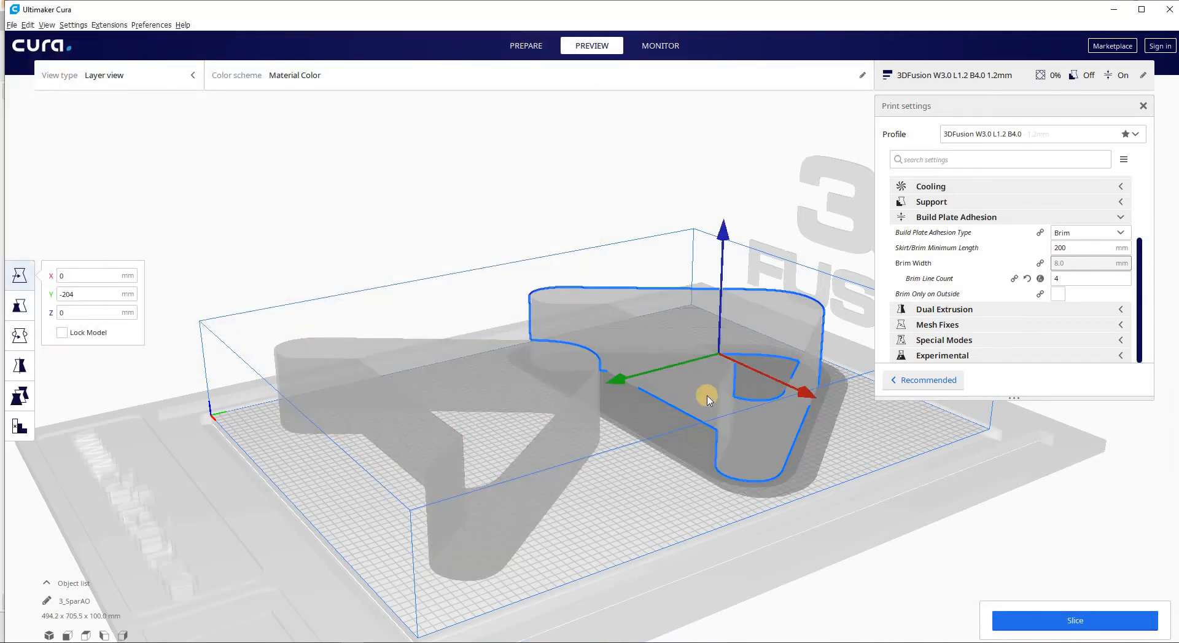
{"action": "key", "text": "Delete"}
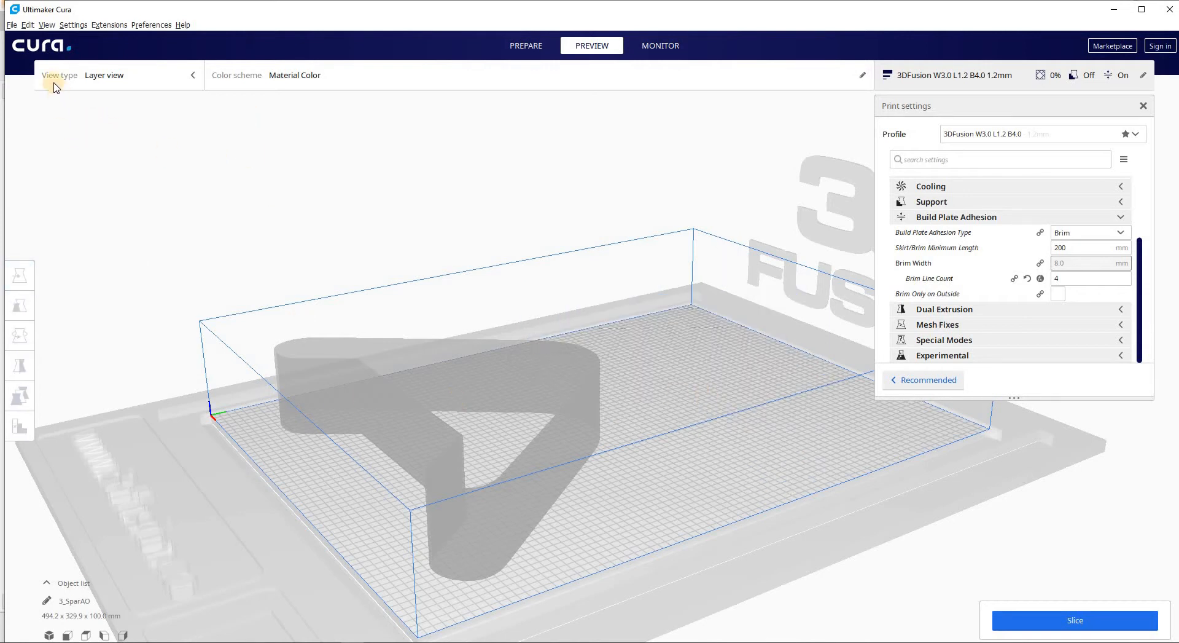
Load SparAI from the Images folder onto the build plate alongside the letter outline.
{"action": "left_click", "coordinate": [14, 25]}
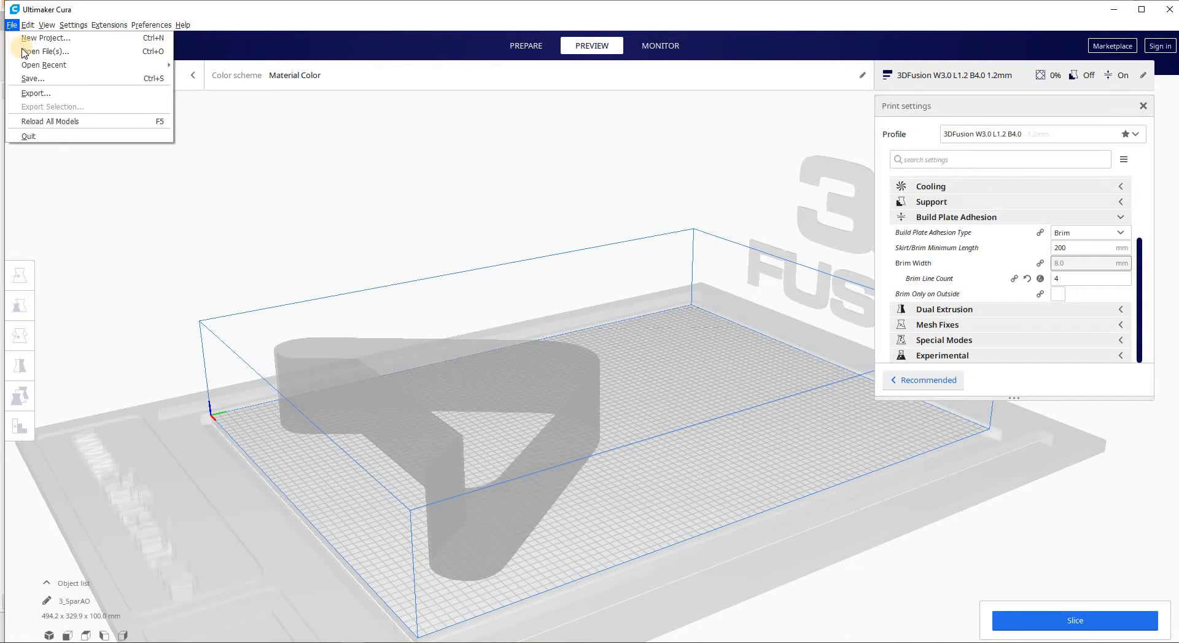
{"action": "left_click", "coordinate": [23, 52]}
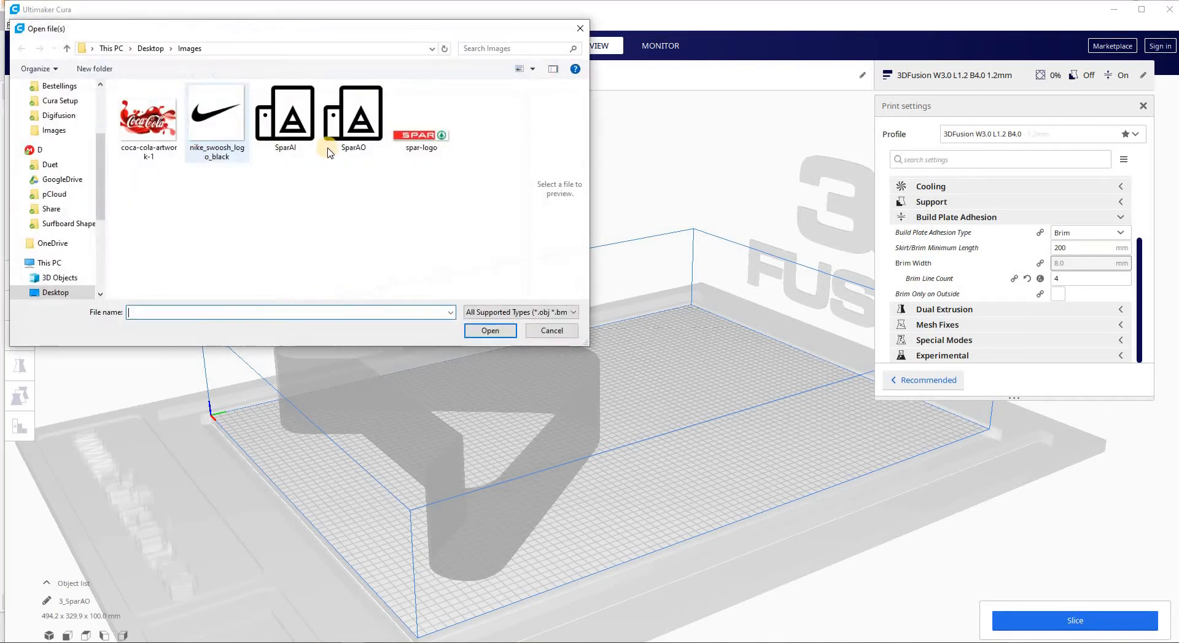
{"action": "double_click", "coordinate": [287, 142]}
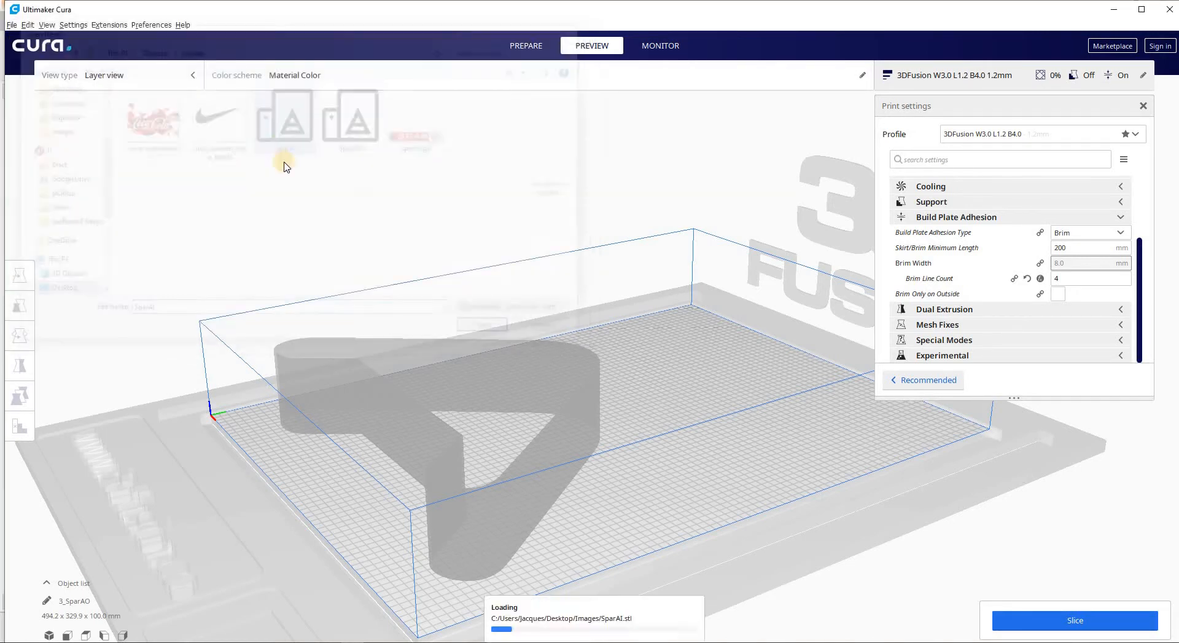
{"action": "scroll", "coordinate": [640, 314], "scroll_direction": "down", "scroll_amount": 2}
{"action": "middle_click_drag", "start_coordinate": [603, 287], "coordinate": [592, 339]}
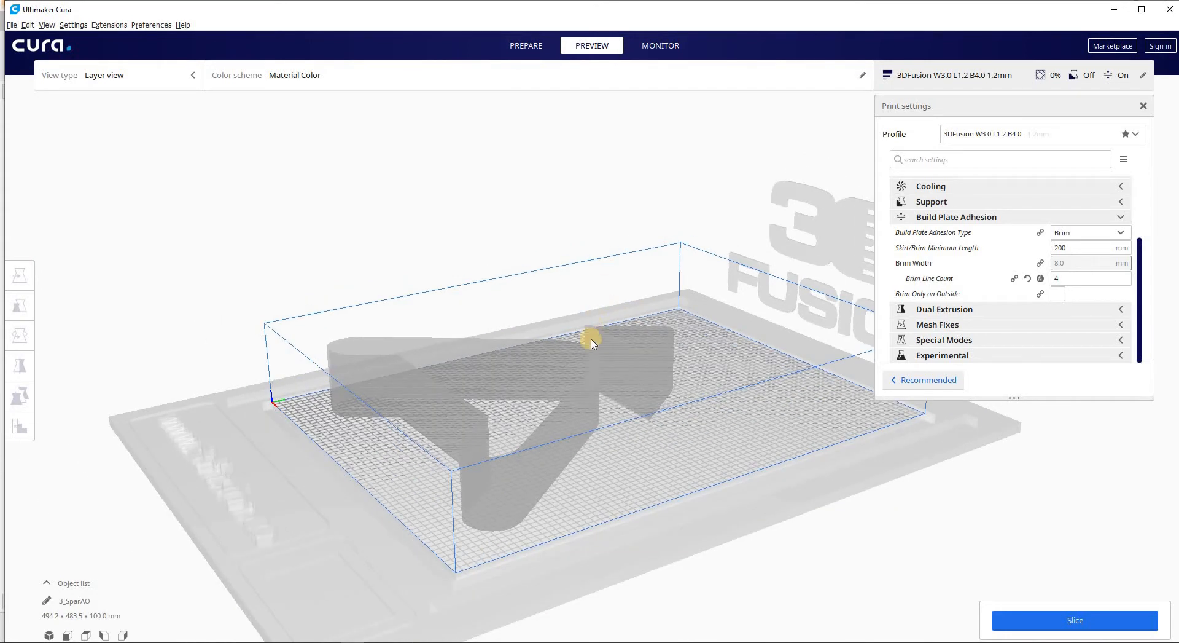
{"action": "middle_click_drag", "start_coordinate": [527, 285], "coordinate": [506, 343]}
{"action": "right_click_drag", "start_coordinate": [507, 345], "coordinate": [635, 368]}
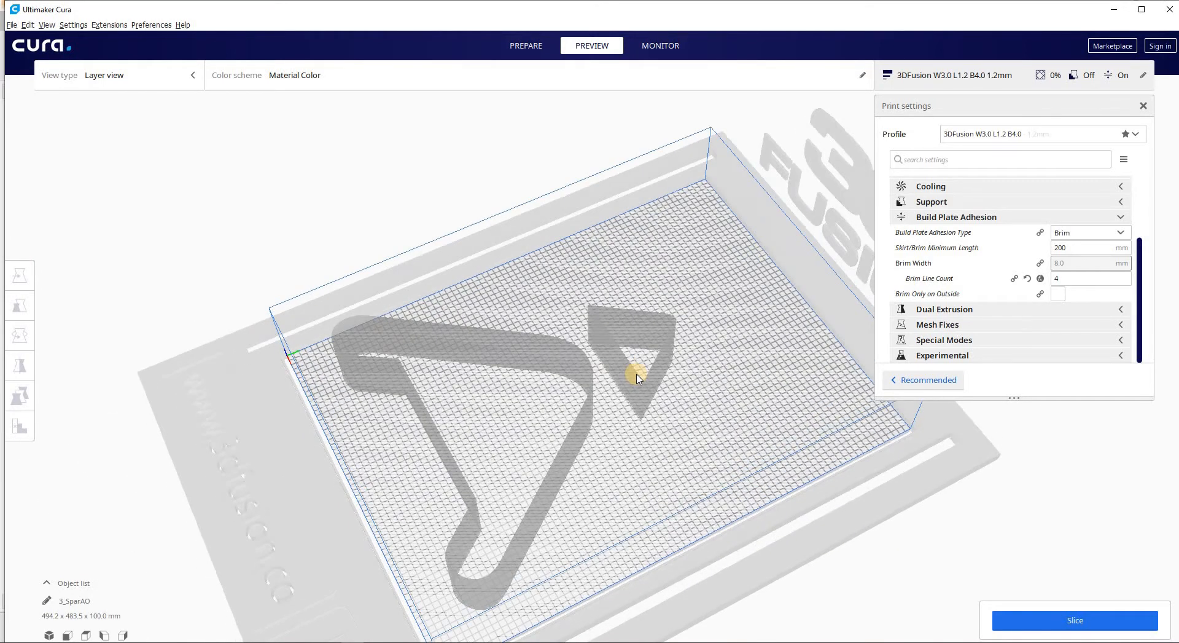
Move the inner triangle farther from the letter outline to Y about -226 mm and slice both models in the Prepare stage.
{"action": "left_click", "coordinate": [663, 337]}
{"action": "left_click_drag", "start_coordinate": [534, 400], "coordinate": [609, 376]}
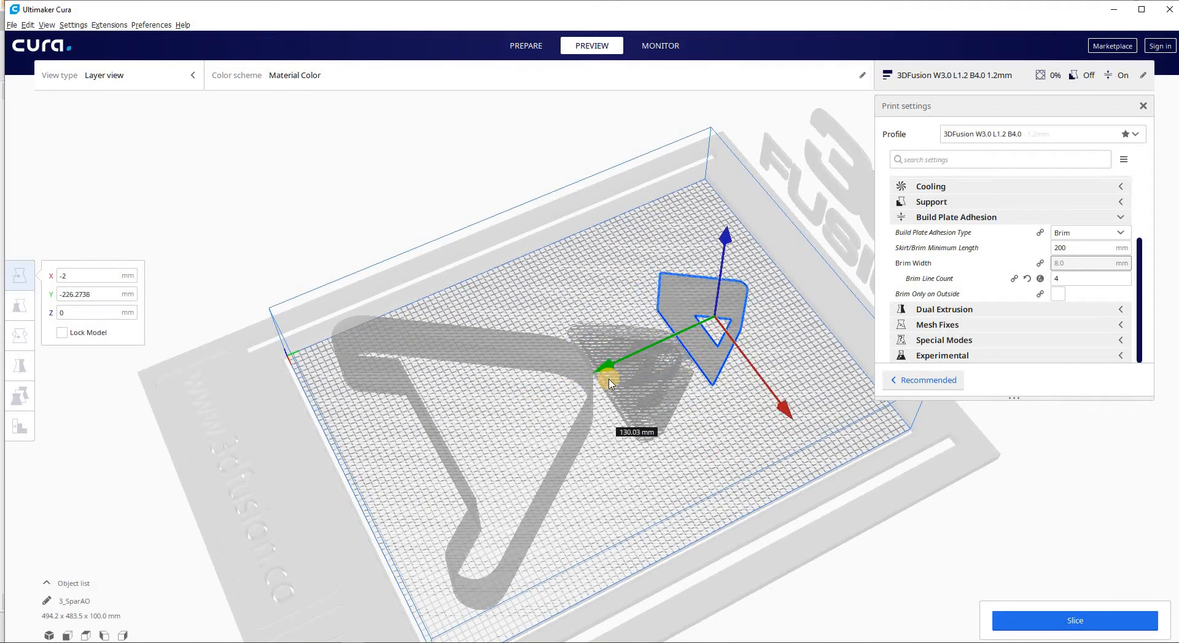
{"action": "left_click", "coordinate": [525, 45]}
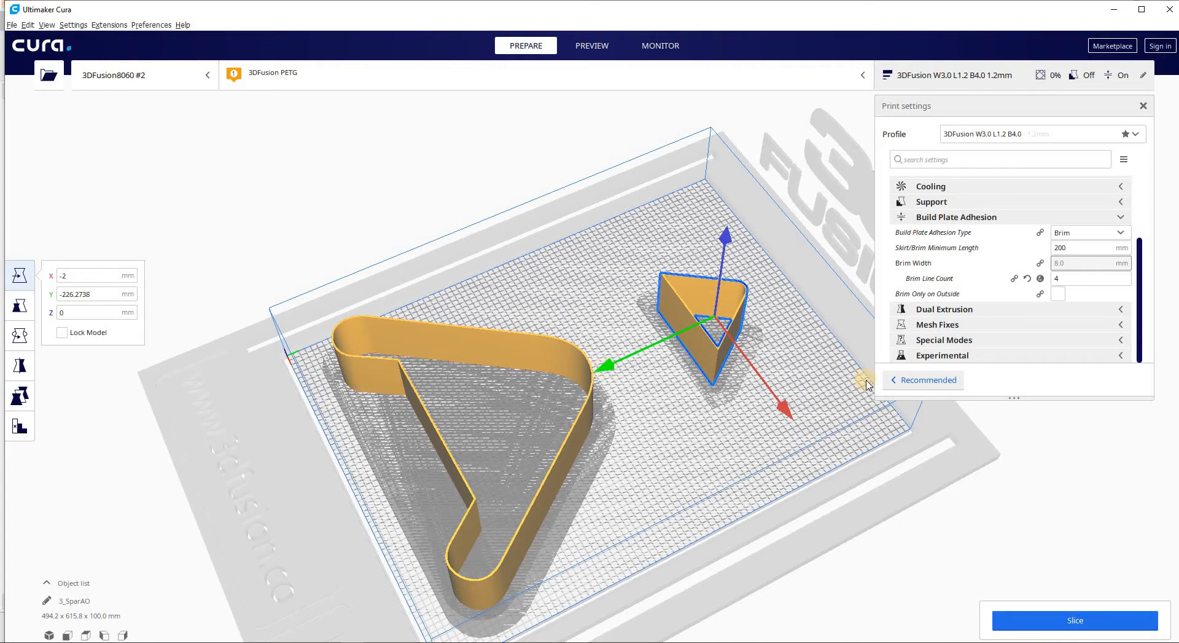
{"action": "left_click", "coordinate": [1099, 620]}
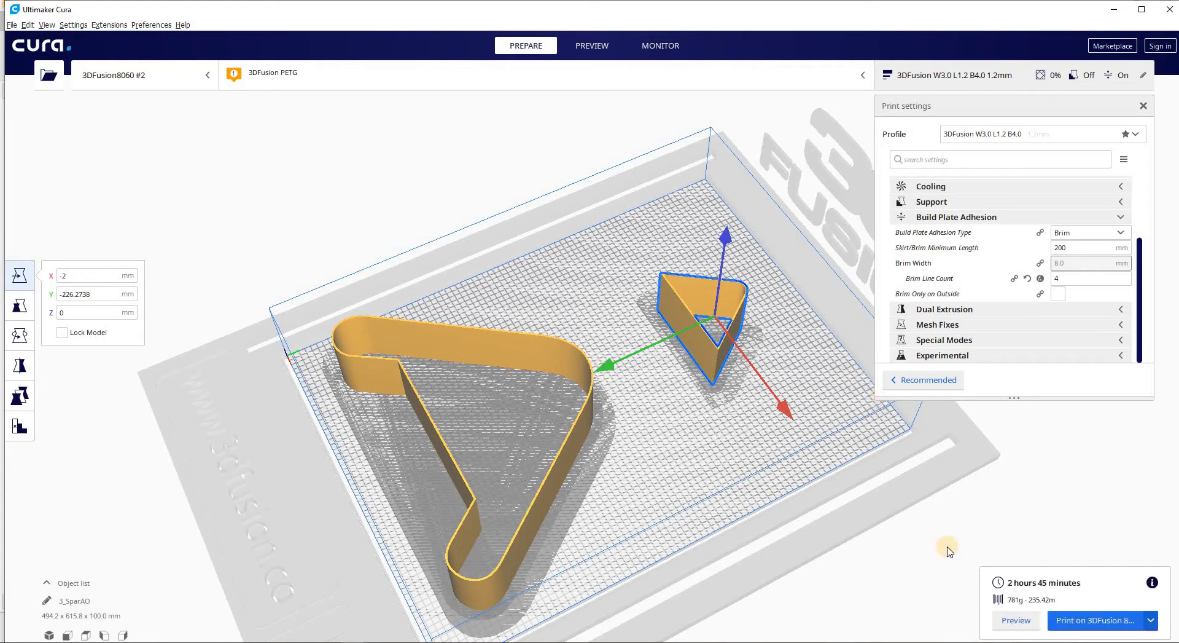
Preview the sliced outline and inner triangle together and examine their walls and brims from above.
{"action": "left_click", "coordinate": [1020, 623]}
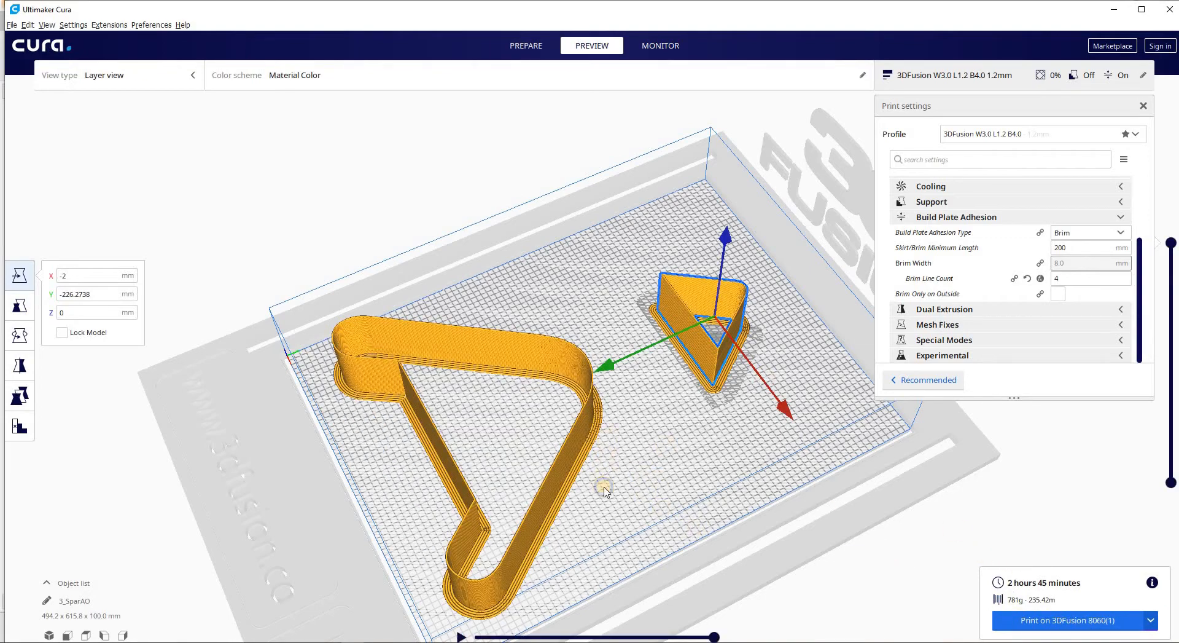
{"action": "right_click_drag", "start_coordinate": [606, 481], "coordinate": [711, 440]}
{"action": "scroll", "coordinate": [706, 439], "scroll_direction": "up", "scroll_amount": 5}
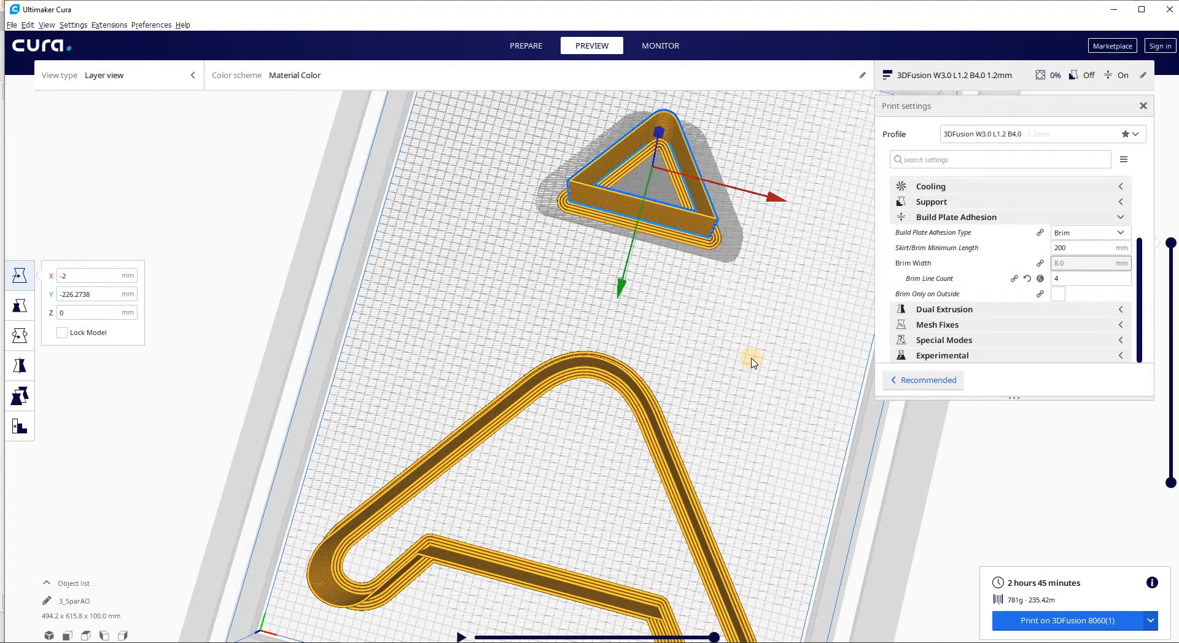
Review the Print Sequence and Spiralize Outer Contour options under Special Modes, and inspect both sliced parts from the front.
{"action": "left_click", "coordinate": [1119, 220]}
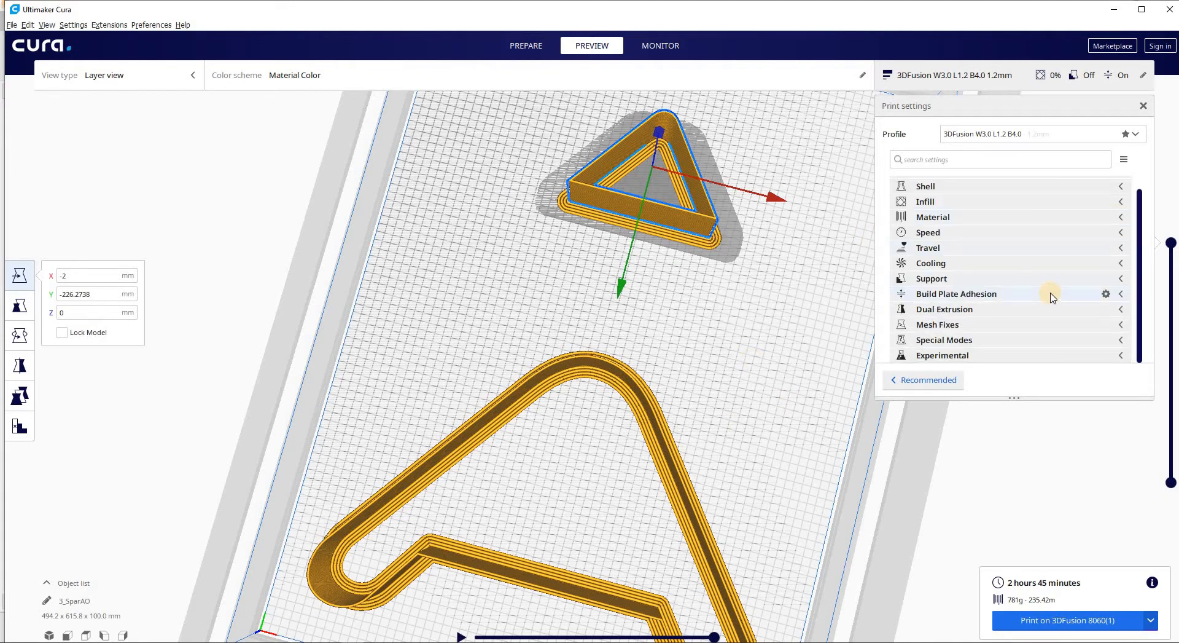
{"action": "left_click", "coordinate": [1128, 341]}
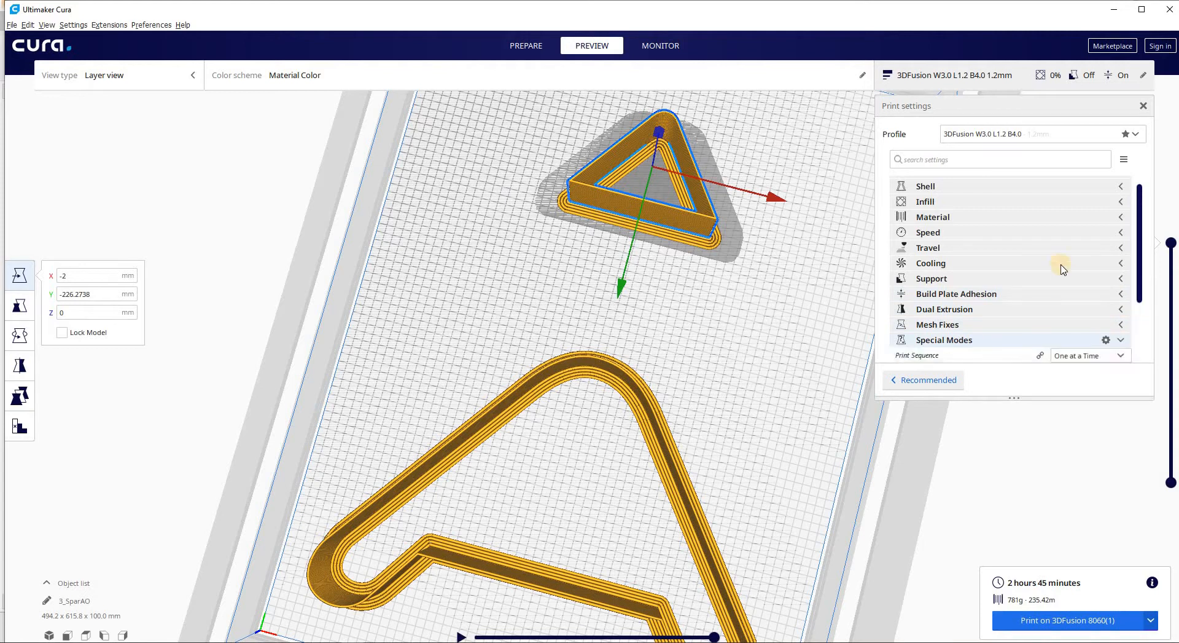
{"action": "scroll", "coordinate": [1056, 266], "scroll_direction": "down", "scroll_amount": 2}
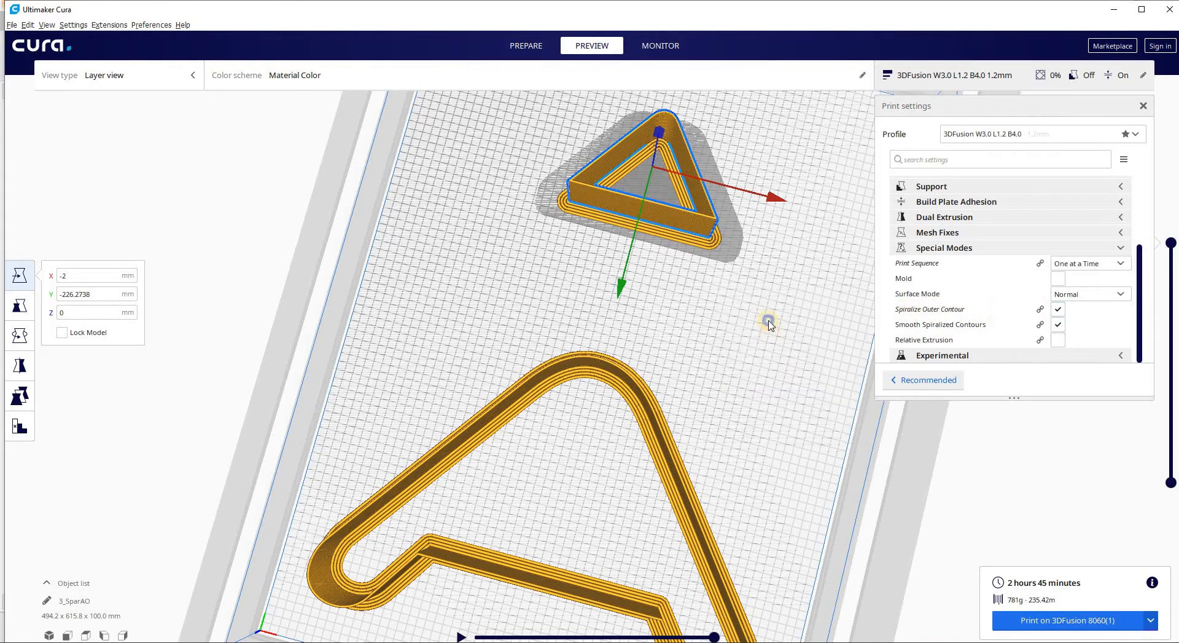
{"action": "right_click_drag", "start_coordinate": [768, 323], "coordinate": [572, 401]}
{"action": "scroll", "coordinate": [570, 397], "scroll_direction": "up", "scroll_amount": 4}
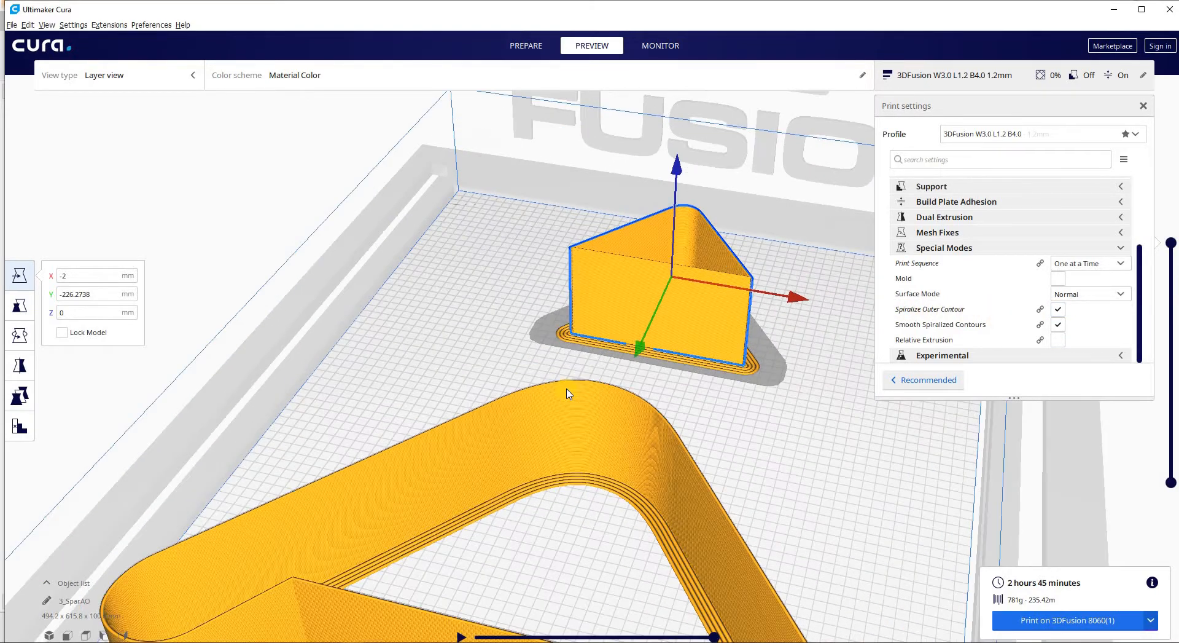
{"action": "scroll", "coordinate": [568, 393], "scroll_direction": "down", "scroll_amount": 5}
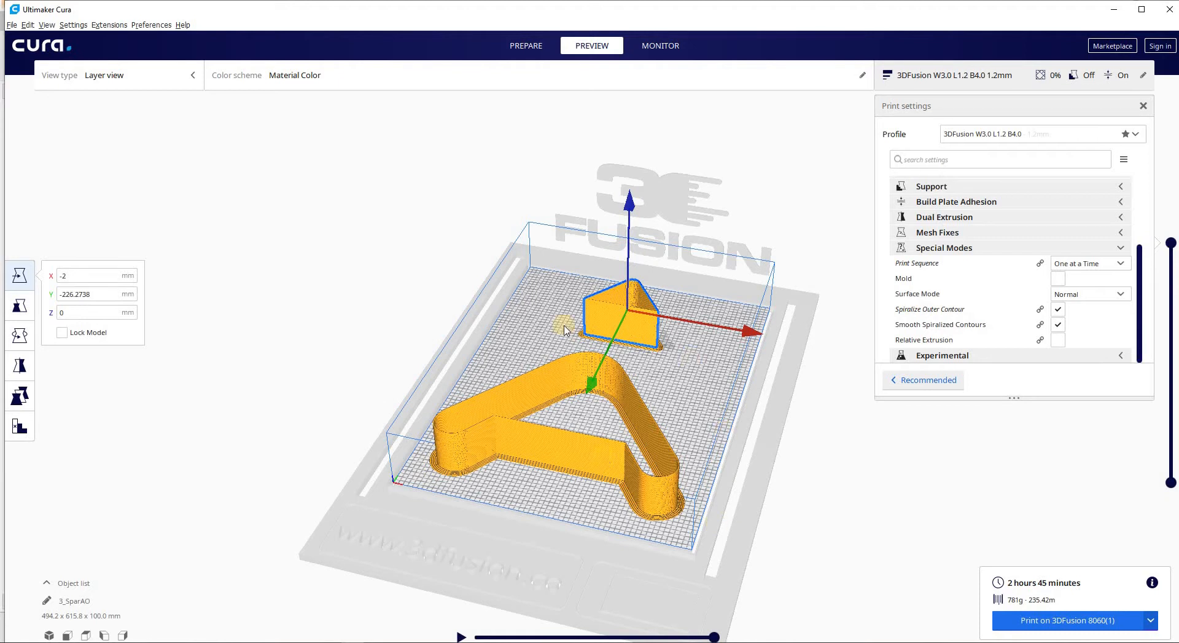
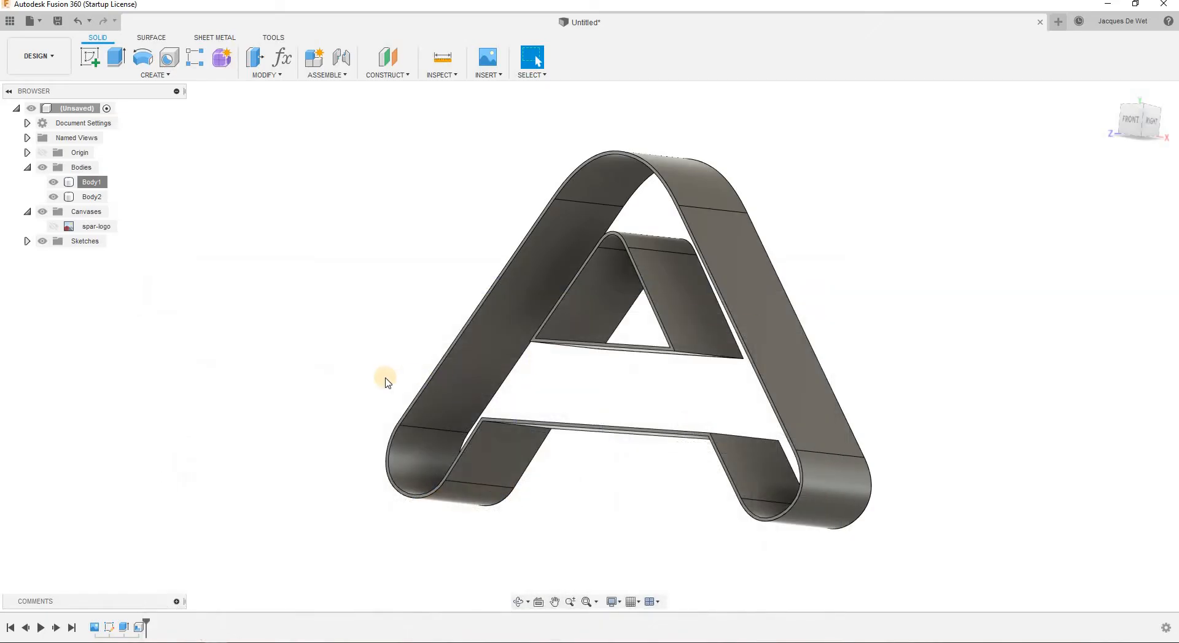
Roll the design timeline back to just before the shell feature of the letter A.
{"action": "right_click_drag", "start_coordinate": [364, 350], "coordinate": [422, 295]}
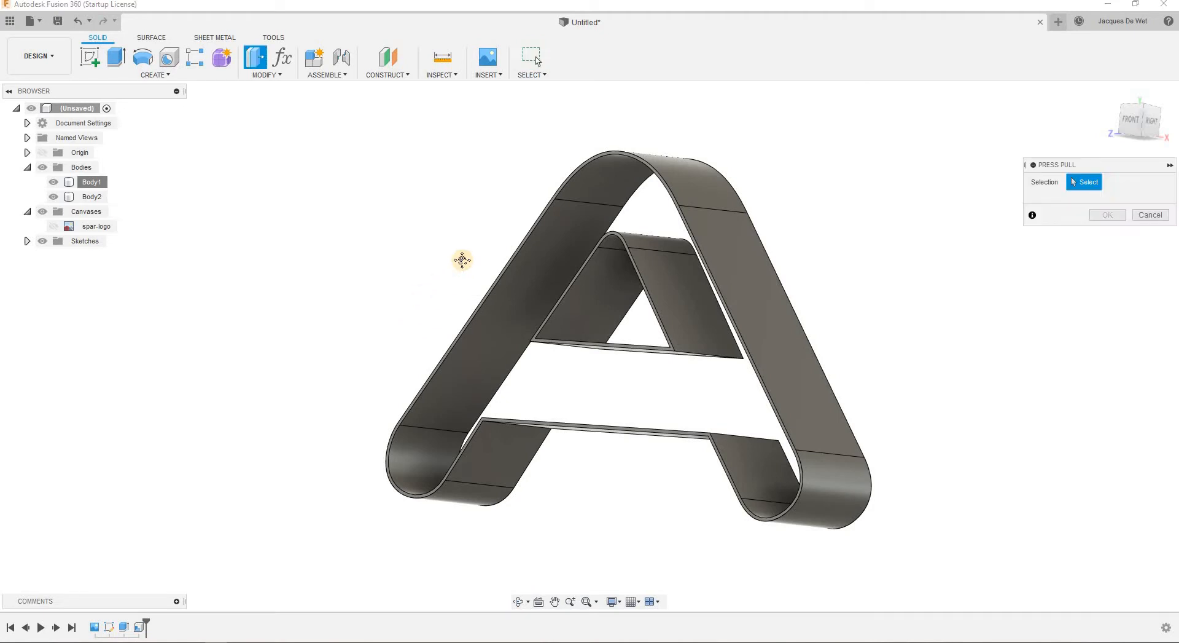
{"action": "middle_click_drag", "start_coordinate": [154, 378], "coordinate": [323, 310]}
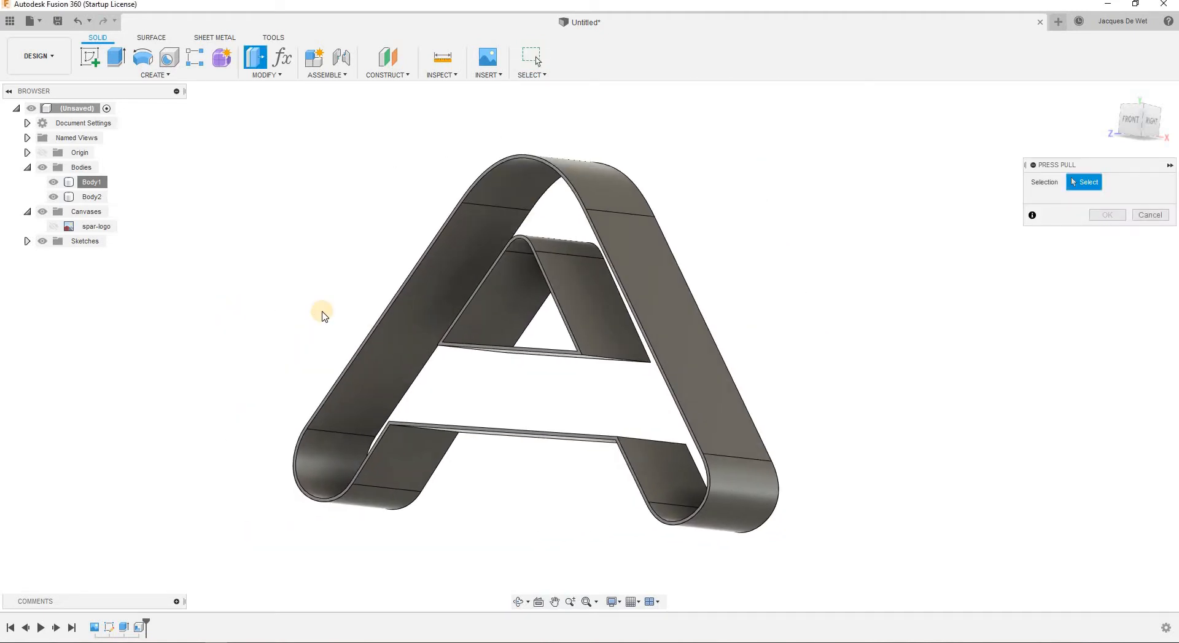
{"action": "middle_click_drag", "start_coordinate": [351, 264], "coordinate": [300, 325], "text": "shift"}
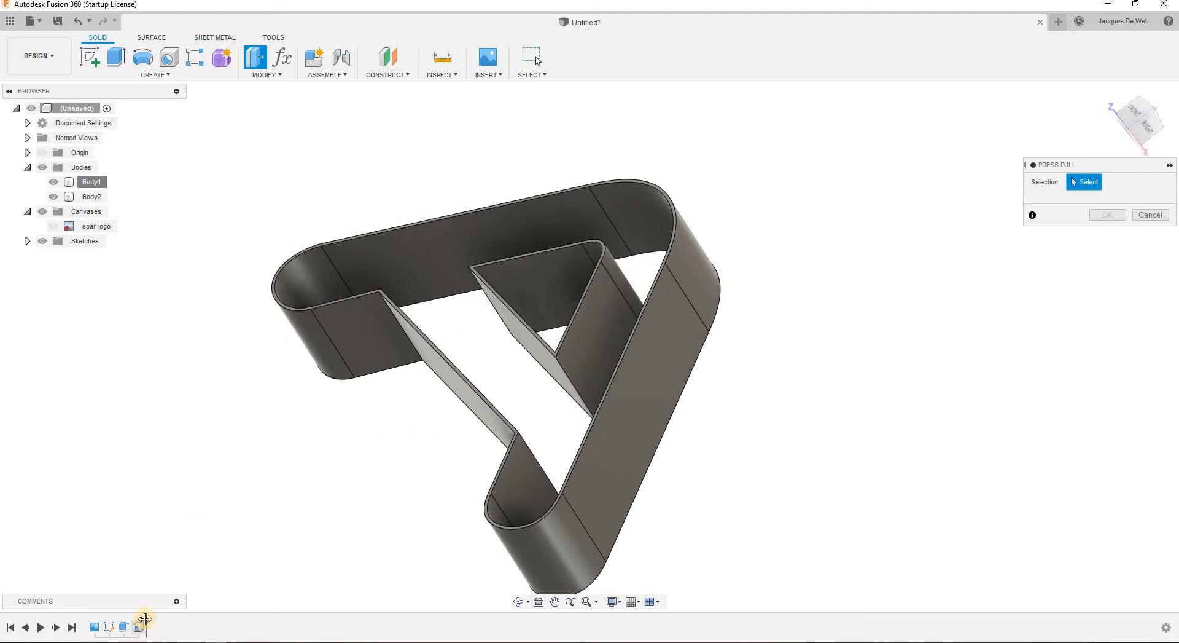
{"action": "left_click_drag", "start_coordinate": [145, 618], "coordinate": [131, 620]}
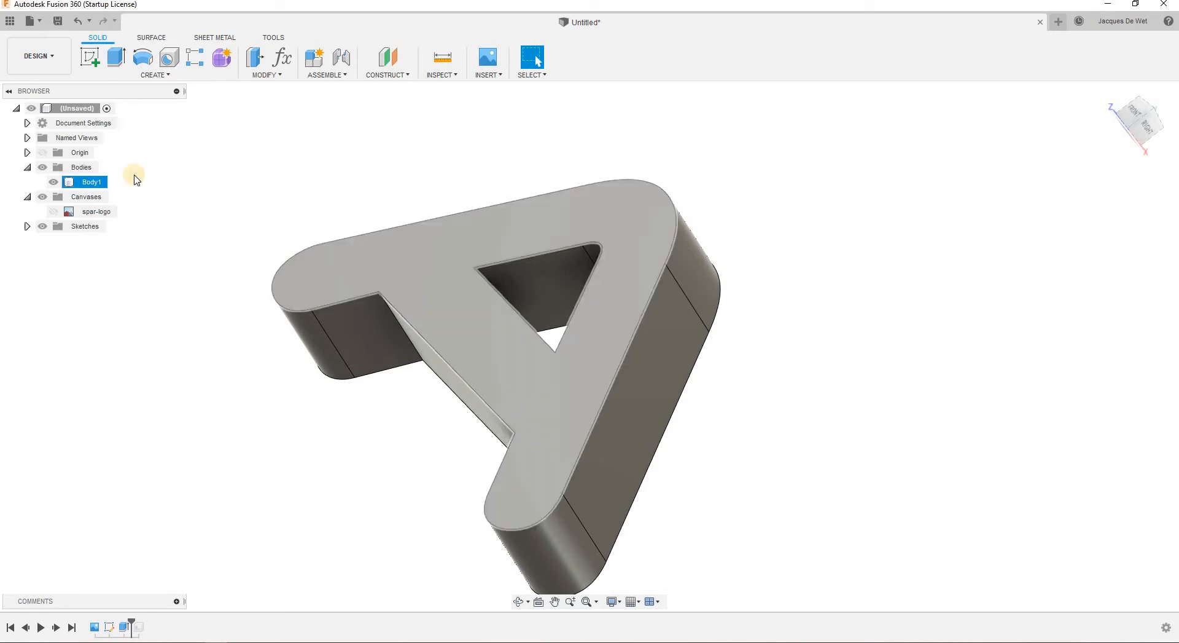
Chamfer the outer outline and triangular opening edges of the letter's face with equal distance, trying 3 mm and 4 mm before applying 5 mm.
{"action": "left_click", "coordinate": [280, 80]}
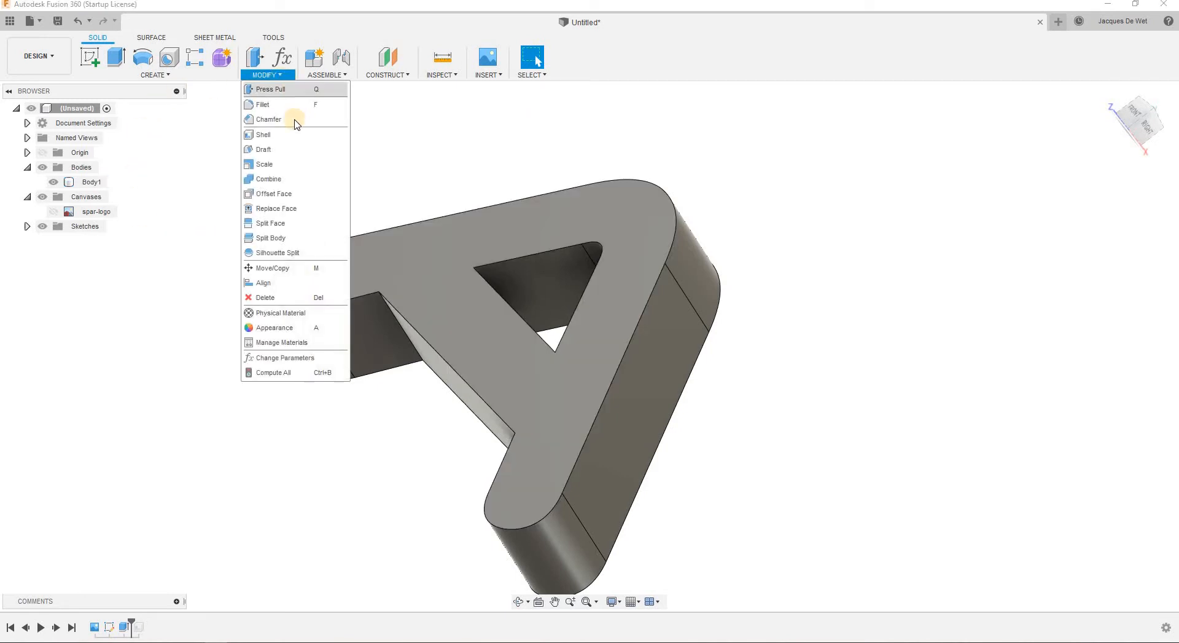
{"action": "left_click", "coordinate": [297, 119]}
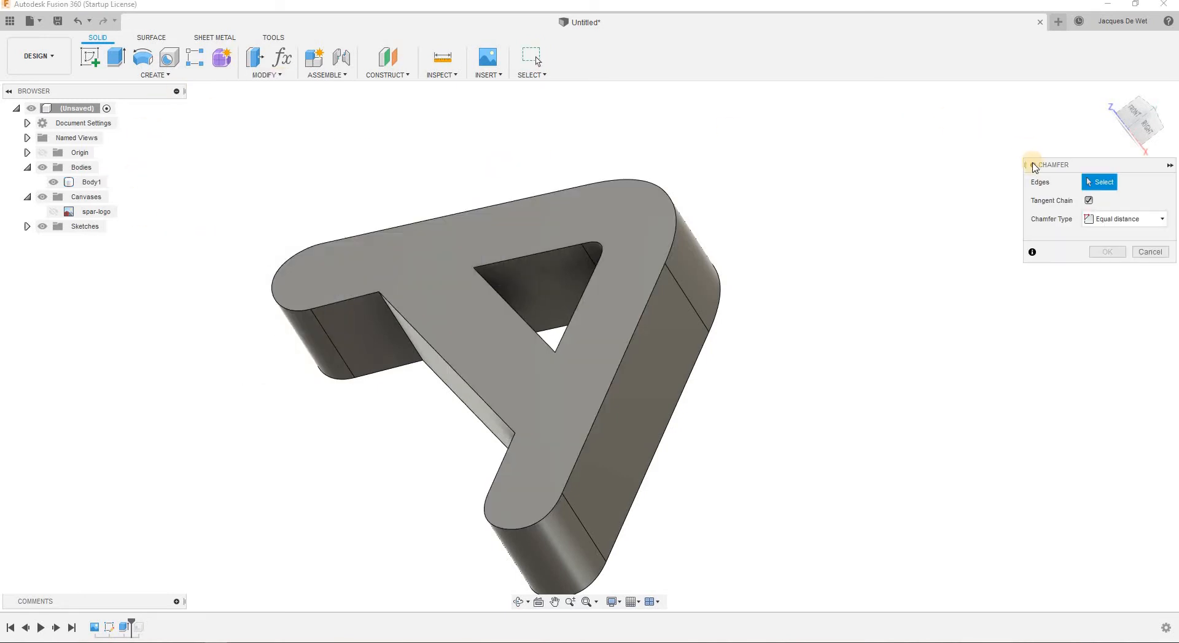
{"action": "left_click", "coordinate": [633, 333]}
{"action": "left_click", "coordinate": [467, 385]}
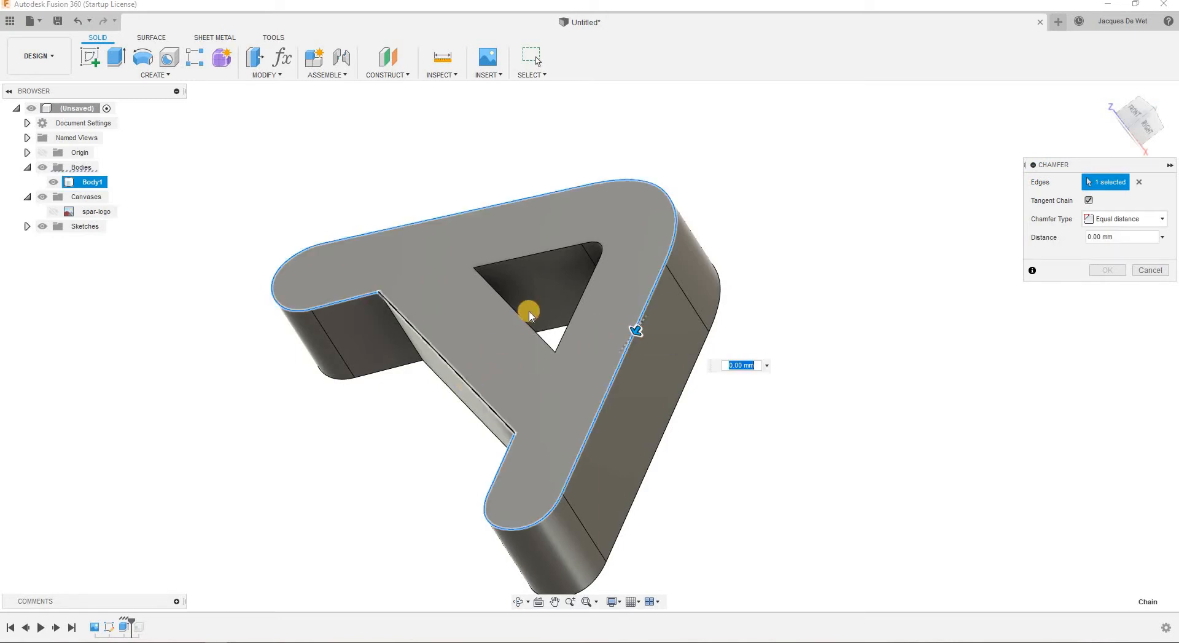
{"action": "left_click", "coordinate": [524, 319]}
{"action": "left_click", "coordinate": [530, 258]}
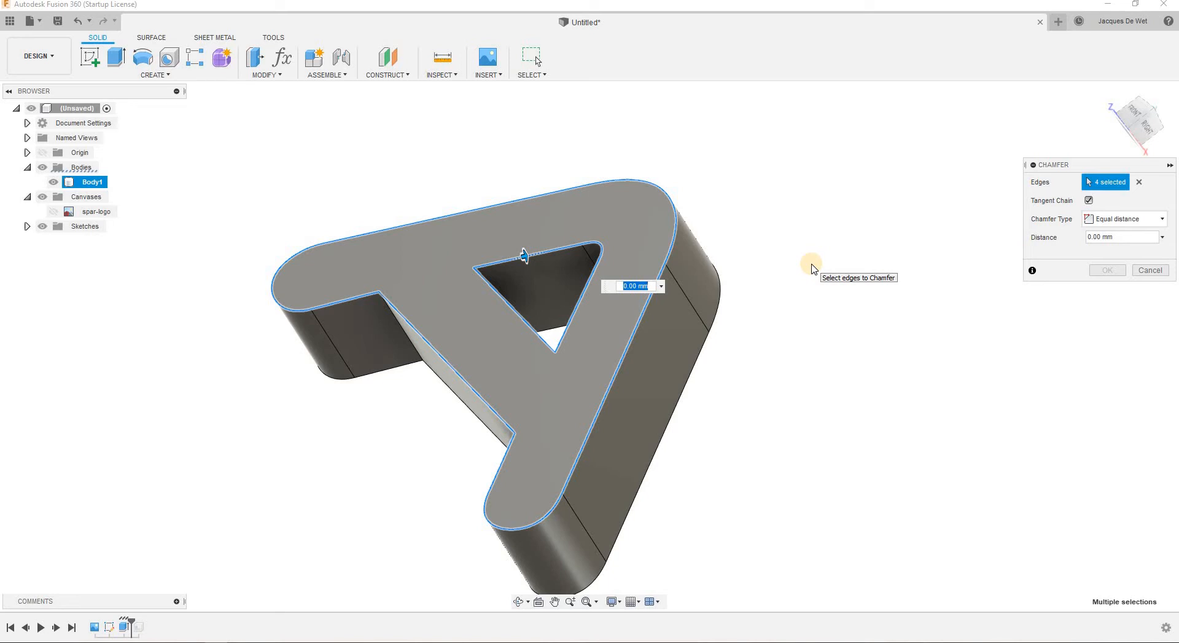
{"action": "key", "text": "Return"}
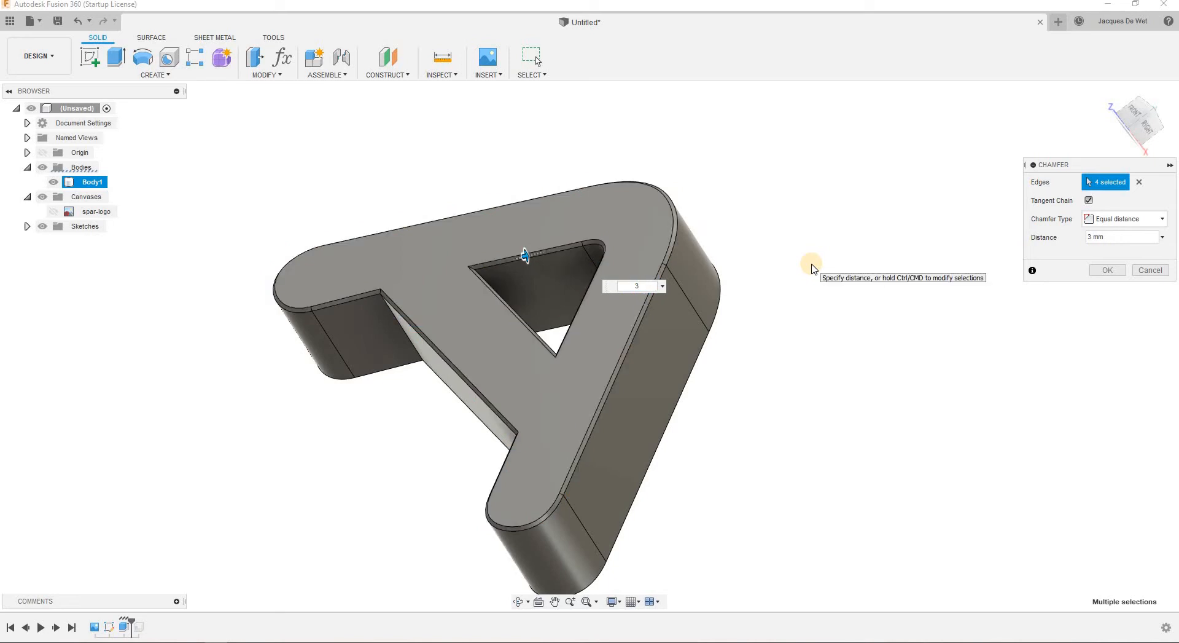
{"action": "type", "text": "4"}
{"action": "key", "text": "Return"}
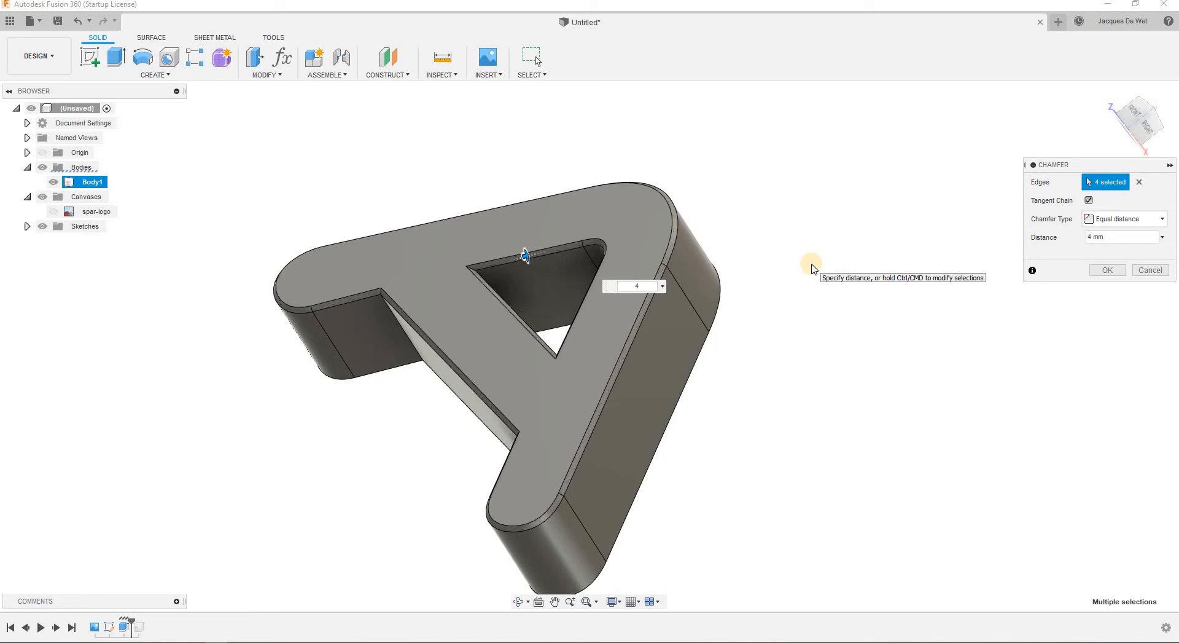
{"action": "type", "text": "5"}
{"action": "key", "text": "Return"}
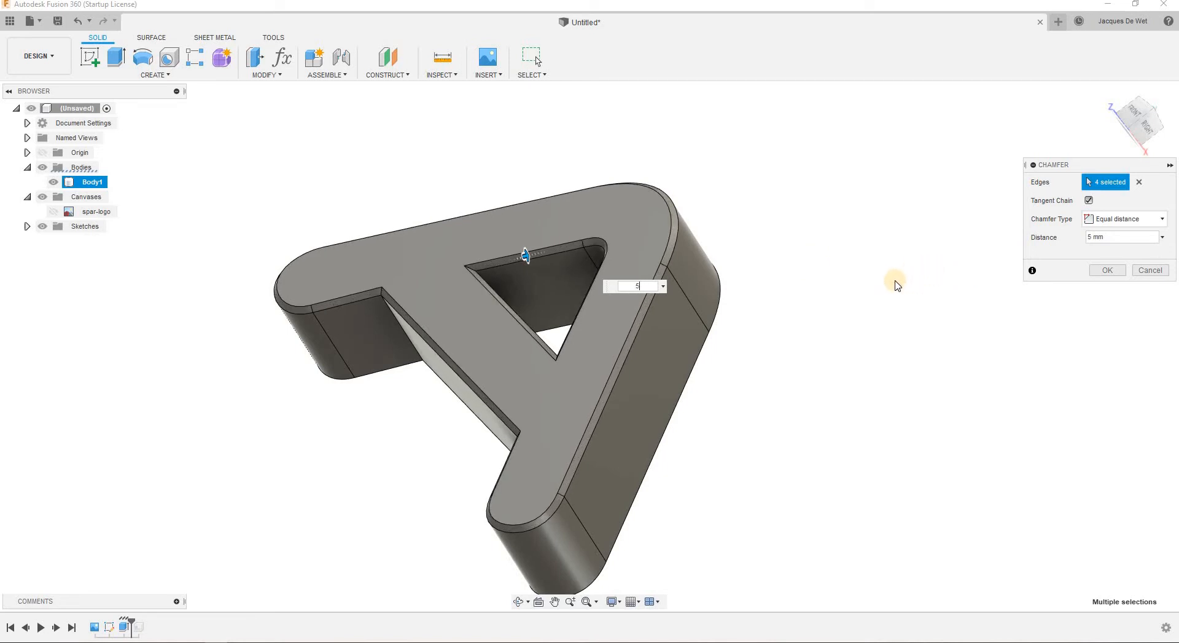
{"action": "left_click", "coordinate": [1108, 270]}
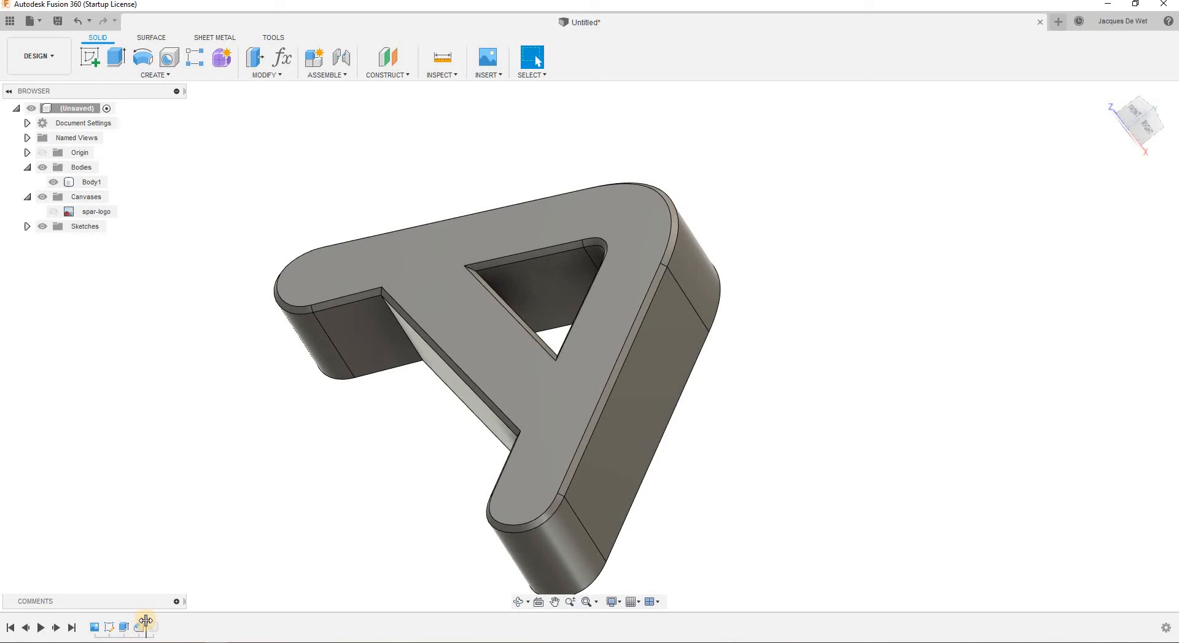
Roll the timeline forward past the shell feature, and hide and show Body1 to identify which part it is.
{"action": "left_click_drag", "start_coordinate": [146, 619], "coordinate": [320, 505]}
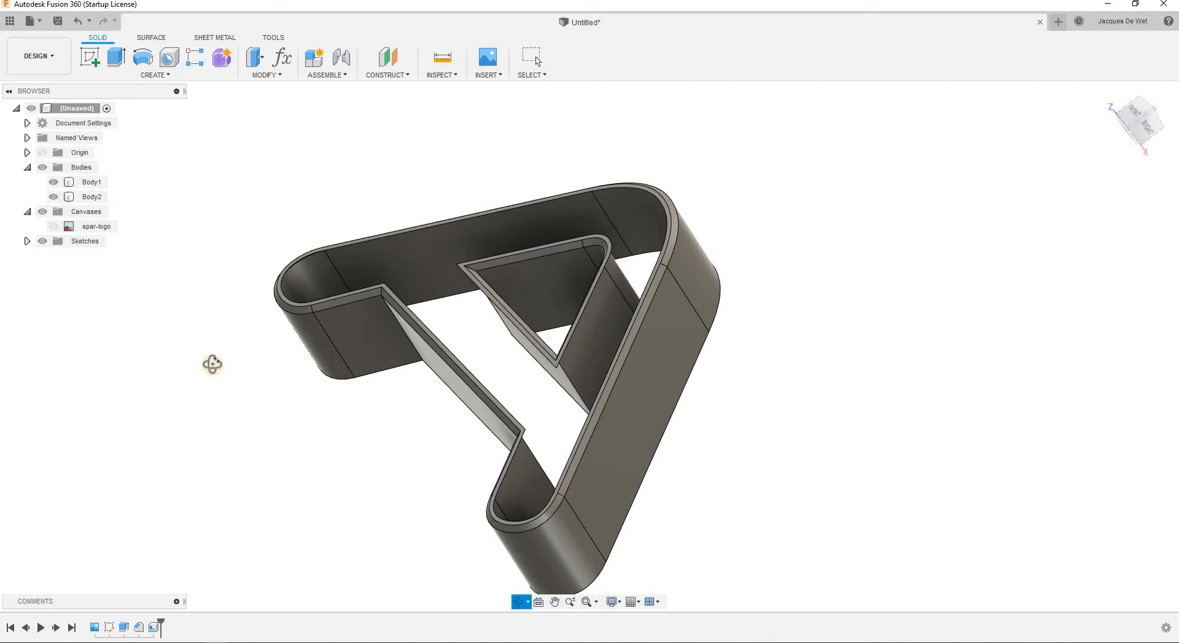
{"action": "middle_click_drag", "start_coordinate": [211, 364], "coordinate": [392, 321], "text": "shift"}
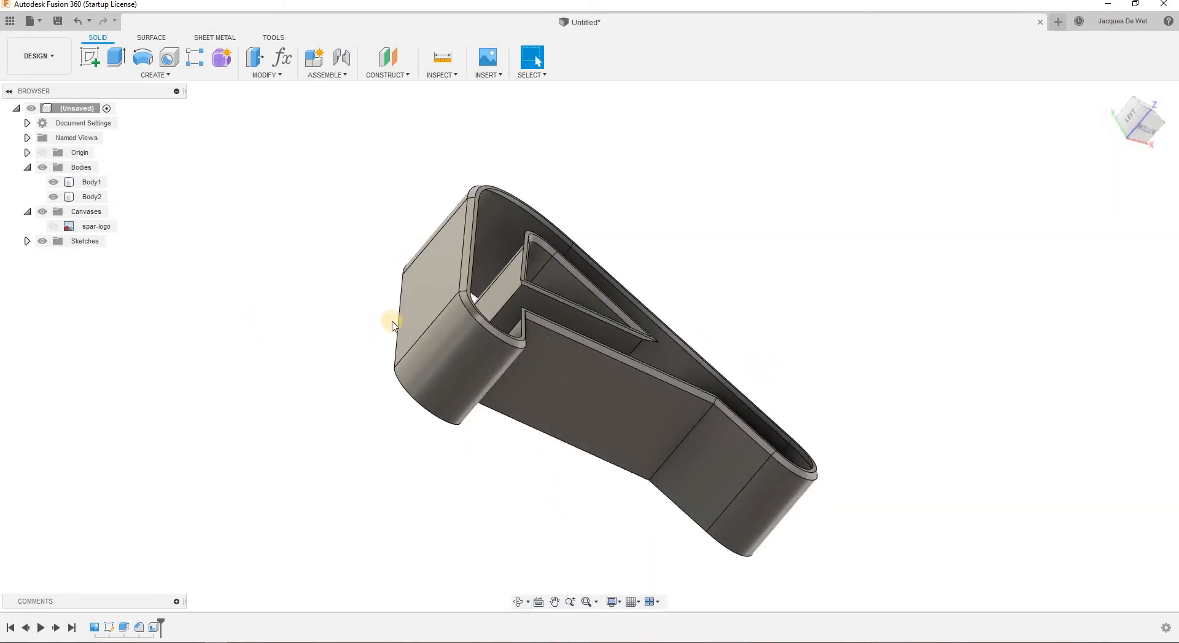
{"action": "left_click", "coordinate": [56, 183]}
{"action": "left_click", "coordinate": [54, 182]}
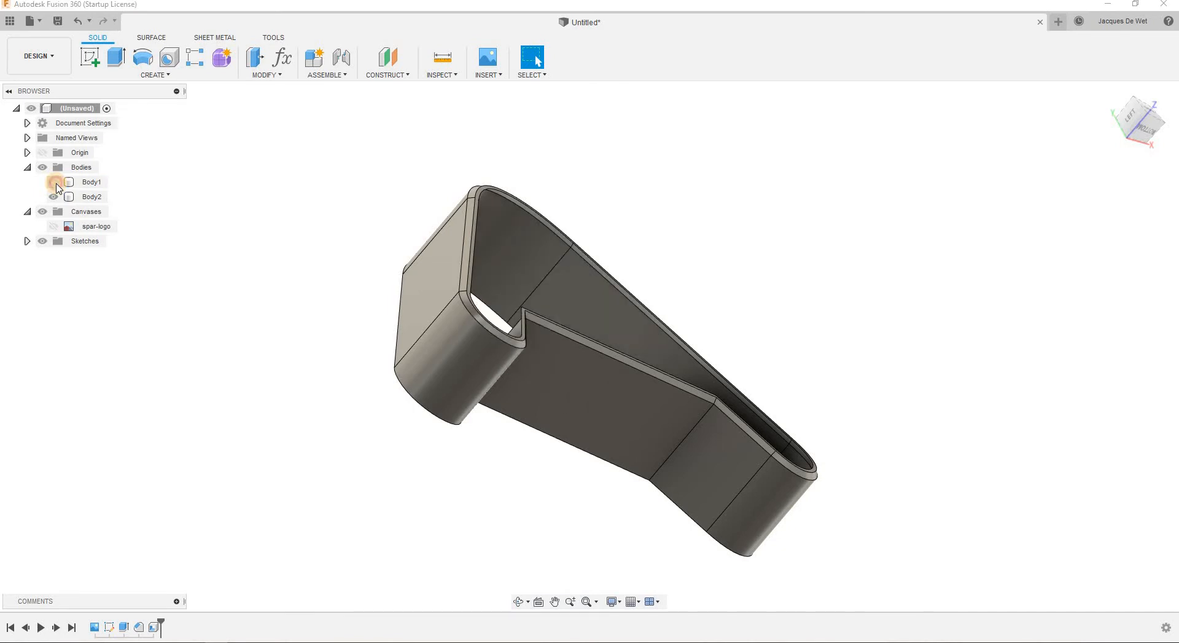
{"action": "left_click", "coordinate": [54, 183]}
Export Body1, the chamfered inner triangle, as an STL to the Images folder, replacing the existing SparAI file.
{"action": "right_click", "coordinate": [74, 182]}
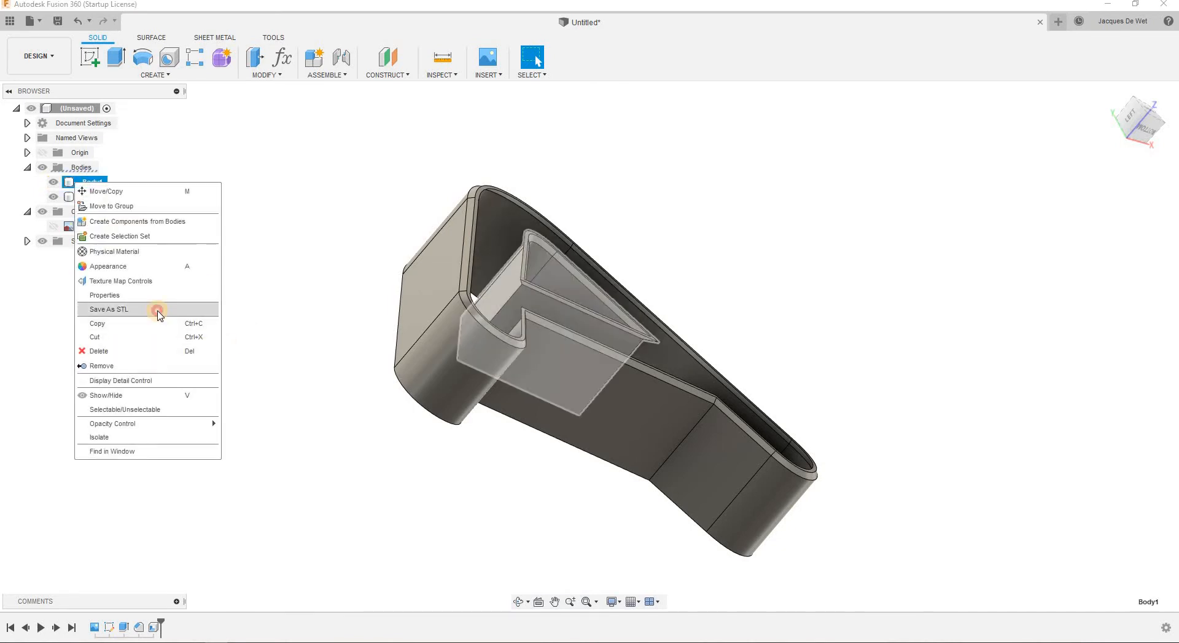
{"action": "left_click", "coordinate": [157, 310]}
{"action": "left_click", "coordinate": [1108, 362]}
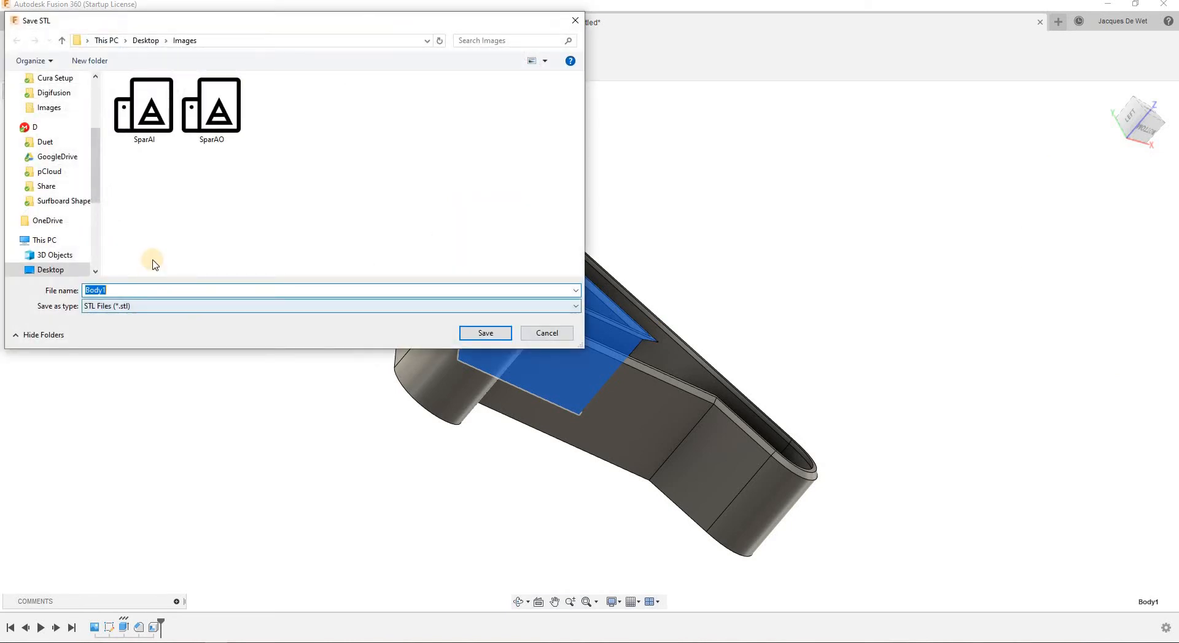
{"action": "left_click", "coordinate": [143, 107]}
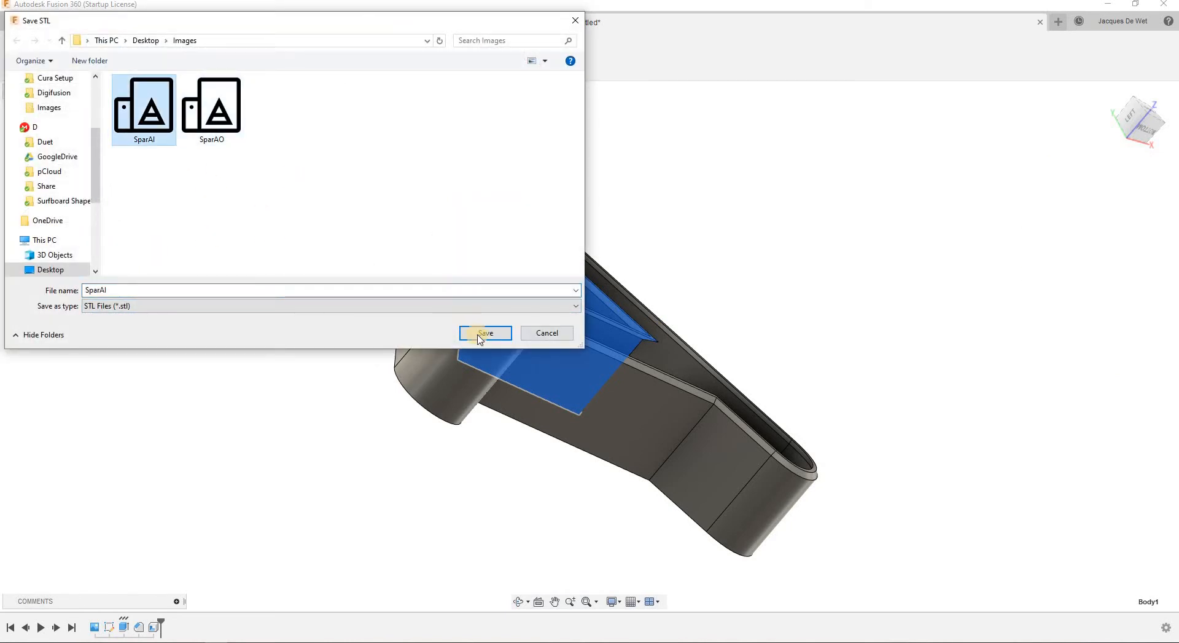
{"action": "left_click", "coordinate": [486, 332]}
{"action": "left_click", "coordinate": [617, 327]}
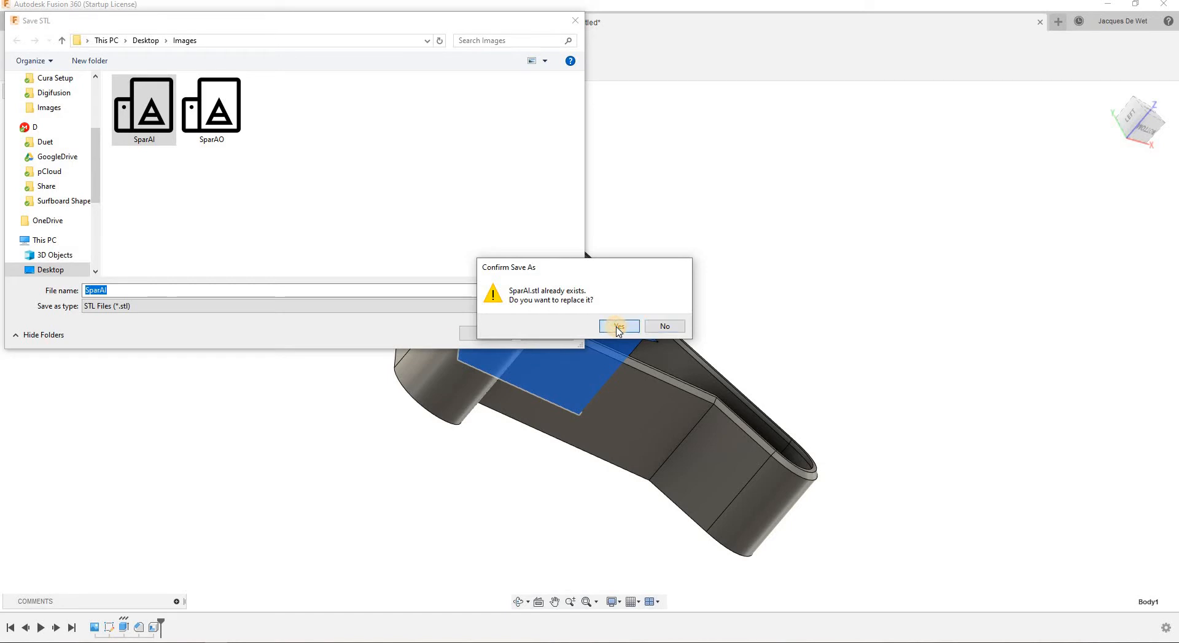
Hide Body1, the inner triangle, so that only the outer letter body is shown.
{"action": "left_click", "coordinate": [84, 202]}
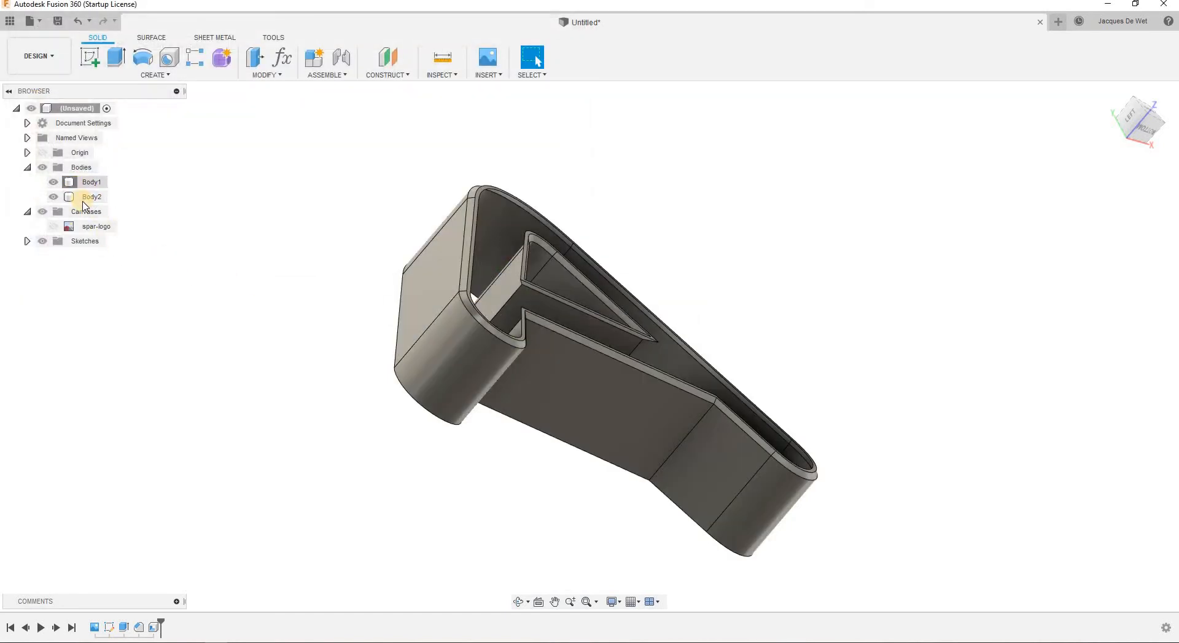
{"action": "left_click", "coordinate": [84, 203]}
{"action": "left_click", "coordinate": [57, 183], "text": "ctrl"}
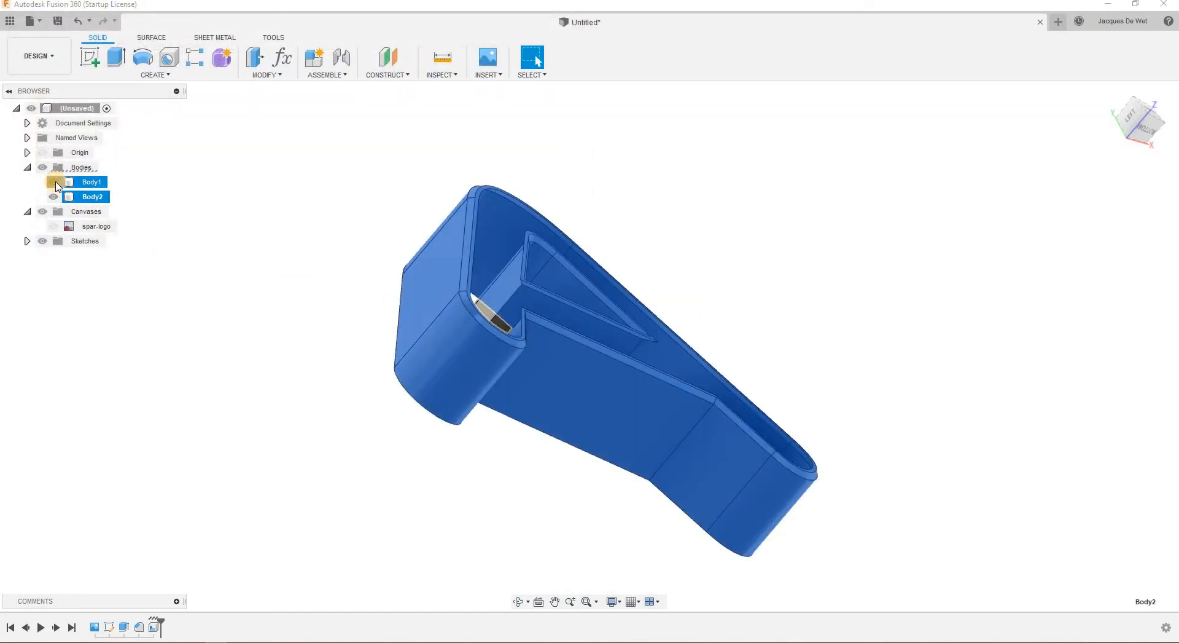
{"action": "left_click", "coordinate": [54, 182]}
Export Body2, the outer letter, as a binary STL with high refinement to the Images folder, replacing the existing SparAO file.
{"action": "left_click", "coordinate": [91, 198]}
{"action": "right_click", "coordinate": [93, 199]}
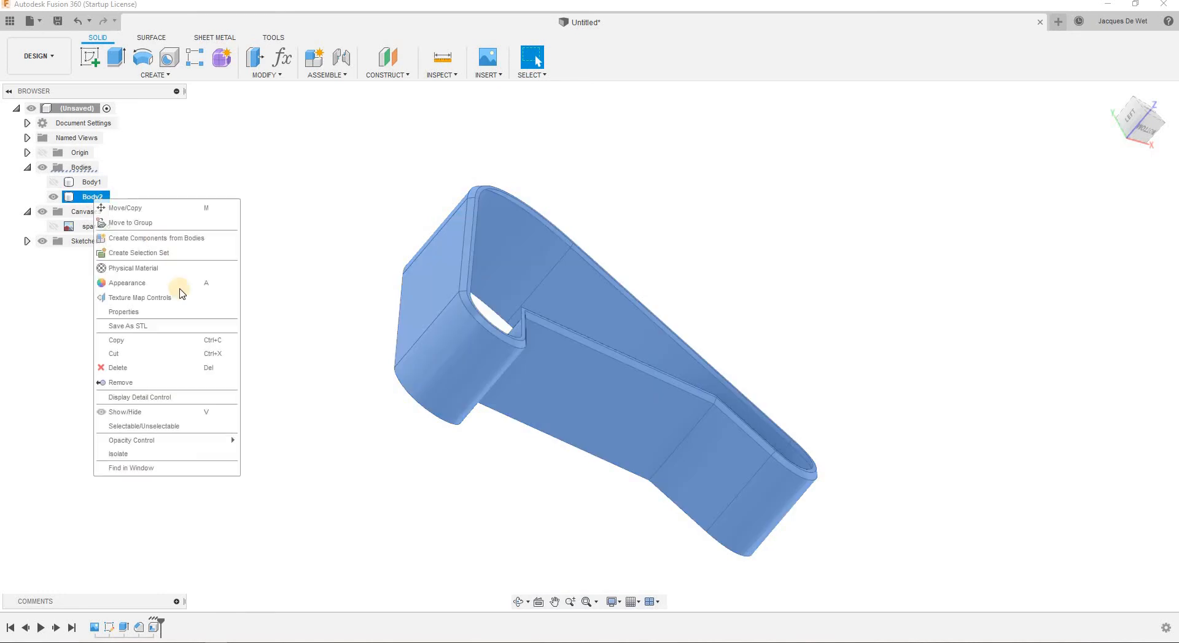
{"action": "left_click", "coordinate": [178, 326]}
{"action": "left_click", "coordinate": [1108, 362]}
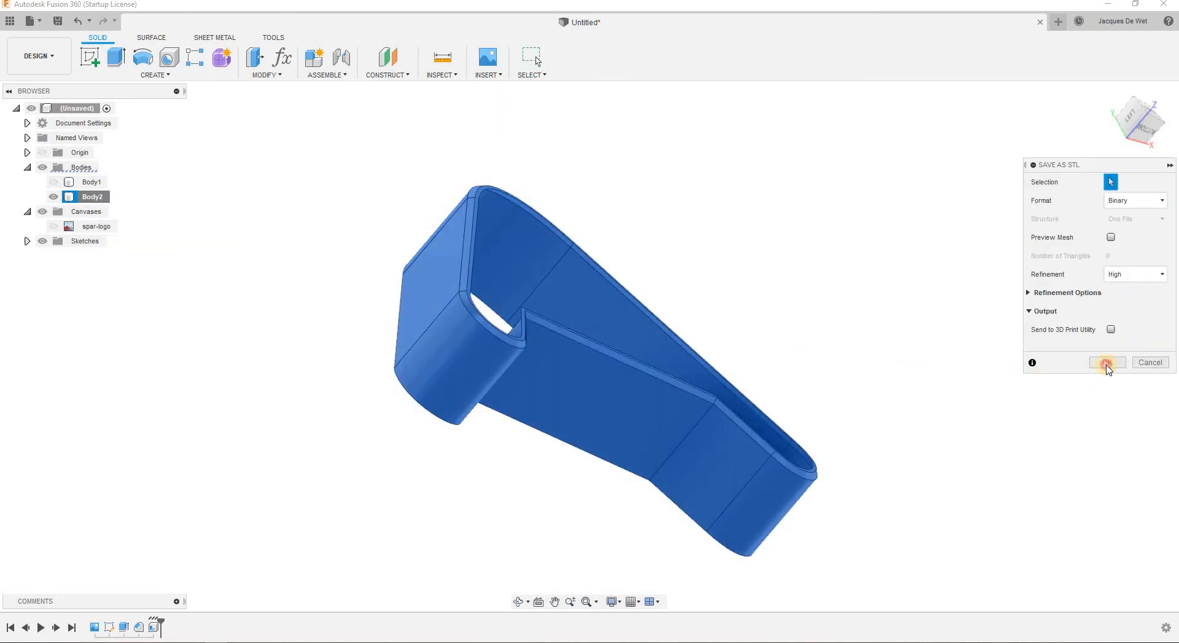
{"action": "left_click", "coordinate": [209, 123]}
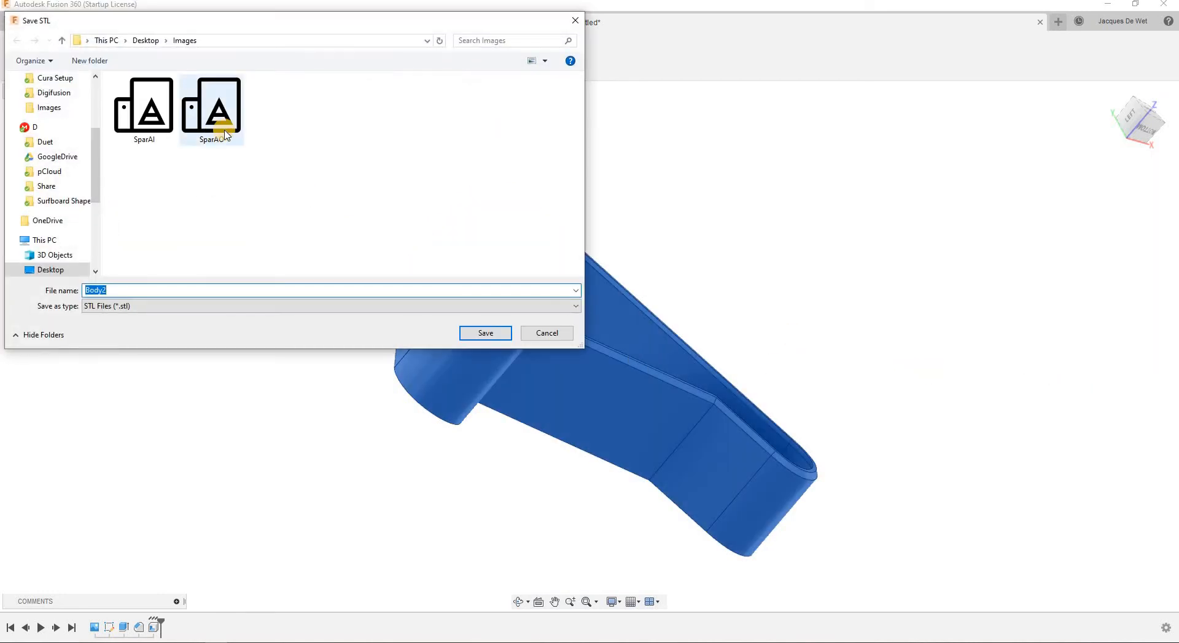
{"action": "left_click", "coordinate": [486, 332]}
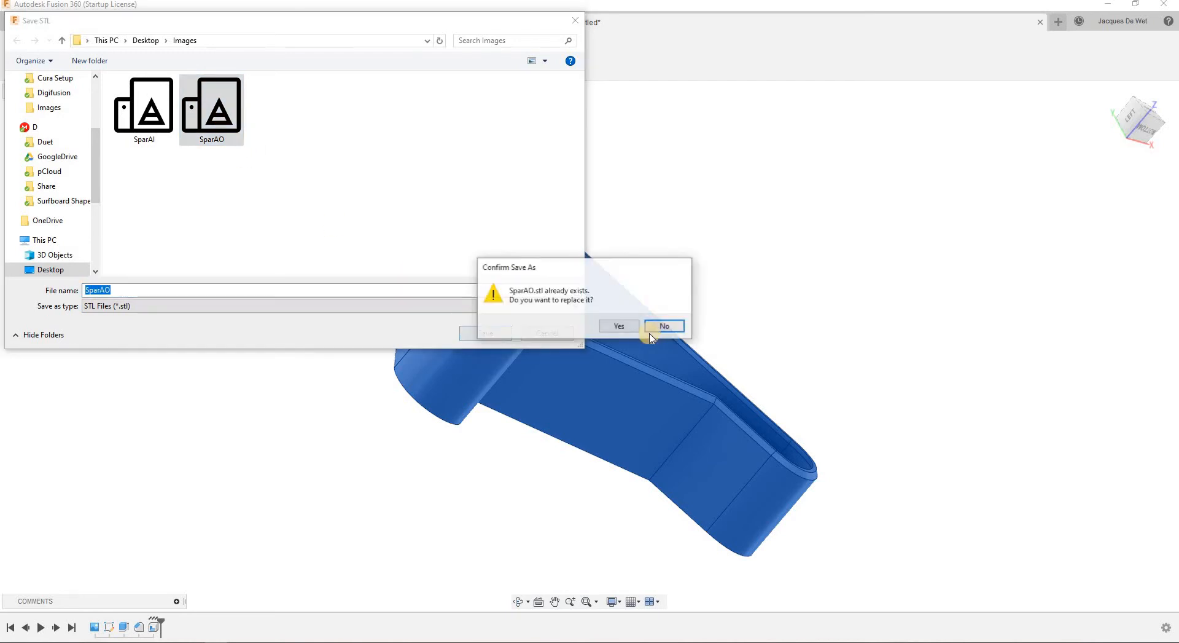
{"action": "left_click", "coordinate": [619, 327]}
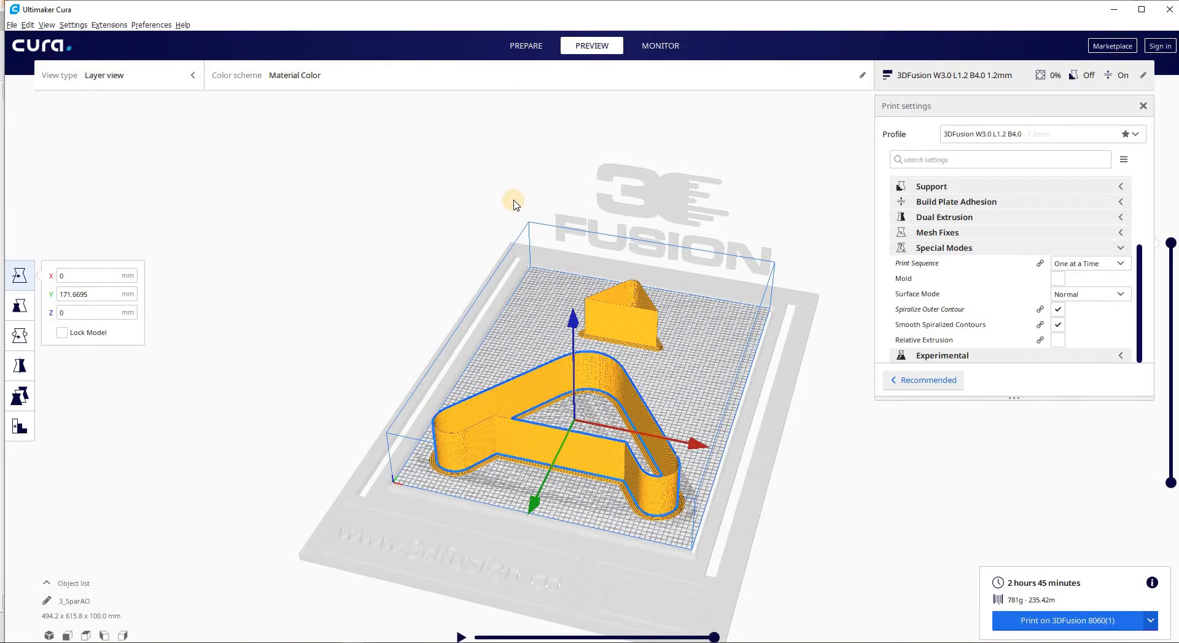
Switch to Ultimaker Cura and delete the old outer letter and inner triangle models from the build plate.
{"action": "left_click", "coordinate": [517, 46]}
{"action": "left_click", "coordinate": [509, 437]}
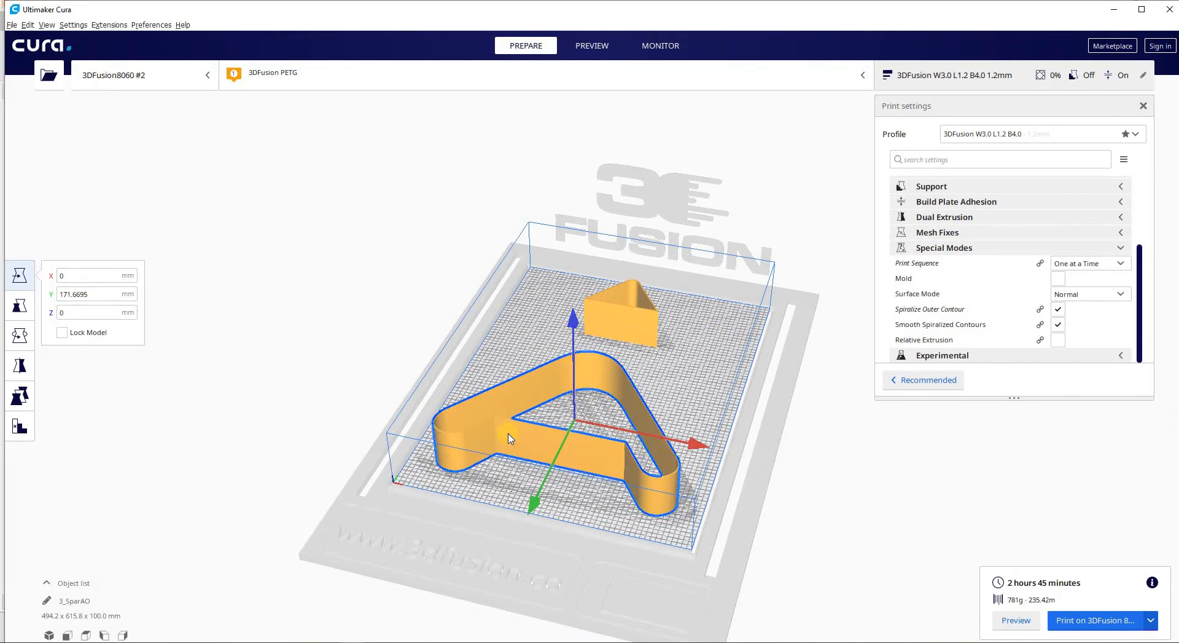
{"action": "key", "text": "Delete"}
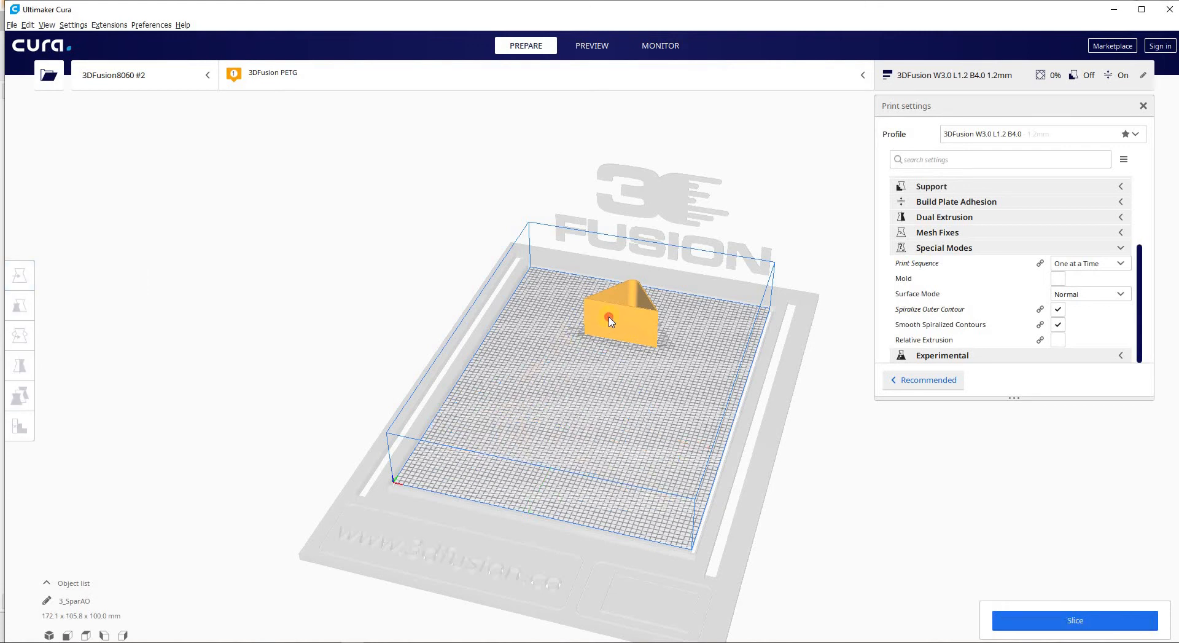
{"action": "left_click", "coordinate": [610, 321]}
{"action": "key", "text": "Delete"}
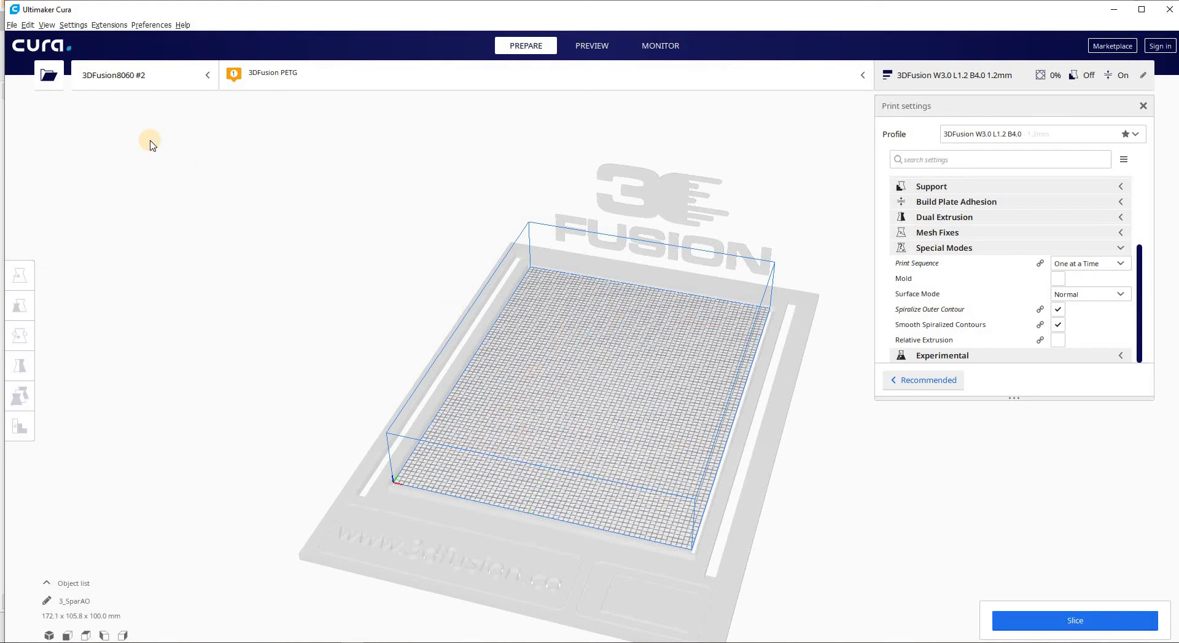
Load the re-exported SparAO and SparAI models from the Images folder onto the build plate.
{"action": "left_click", "coordinate": [41, 75]}
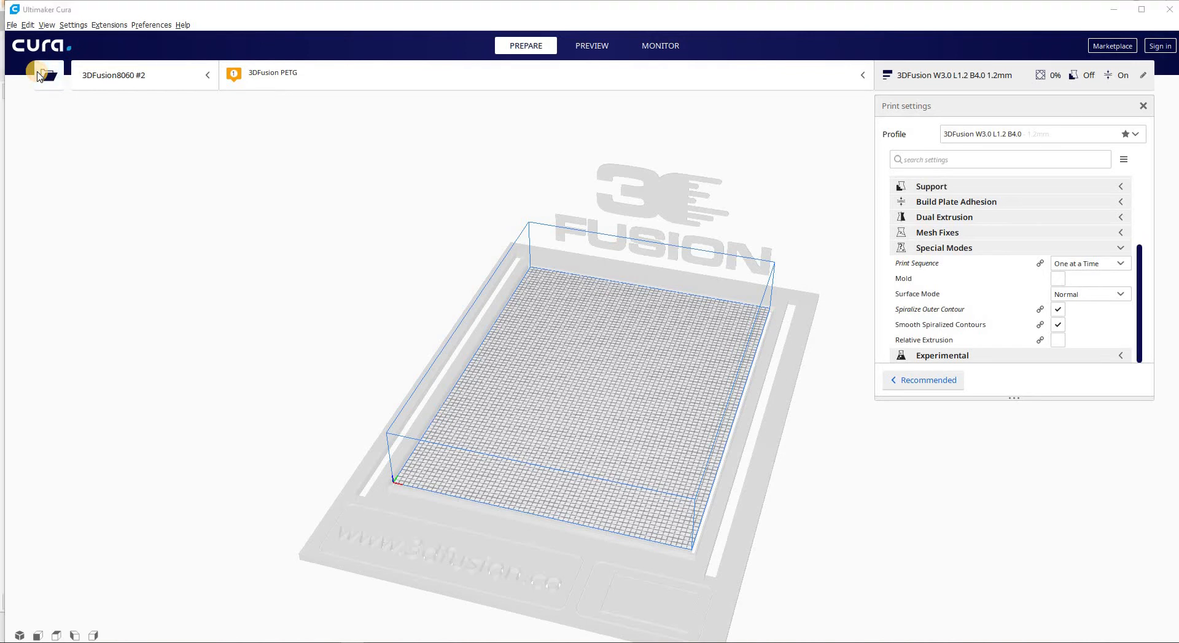
{"action": "left_click", "coordinate": [351, 146]}
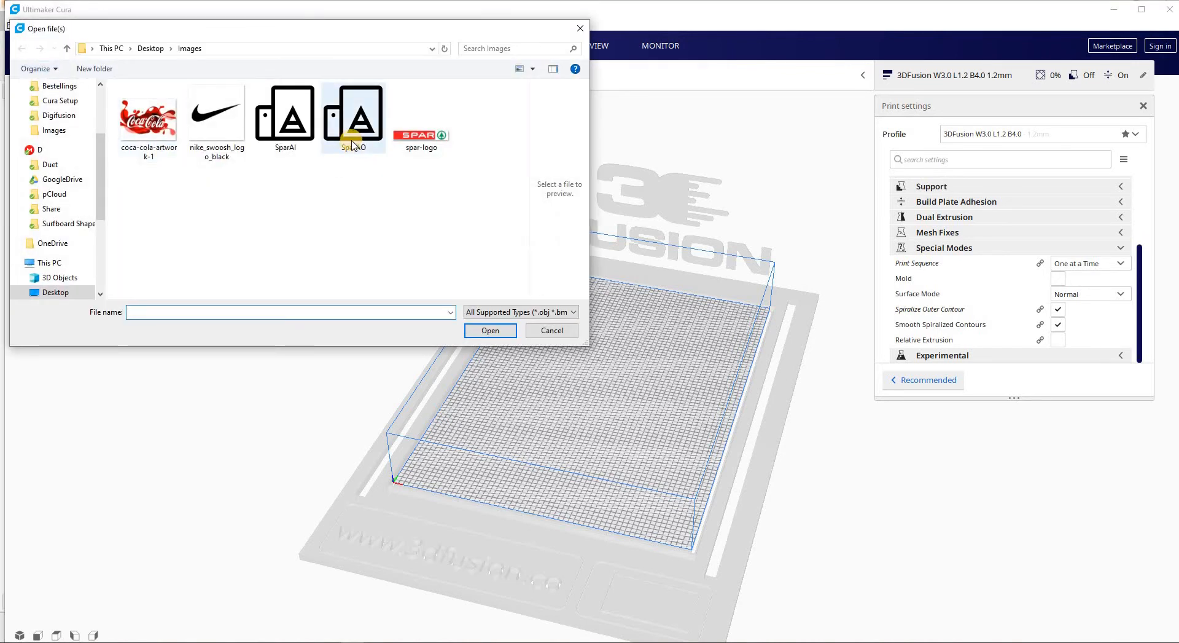
{"action": "double_click", "coordinate": [351, 146]}
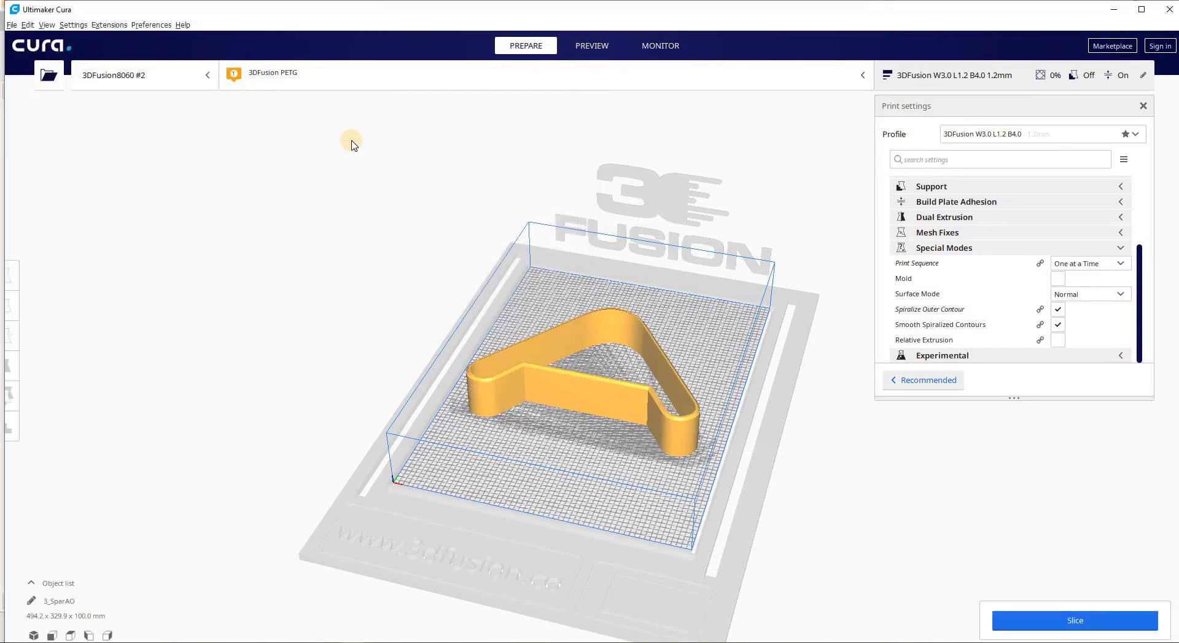
{"action": "left_click", "coordinate": [49, 77]}
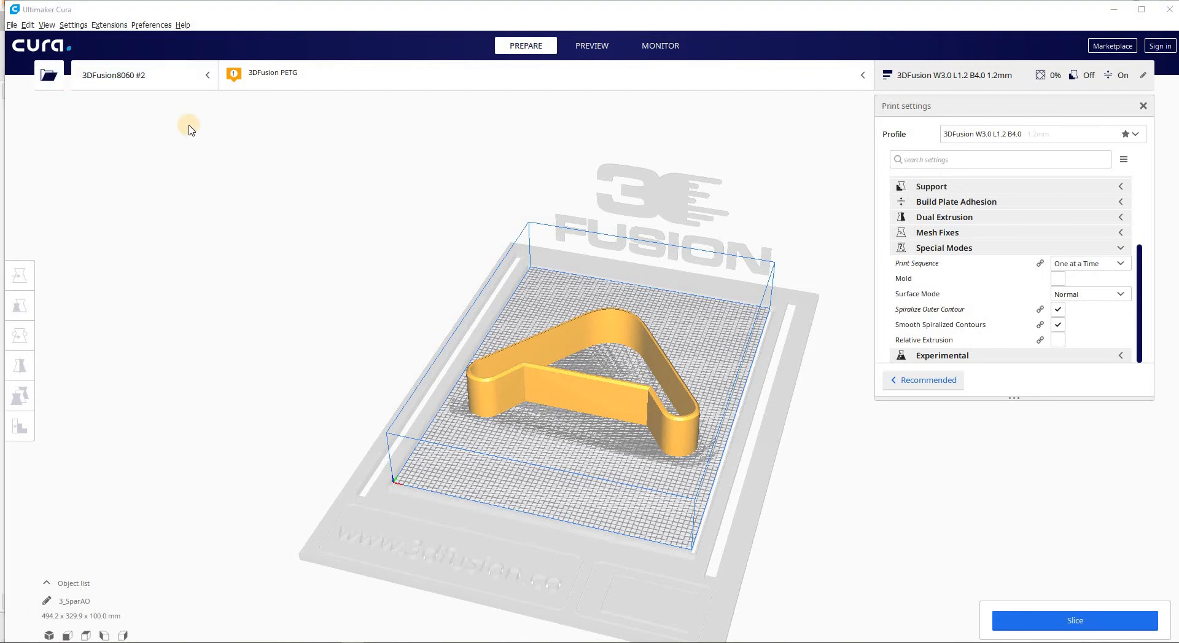
{"action": "left_click", "coordinate": [284, 123]}
{"action": "double_click", "coordinate": [285, 123]}
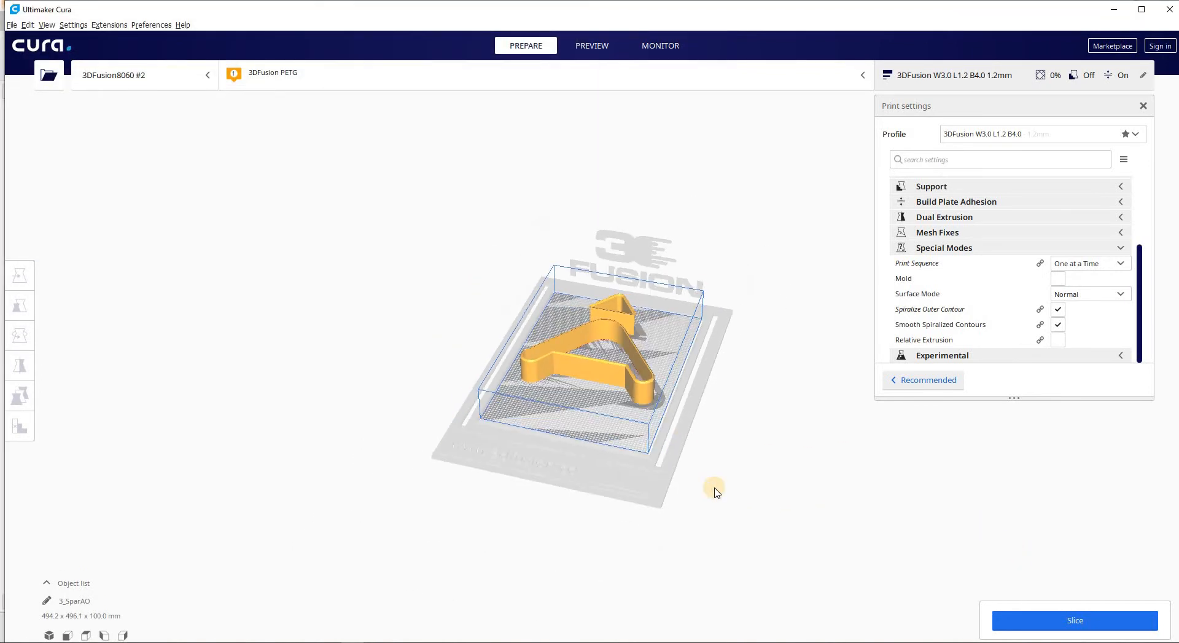
Slice both chamfered parts and preview their layers from above.
{"action": "scroll", "coordinate": [698, 482], "scroll_direction": "up", "scroll_amount": 5}
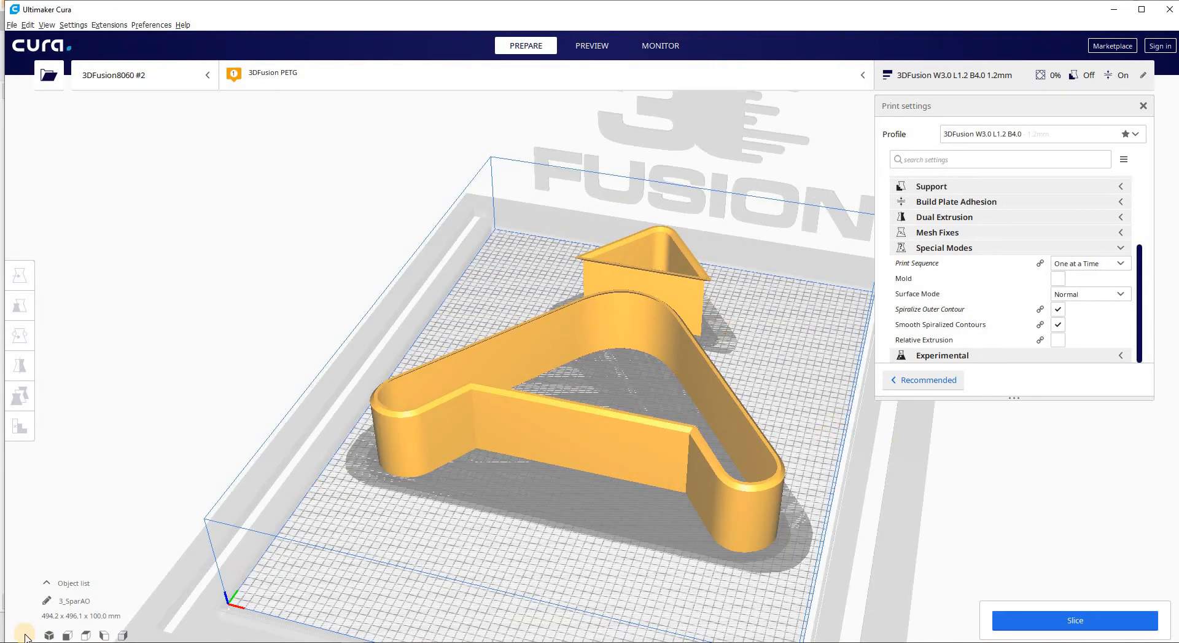
{"action": "left_click", "coordinate": [86, 634]}
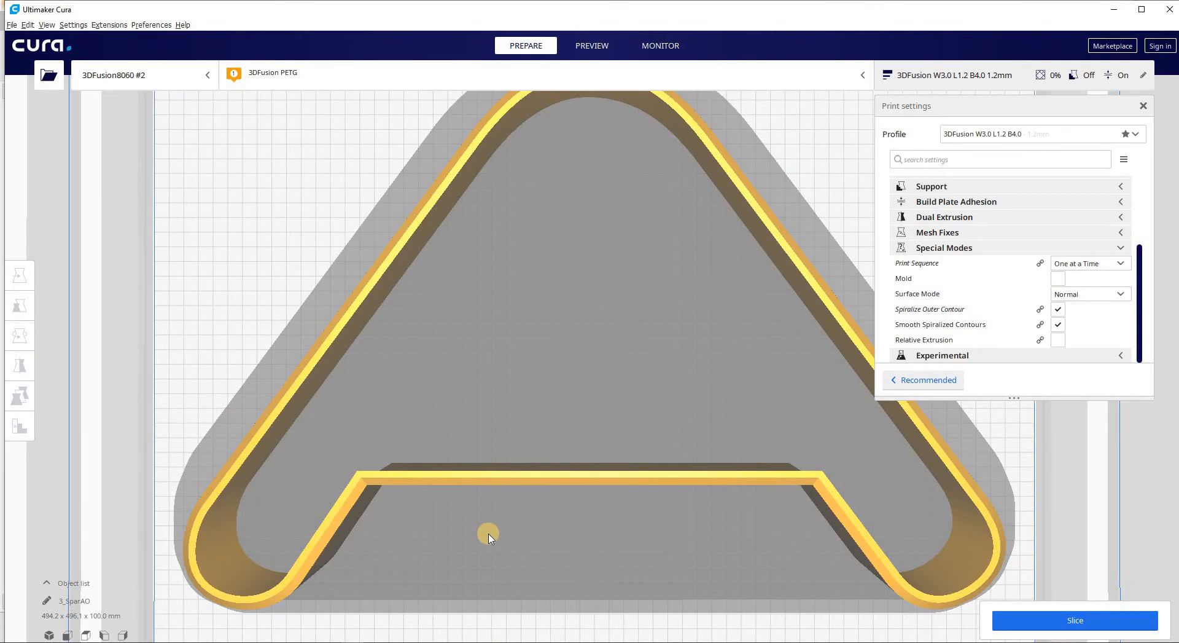
{"action": "scroll", "coordinate": [489, 533], "scroll_direction": "down", "scroll_amount": 5}
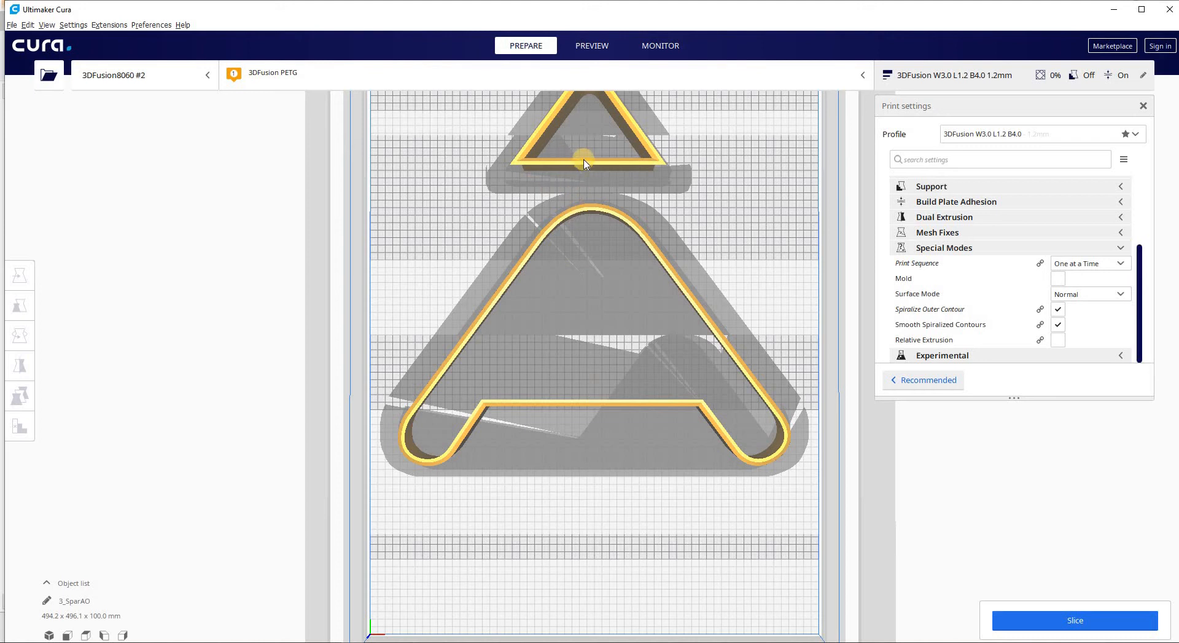
{"action": "left_click", "coordinate": [1074, 619]}
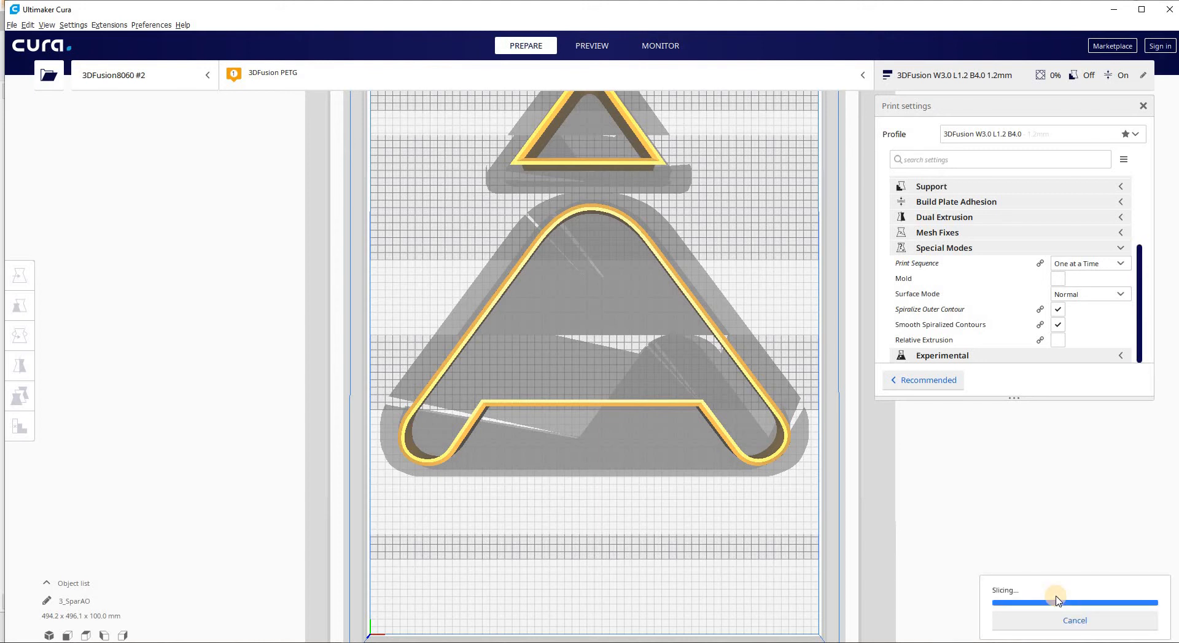
{"action": "left_click", "coordinate": [1016, 622]}
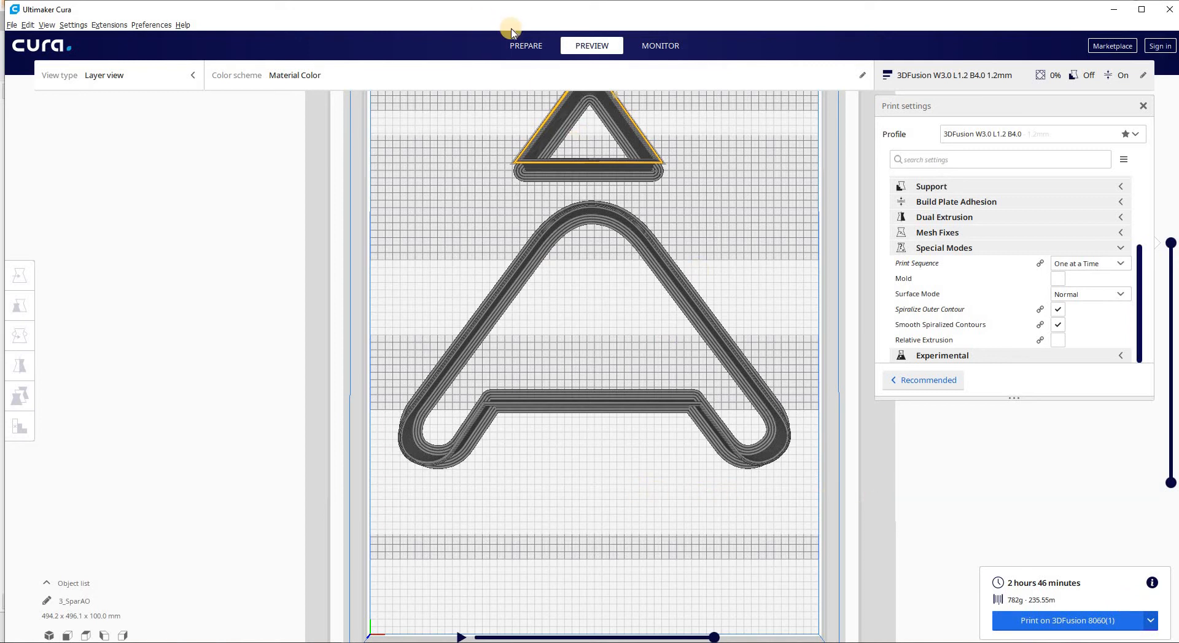
Try to move the outer letter along Y to about -37.8 mm, closer to the triangle, and slice again.
{"action": "left_click", "coordinate": [521, 47]}
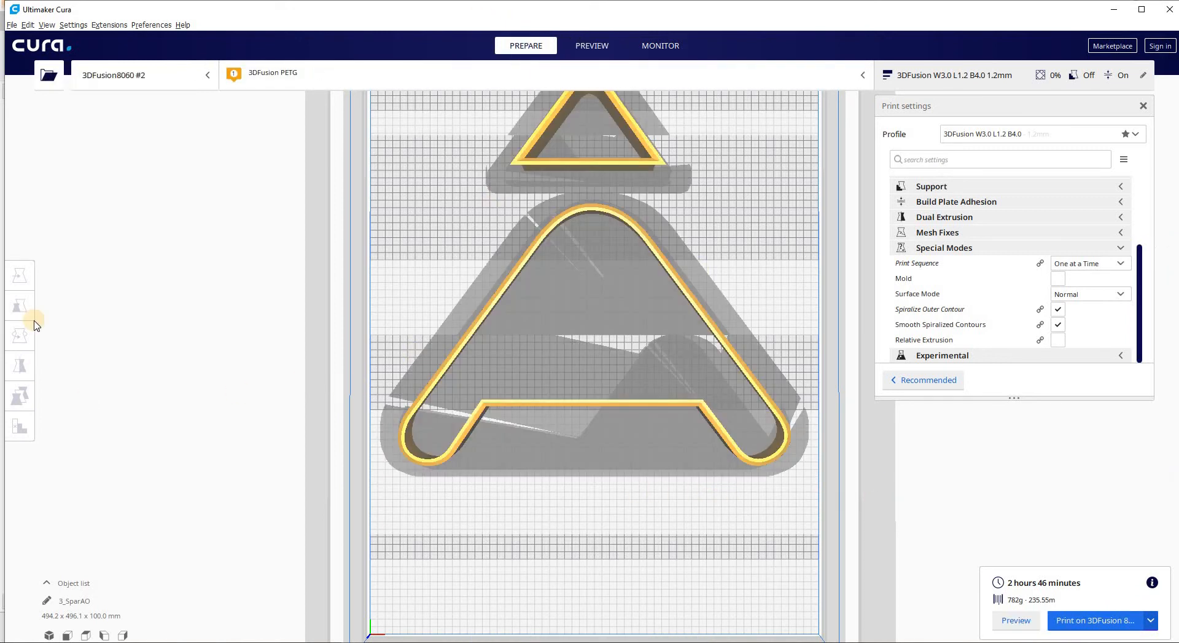
{"action": "left_click", "coordinate": [637, 321]}
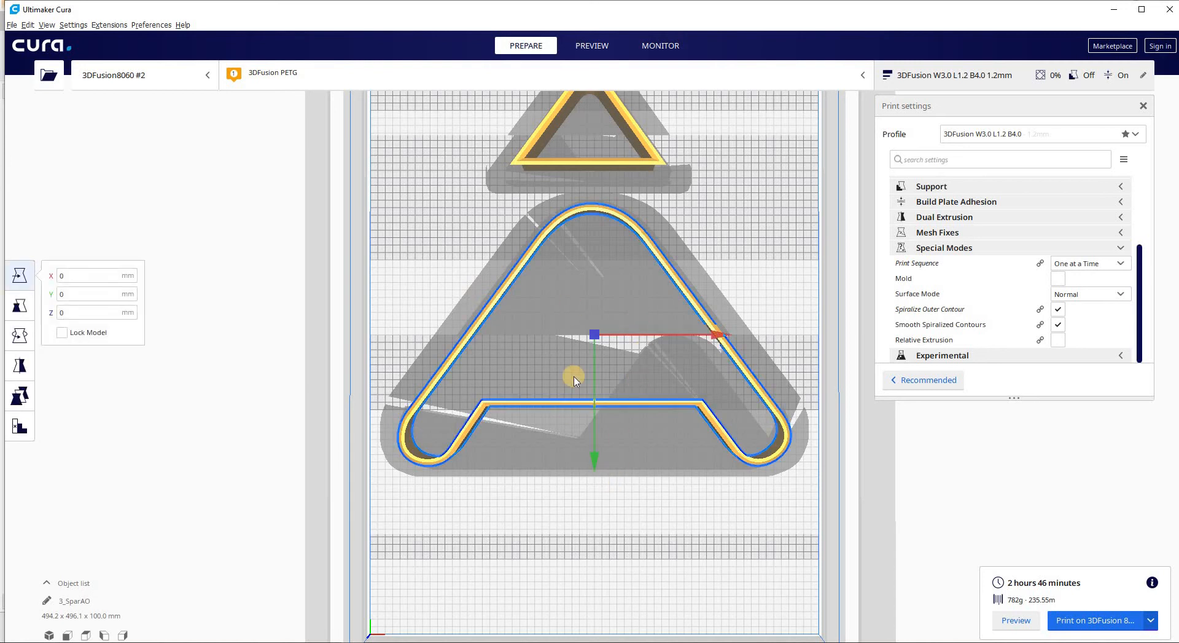
{"action": "left_click_drag", "start_coordinate": [594, 459], "coordinate": [594, 423]}
{"action": "left_click", "coordinate": [1096, 619]}
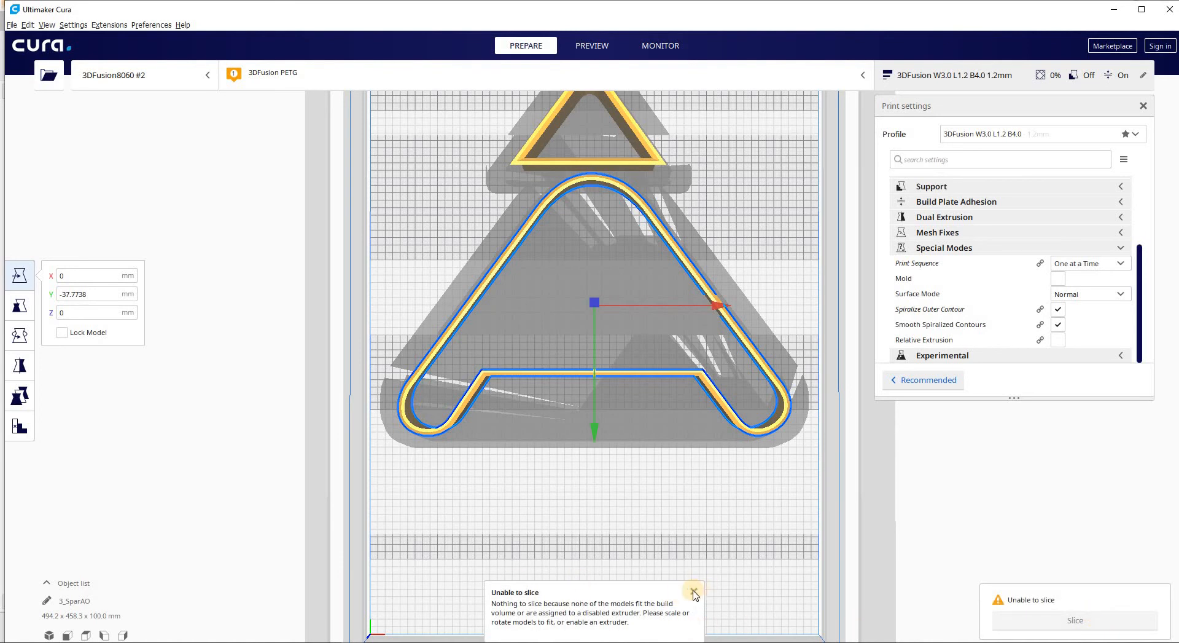
{"action": "left_click", "coordinate": [694, 591]}
Move the outer letter along Y to about 152.7 mm, away from the triangle, and slice both parts.
{"action": "left_click_drag", "start_coordinate": [592, 422], "coordinate": [602, 561]}
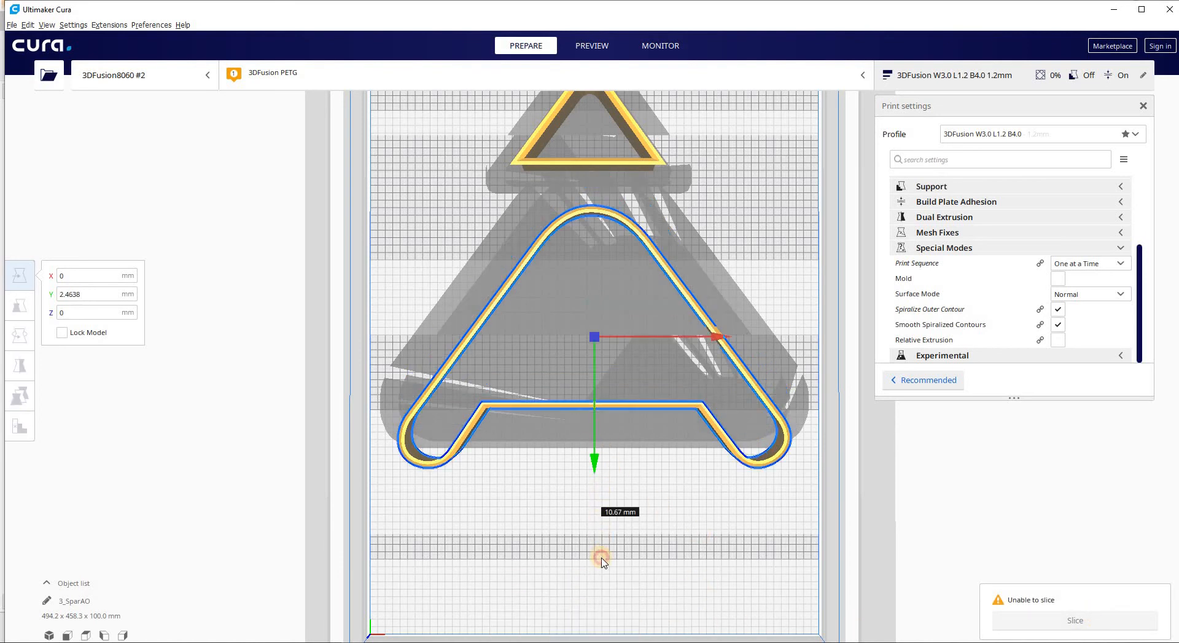
{"action": "scroll", "coordinate": [621, 386], "scroll_direction": "up", "scroll_amount": 3}
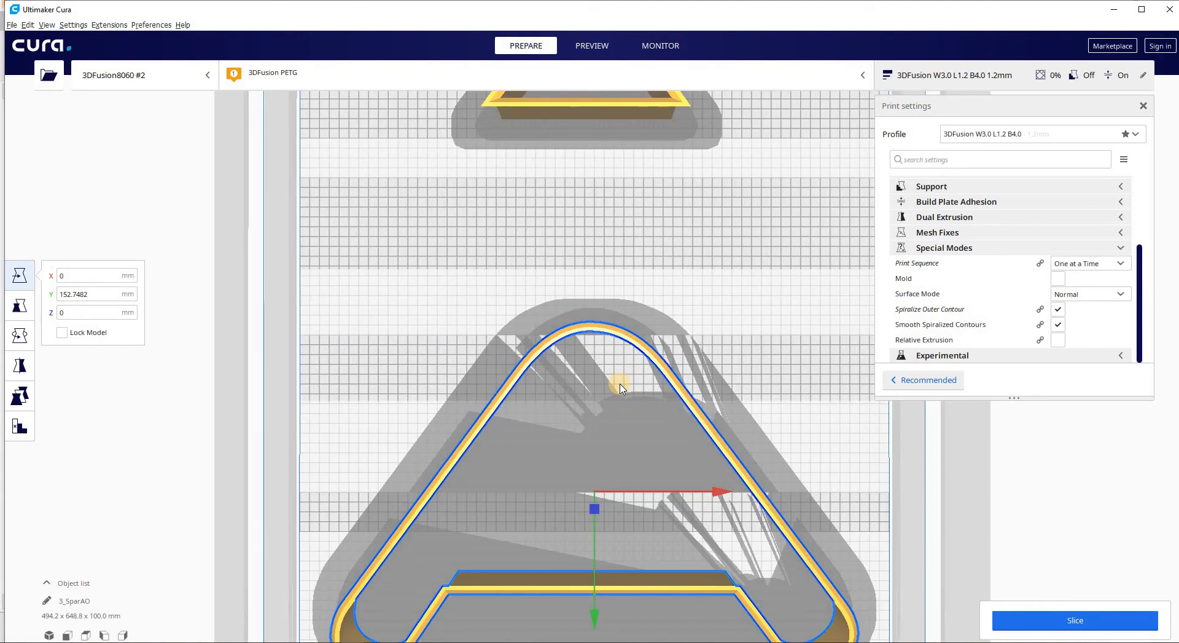
{"action": "scroll", "coordinate": [620, 385], "scroll_direction": "down", "scroll_amount": 5}
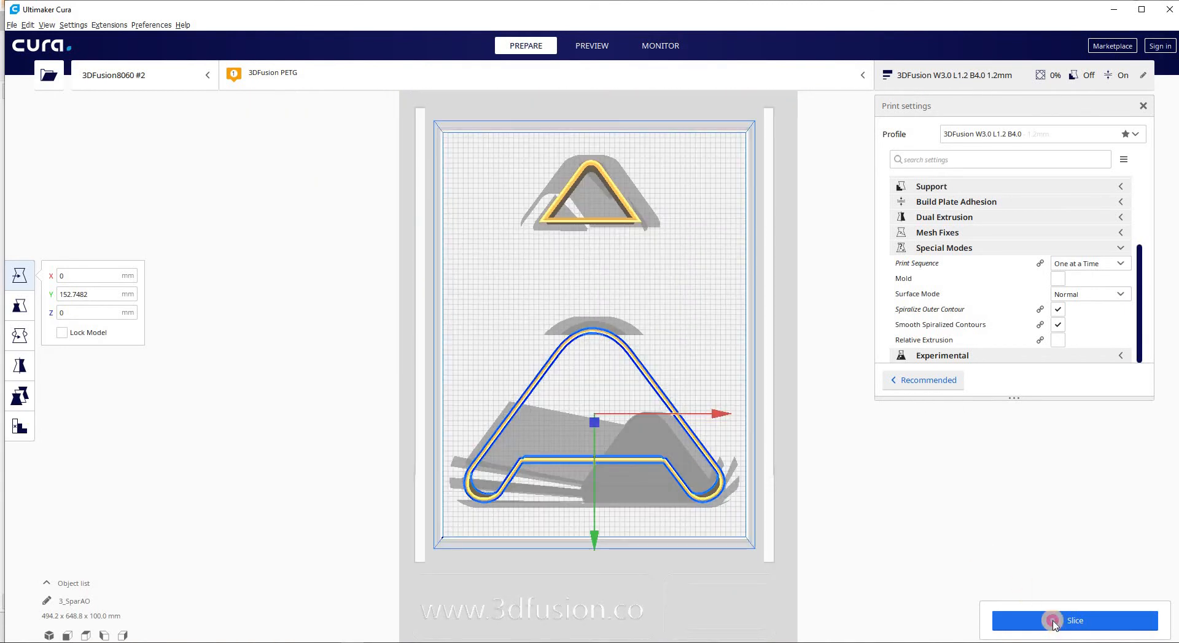
{"action": "left_click", "coordinate": [1054, 620]}
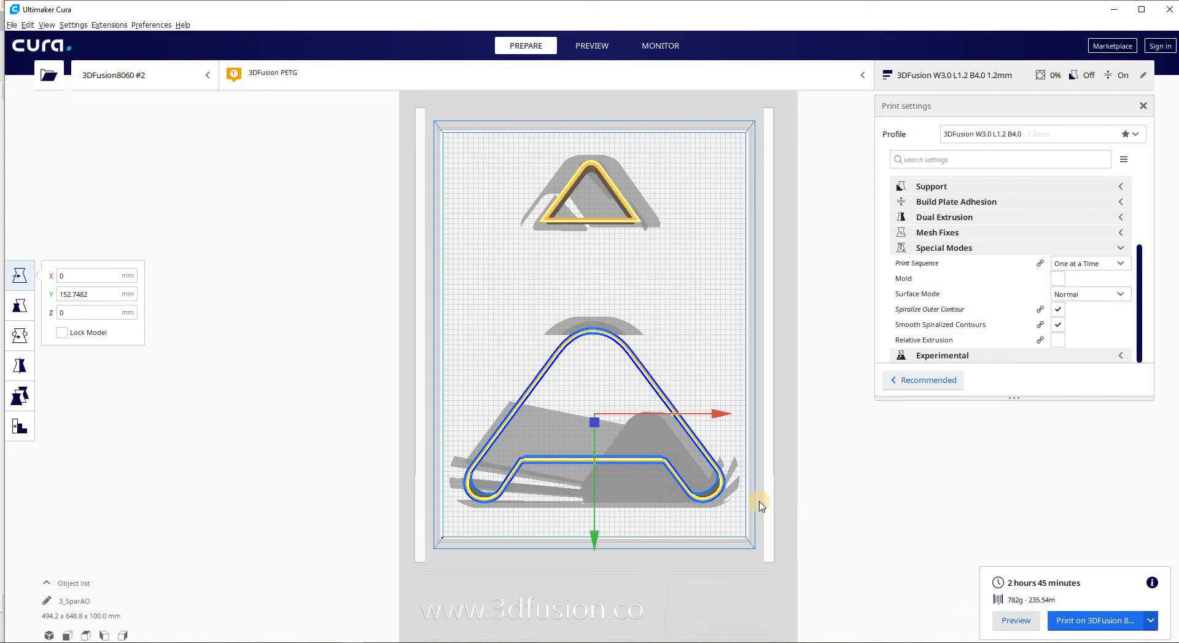
Preview the sliced parts in 3D, stepping down and back up through the layers to examine the chamfered walls.
{"action": "left_click", "coordinate": [48, 634]}
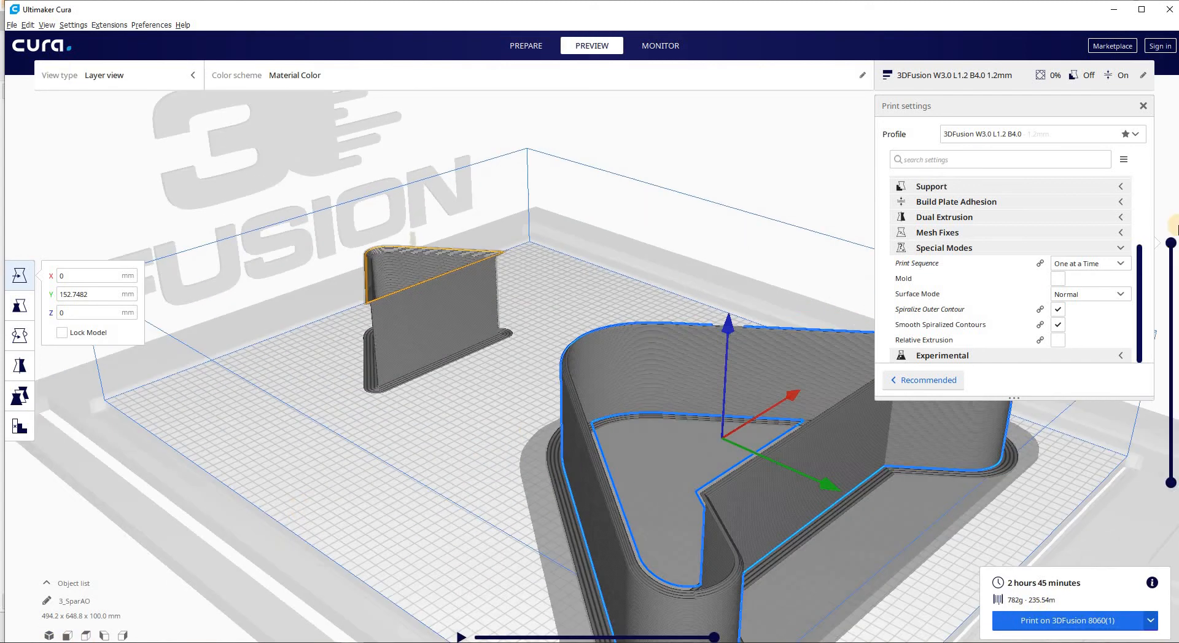
{"action": "left_click", "coordinate": [1176, 232]}
{"action": "left_click_drag", "start_coordinate": [1172, 244], "coordinate": [1171, 424]}
{"action": "left_click_drag", "start_coordinate": [1178, 342], "coordinate": [1164, 187]}
{"action": "scroll", "coordinate": [744, 510], "scroll_direction": "down", "scroll_amount": 3}
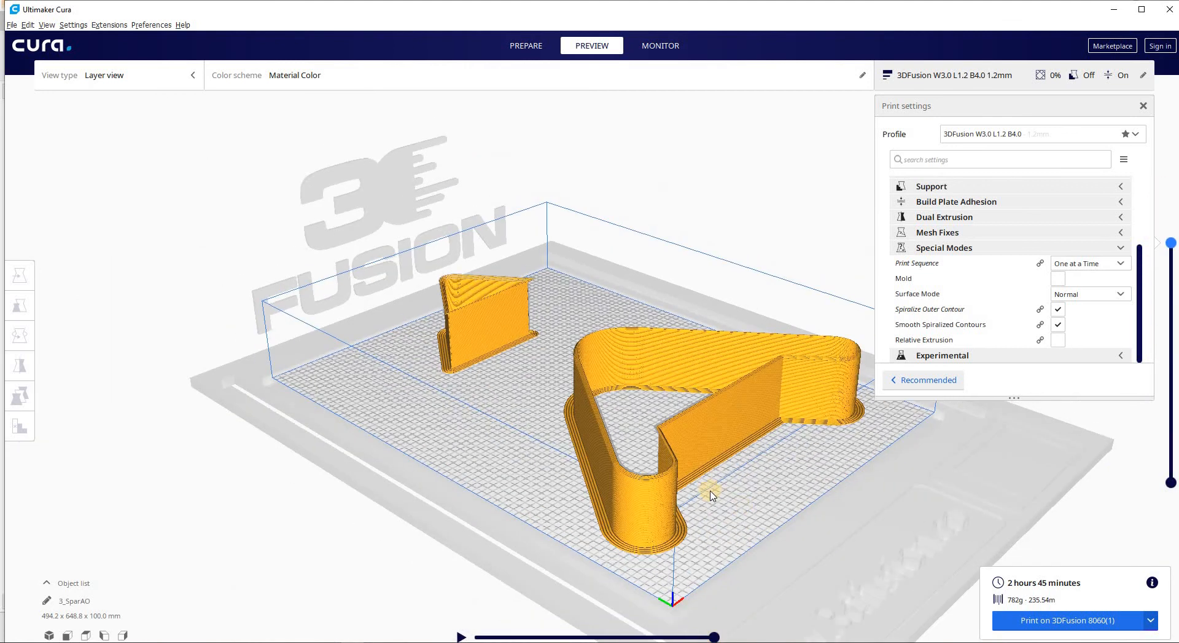
{"action": "right_click_drag", "start_coordinate": [764, 522], "coordinate": [765, 521]}
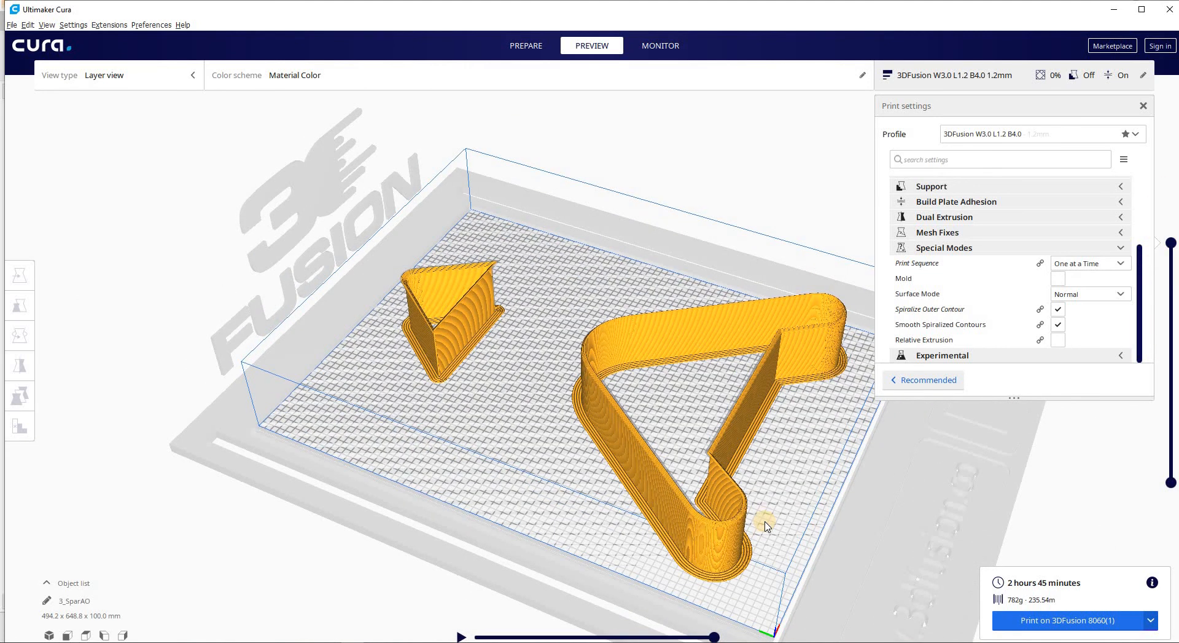